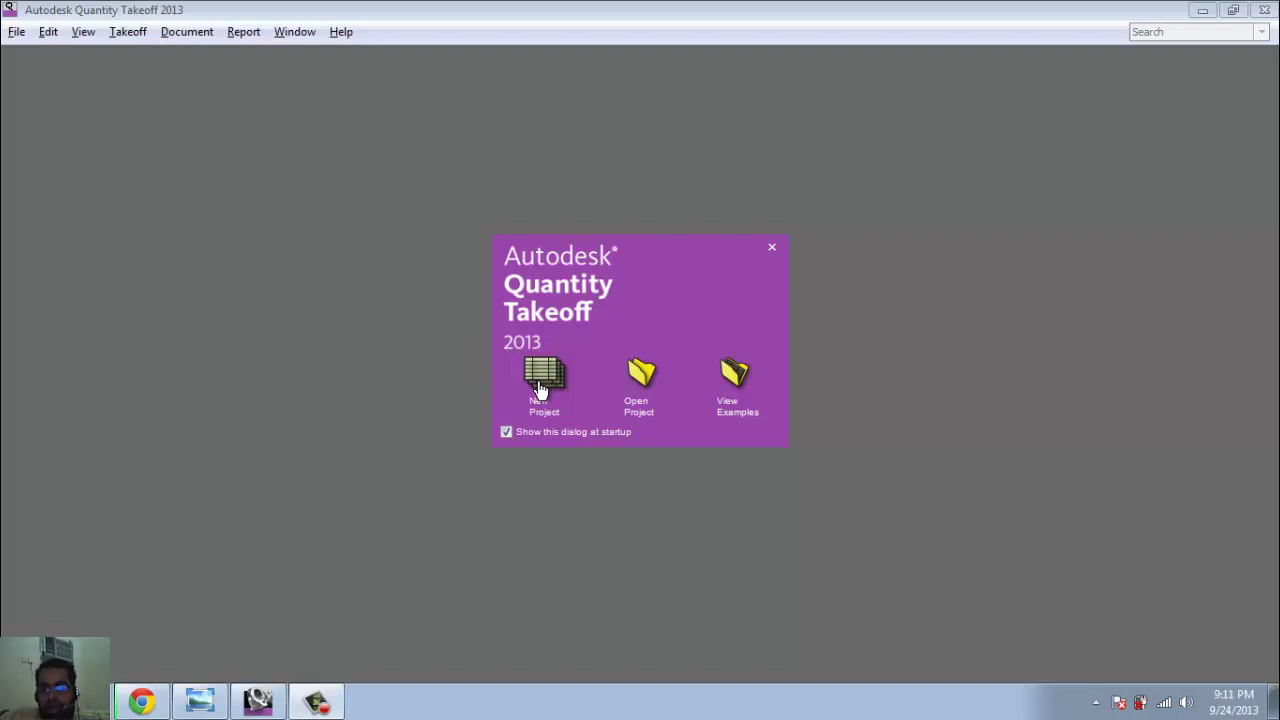
- Create a new takeoff project named 'uni'
click(540, 388)
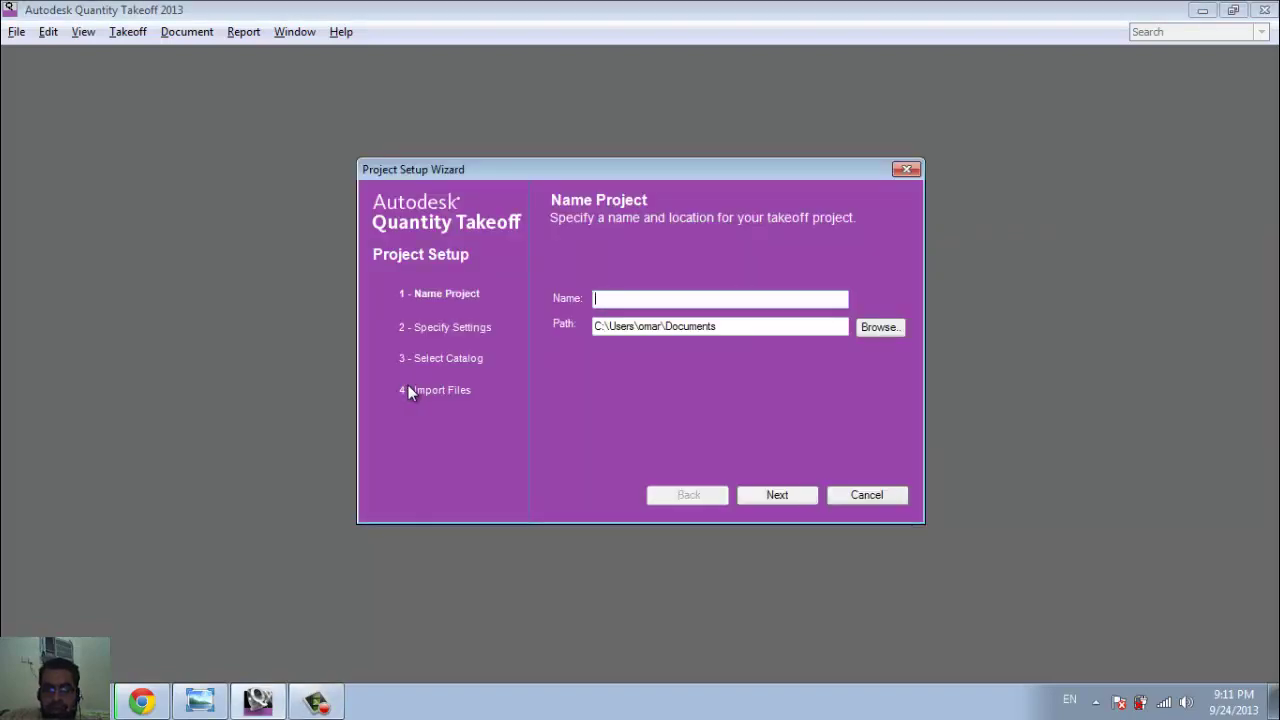
text(un)
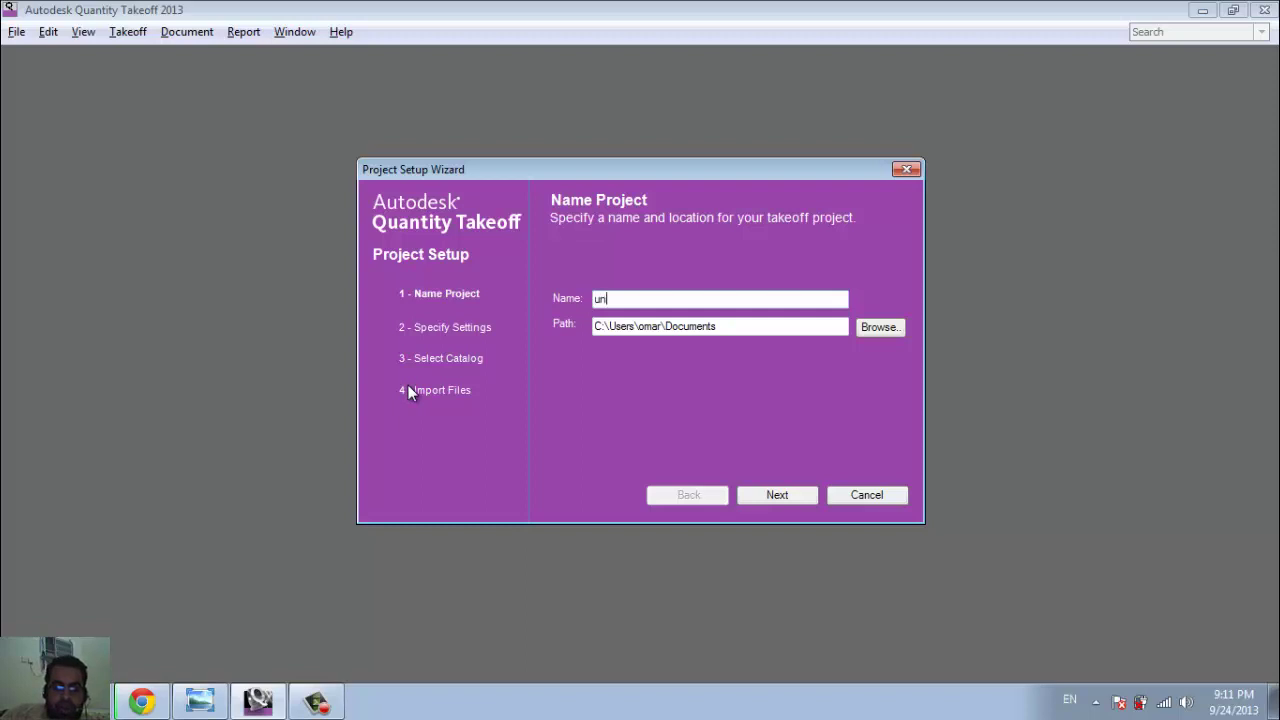
text(i)
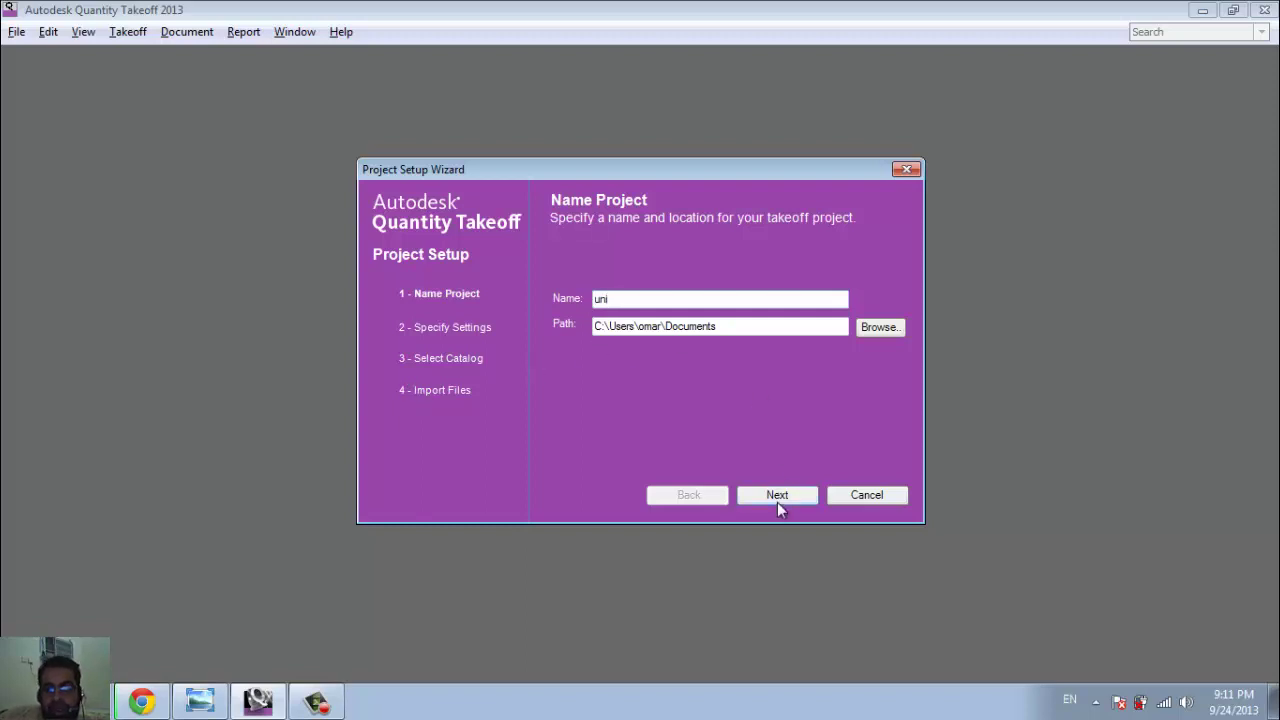
click(777, 497)
- Confirm replacing uni.ato and keep Metric units with $ USD currency
click(704, 416)
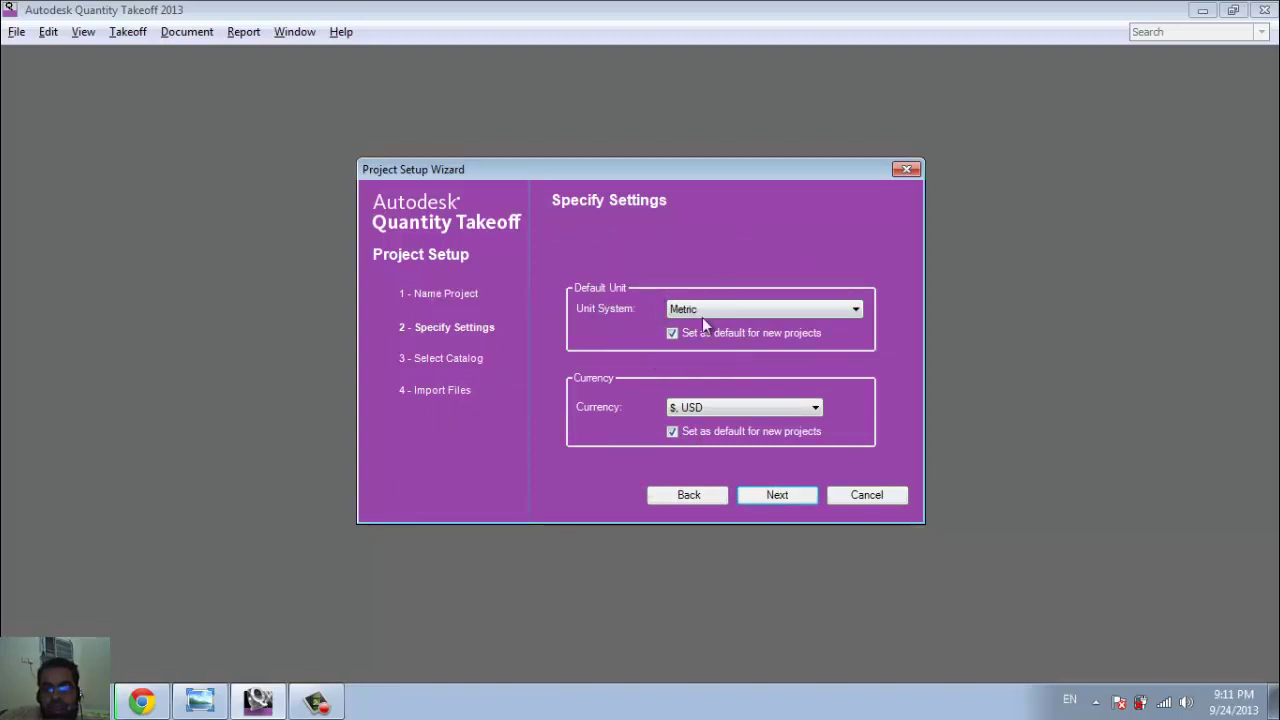
click(742, 310)
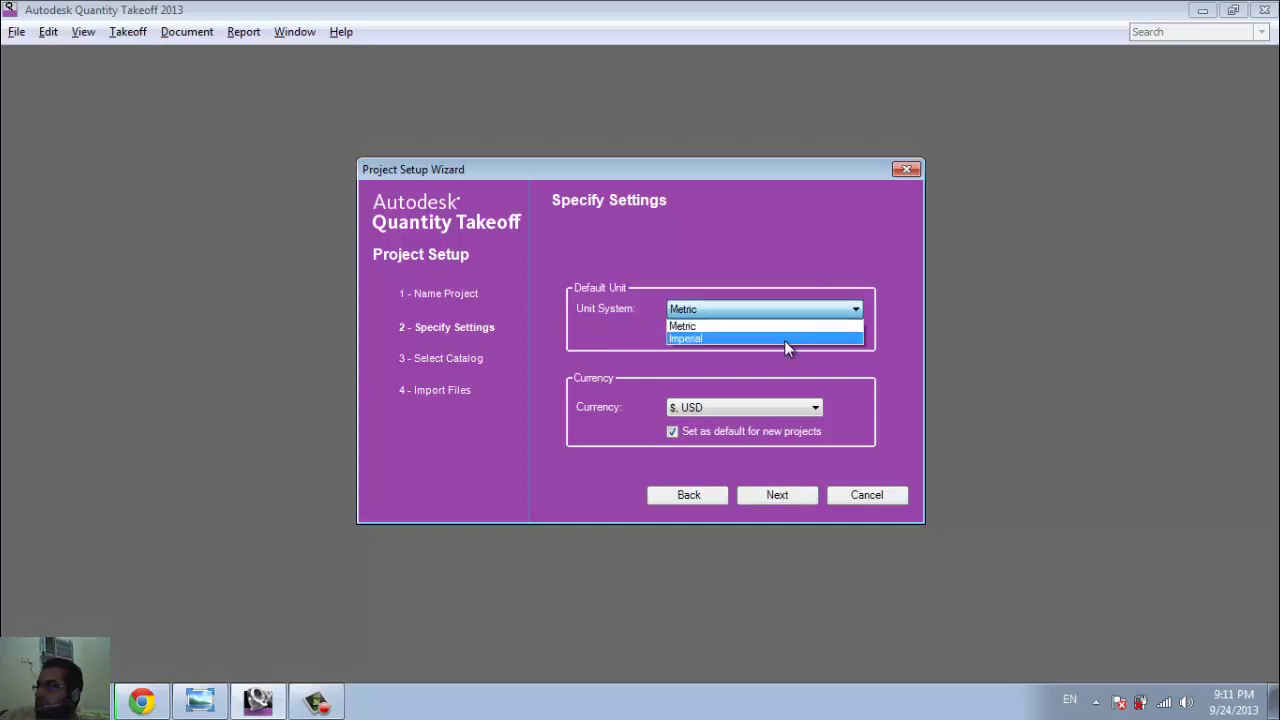
click(775, 328)
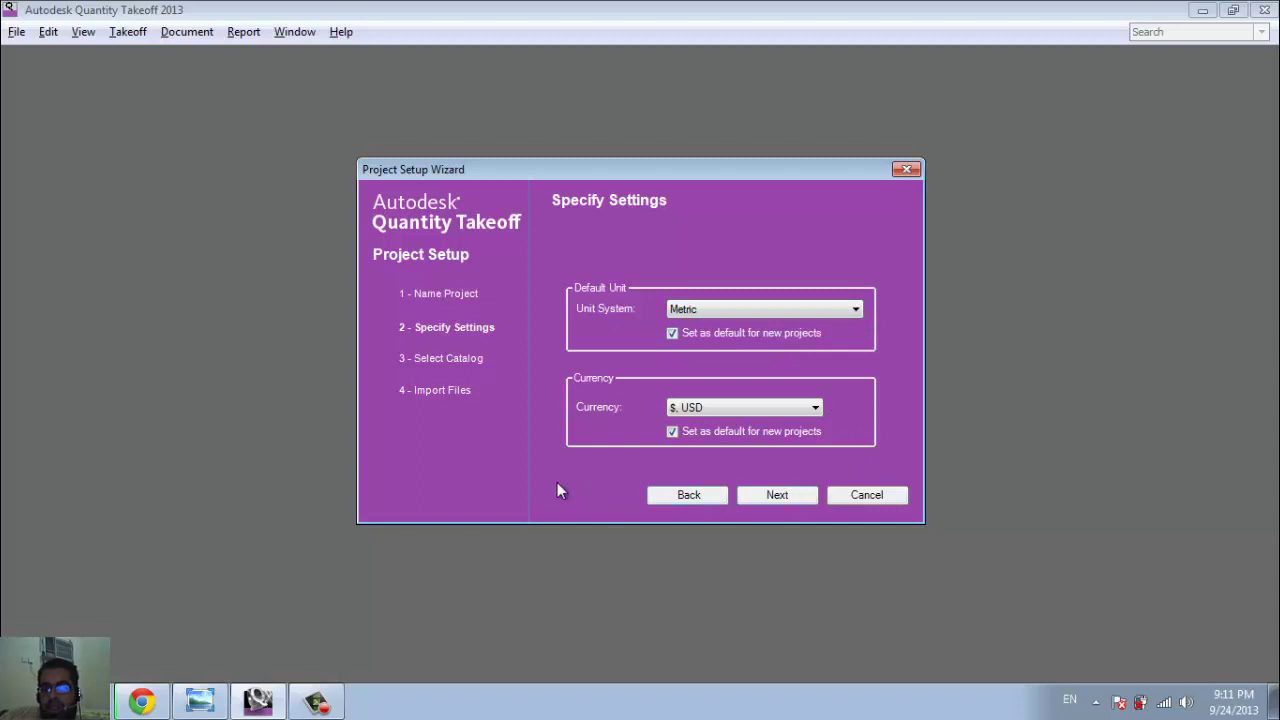
click(721, 410)
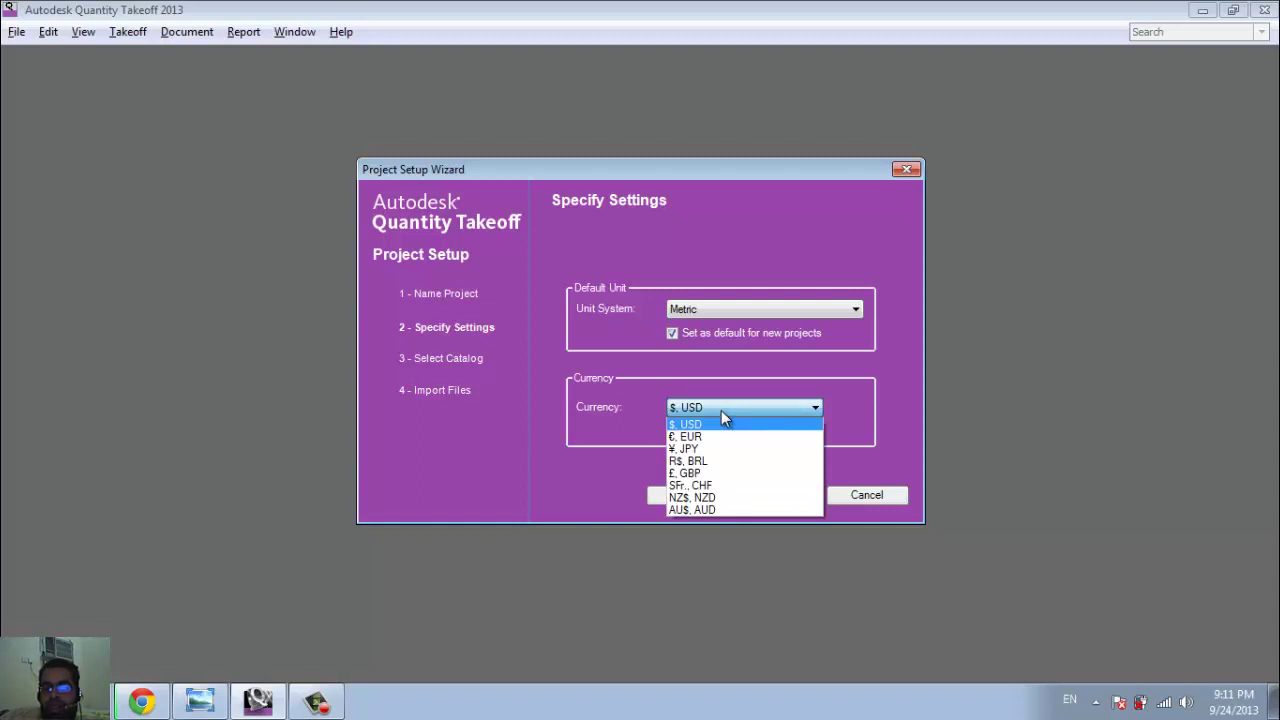
click(704, 423)
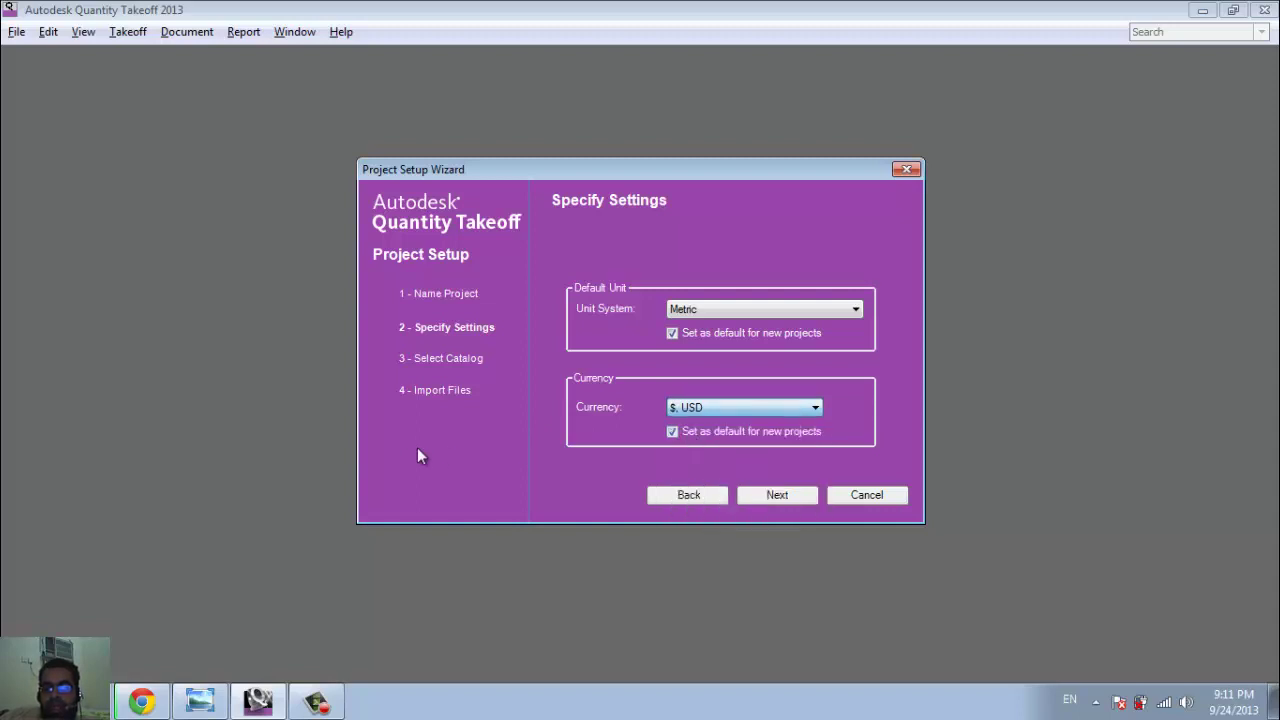
click(775, 495)
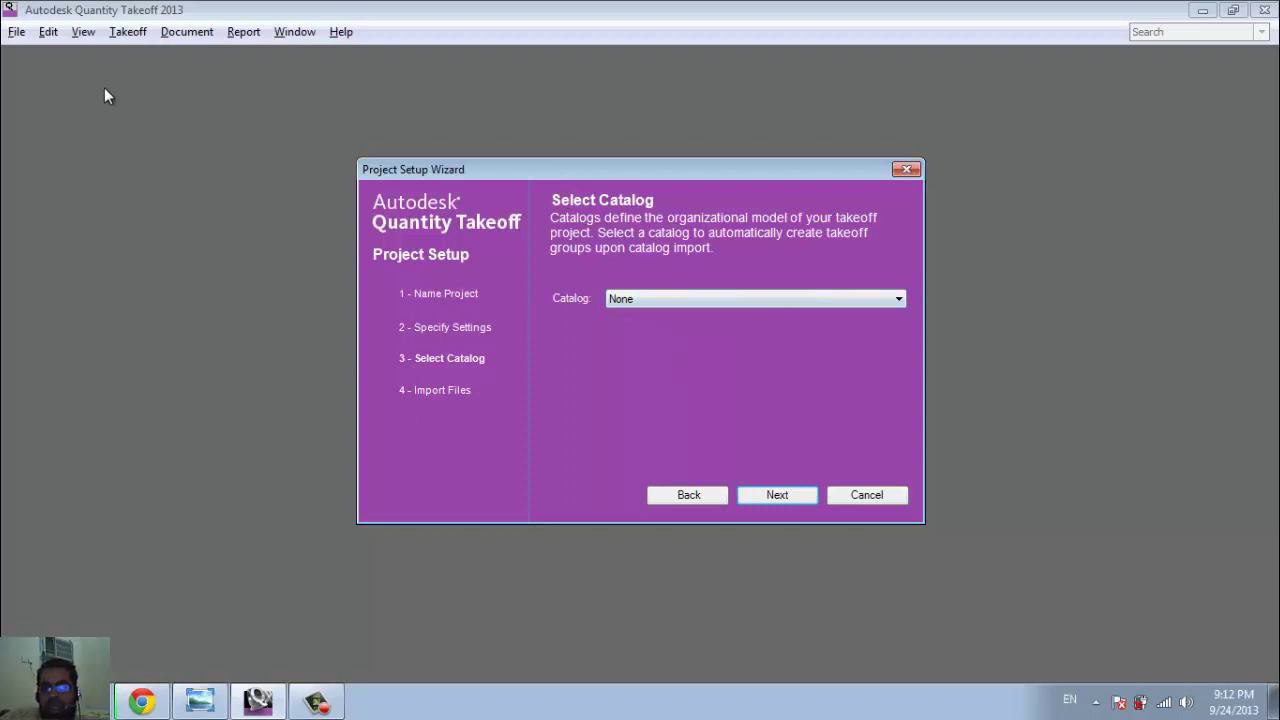
- Choose Uniformat.att as the project catalog
click(656, 308)
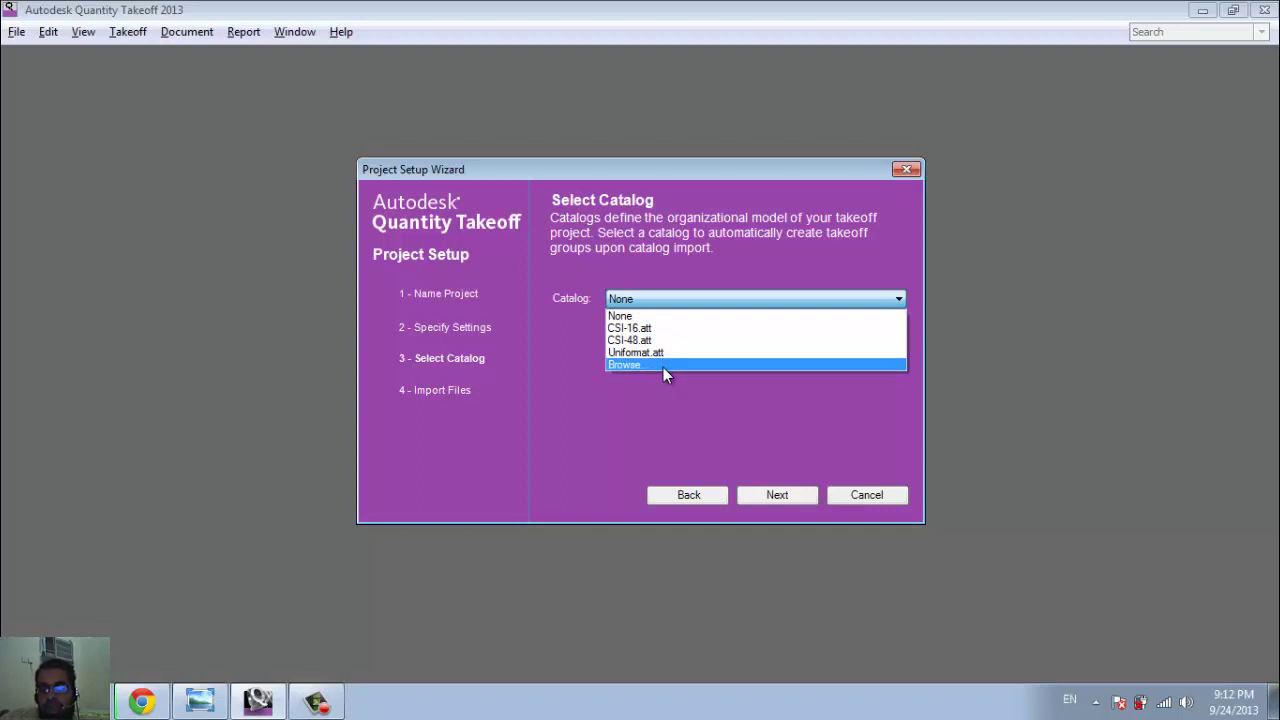
click(780, 499)
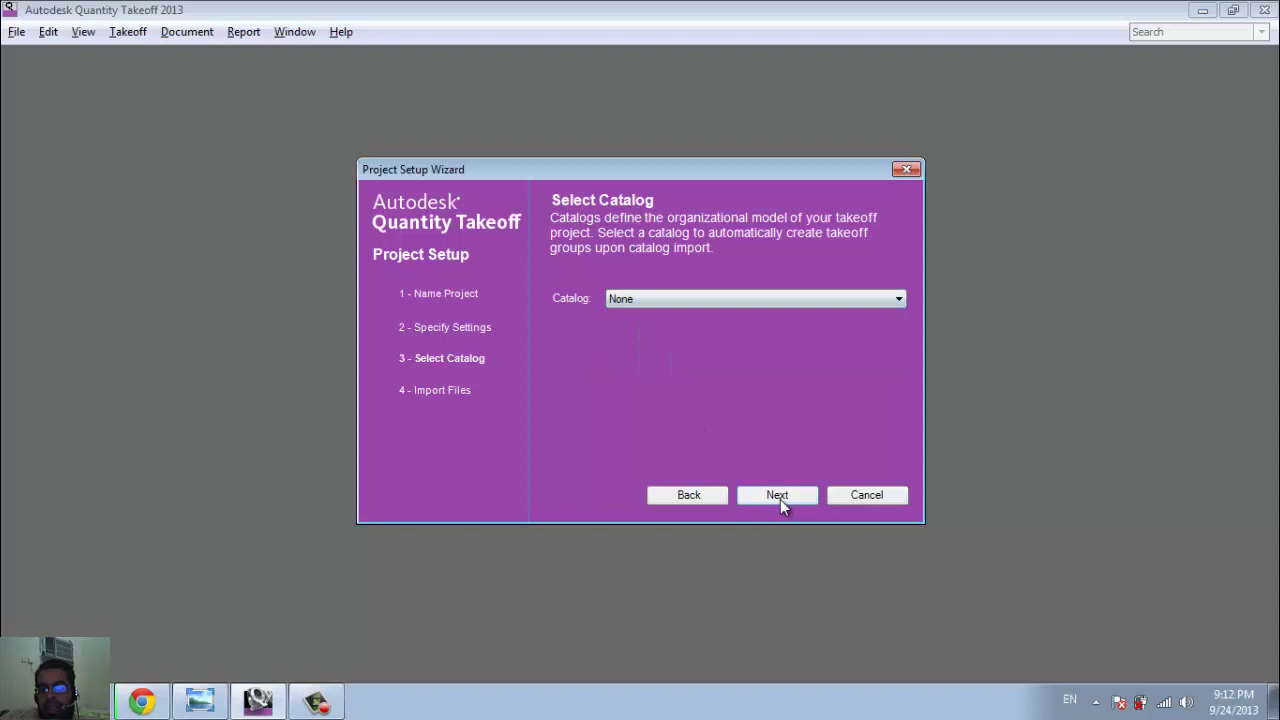
click(657, 299)
click(657, 353)
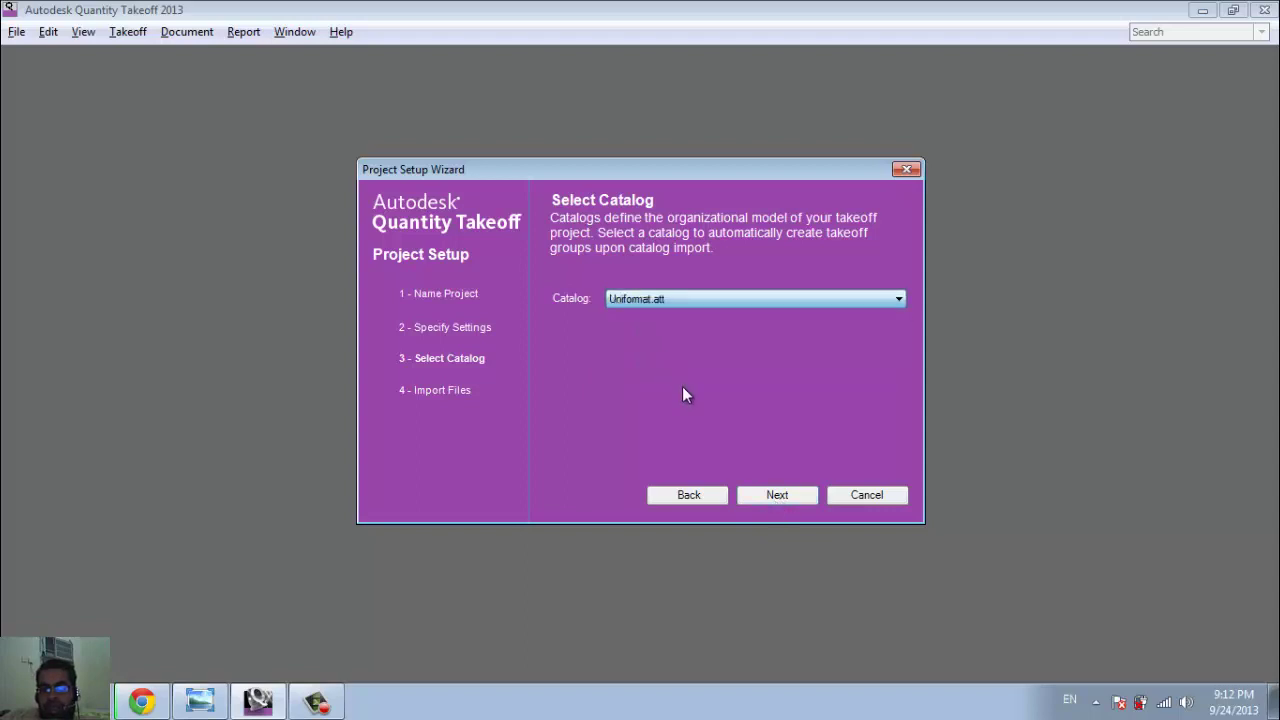
click(762, 494)
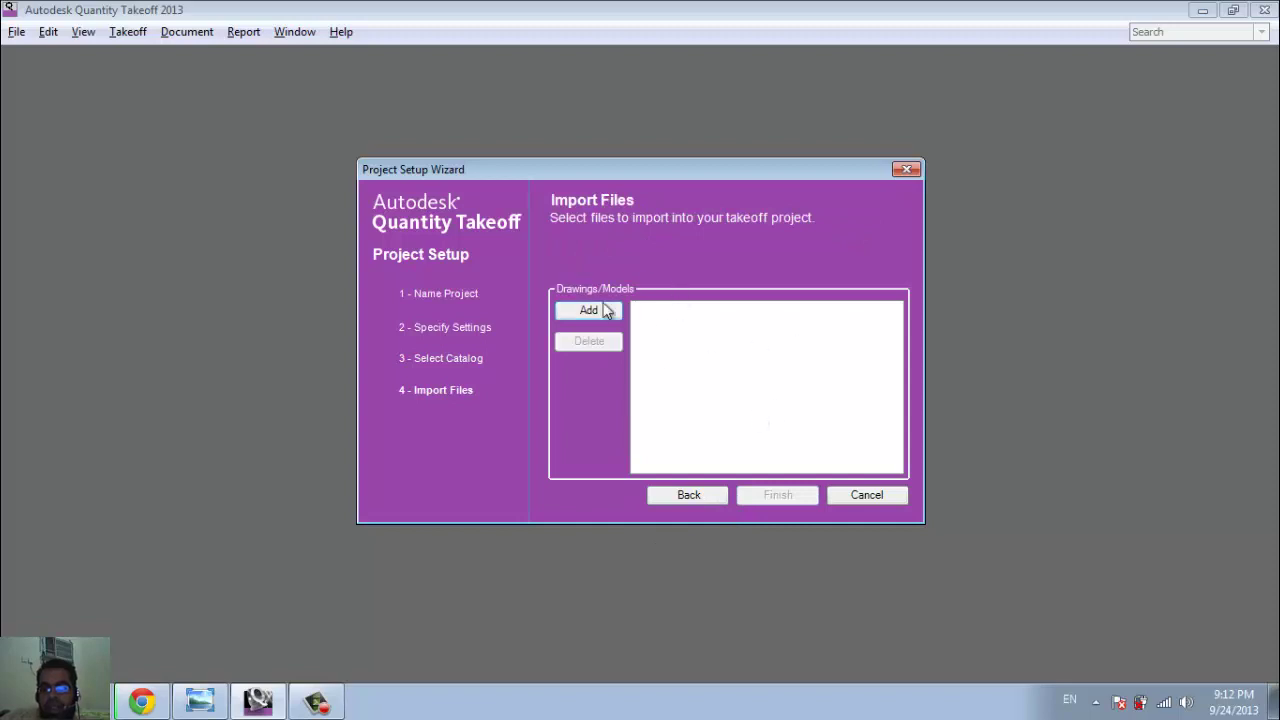
- Browse to Desktop > qto and filter the file list to AutoCAD Drawing Files (*.dwg)
click(589, 311)
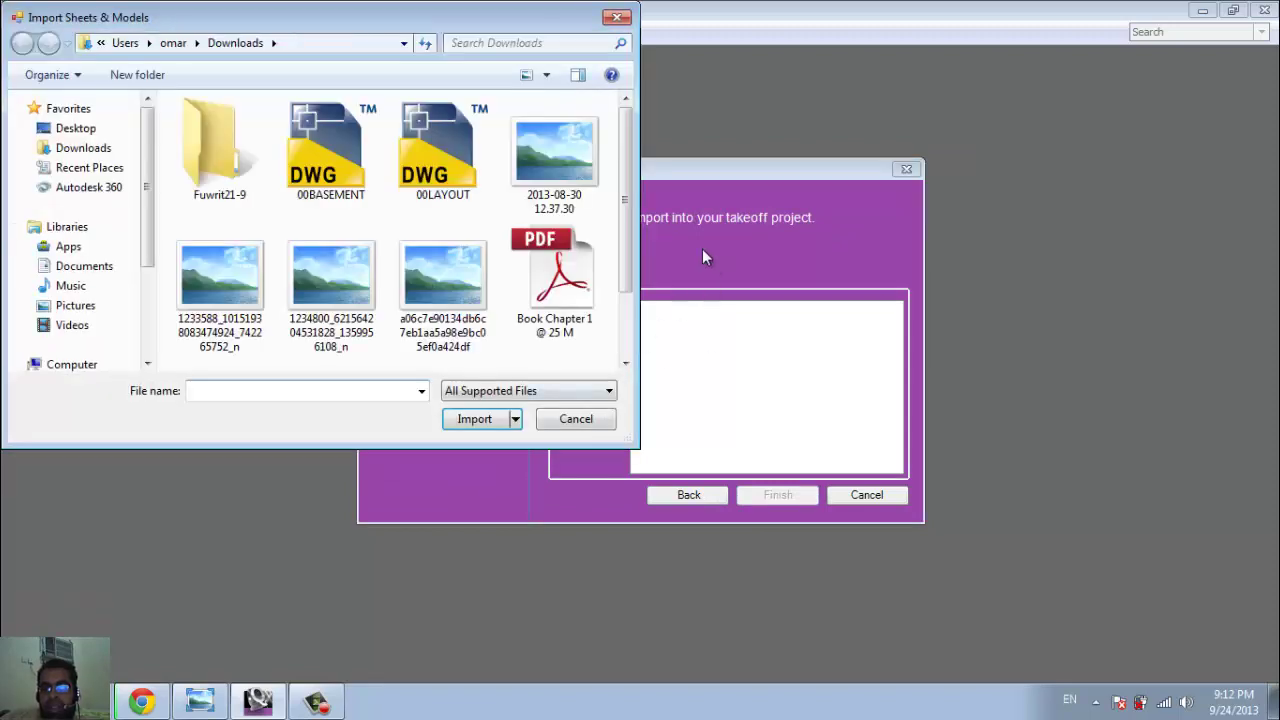
click(75, 128)
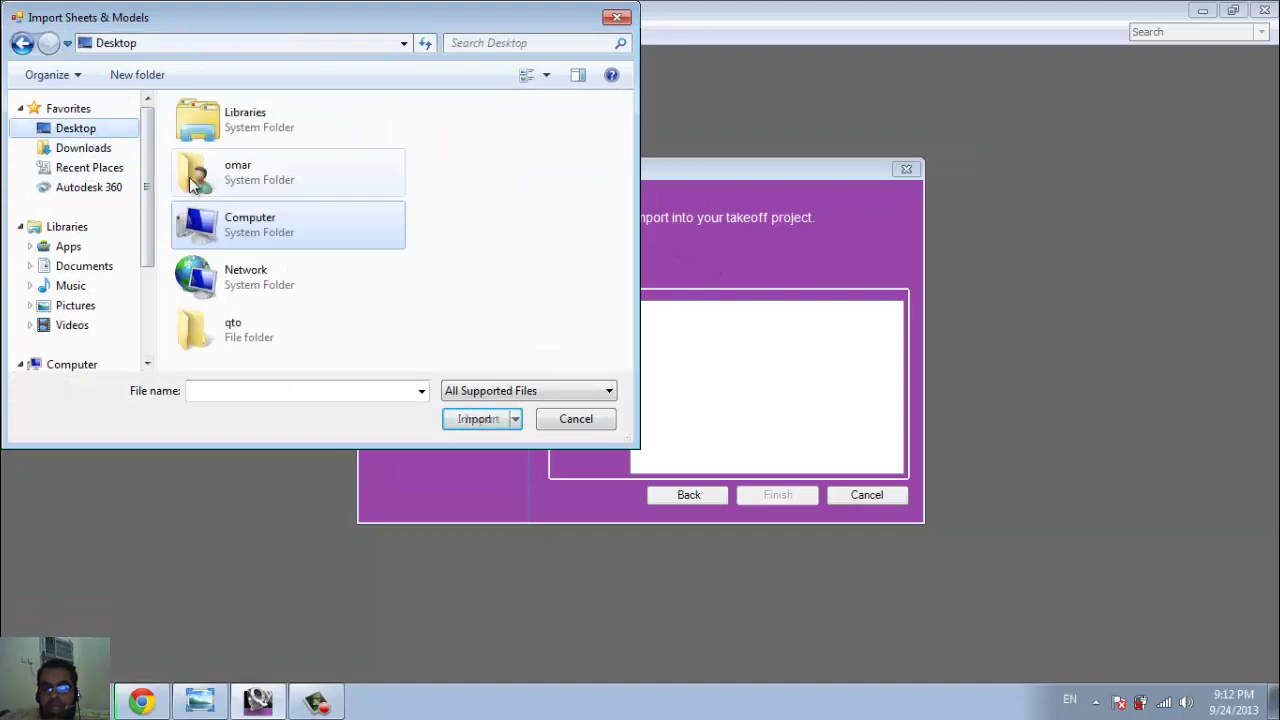
double_click(271, 329)
click(516, 391)
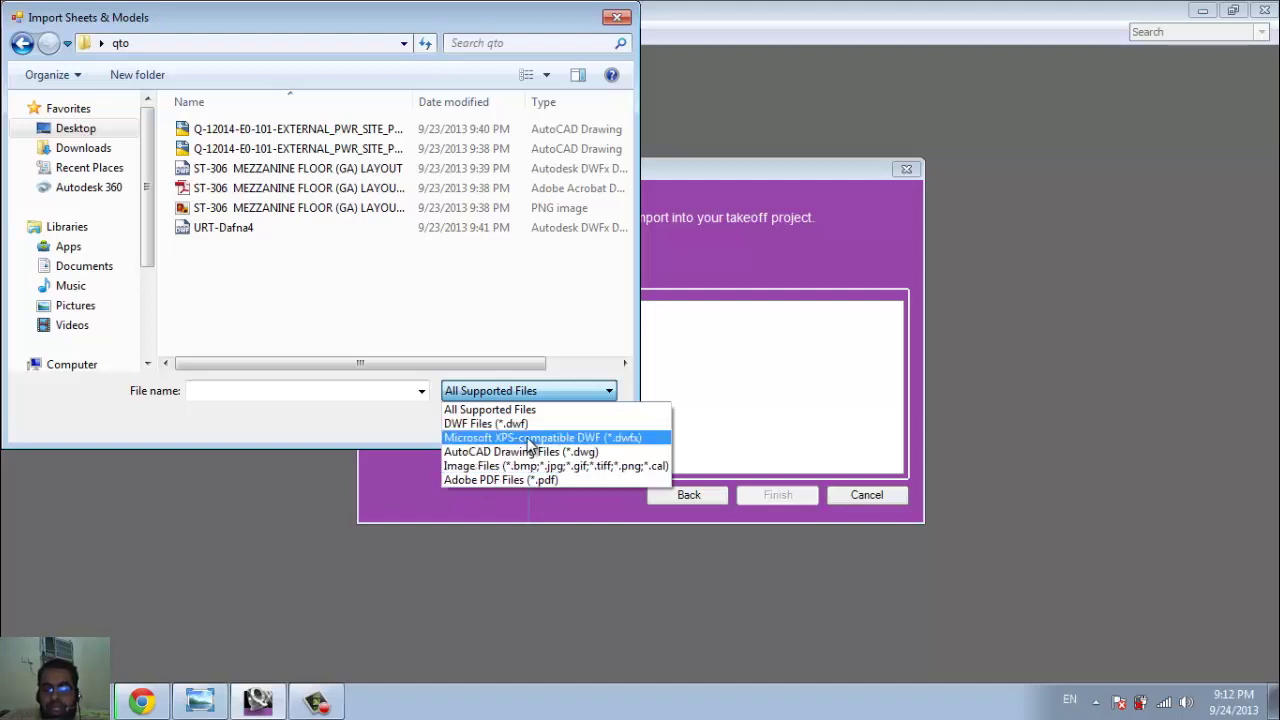
click(529, 439)
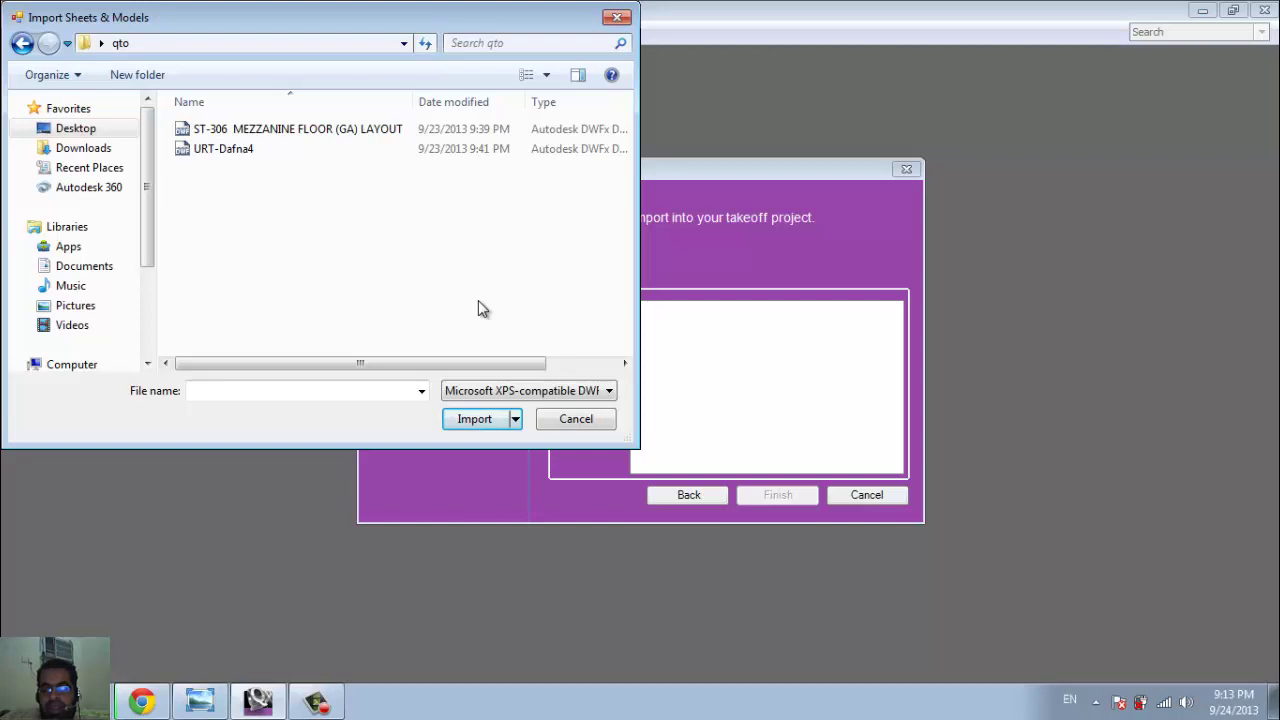
click(537, 391)
click(505, 452)
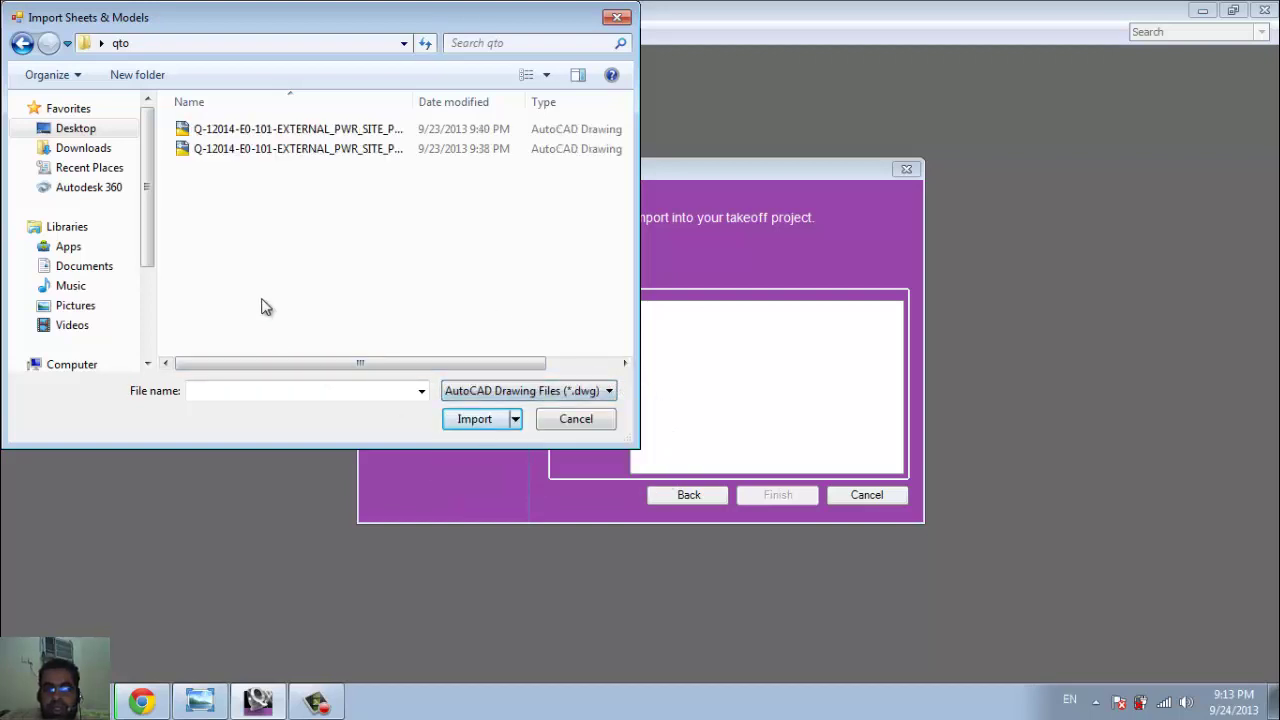
- Import the second site plan drawing and finish the project setup
click(281, 149)
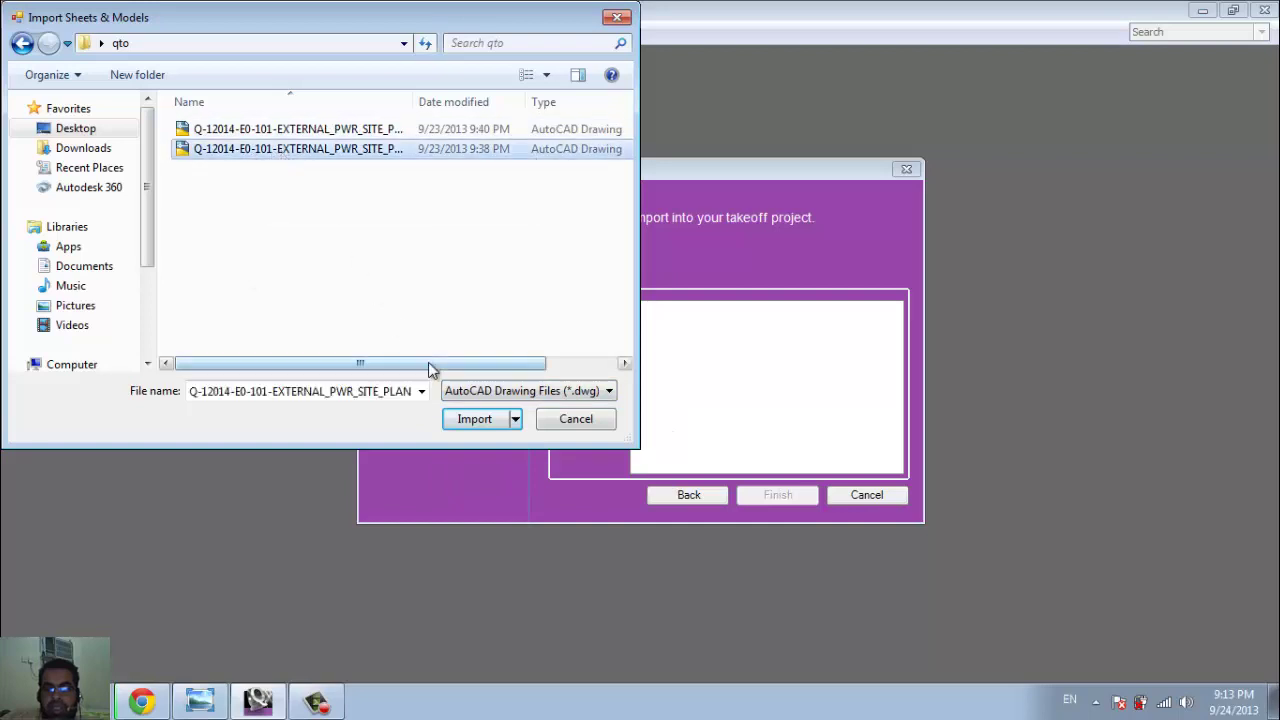
mouse_move(290, 102)
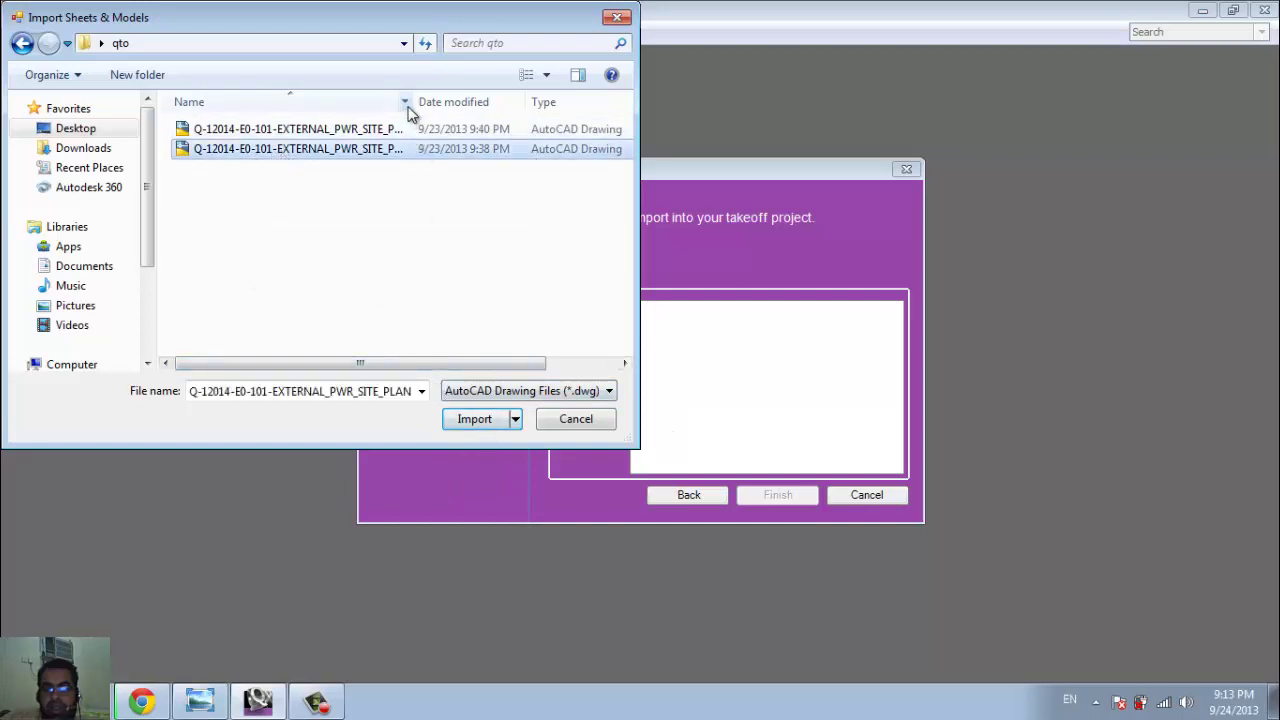
drag(530, 364, 365, 383)
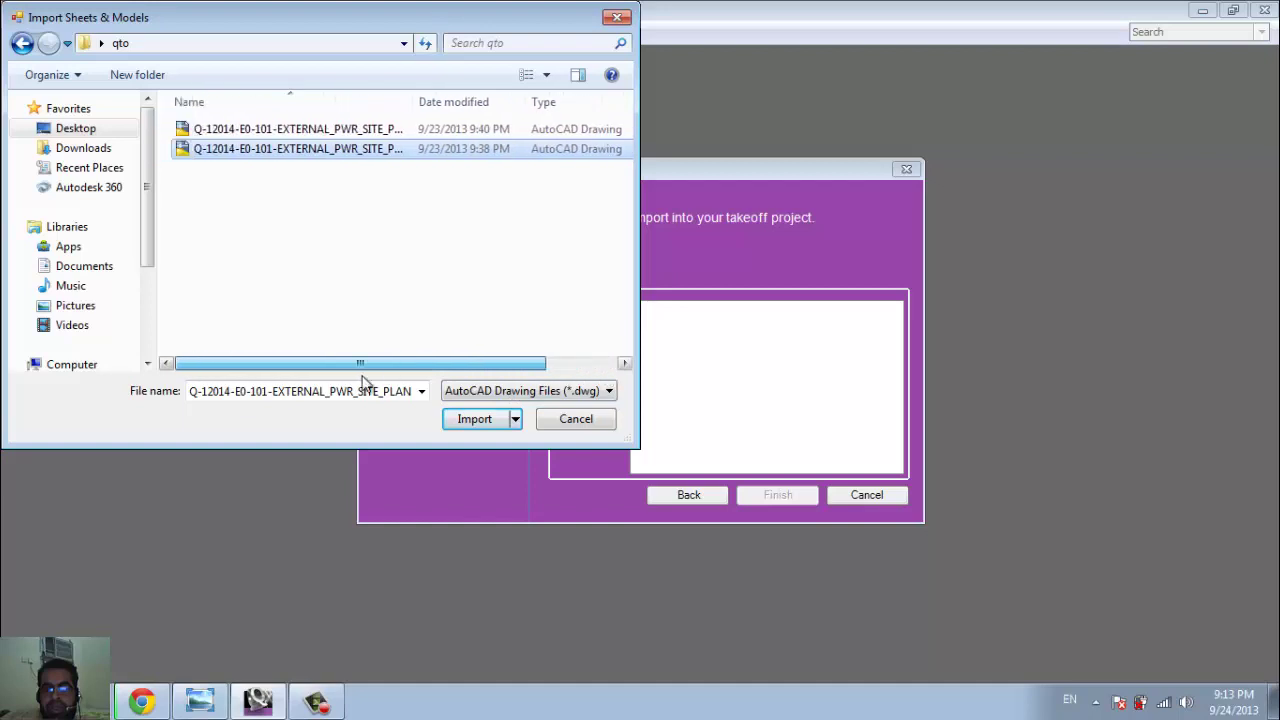
click(476, 419)
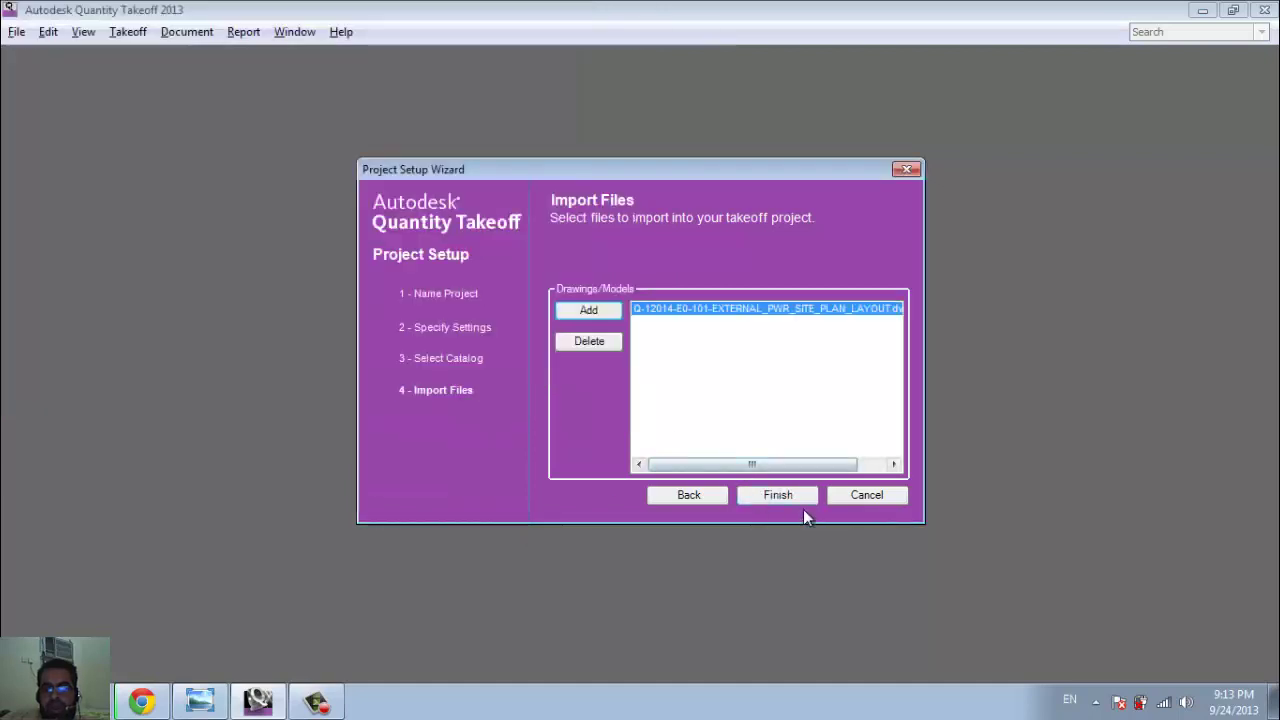
click(778, 495)
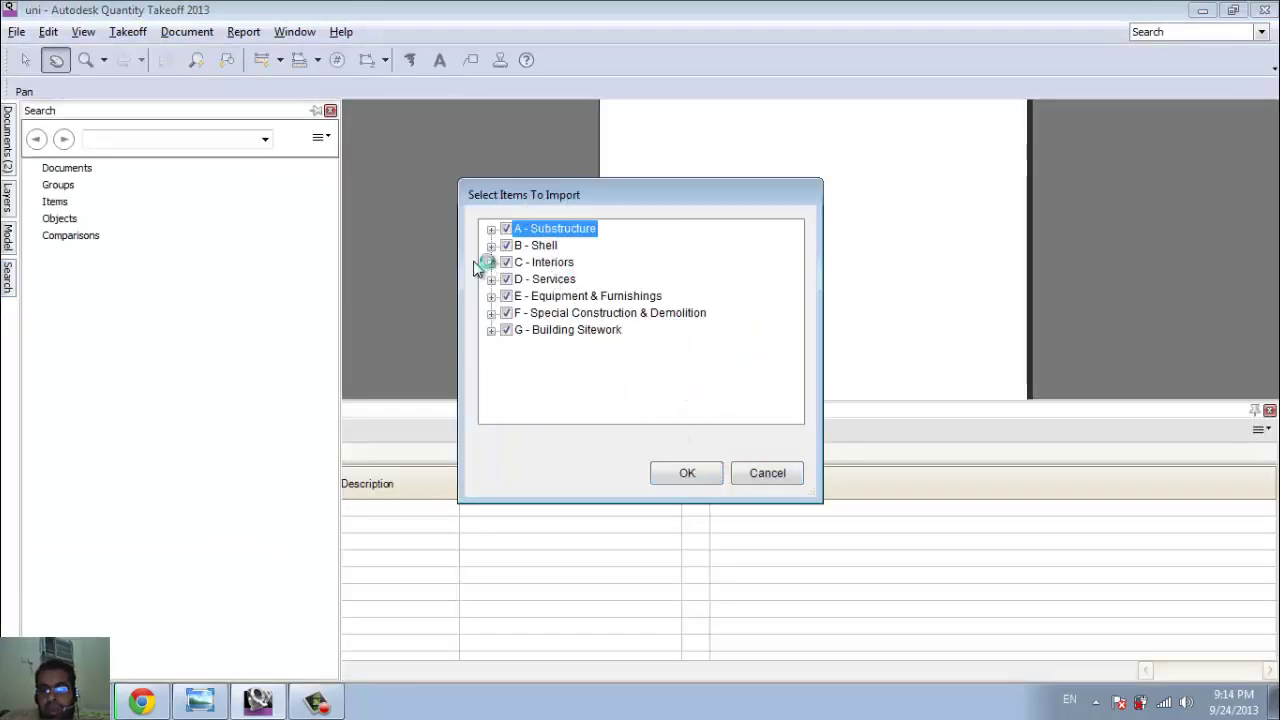
- Import every Uniformat branch, including C - Interiors, and load the site plan
click(490, 229)
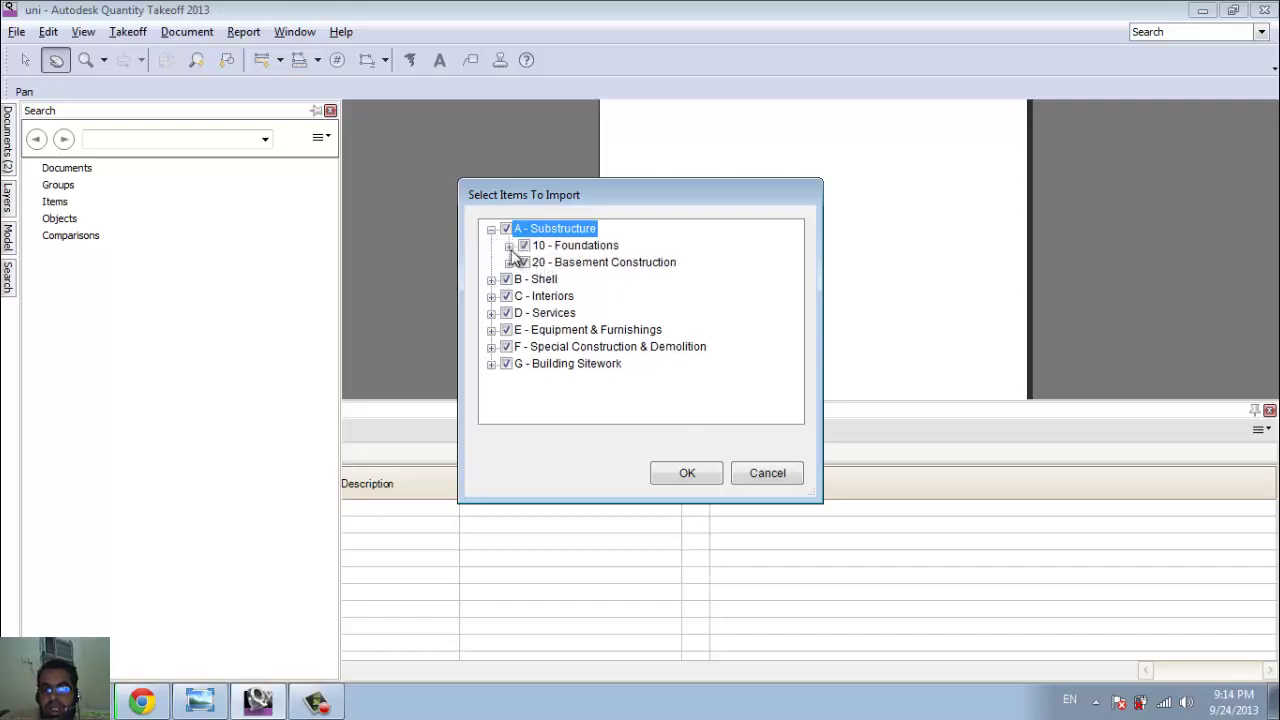
click(508, 246)
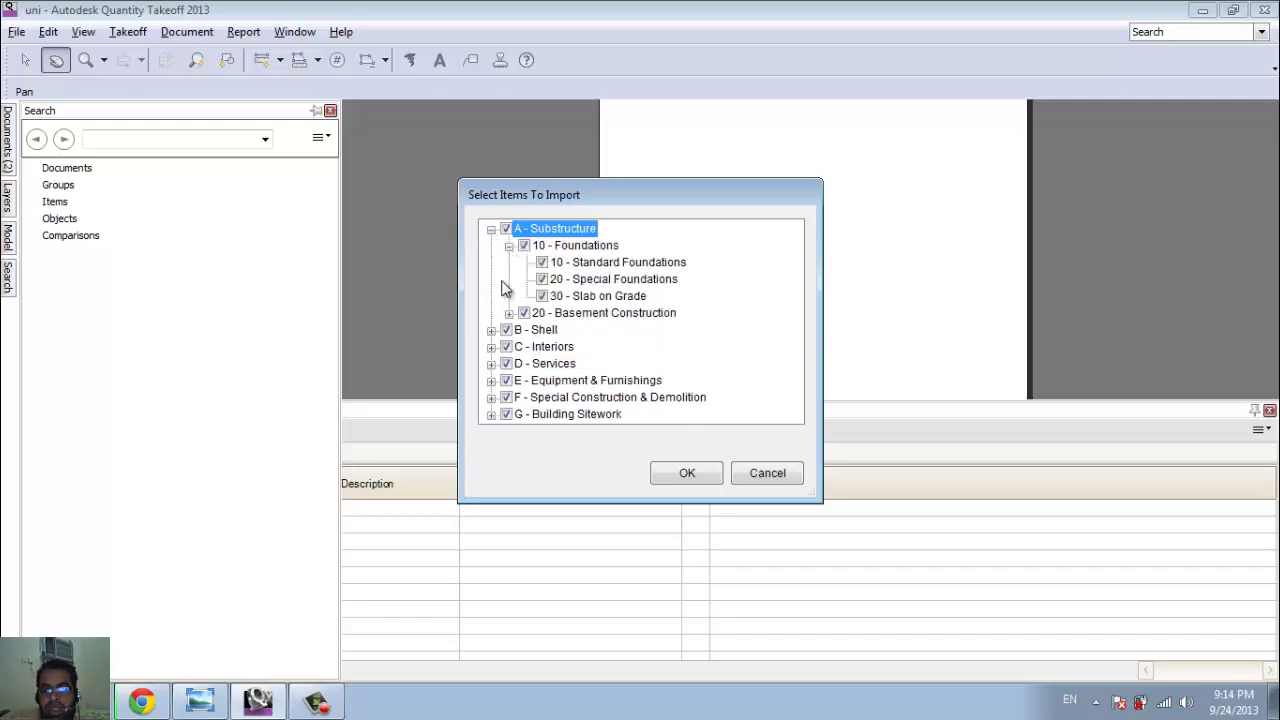
click(491, 331)
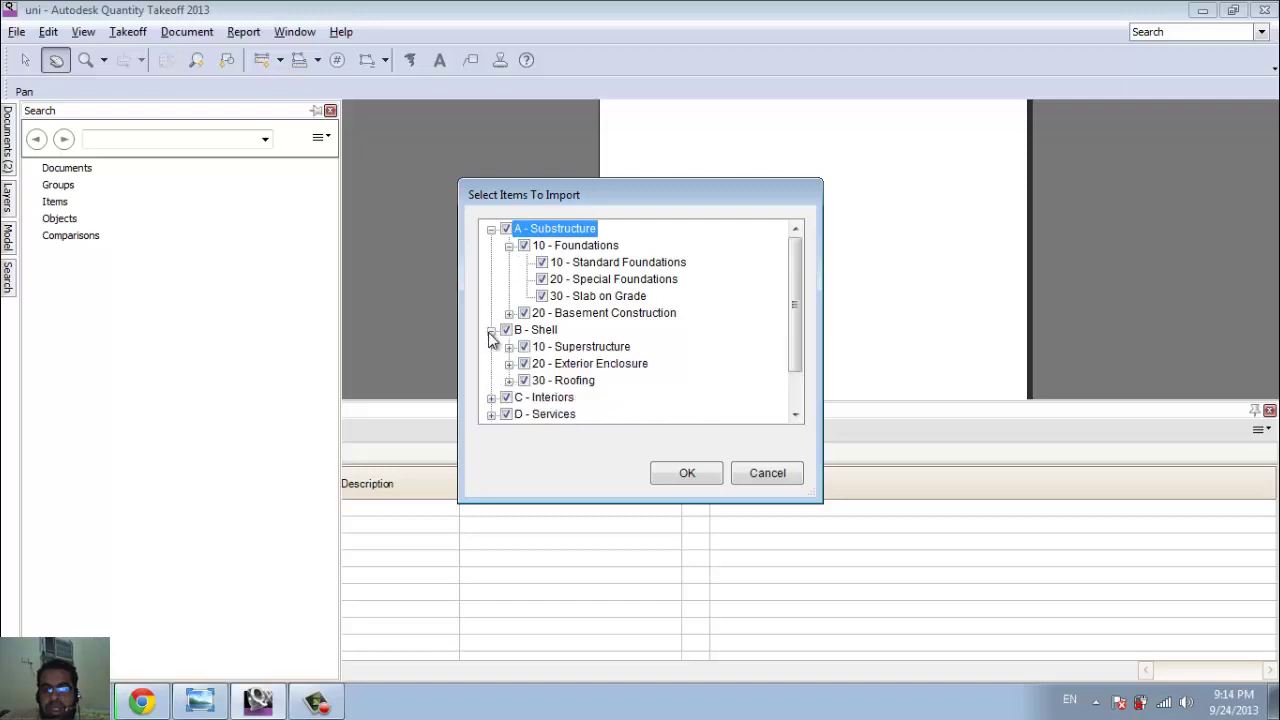
click(491, 398)
scroll(709, 354, down, 2)
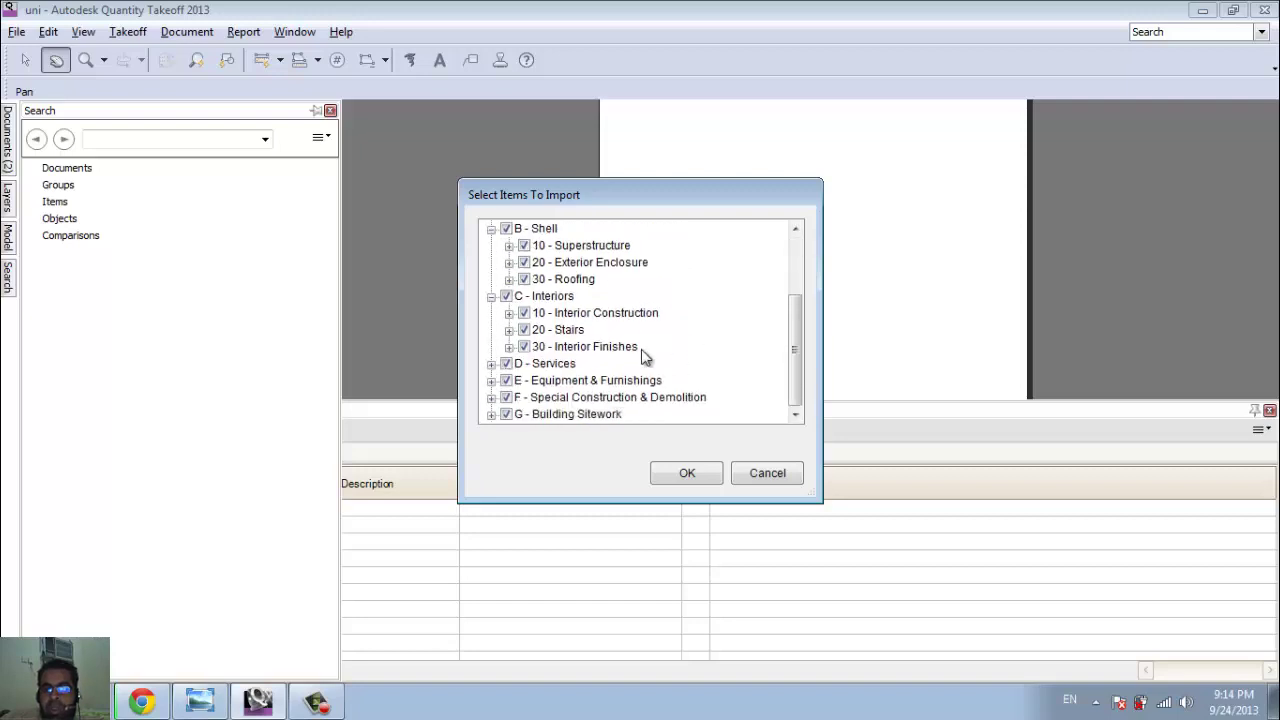
click(506, 297)
click(687, 473)
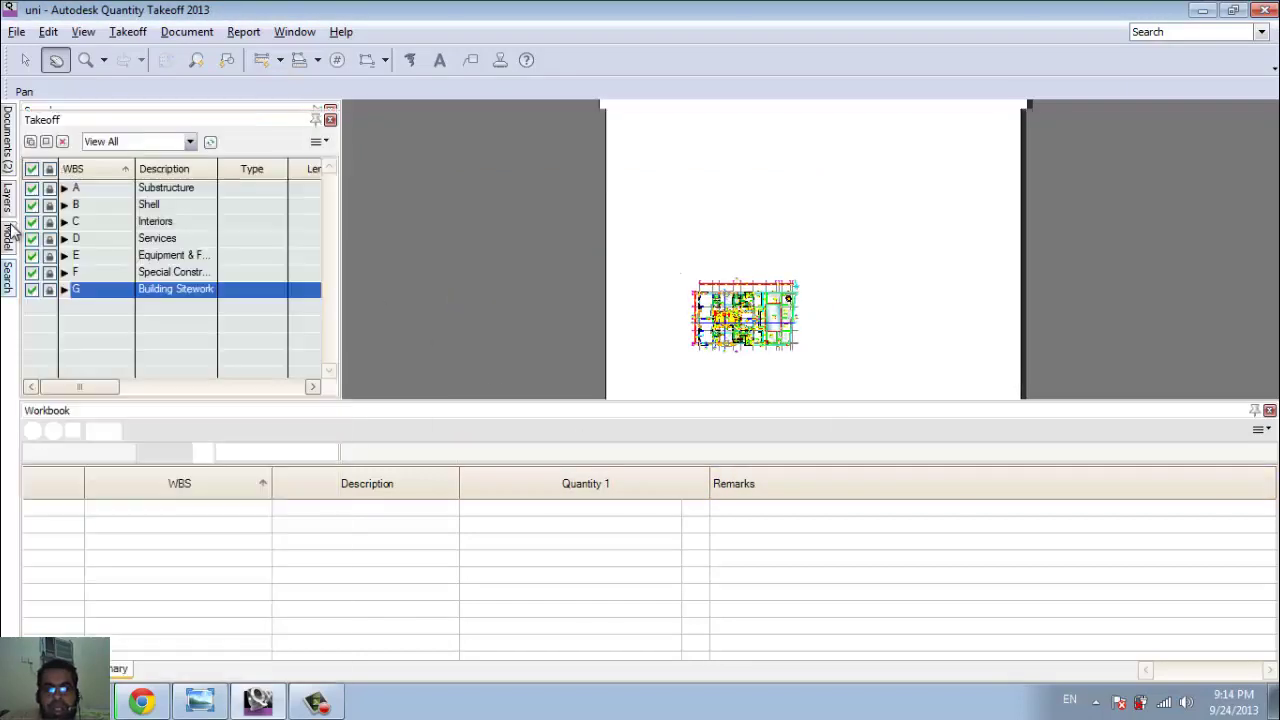
mouse_move(8, 148)
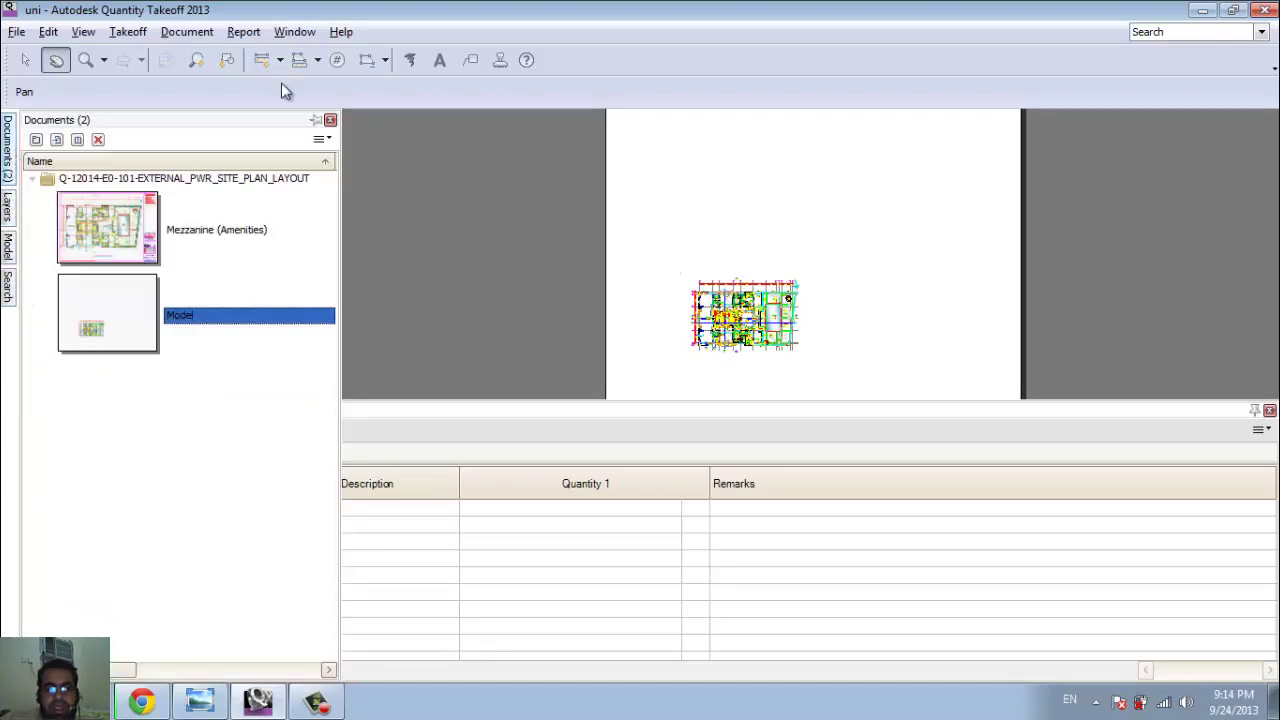
- Show the Takeoff panel with the Uniformat A–G breakdown tree beside the plan
click(295, 31)
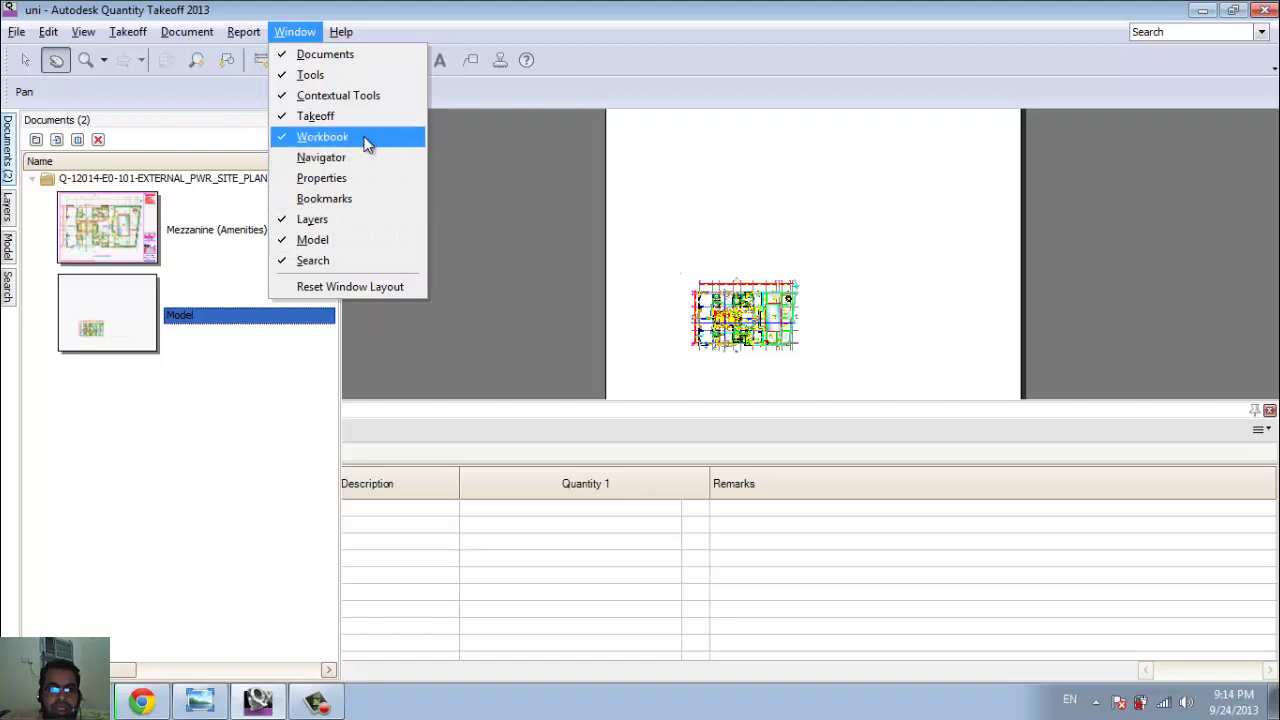
click(295, 33)
click(290, 34)
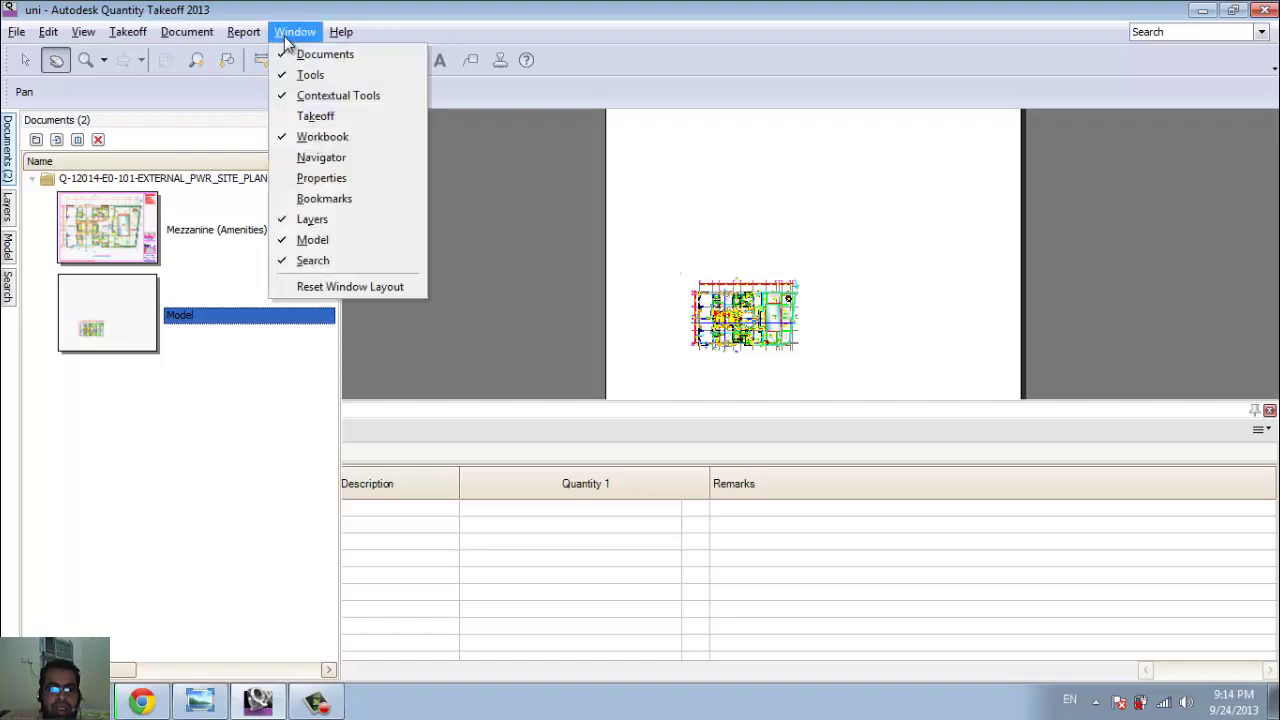
click(306, 117)
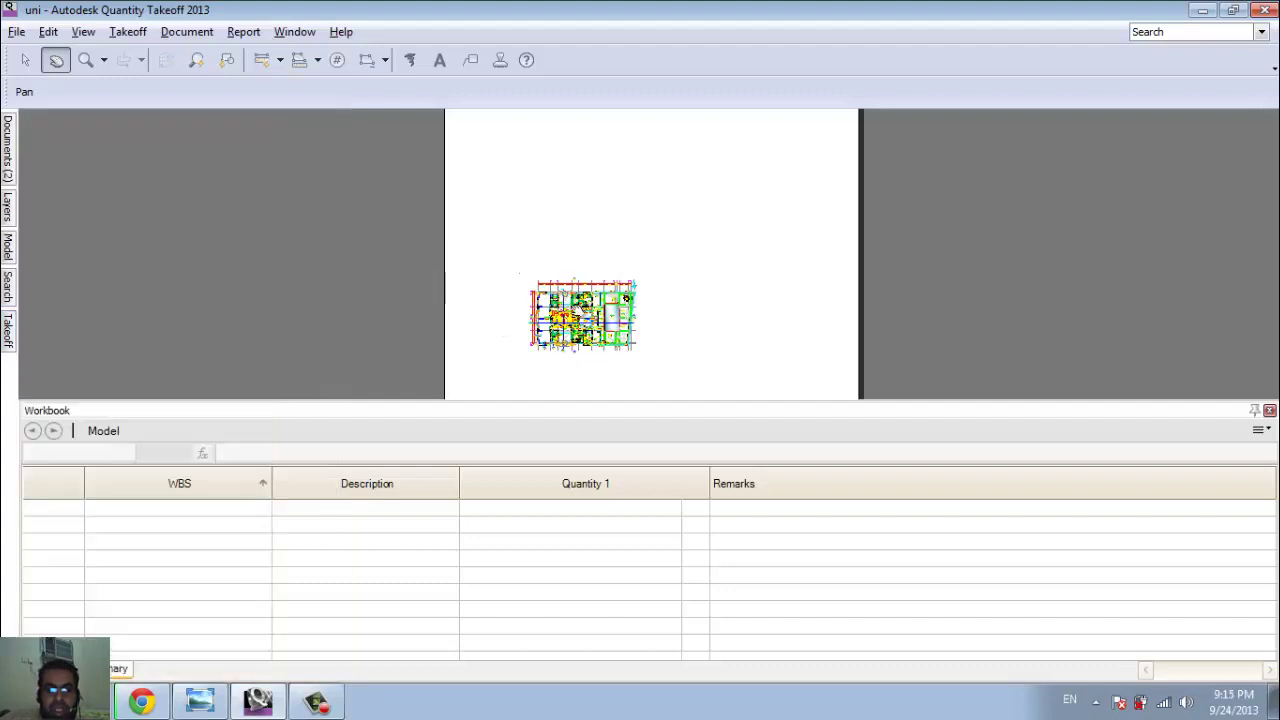
scroll(580, 295, up, 5)
scroll(530, 290, down, 5)
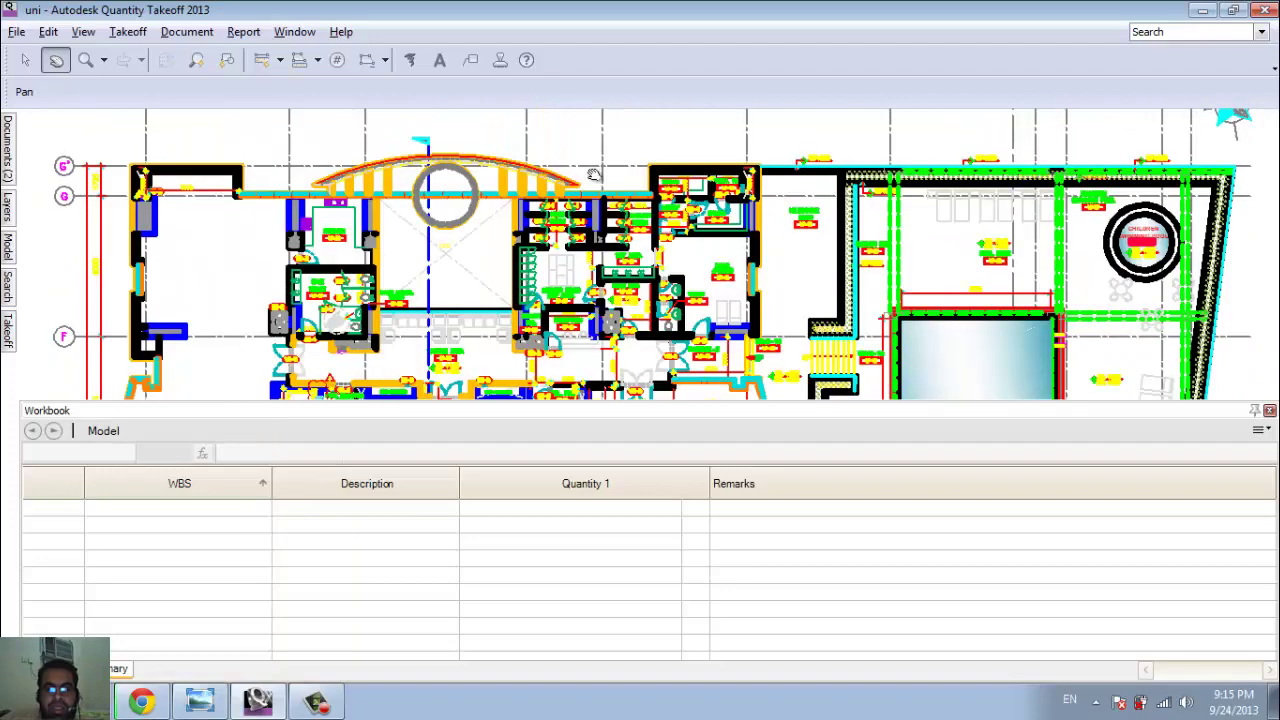
scroll(594, 176, up, 2)
scroll(618, 196, down, 2)
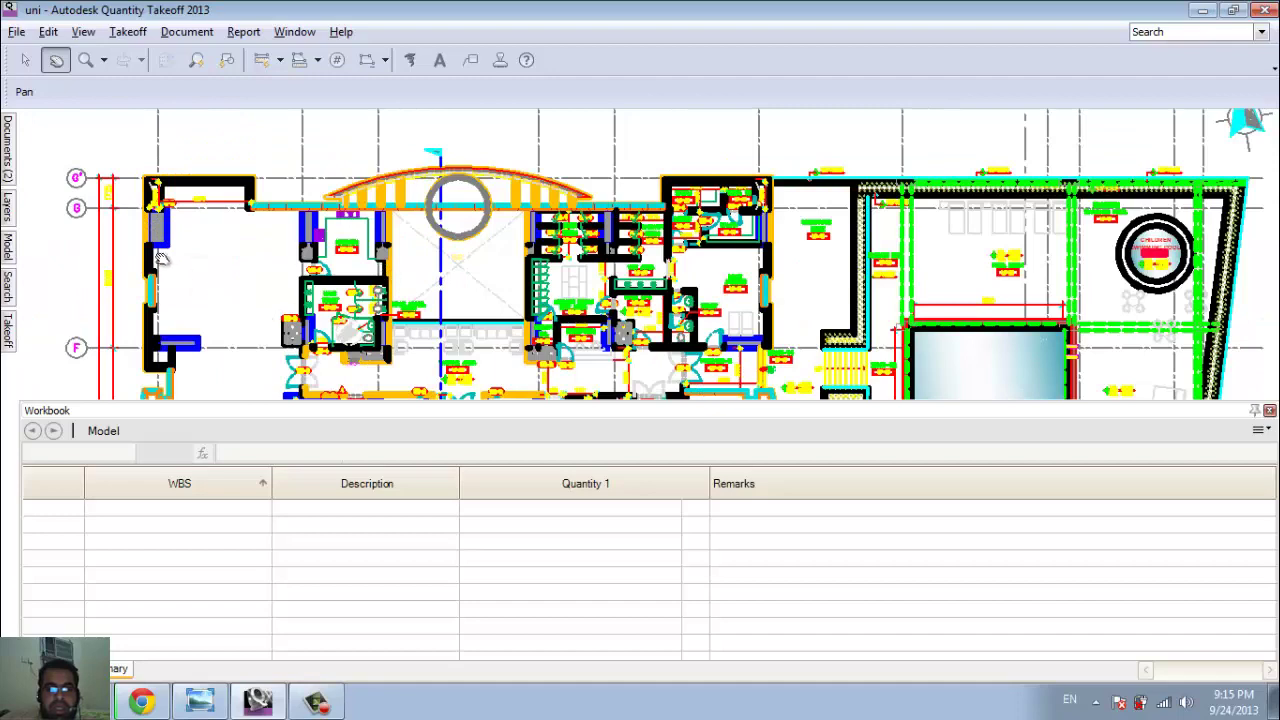
scroll(136, 247, up, 2)
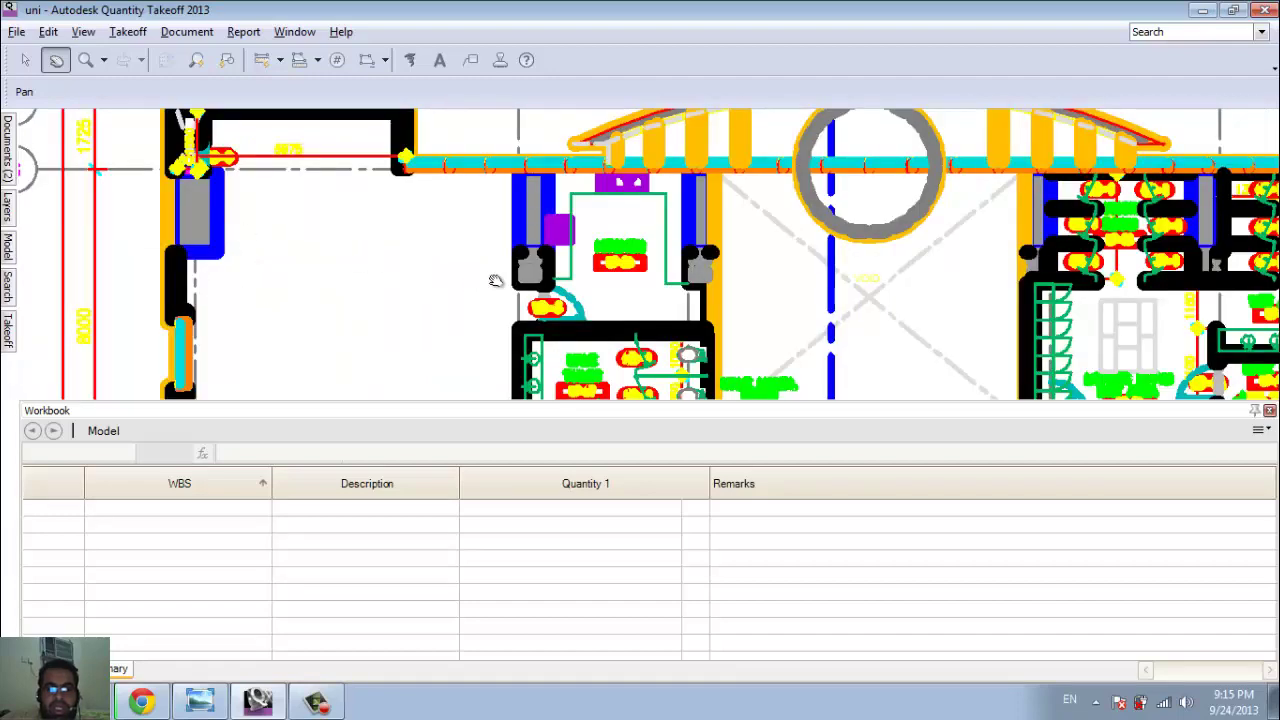
scroll(262, 220, down, 2)
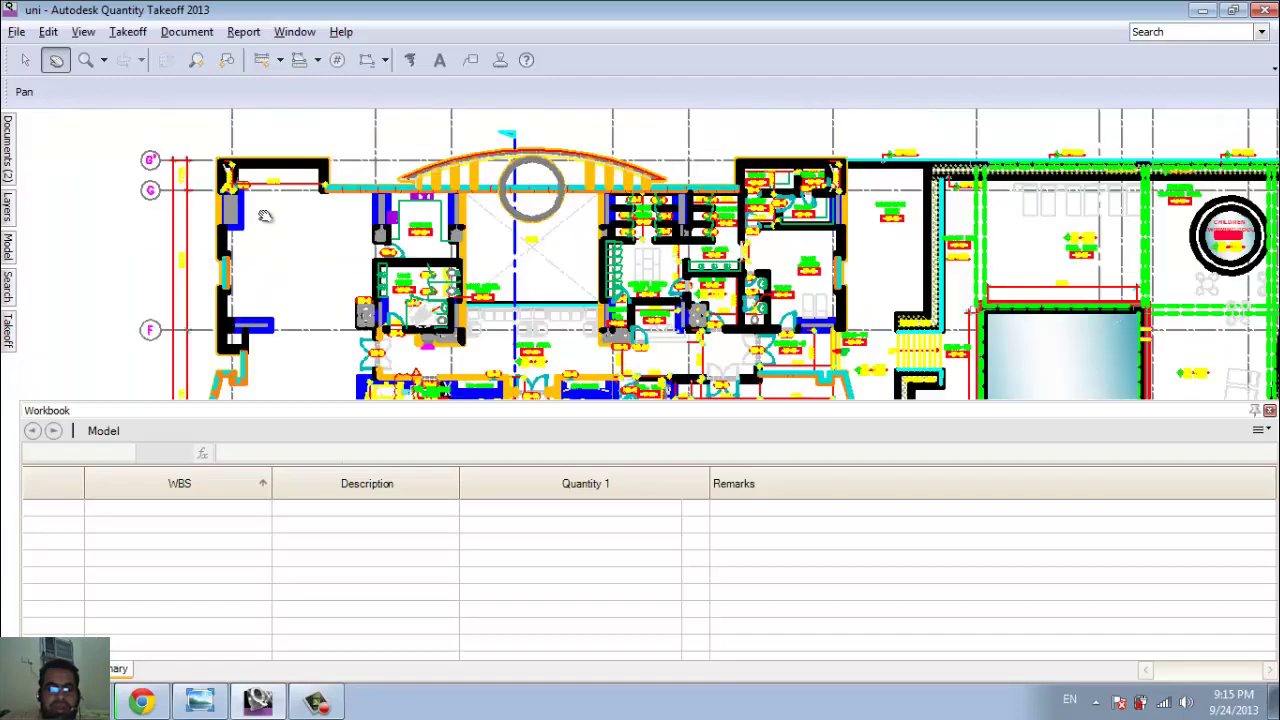
click(316, 700)
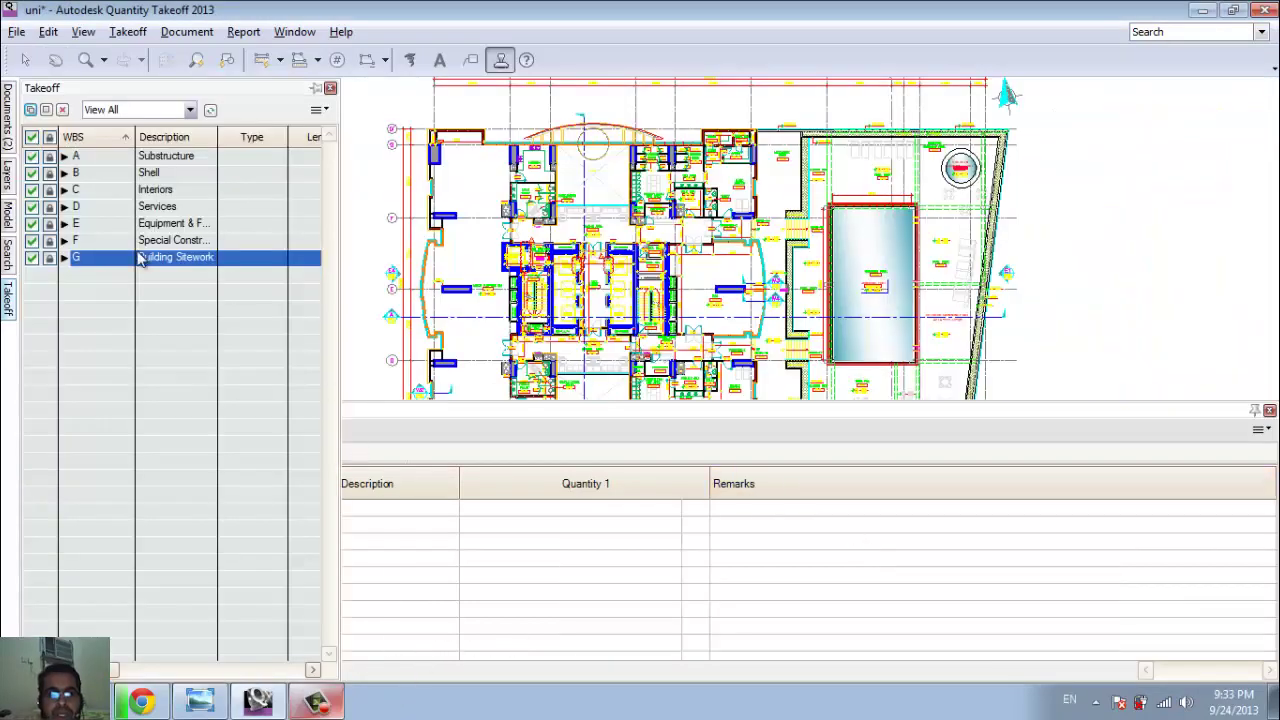
- Browse the Building Sitework > Site Preparation branch of the breakdown tree
click(316, 700)
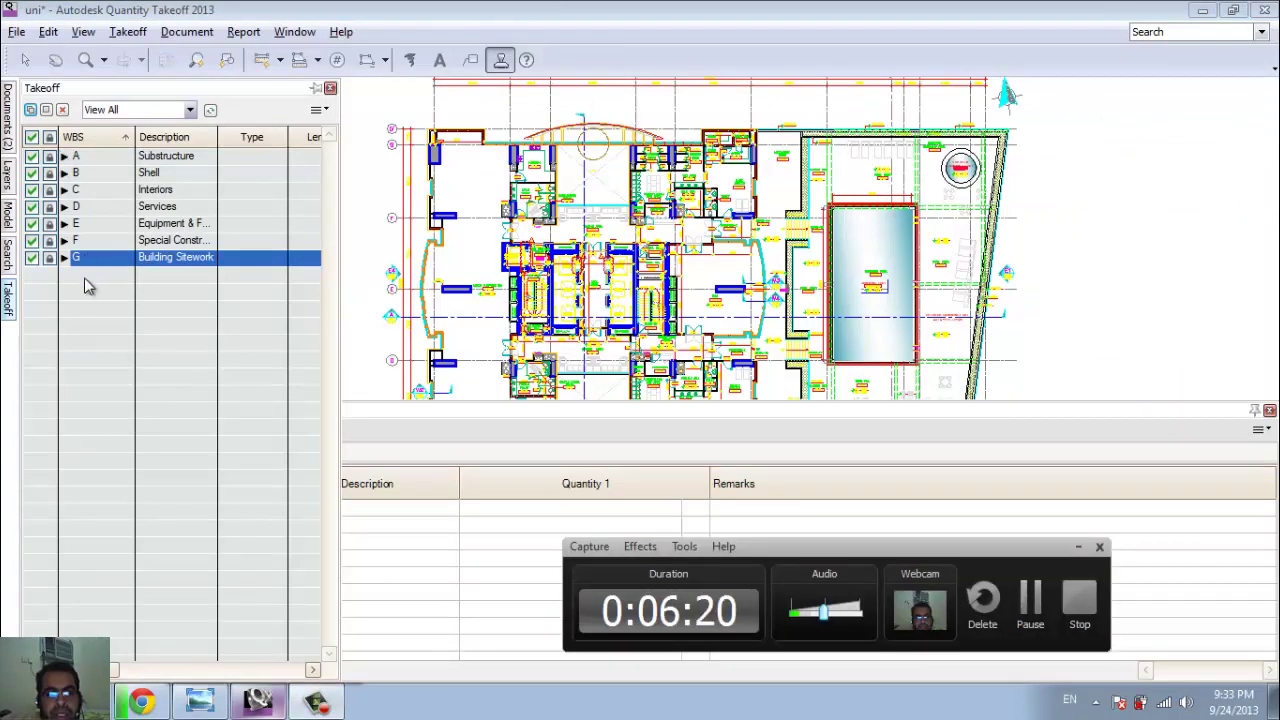
click(1080, 548)
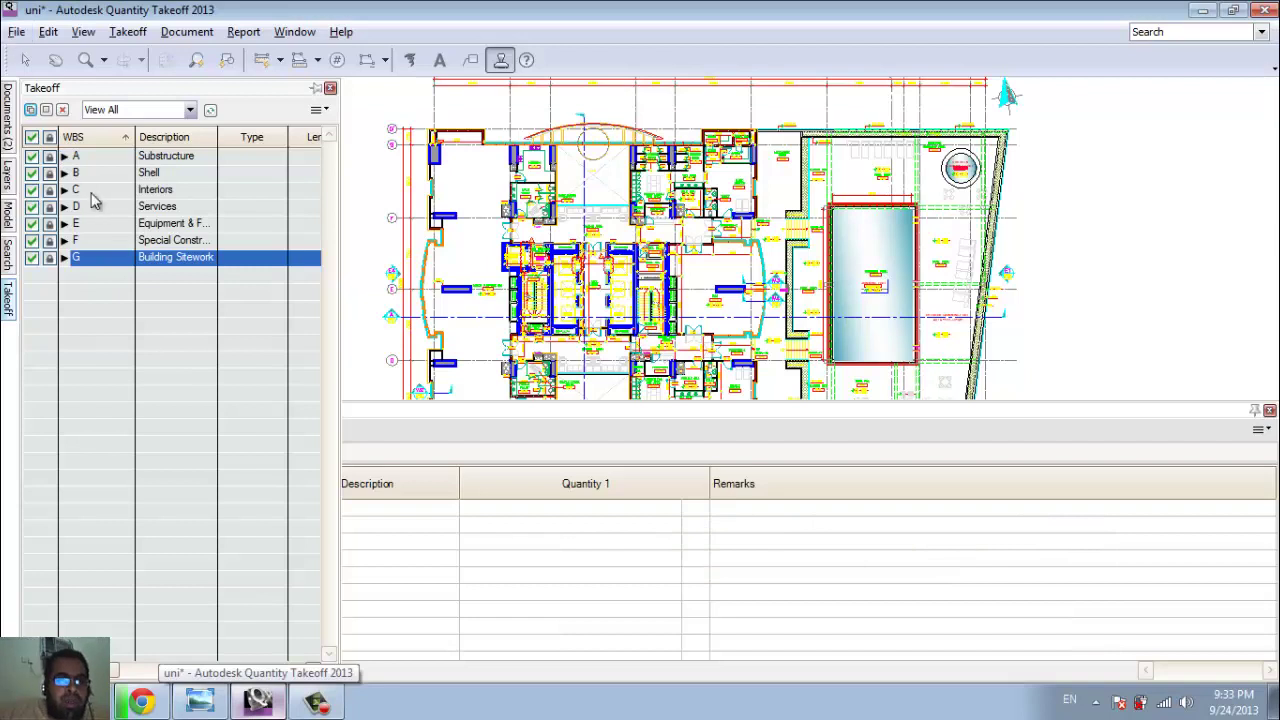
click(64, 259)
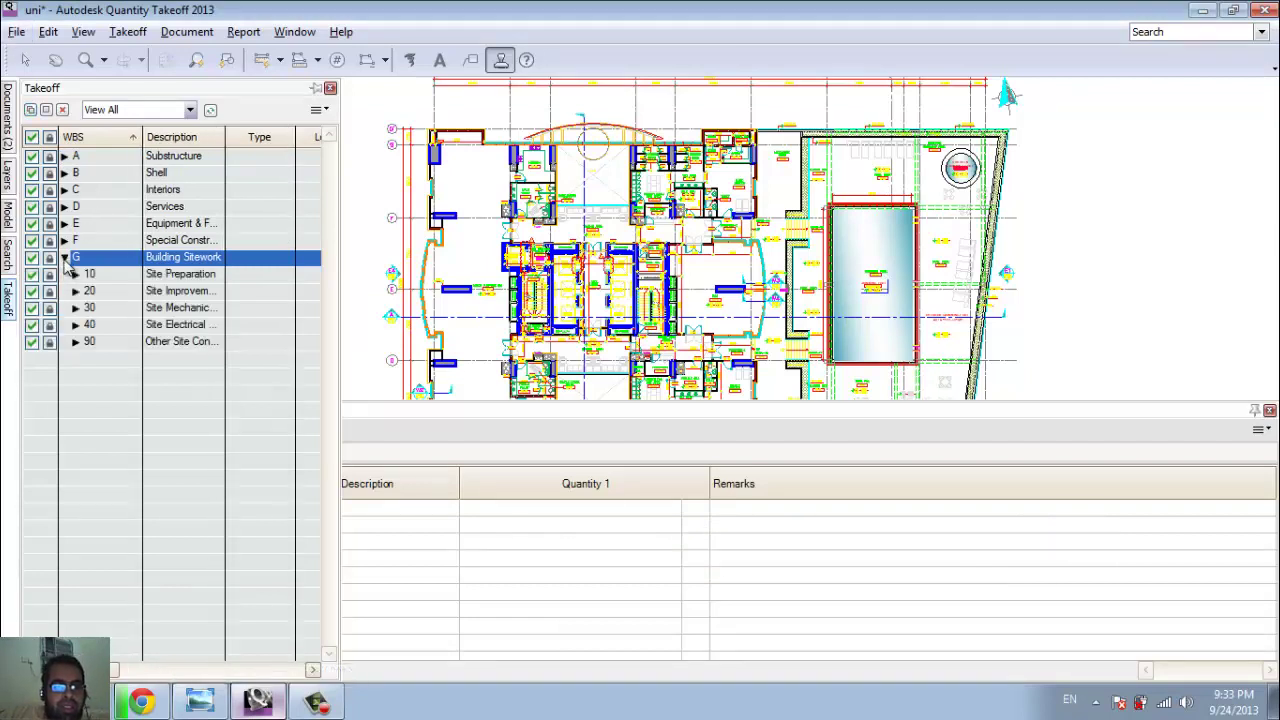
click(76, 274)
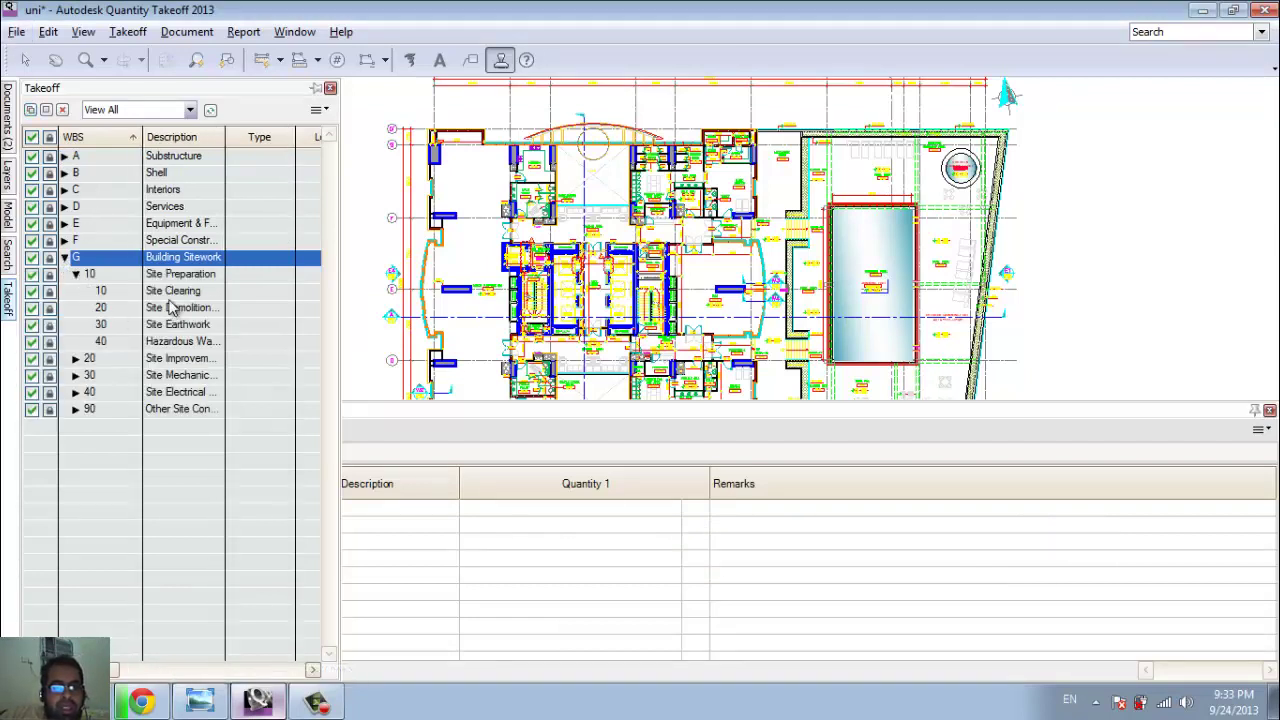
click(118, 294)
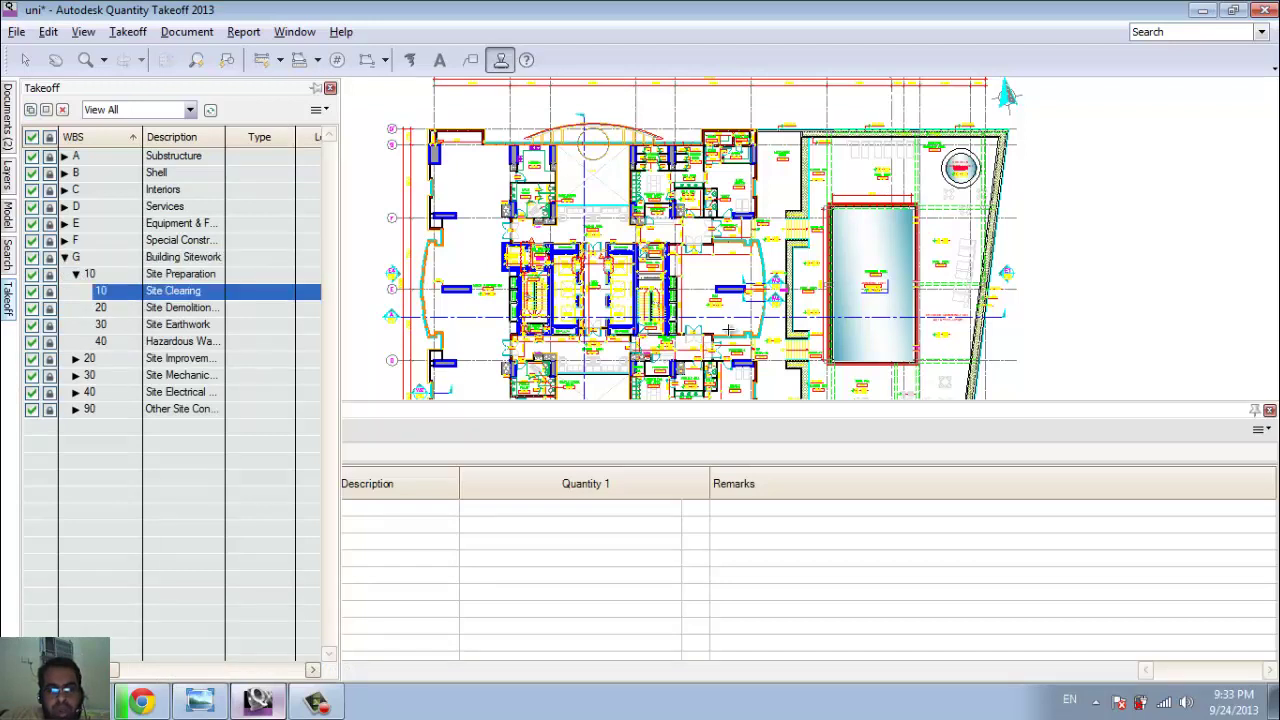
click(96, 424)
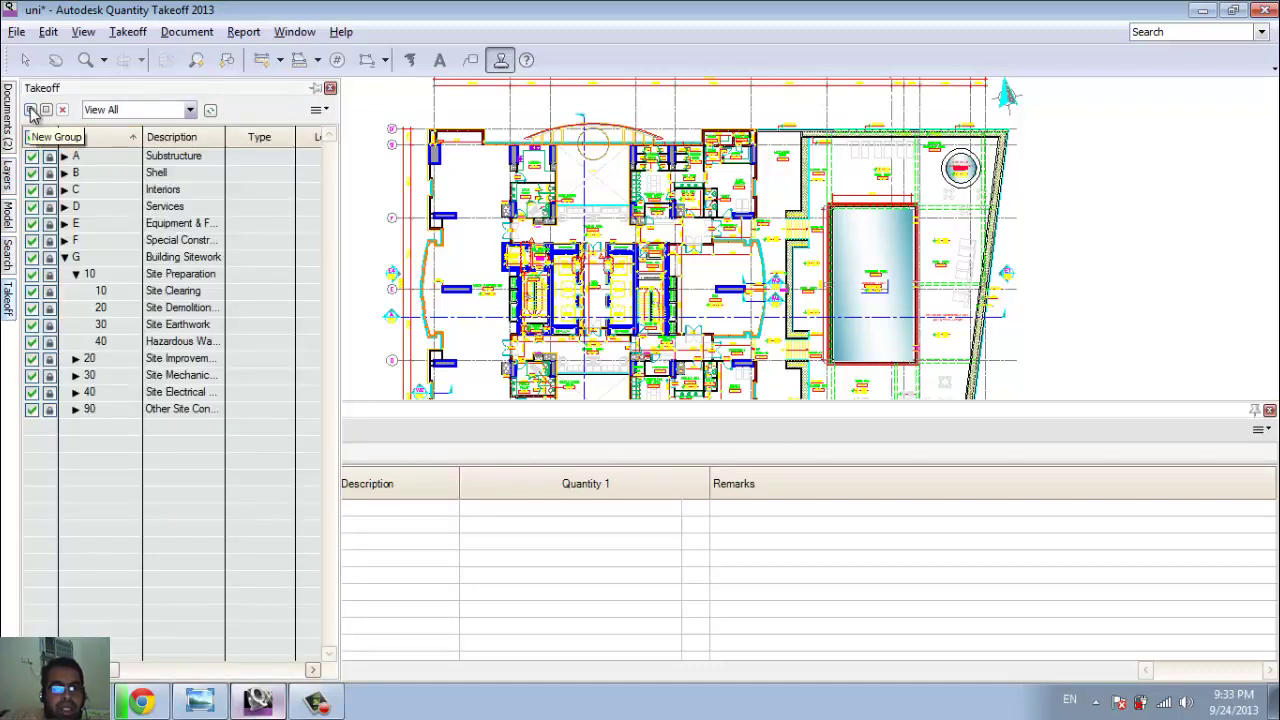
- Create a COLUMNS group with an STR COL subgroup
click(31, 110)
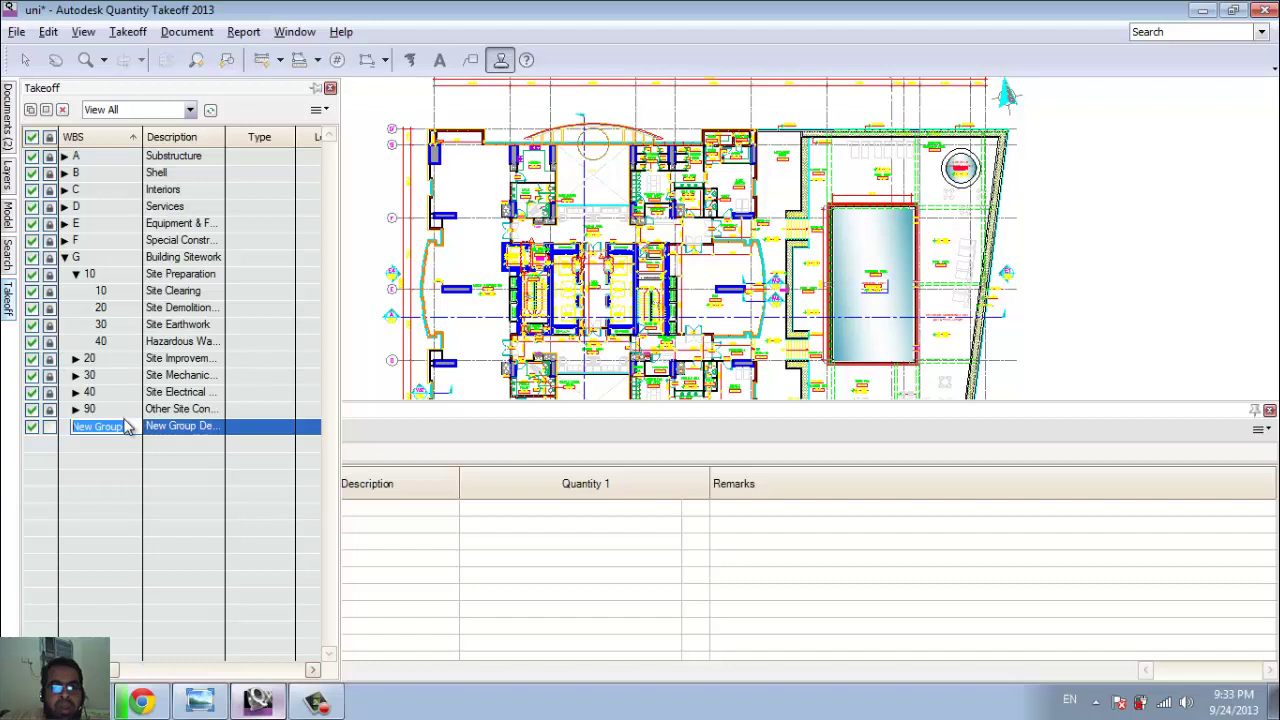
text(COLUMNS)
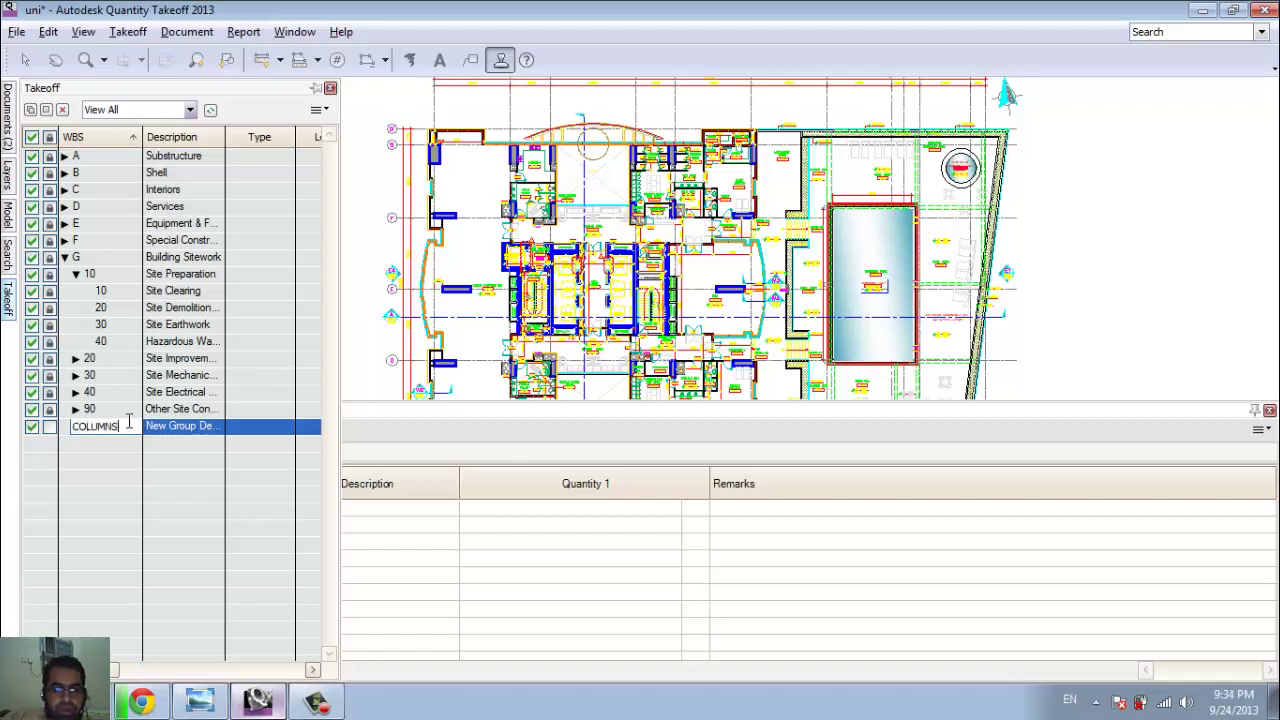
key(Return)
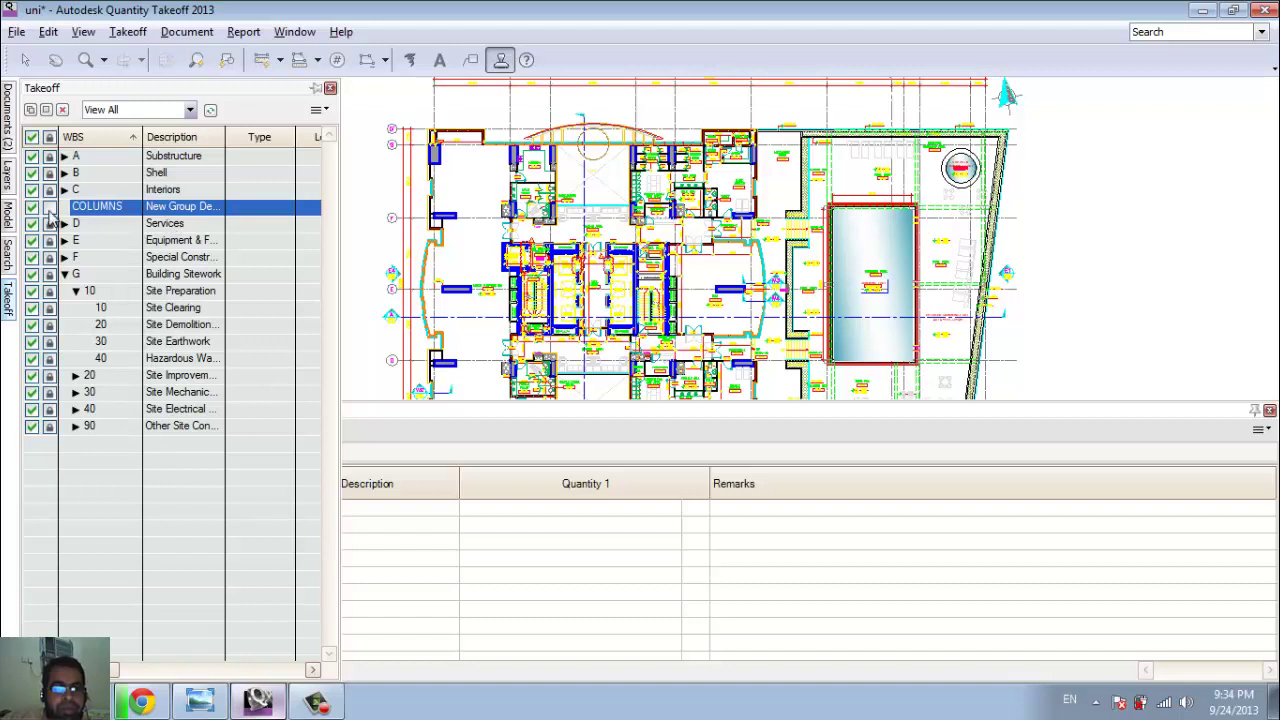
click(31, 110)
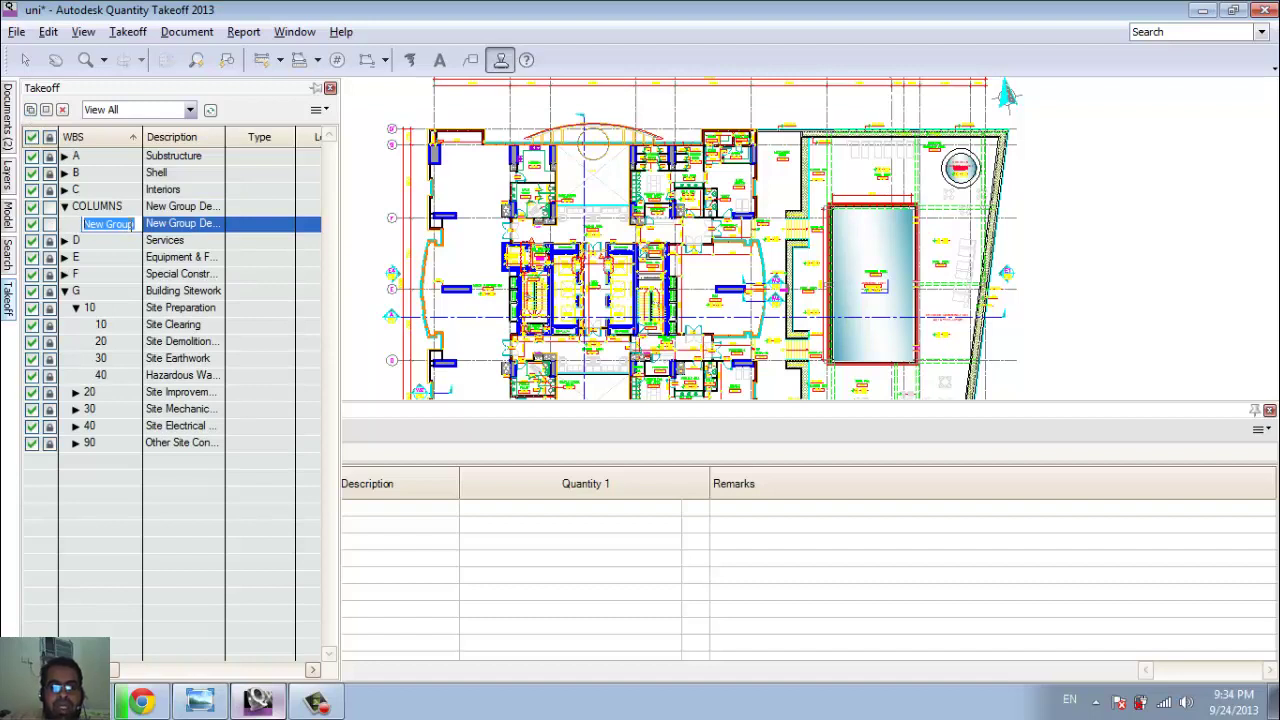
text(STR COLUMN)
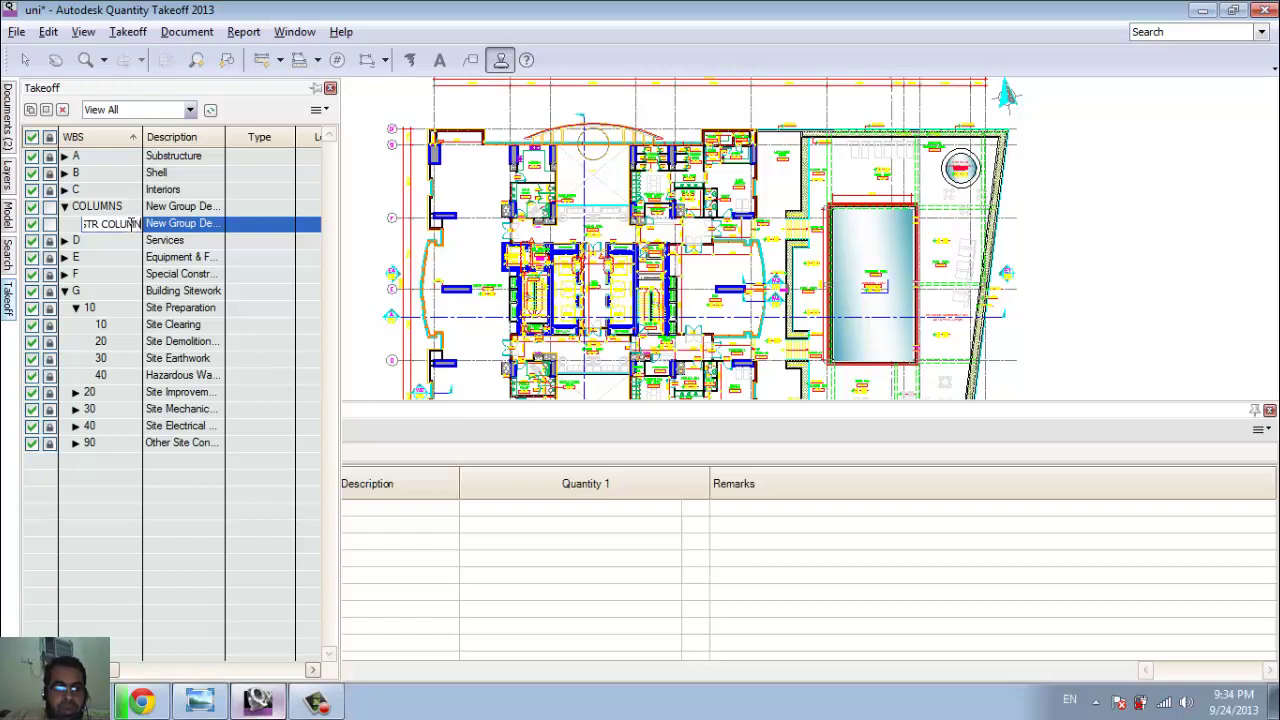
key(Return)
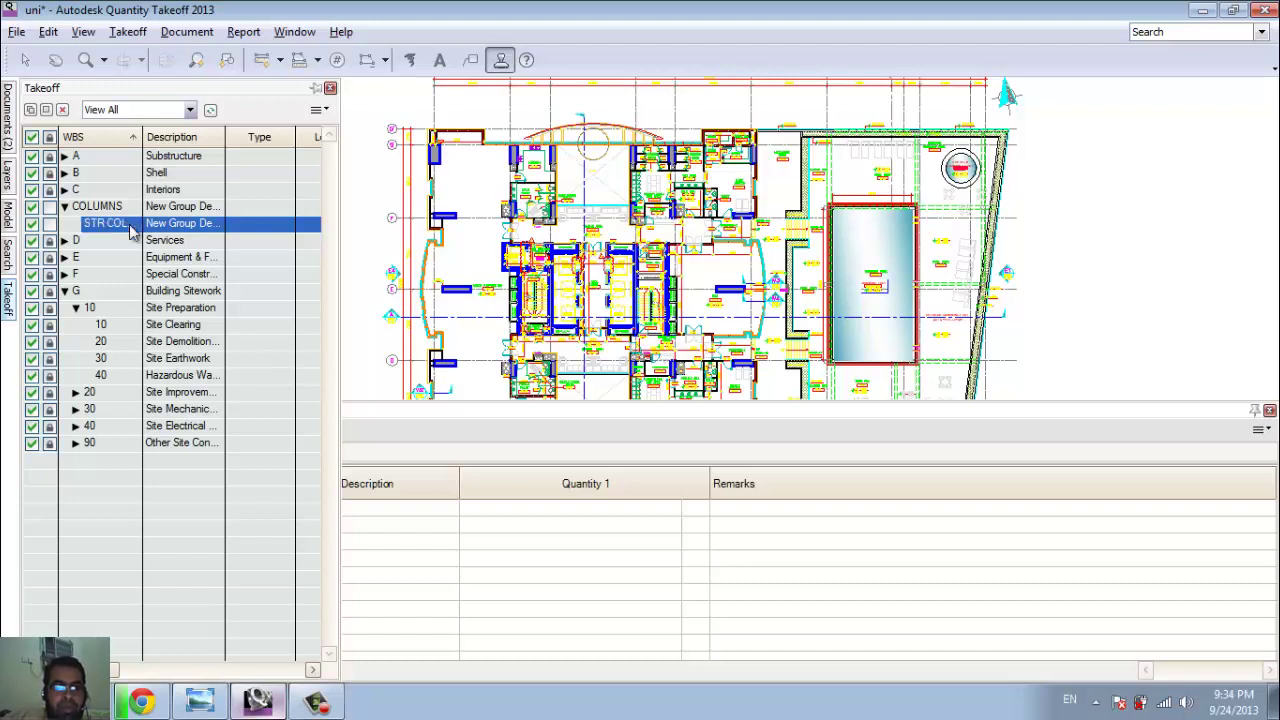
- Add a COLUMN item under STR COL measured as Count
click(46, 110)
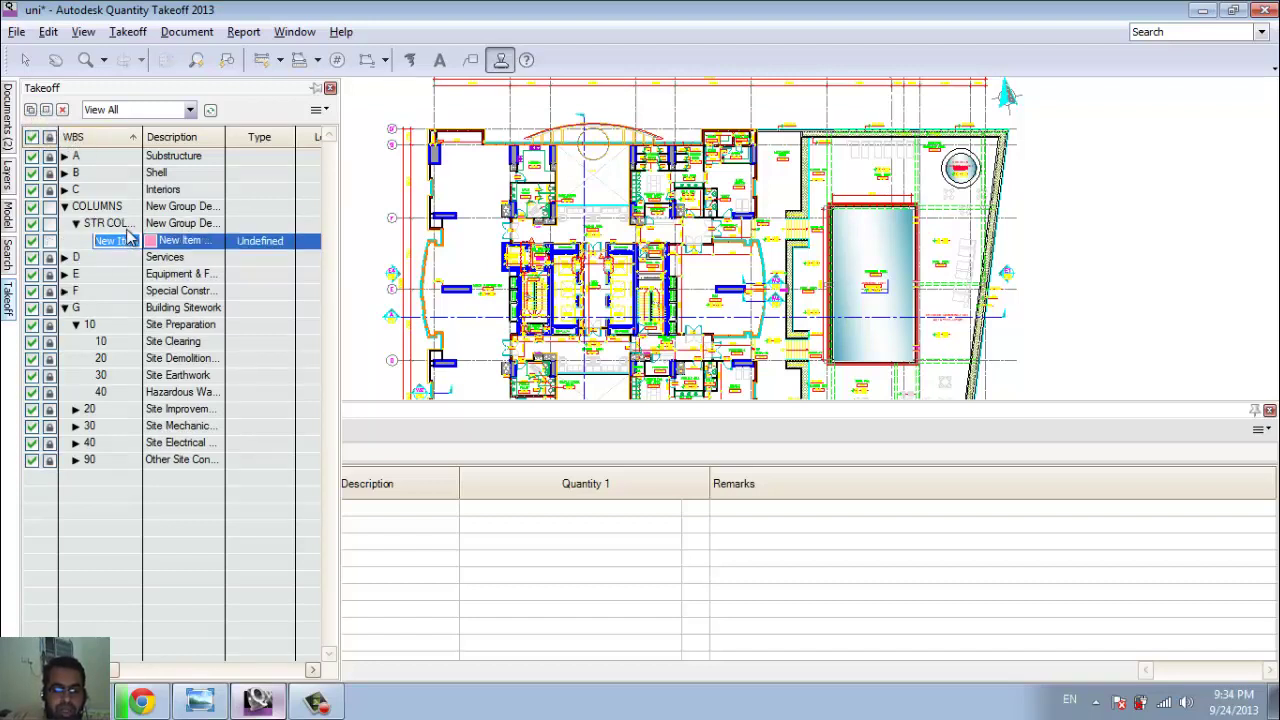
text(COLU)
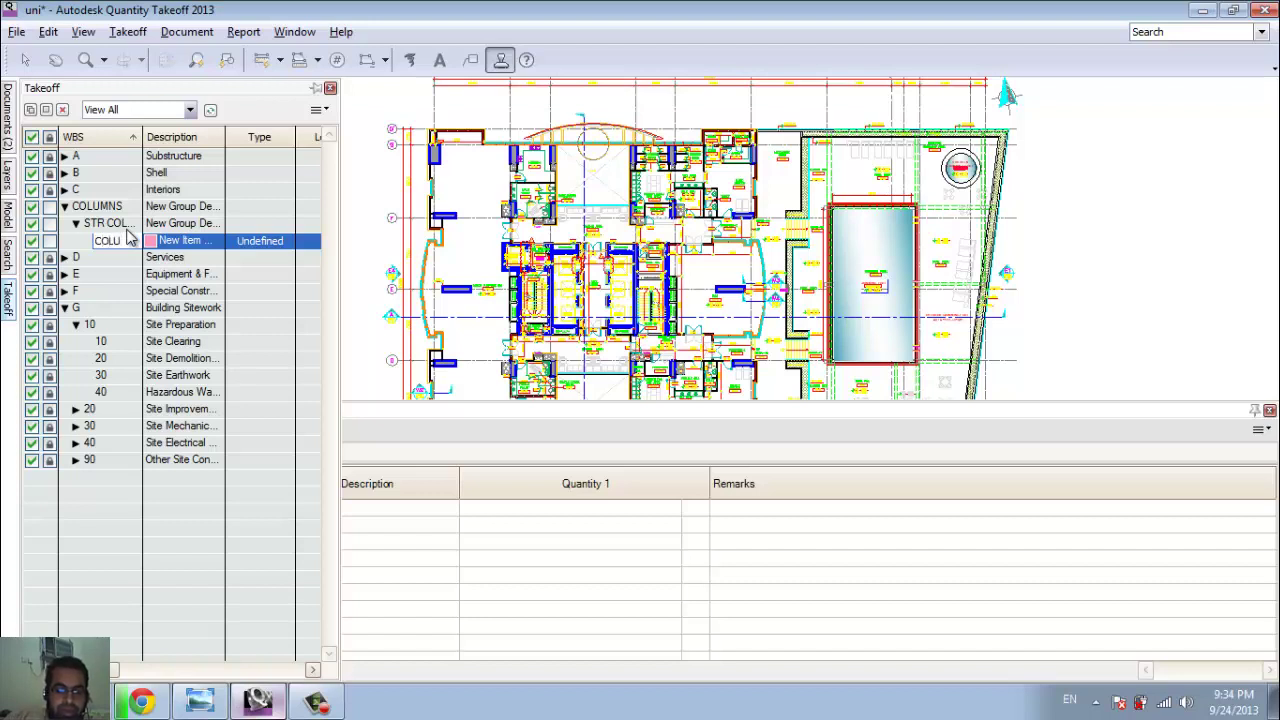
text(MN)
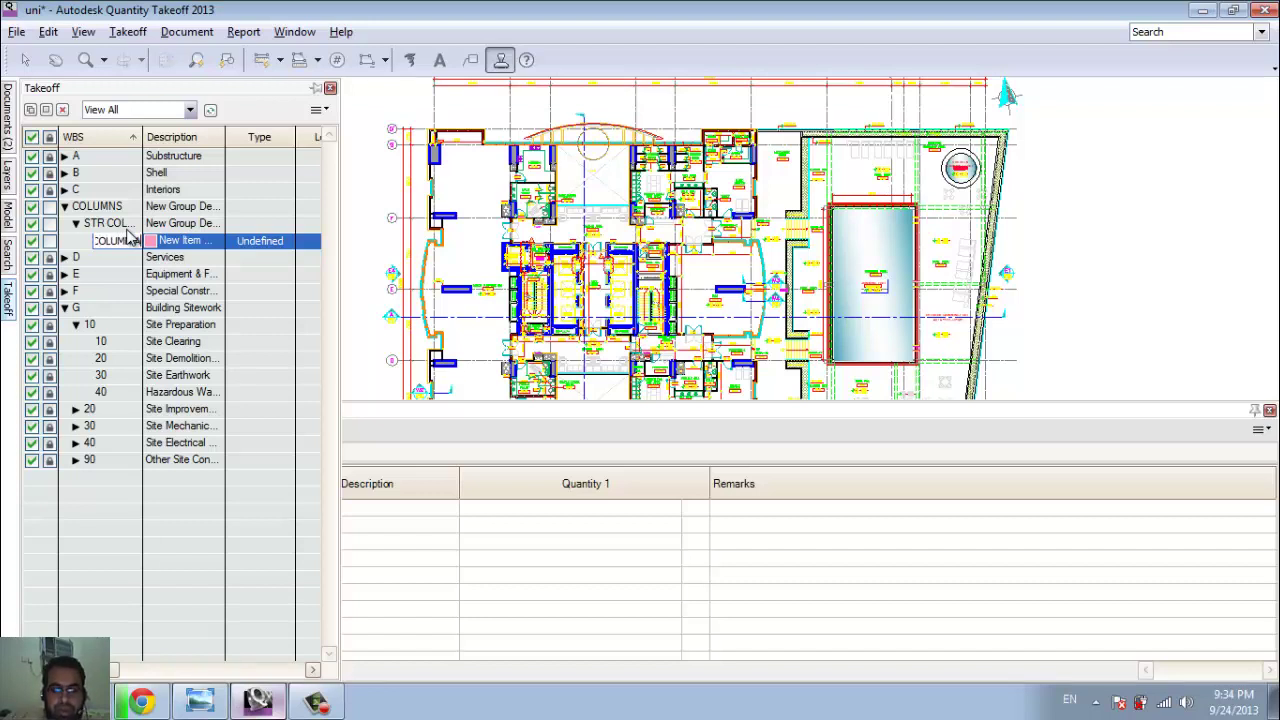
key(Return)
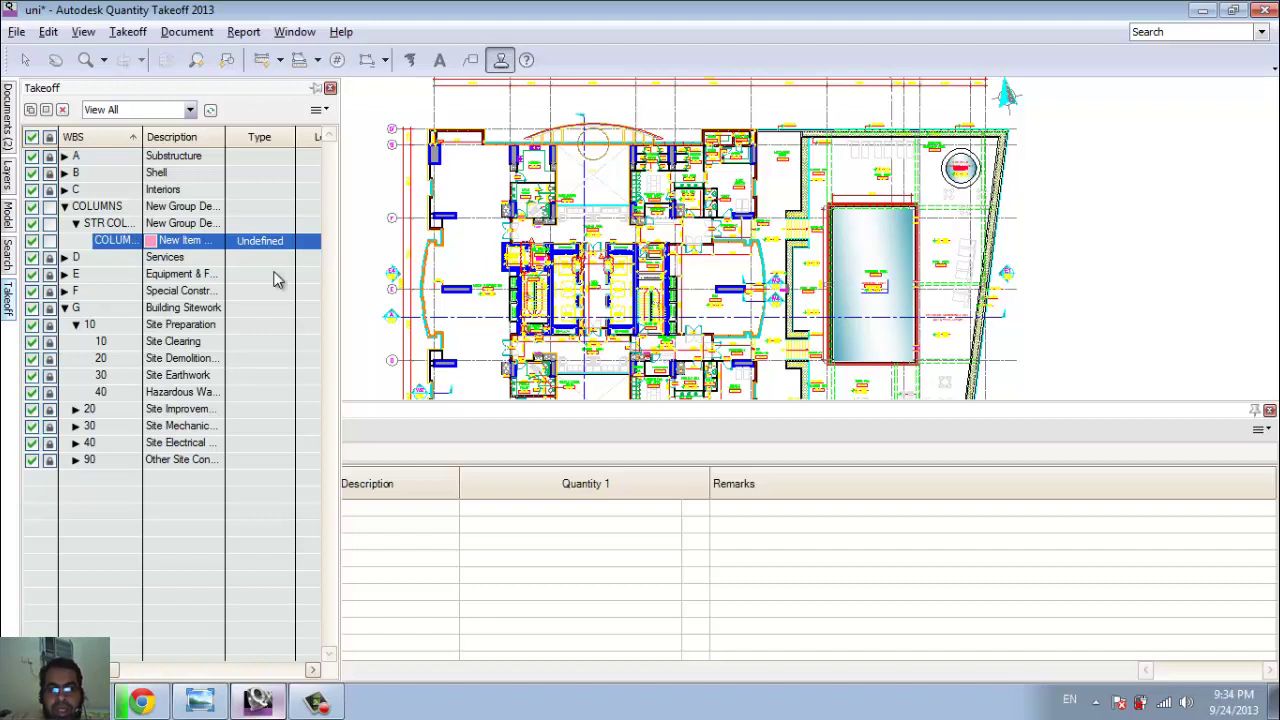
double_click(204, 244)
key(Tab)
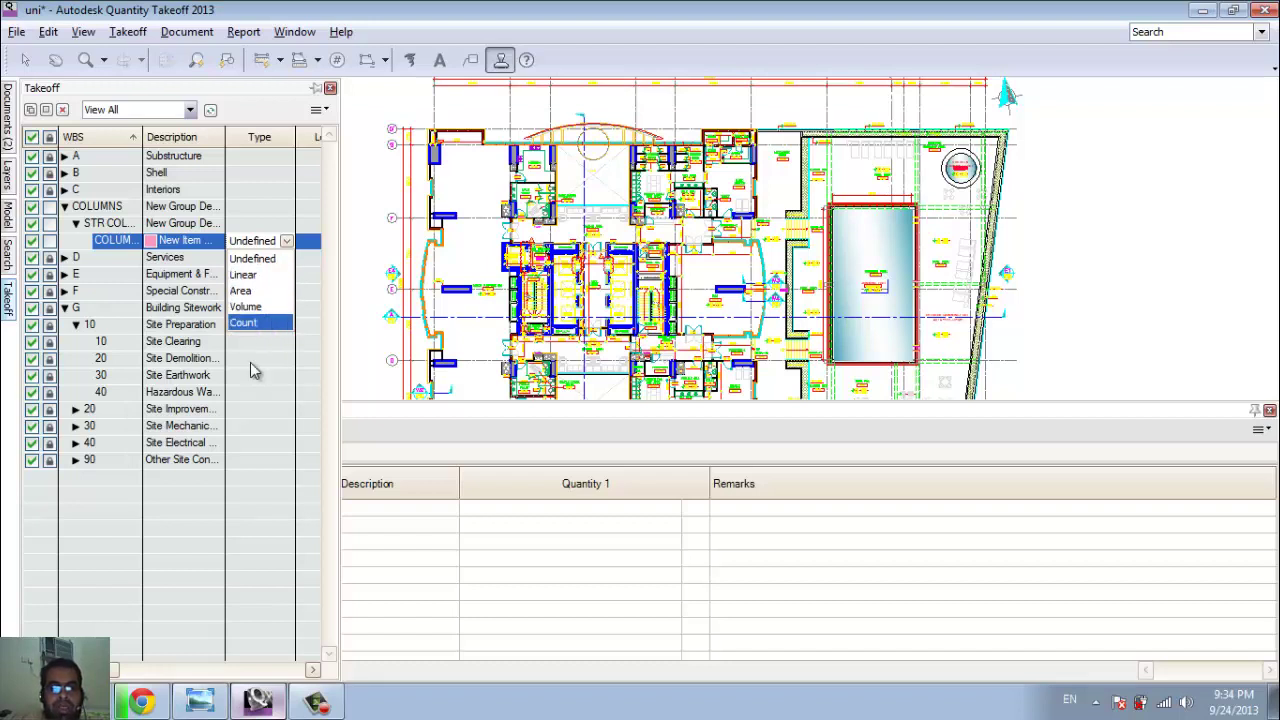
click(270, 331)
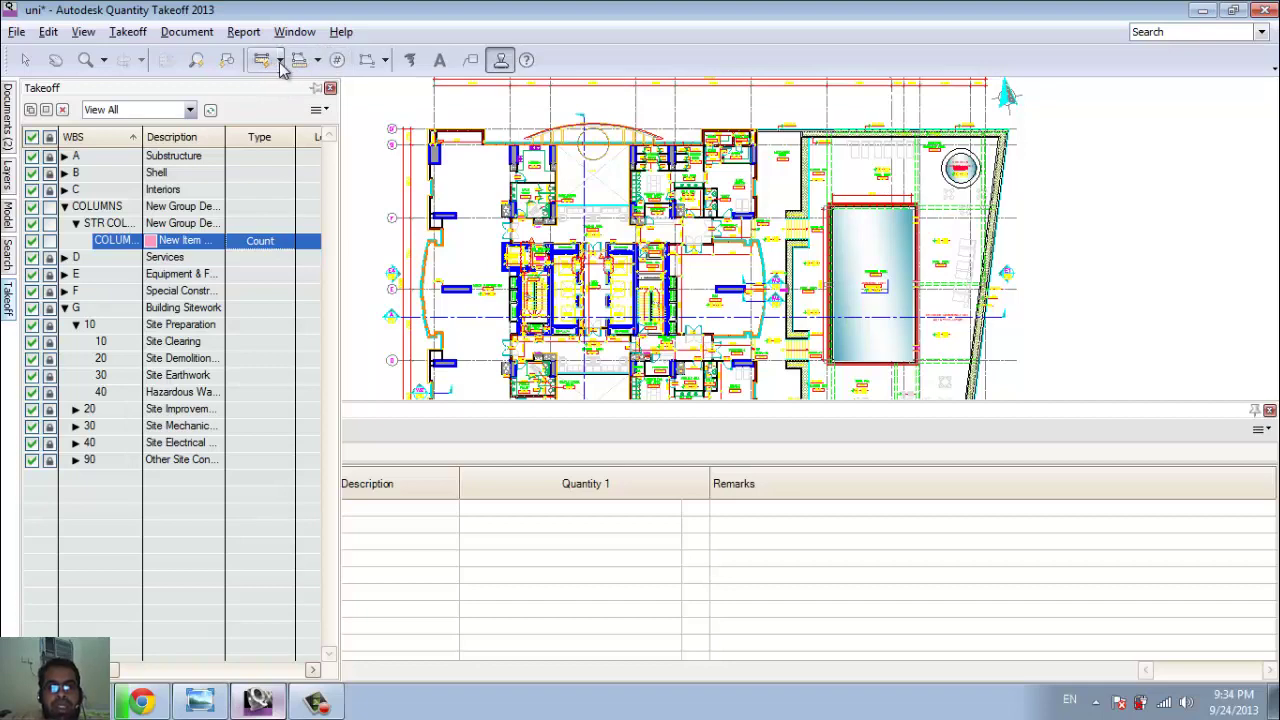
- Count the blue plan columns, including the one on gridline F, as COLUMN A
click(337, 60)
scroll(446, 223, up, 5)
scroll(486, 260, down, 2)
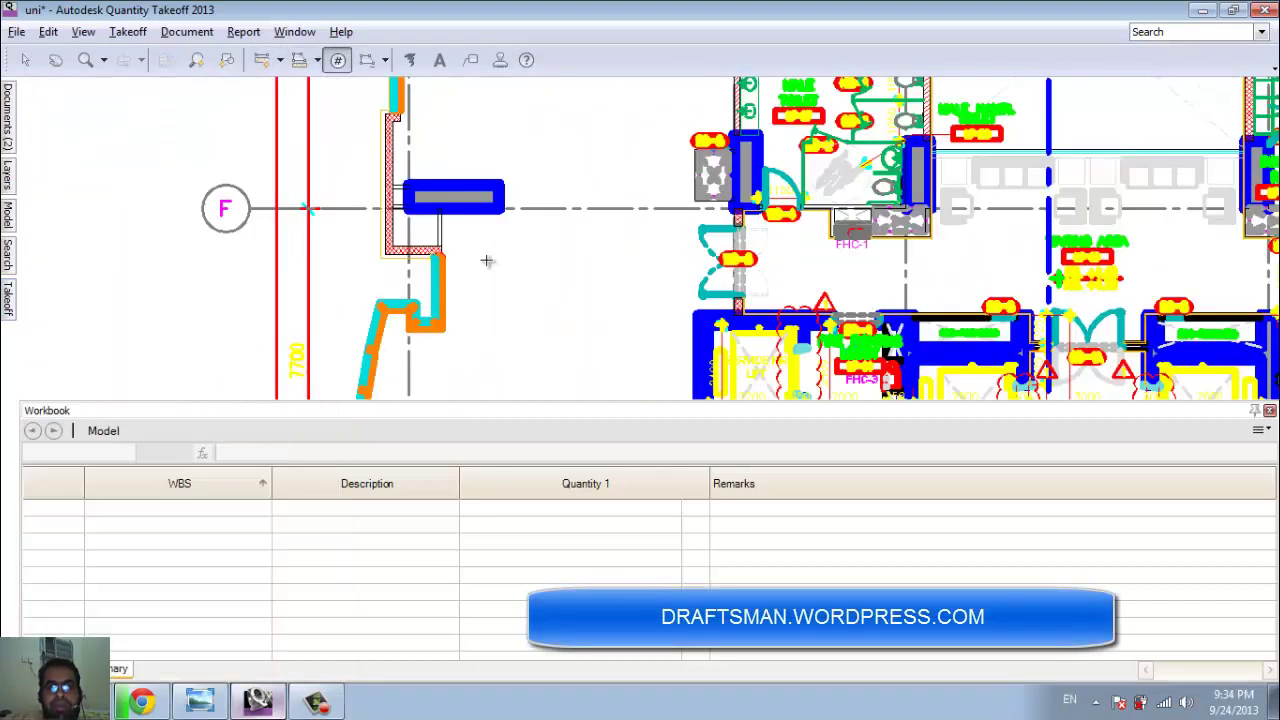
scroll(470, 235, down, 3)
scroll(484, 241, up, 3)
scroll(484, 236, down, 2)
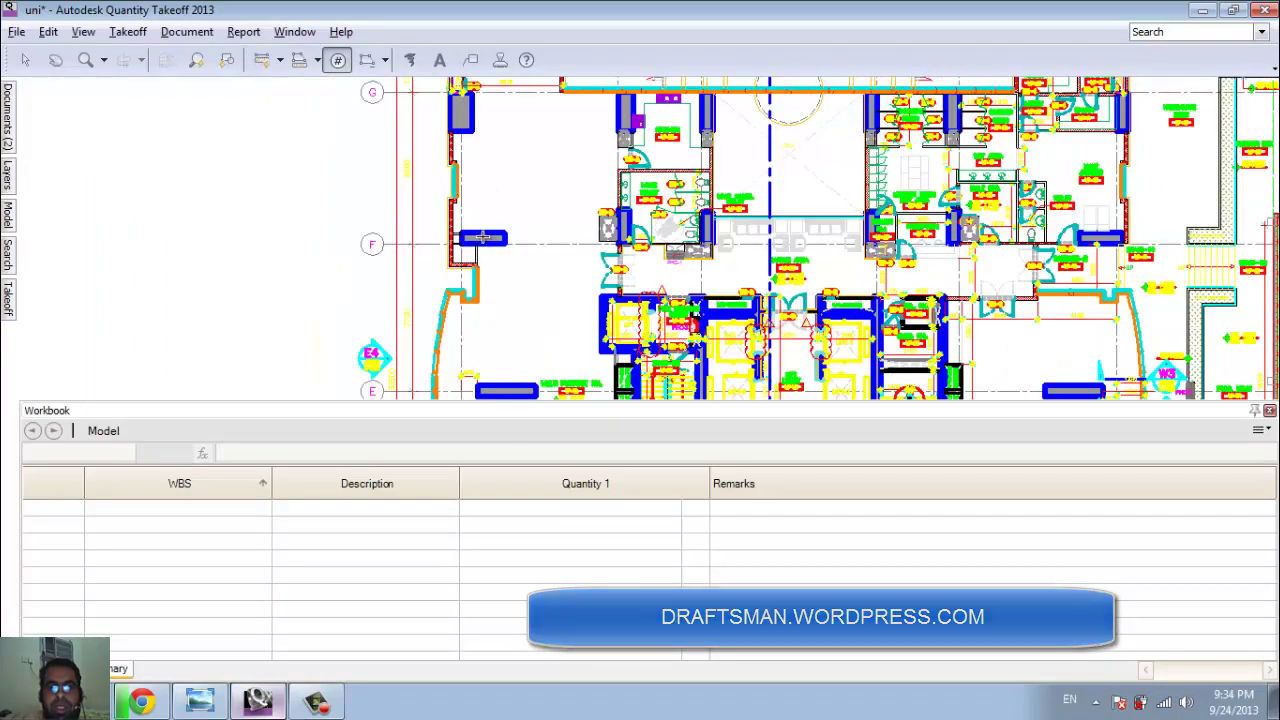
click(482, 236)
mouse_move(572, 278)
middle_down()
mouse_move(541, 220)
mouse_move(543, 119)
middle_up()
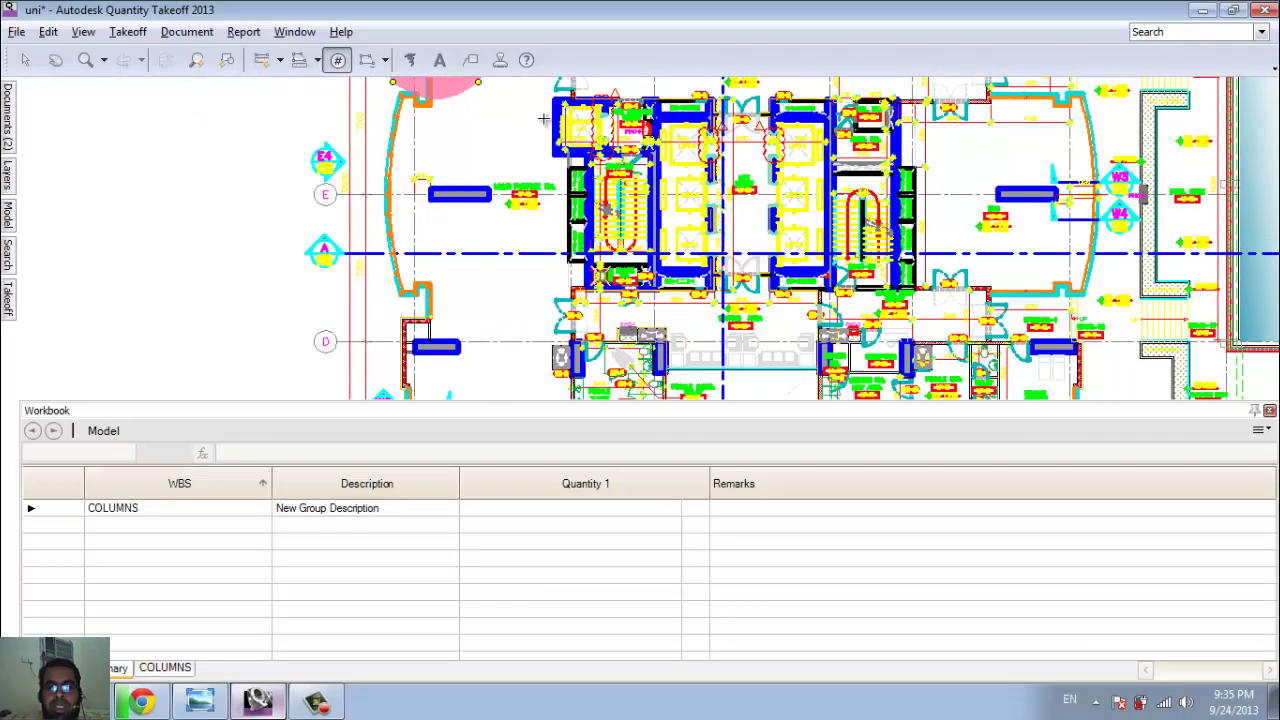
click(436, 345)
scroll(527, 316, down, 5)
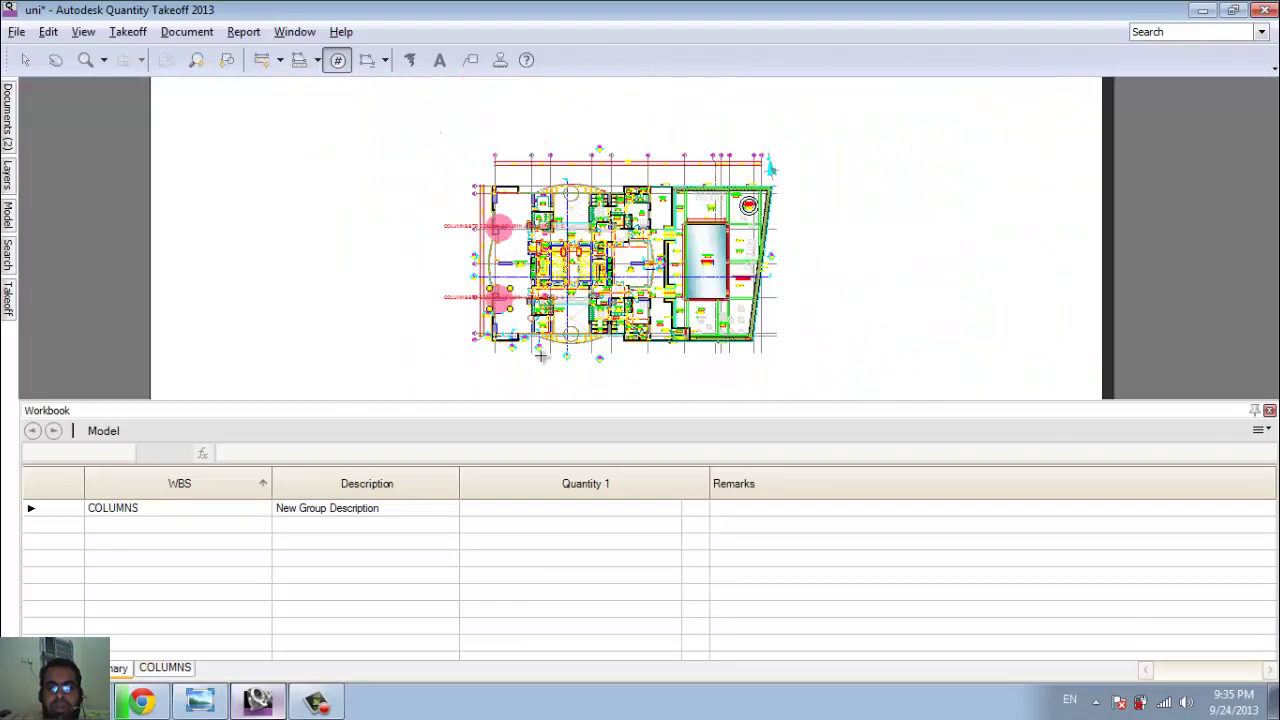
scroll(510, 325, up, 6)
scroll(490, 310, down, 3)
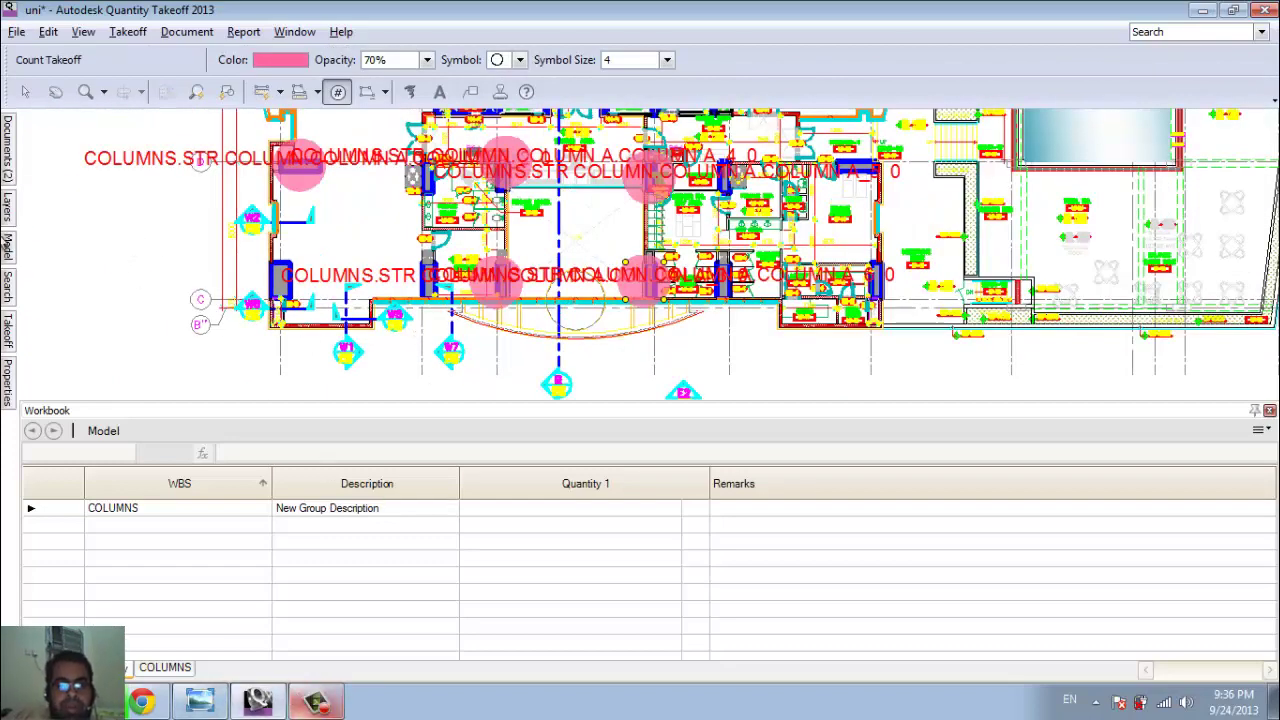
click(10, 206)
click(10, 332)
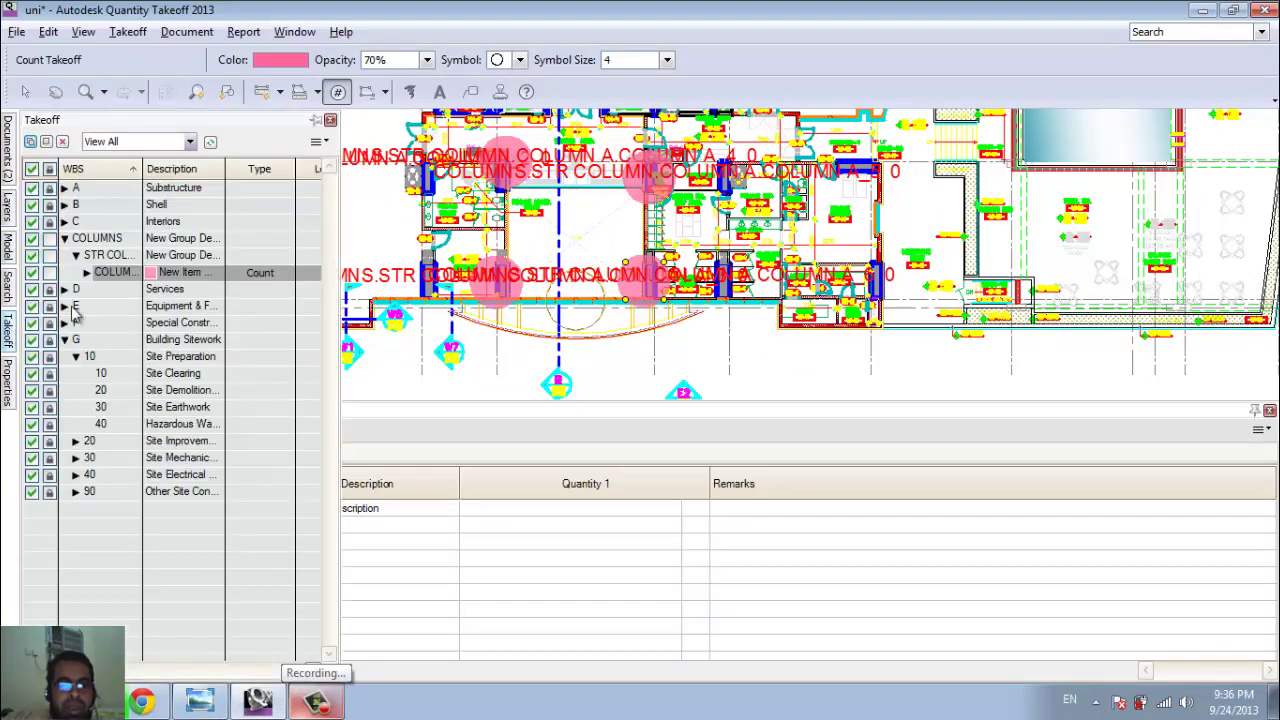
- In COLUMN A's properties, try Linear and Area, then keep Type as Count
right_click(260, 278)
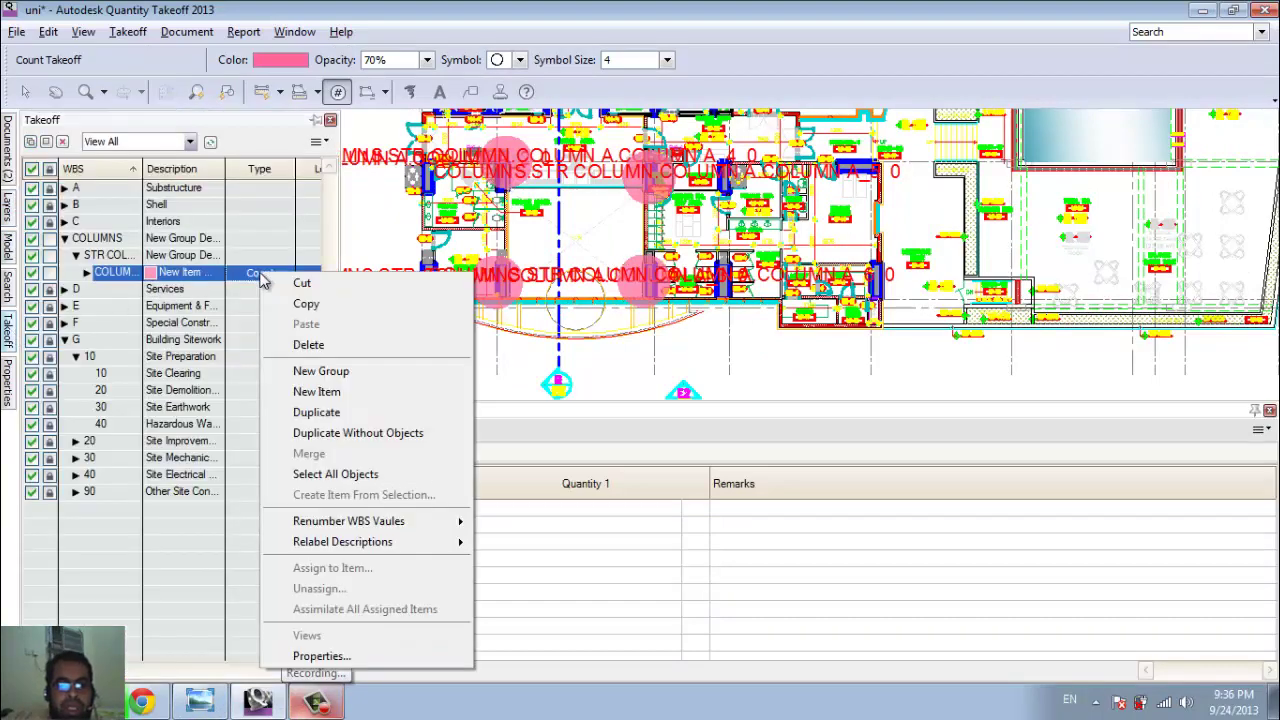
click(383, 658)
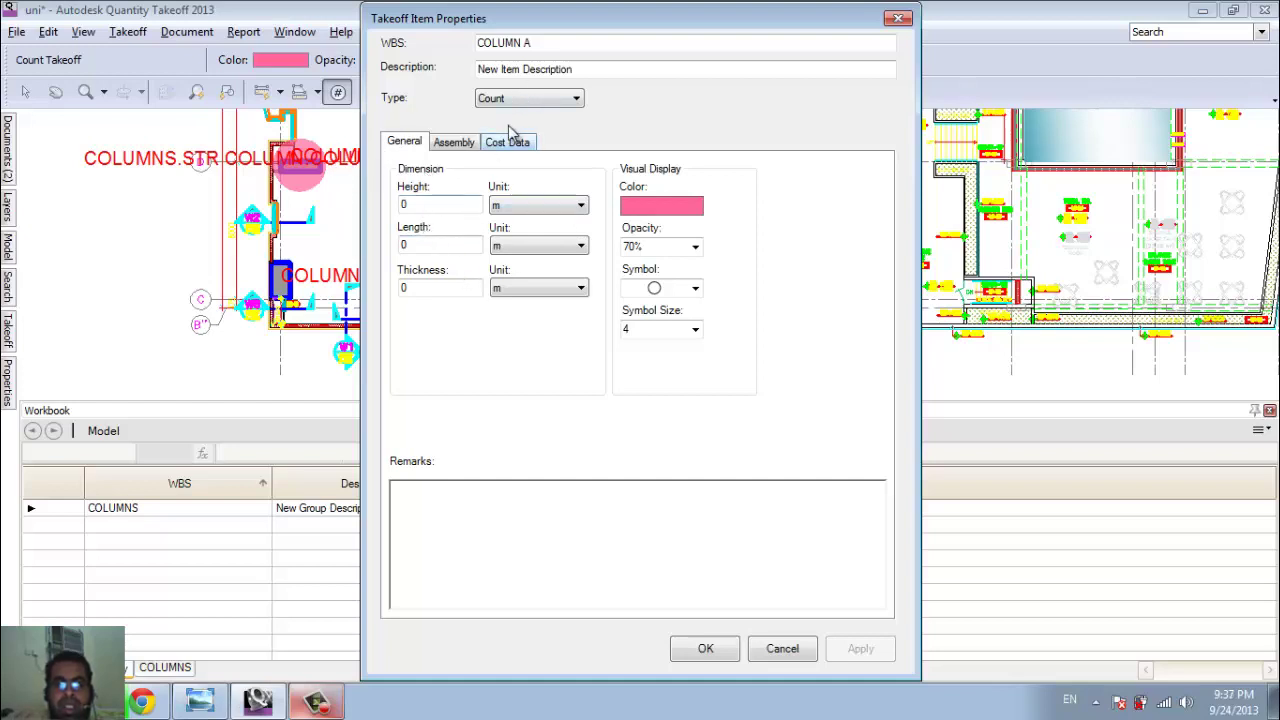
click(550, 101)
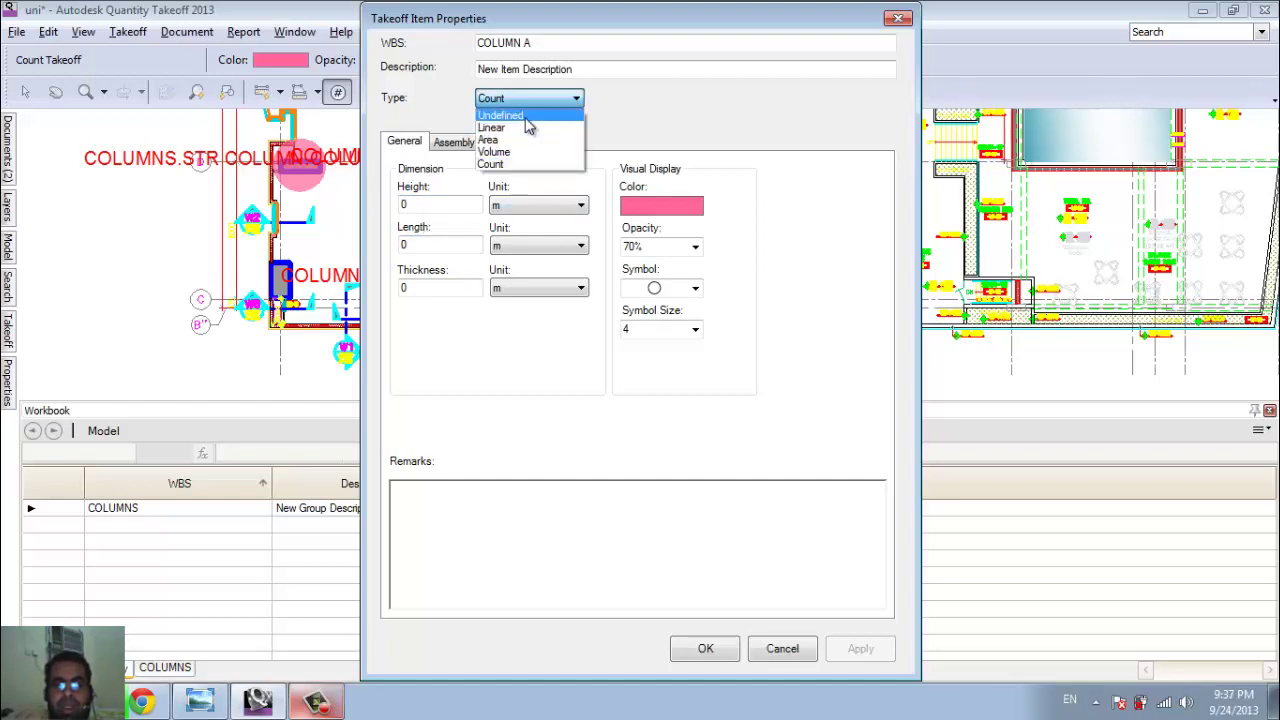
click(512, 128)
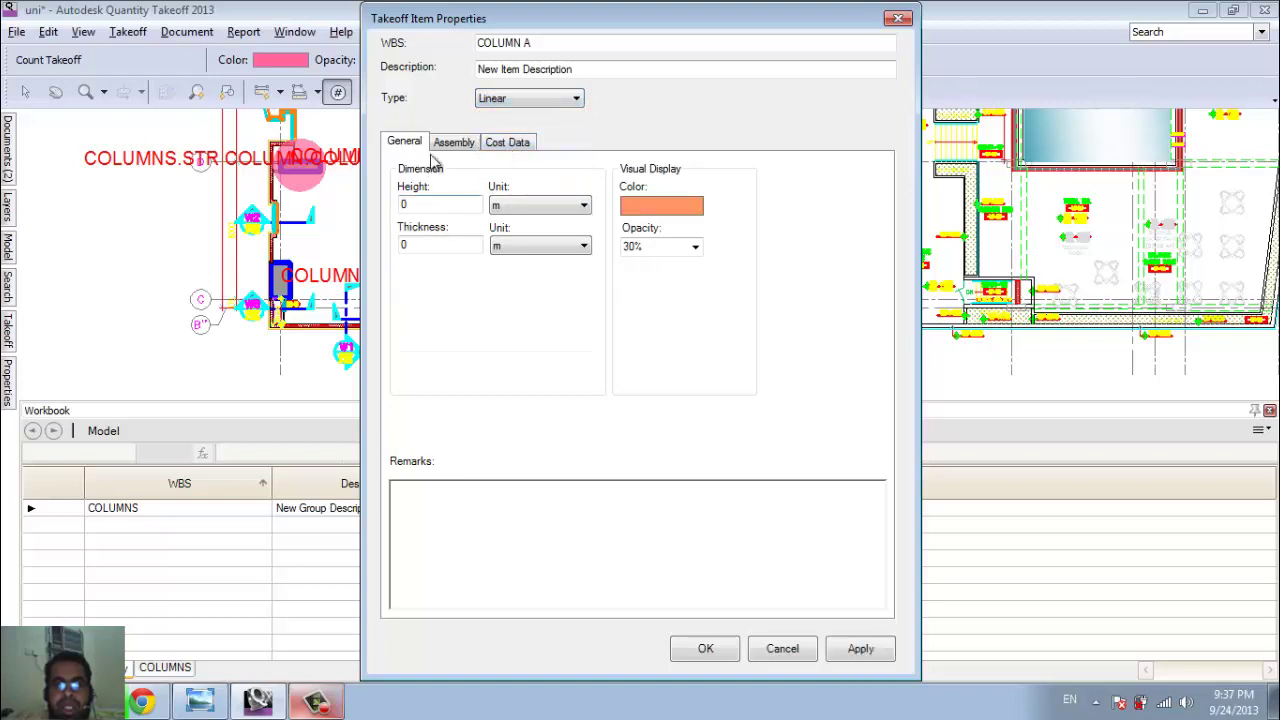
click(520, 100)
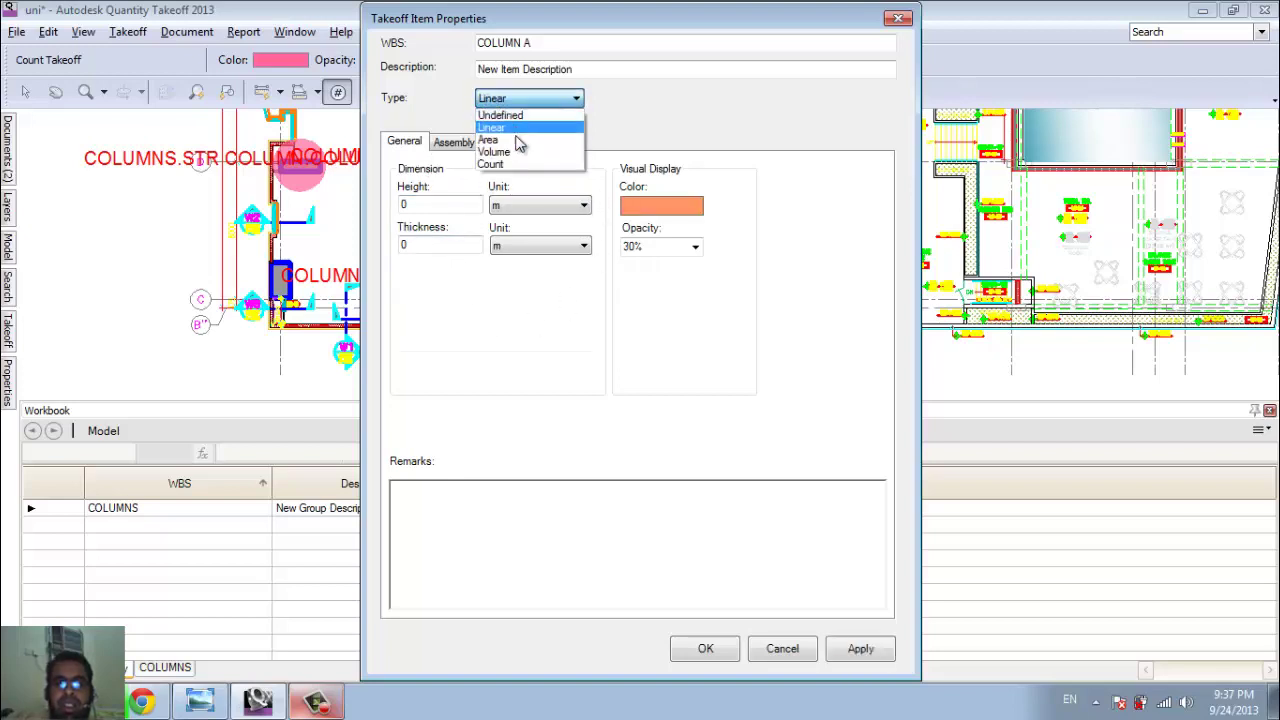
click(515, 140)
click(510, 100)
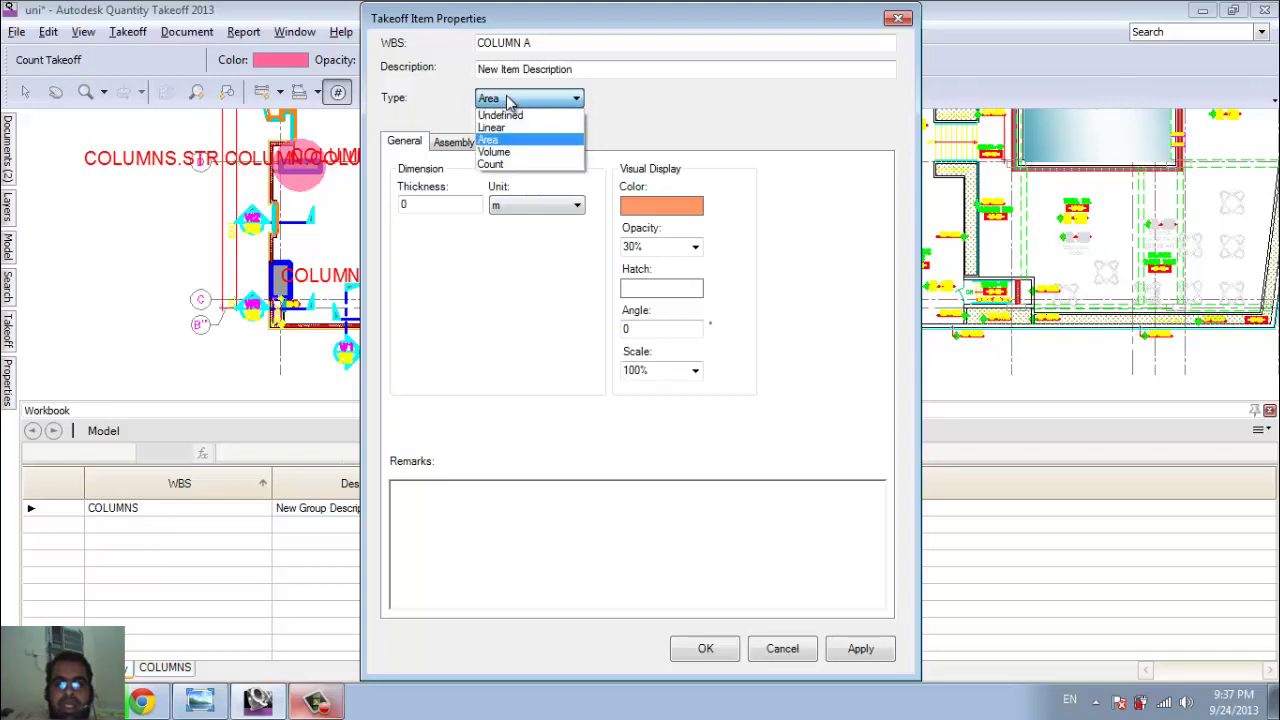
click(500, 165)
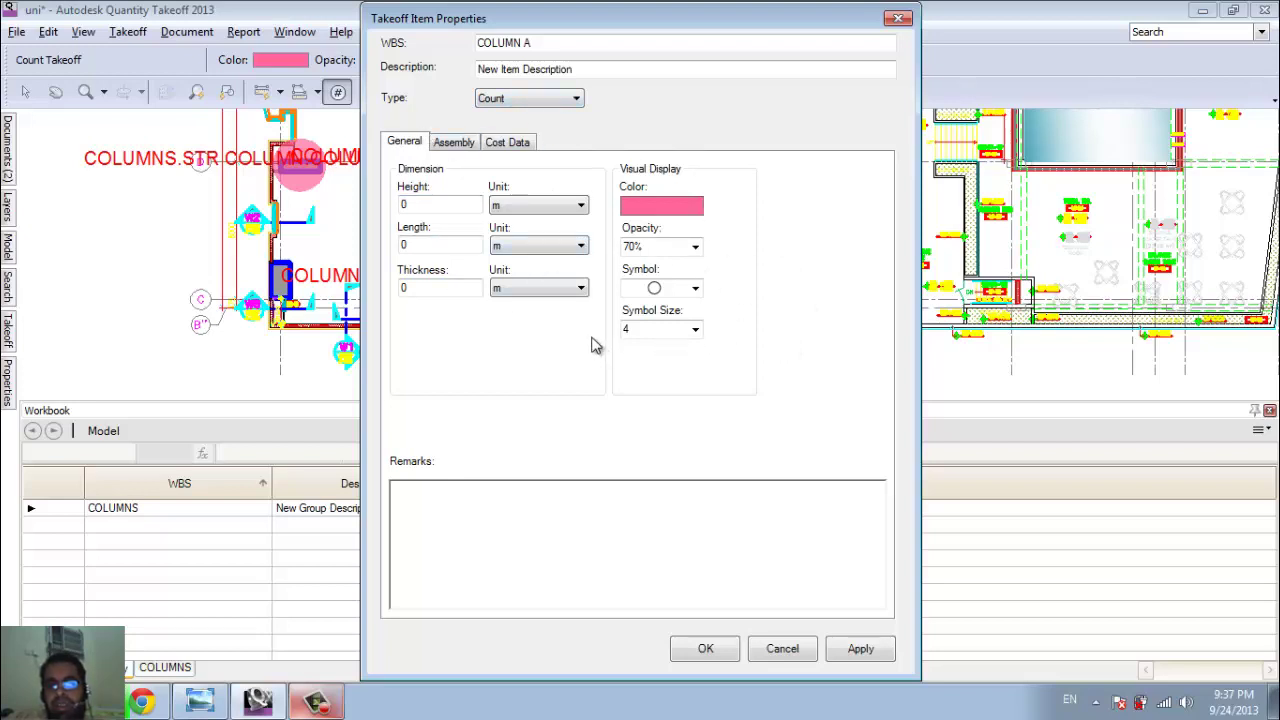
- Give COLUMN A a height of 2 m and a length of 3 m
double_click(437, 204)
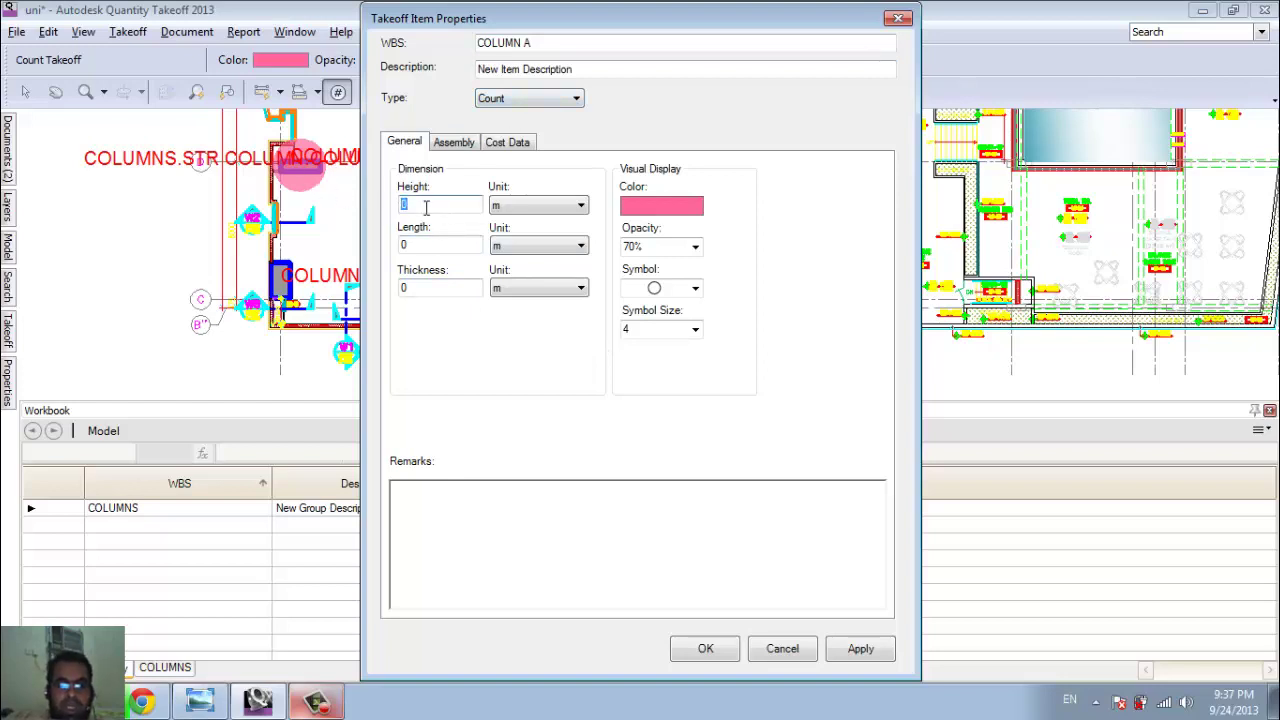
text(2)
double_click(440, 244)
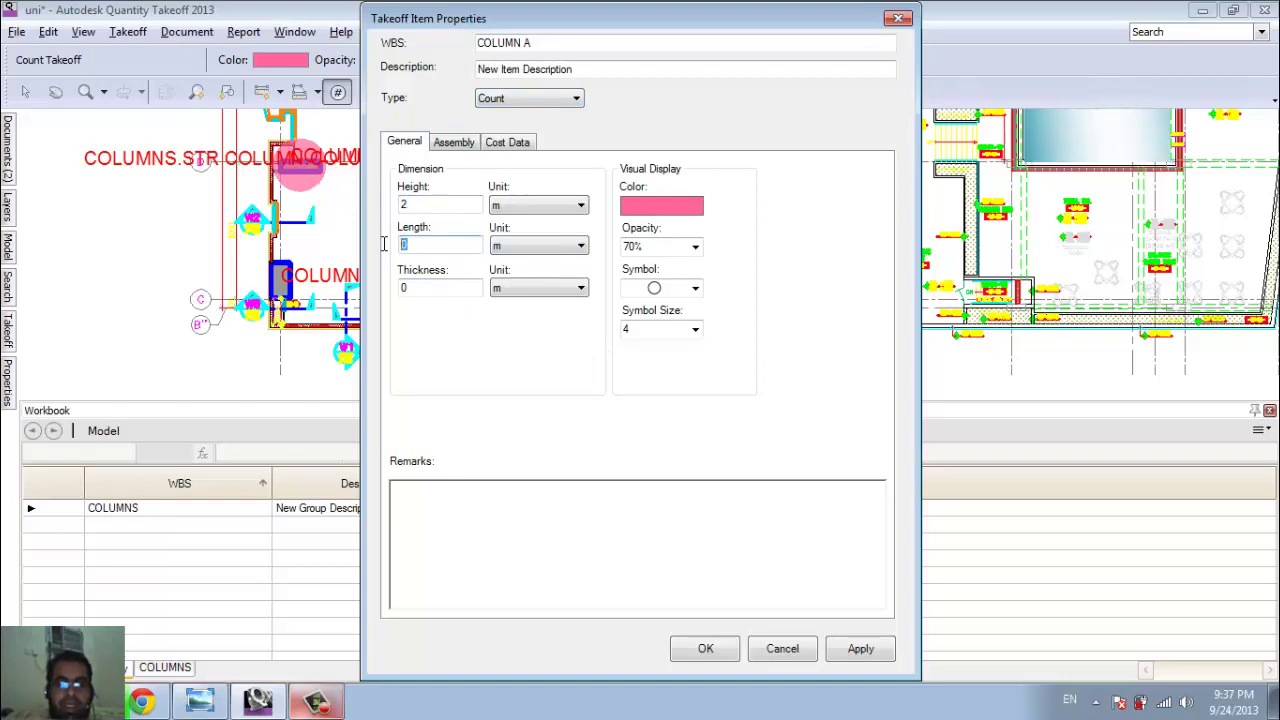
text(3)
click(469, 146)
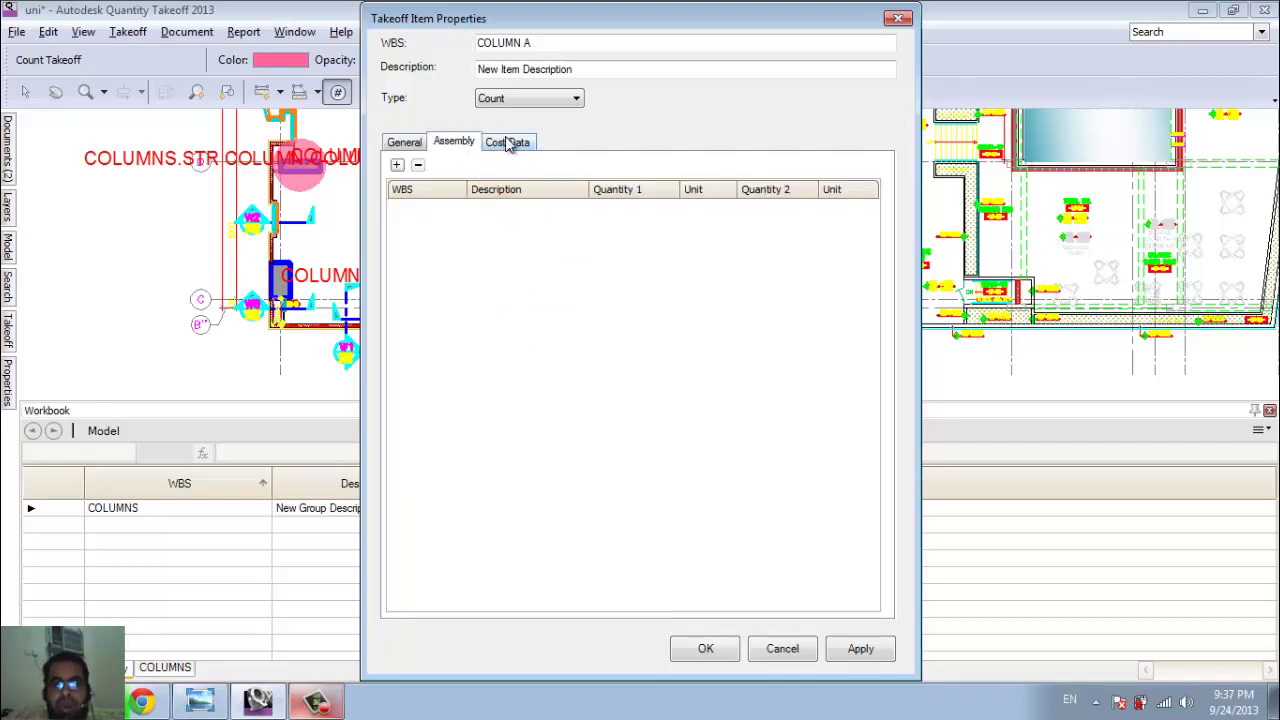
- In Cost Data, set Quantity 2 to Length and Time to 22 hours
click(510, 144)
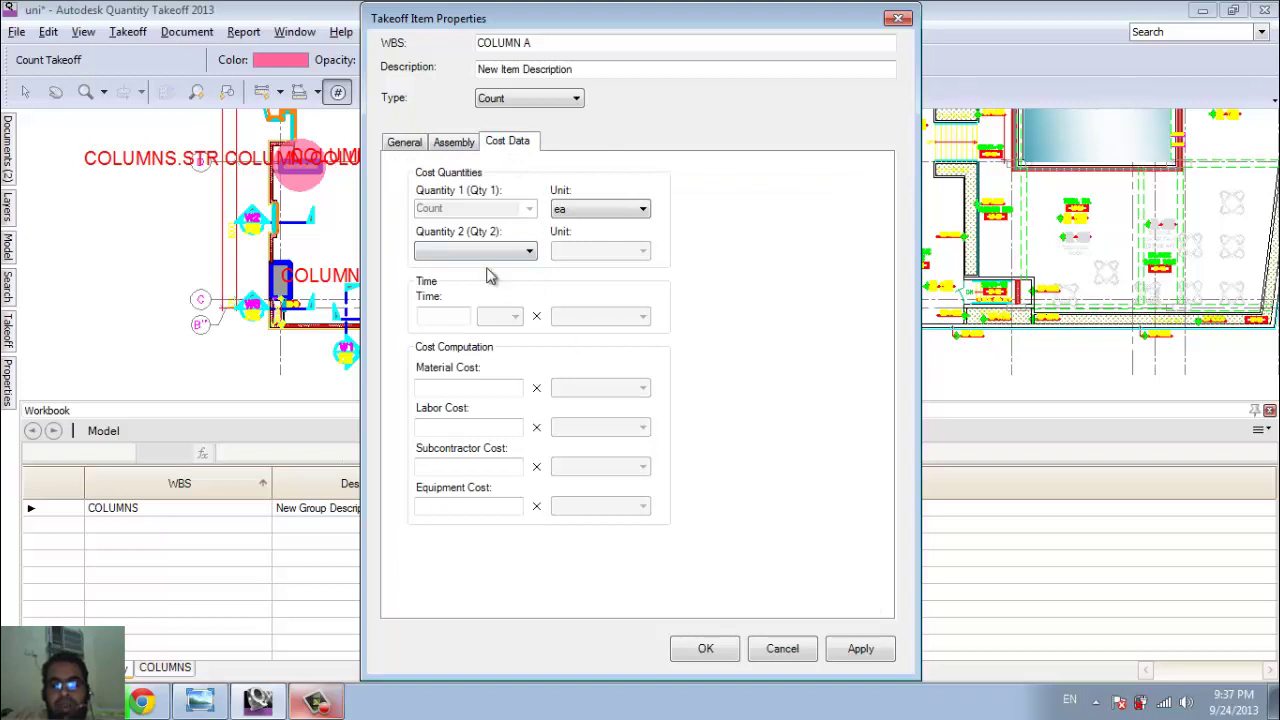
click(504, 254)
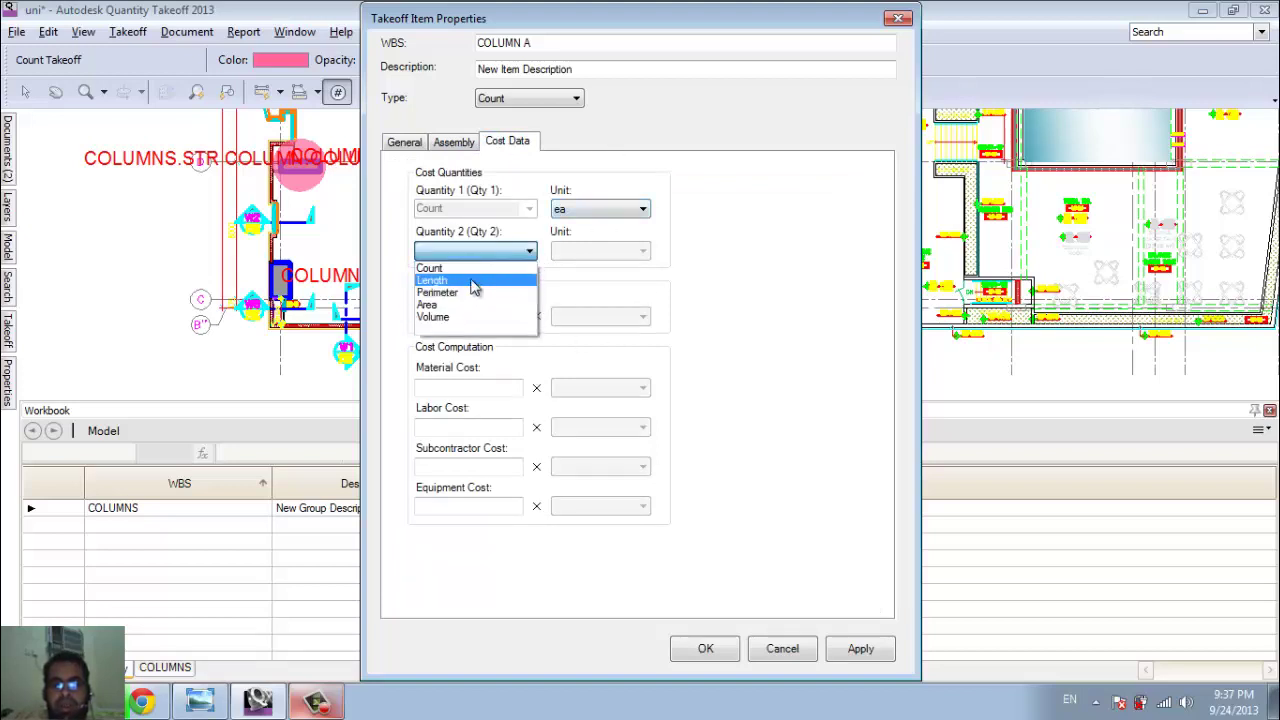
click(483, 281)
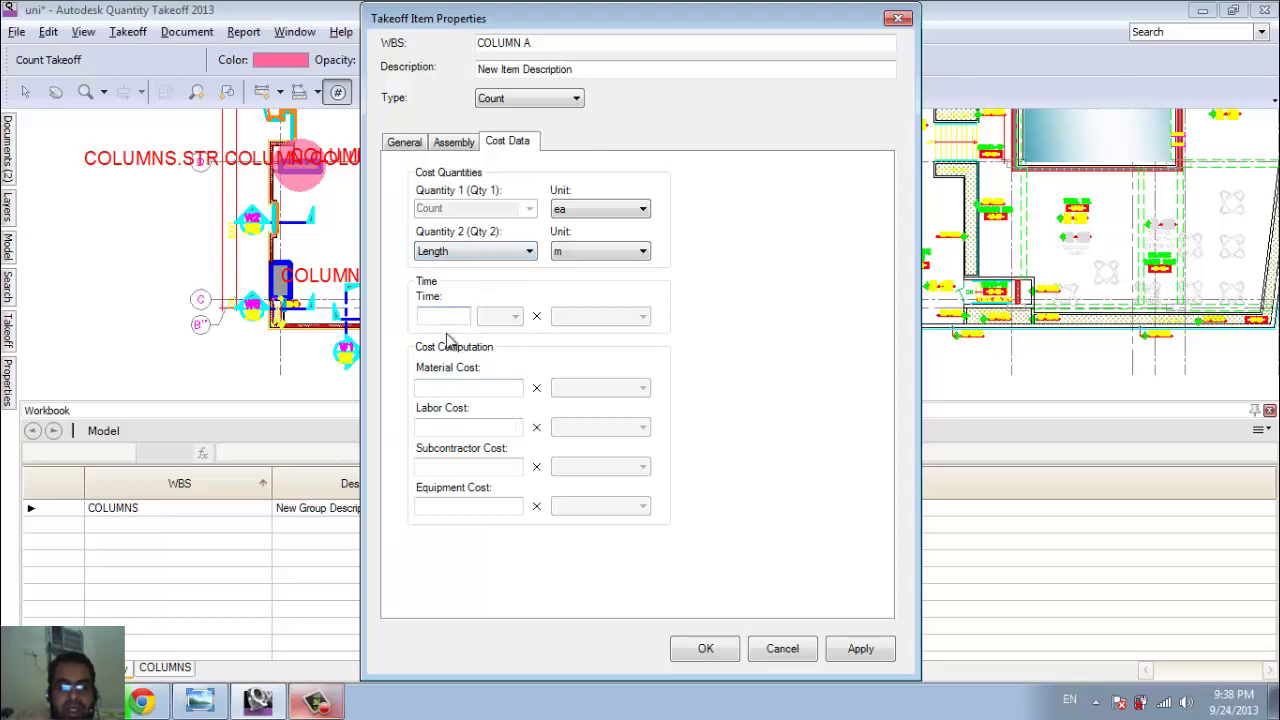
text(22)
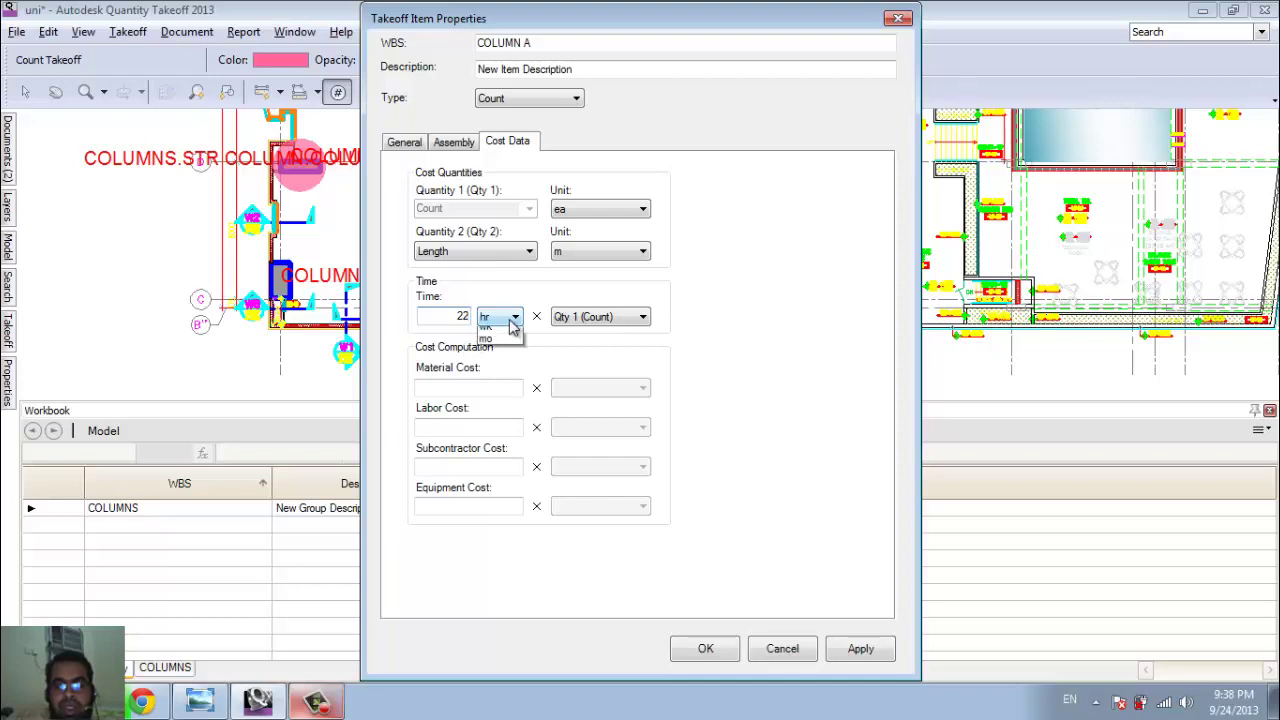
click(508, 326)
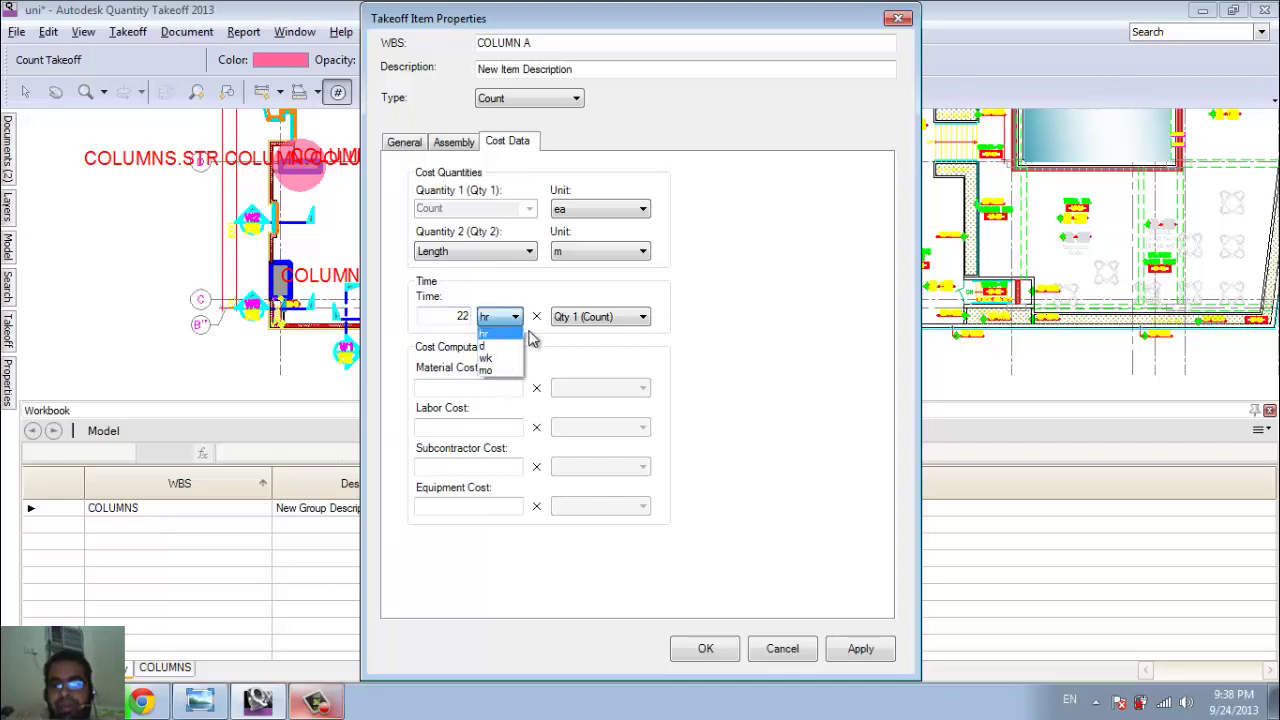
click(532, 340)
click(612, 320)
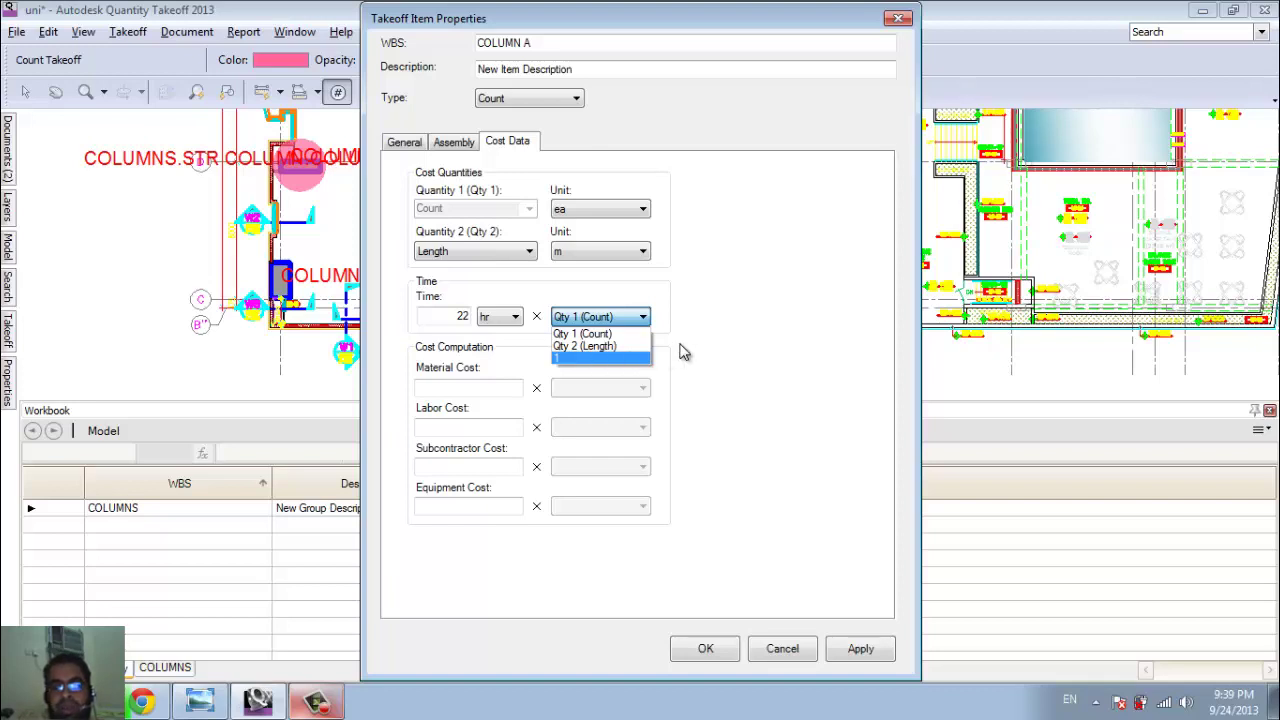
- Set COLUMN A's material cost to 11.00, charged per Length quantity
click(600, 334)
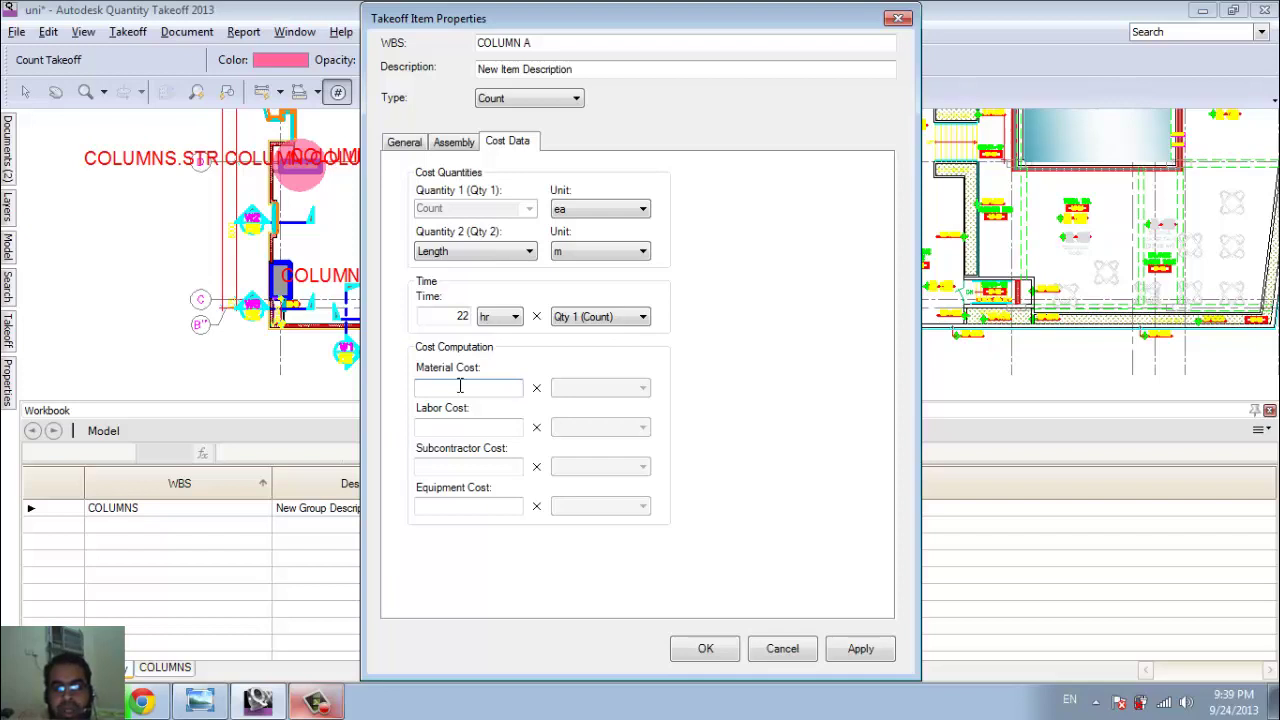
click(460, 386)
text(11)
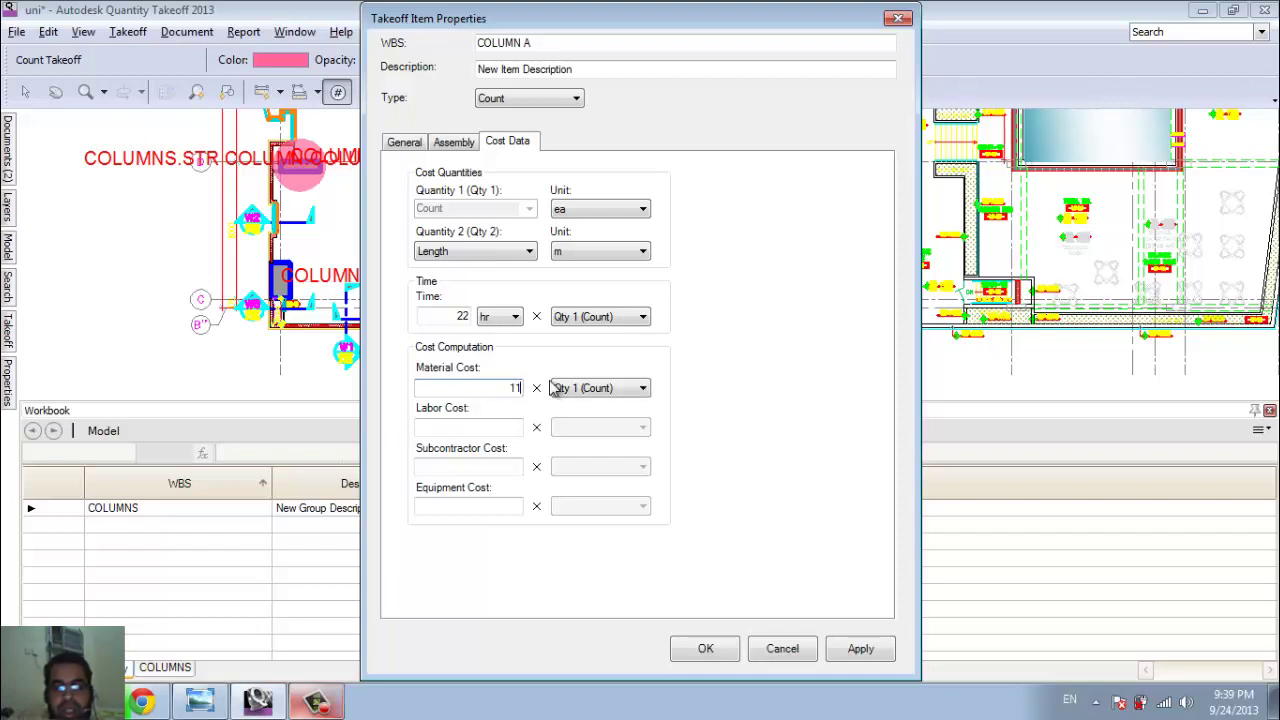
click(587, 390)
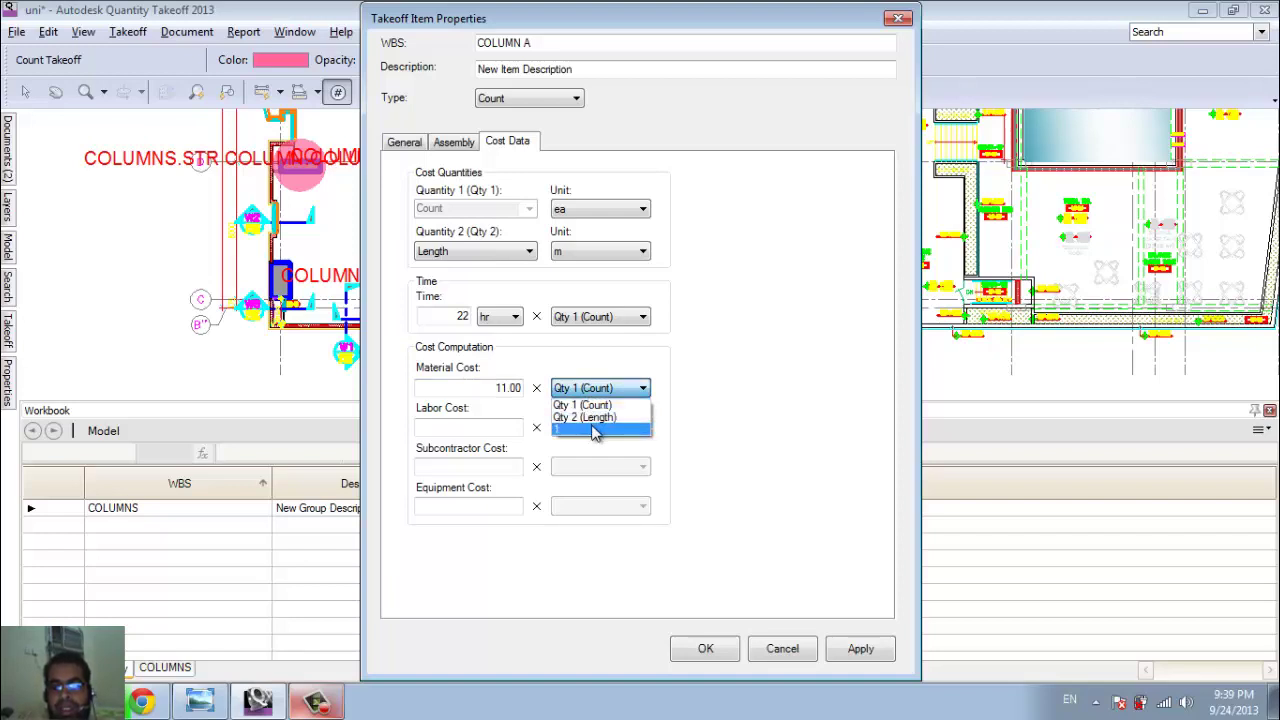
click(595, 430)
click(587, 388)
click(585, 417)
- Set labour cost to 33.00 per Count, review the Assembly tab, and apply the properties
click(477, 430)
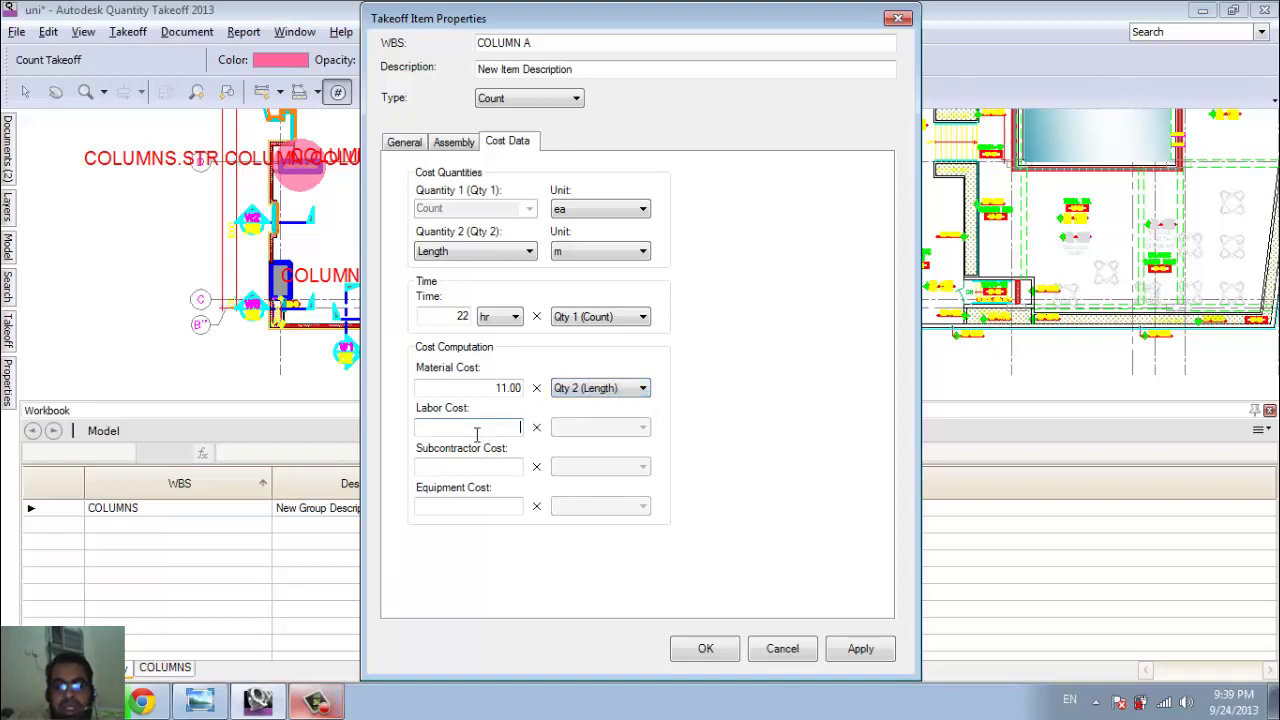
click(444, 429)
text(3)
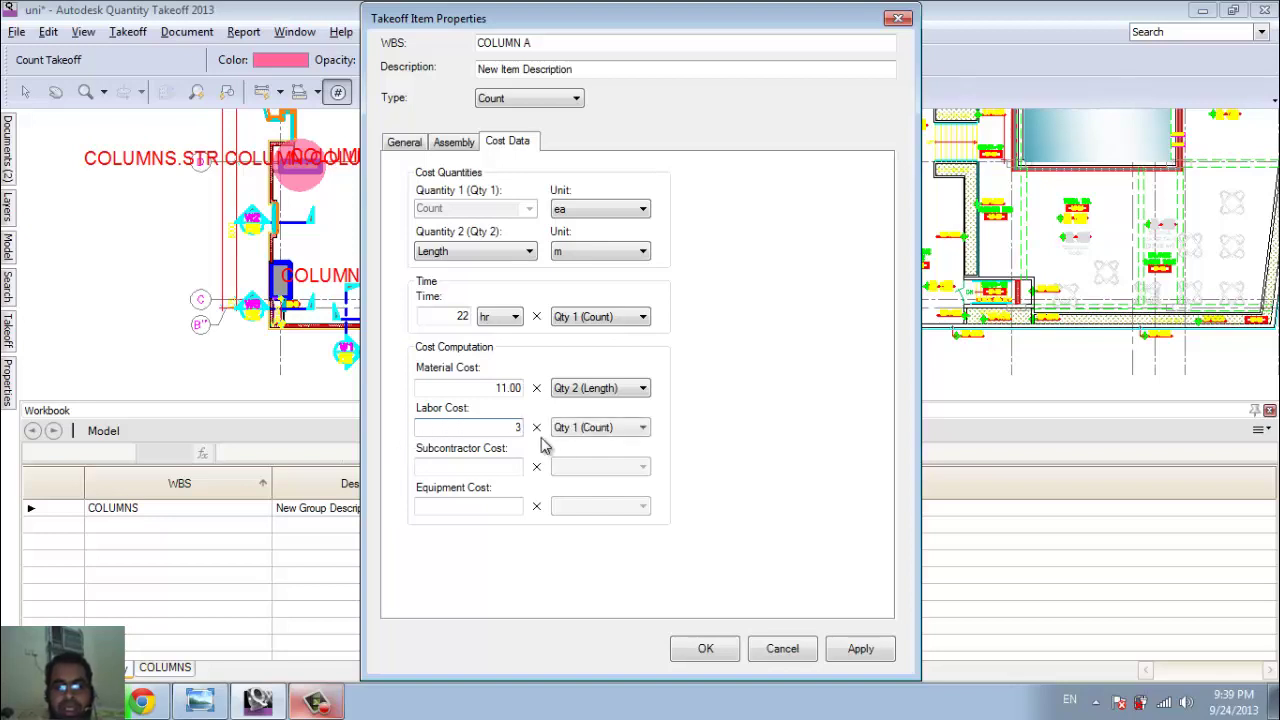
text(3)
click(644, 428)
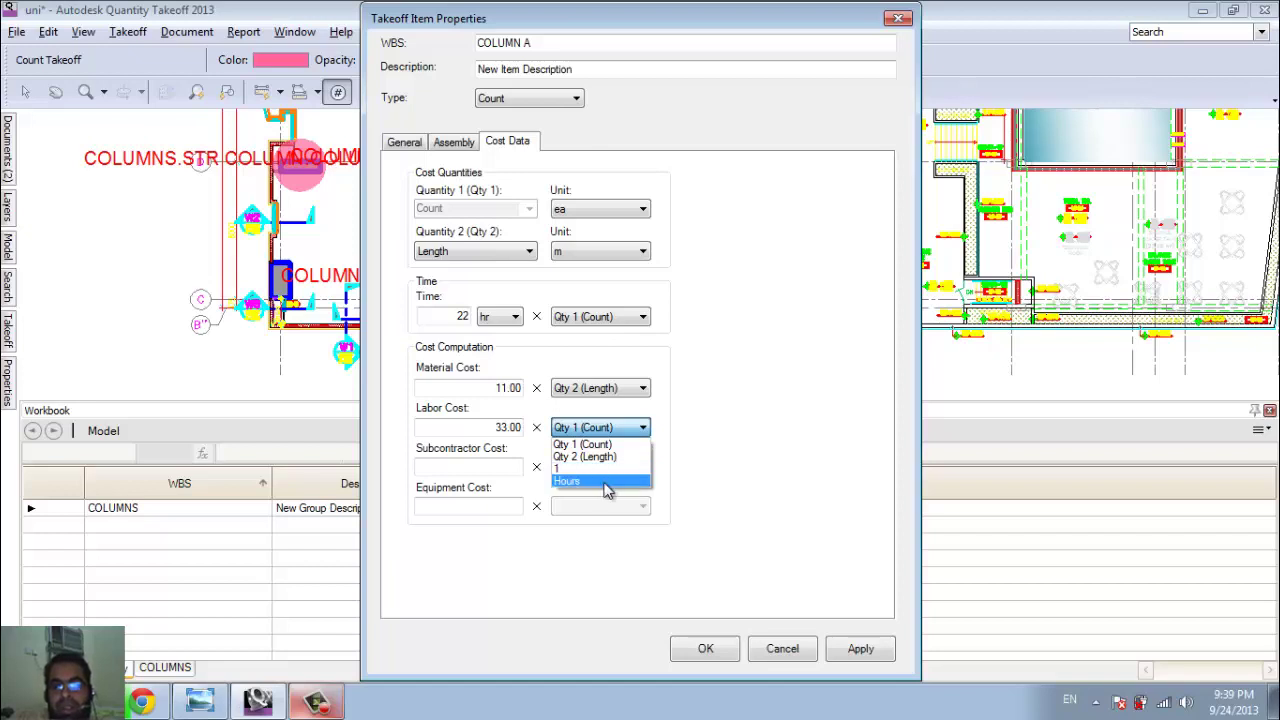
click(545, 467)
click(491, 470)
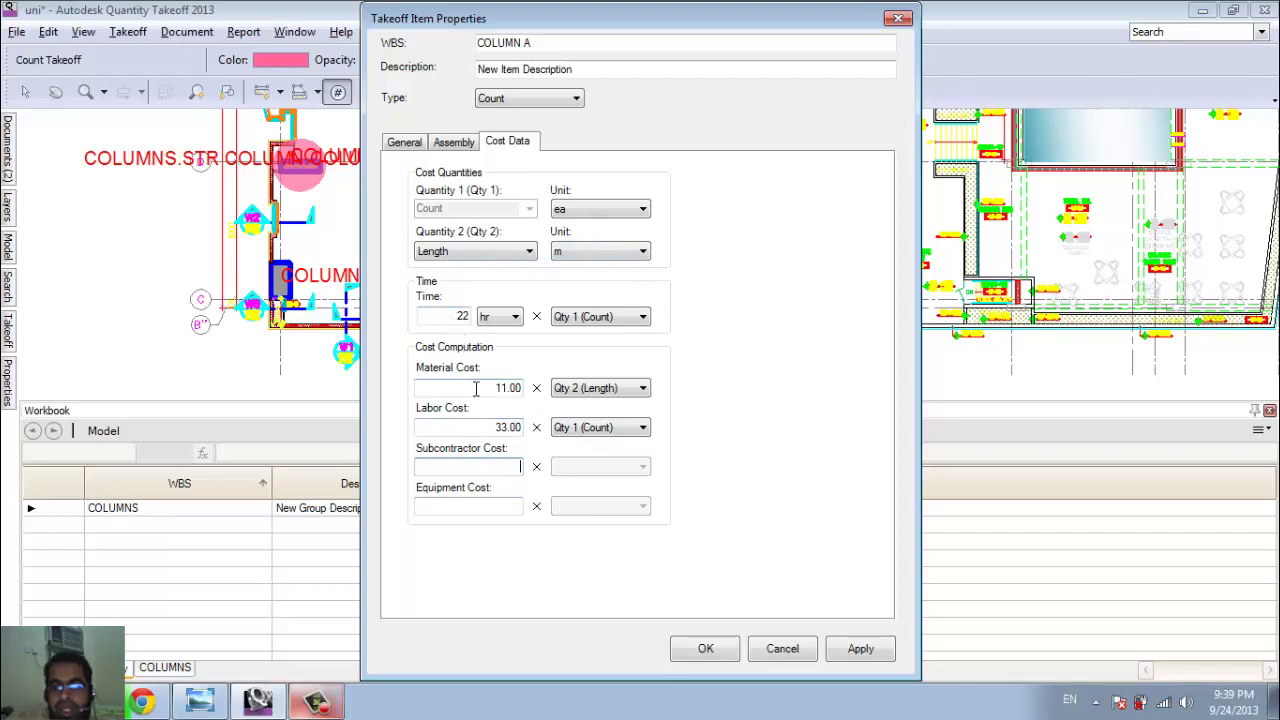
click(466, 148)
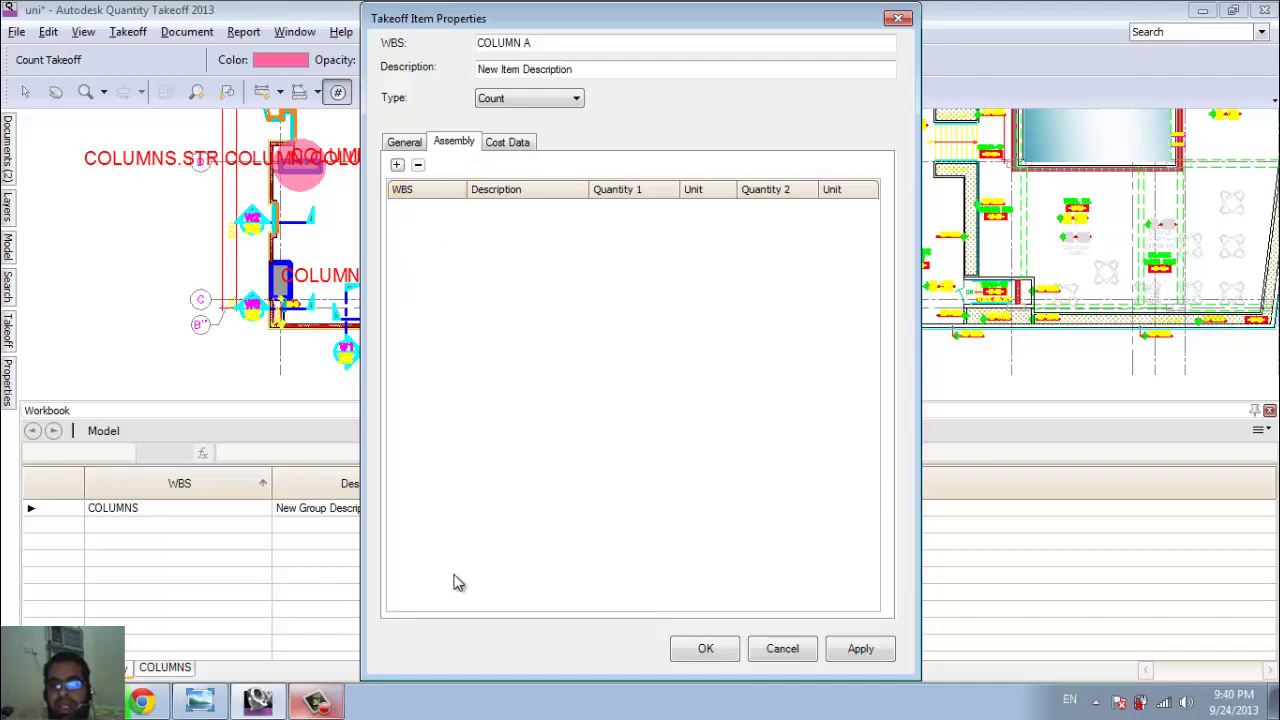
click(518, 152)
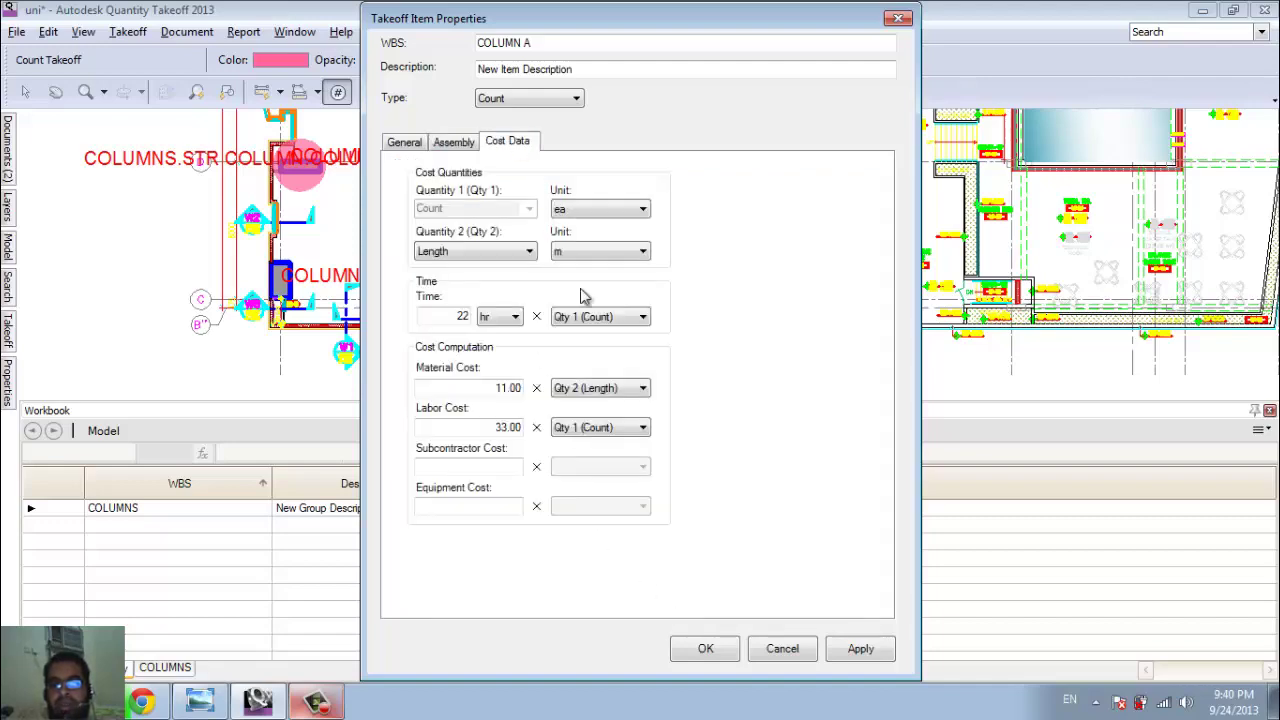
click(700, 645)
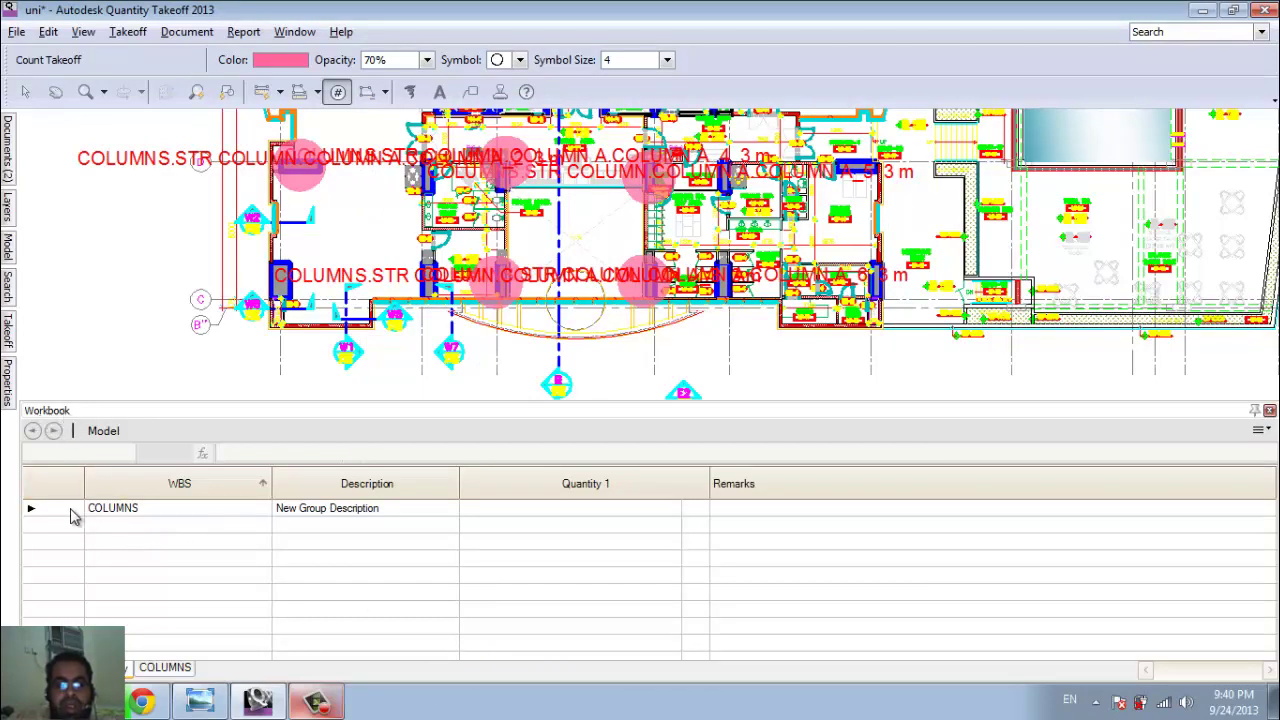
- Expand COLUMNS.STR COLUMN to COLUMN A, show Quantity 2 and hide Remarks in the workbook
click(31, 508)
click(57, 530)
click(48, 525)
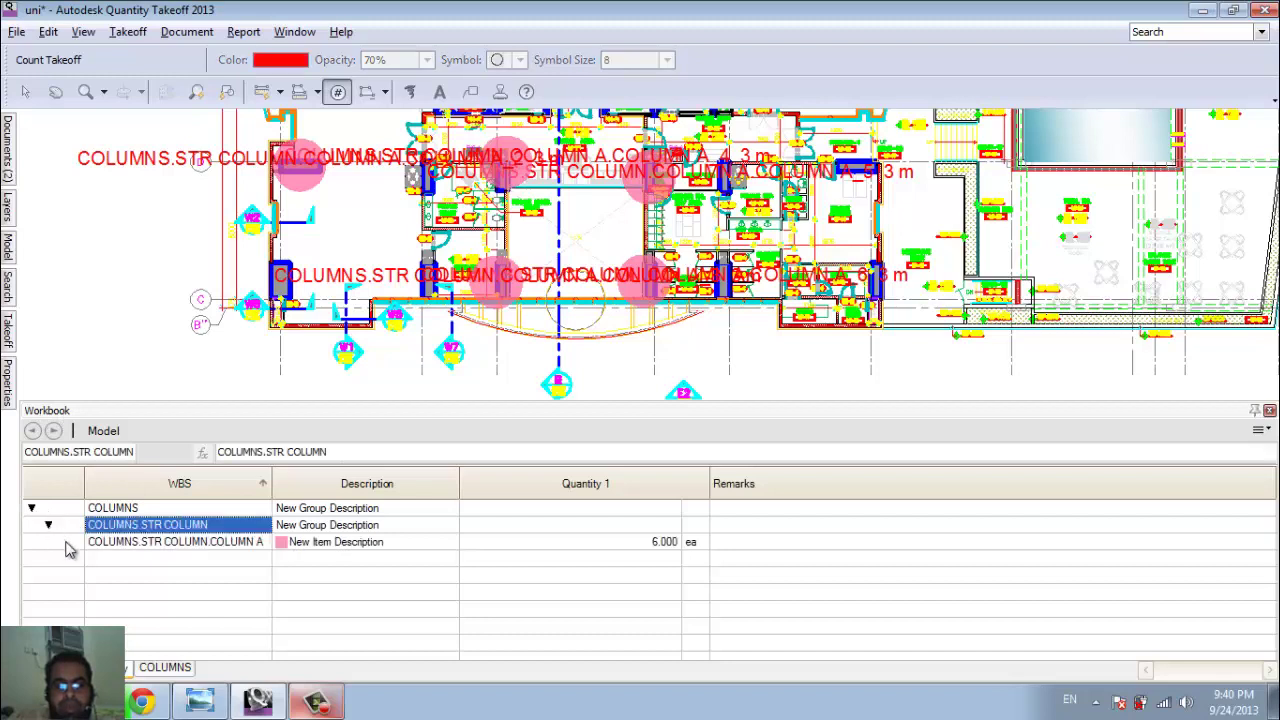
right_click(650, 488)
click(660, 545)
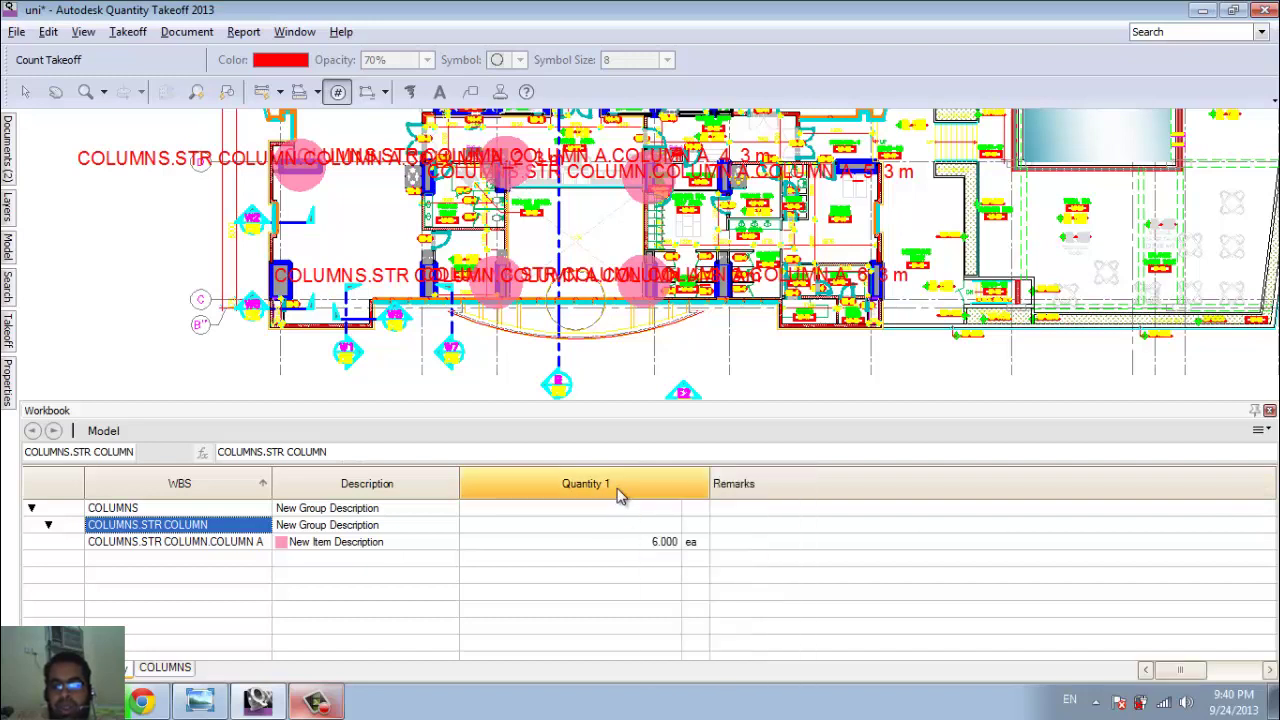
right_click(620, 490)
click(665, 527)
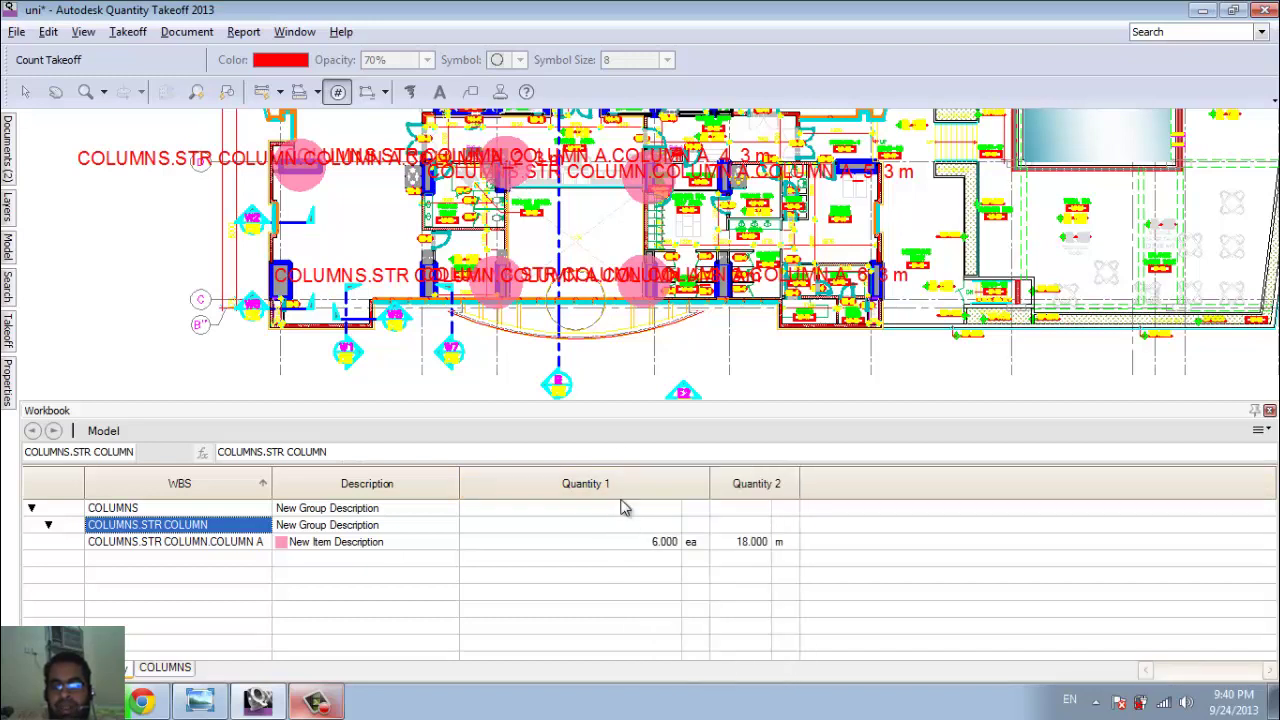
- Show Total Cost, Equipment Cost, Time, Material, Subcontractor and Labor Cost workbook columns
right_click(626, 488)
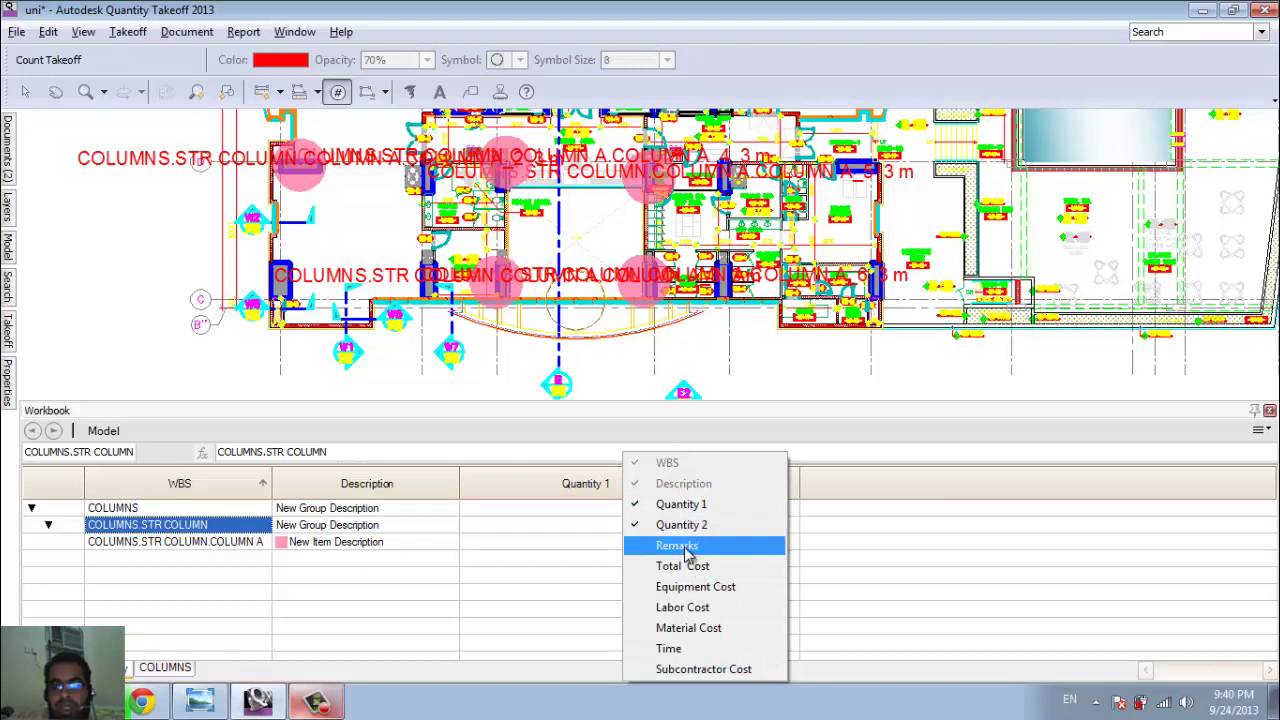
click(698, 567)
right_click(641, 494)
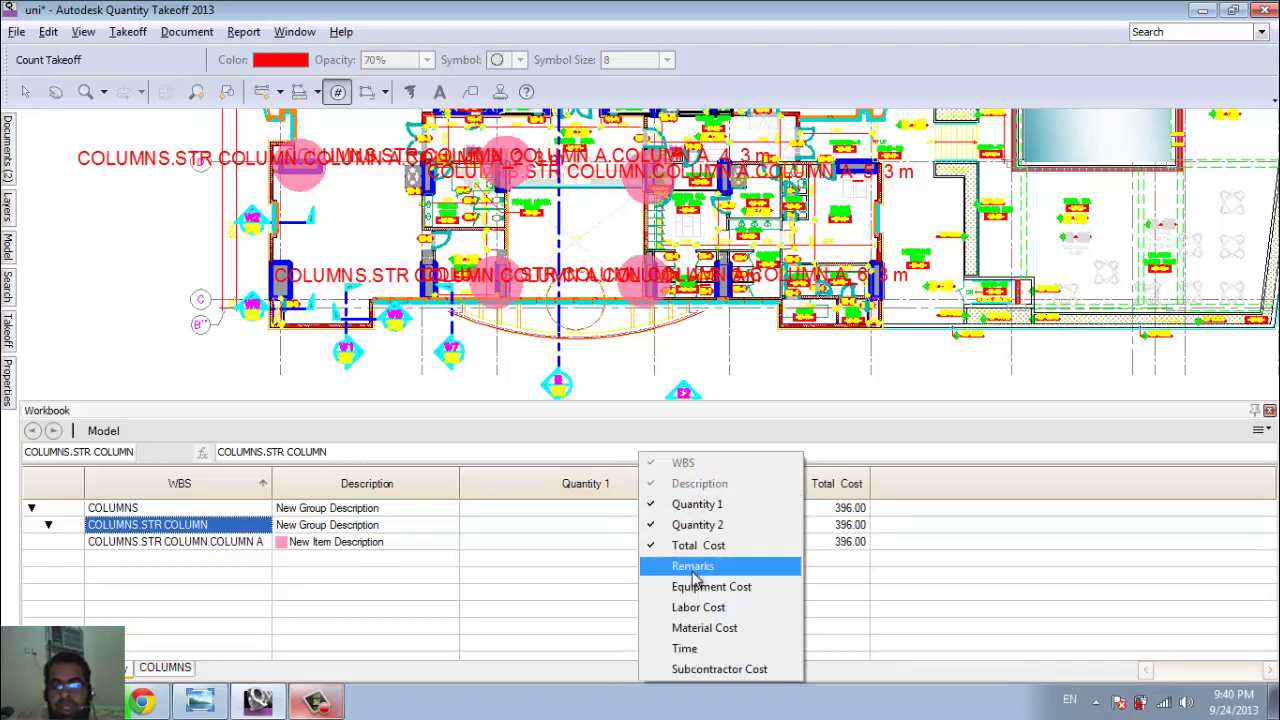
click(700, 587)
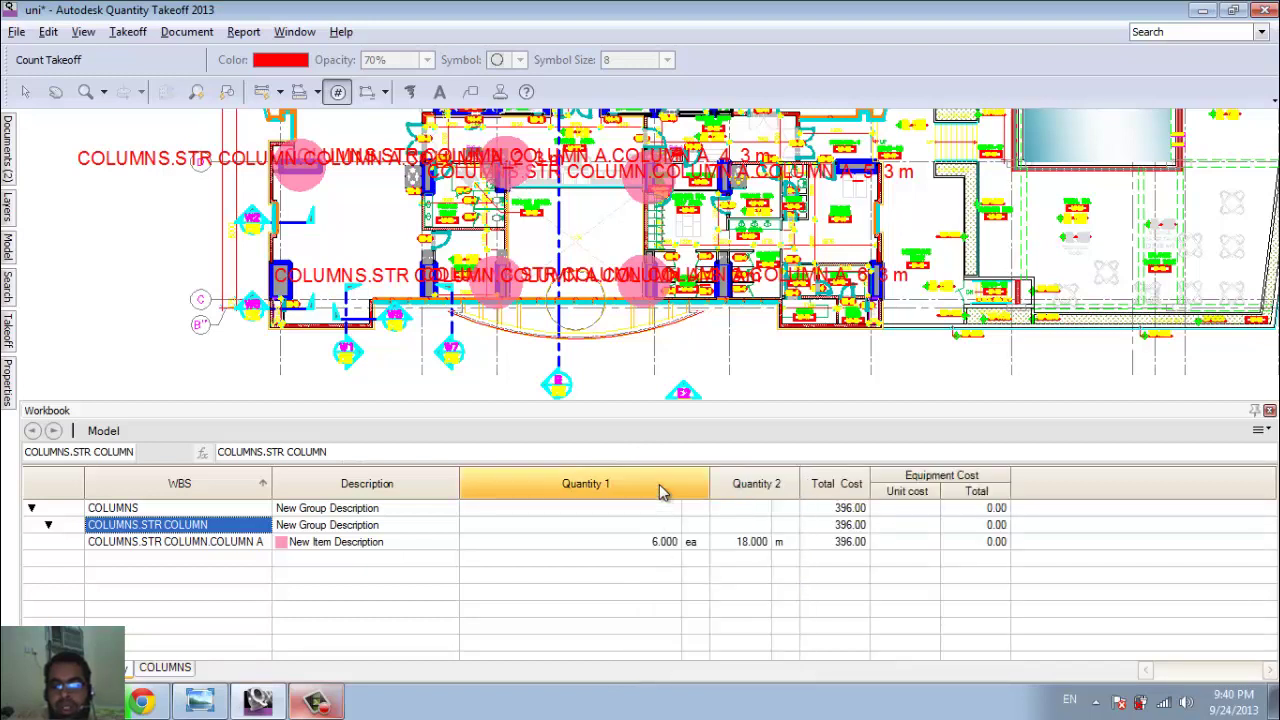
right_click(661, 492)
click(737, 648)
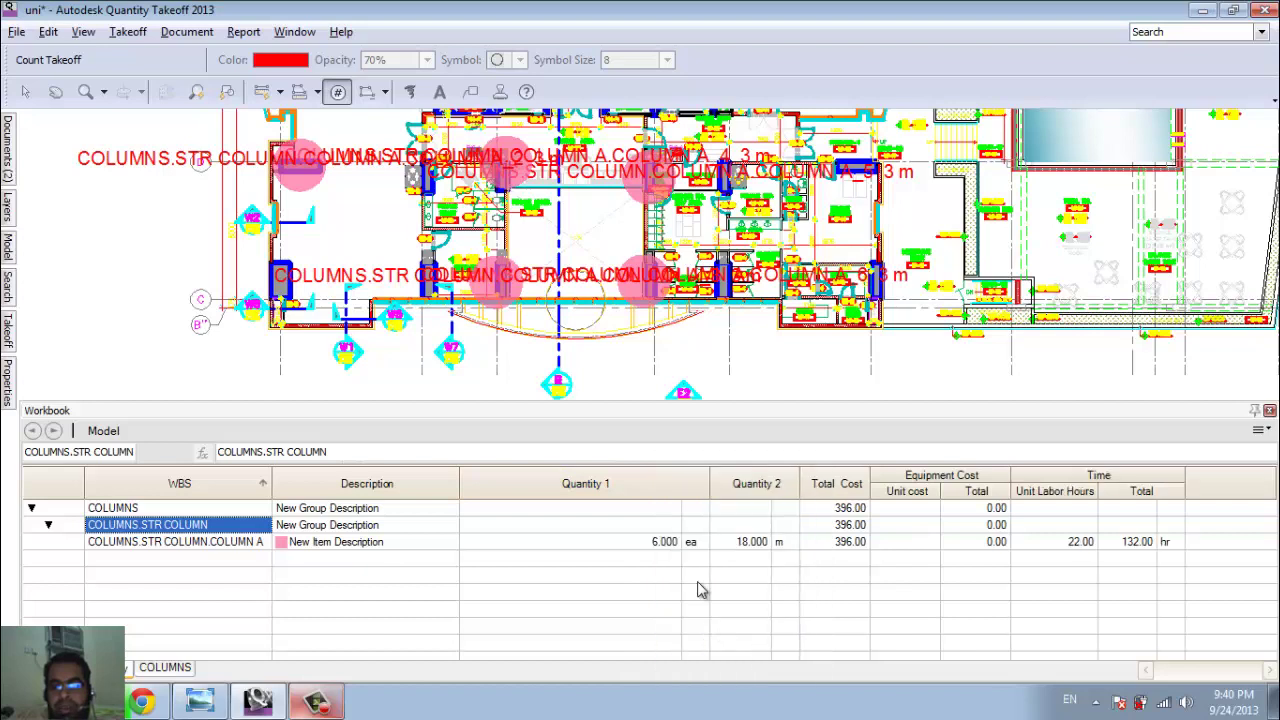
right_click(676, 488)
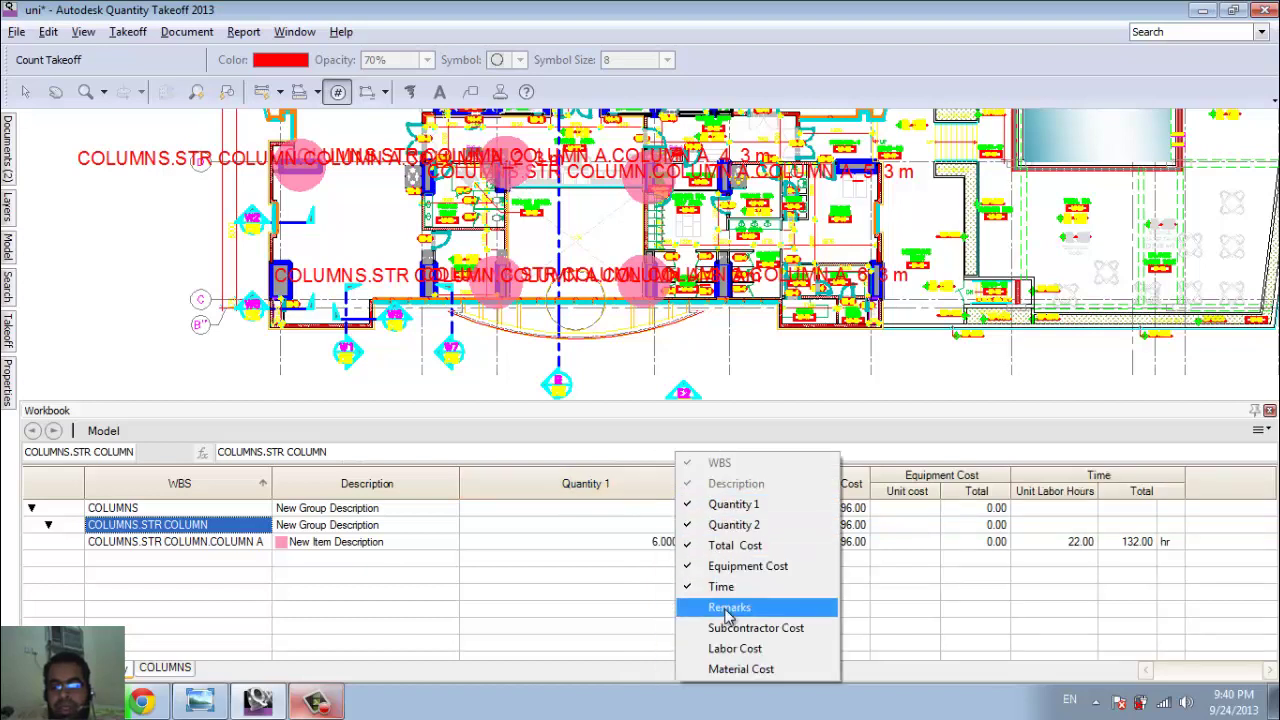
click(742, 670)
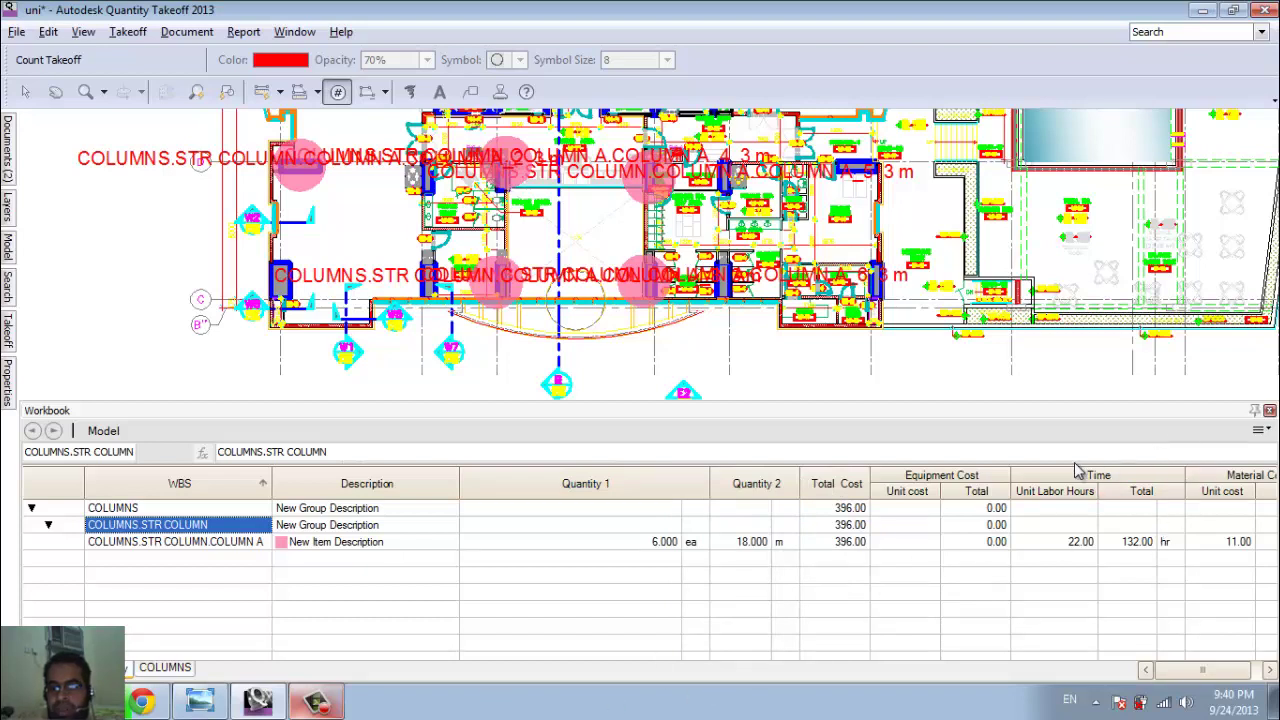
right_click(758, 487)
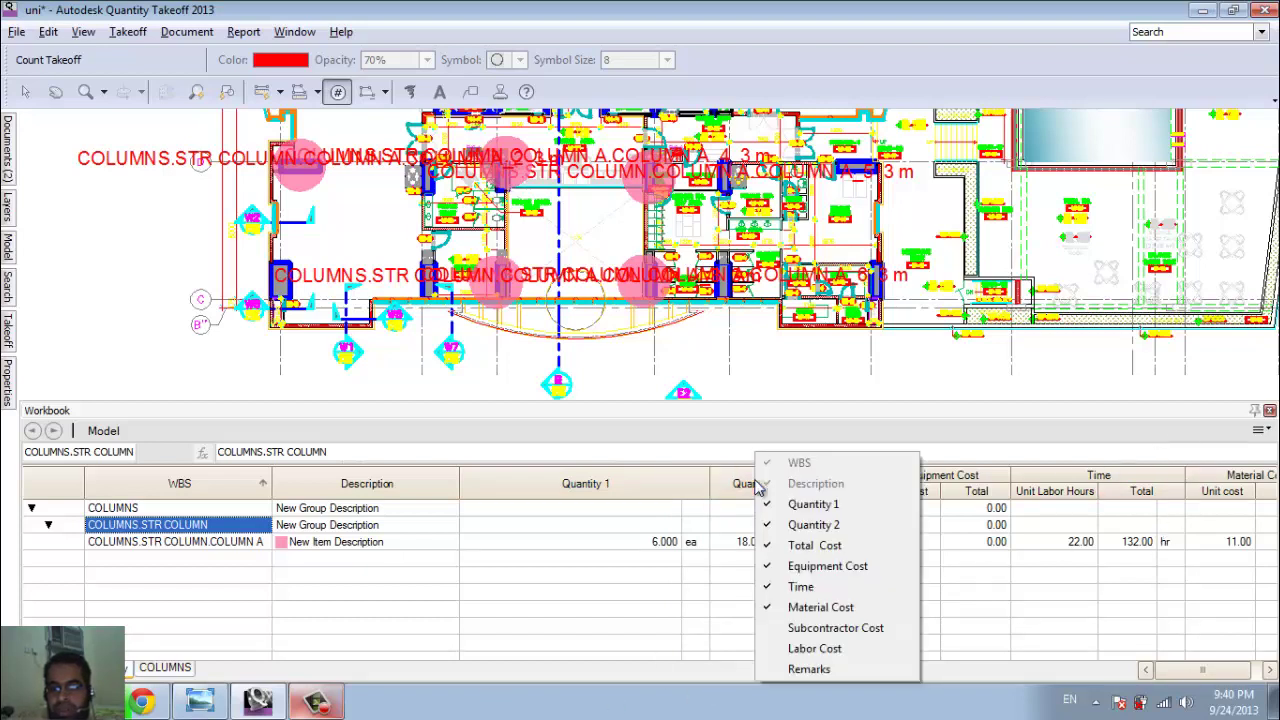
click(836, 628)
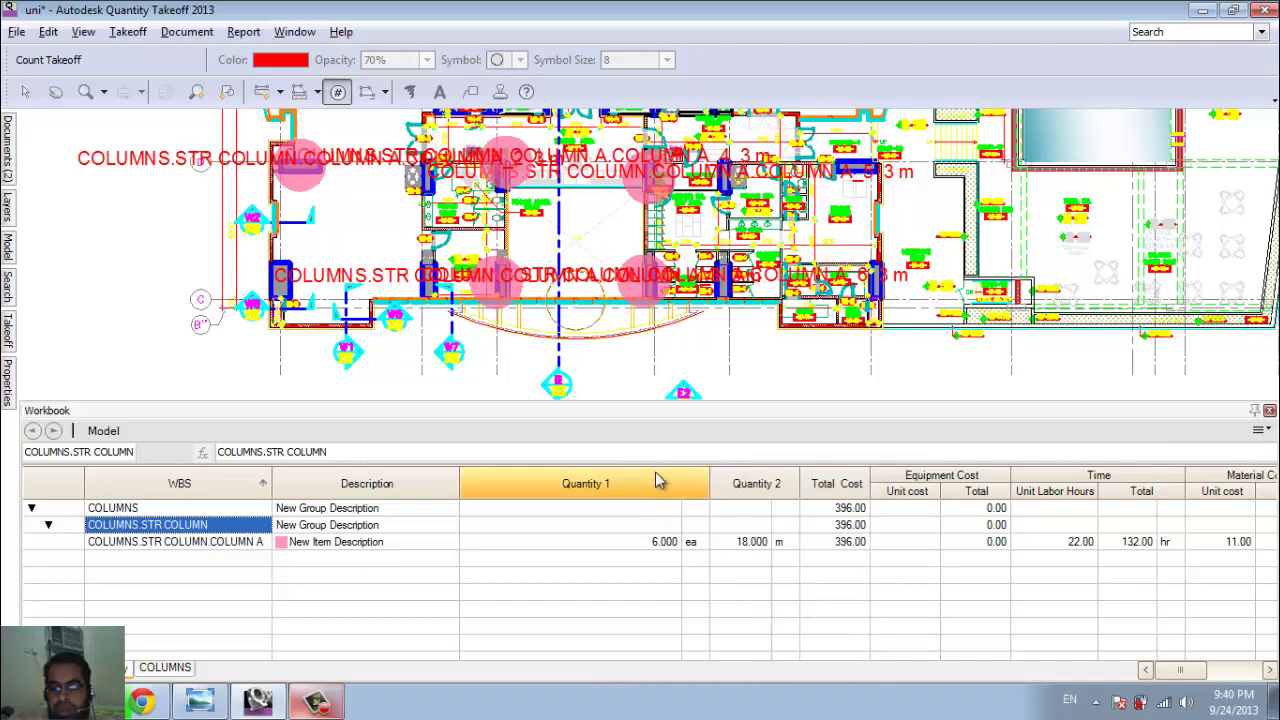
right_click(657, 480)
click(736, 650)
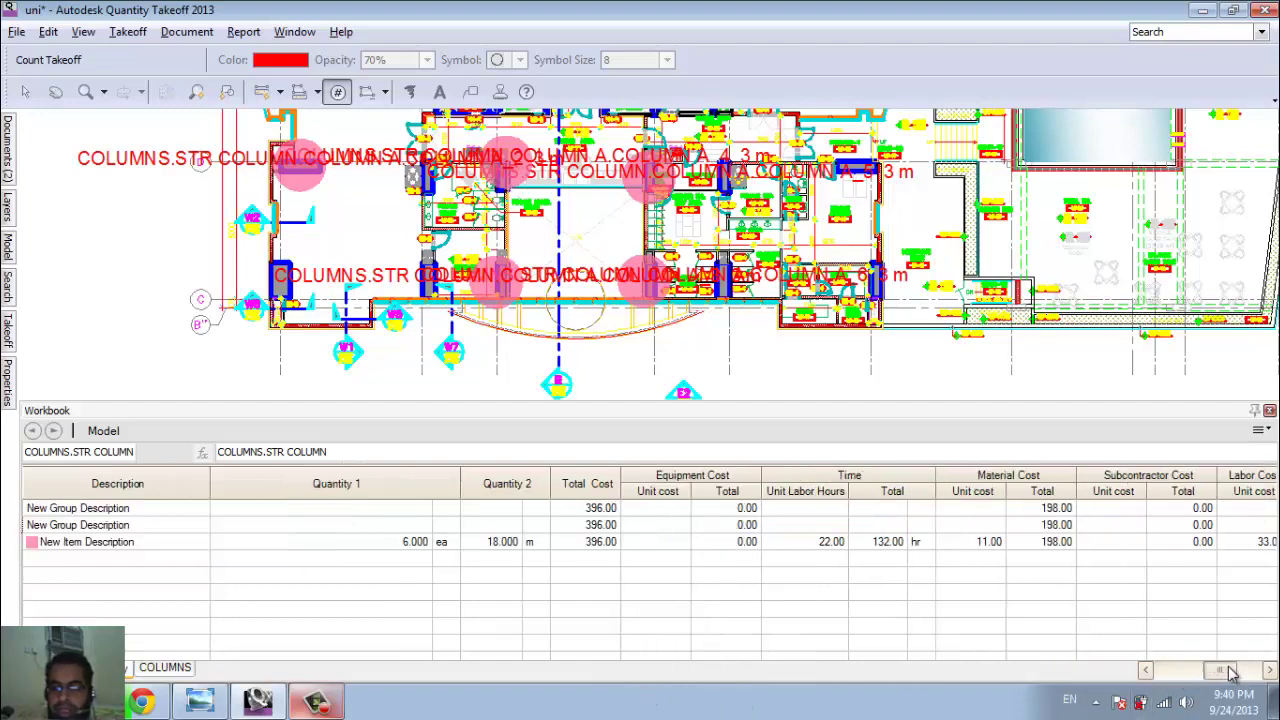
- Scroll the workbook to review the new cost columns and restore the full item tree
mouse_move(1168, 678)
mouse_down()
mouse_move(1258, 678)
mouse_move(1045, 682)
mouse_up()
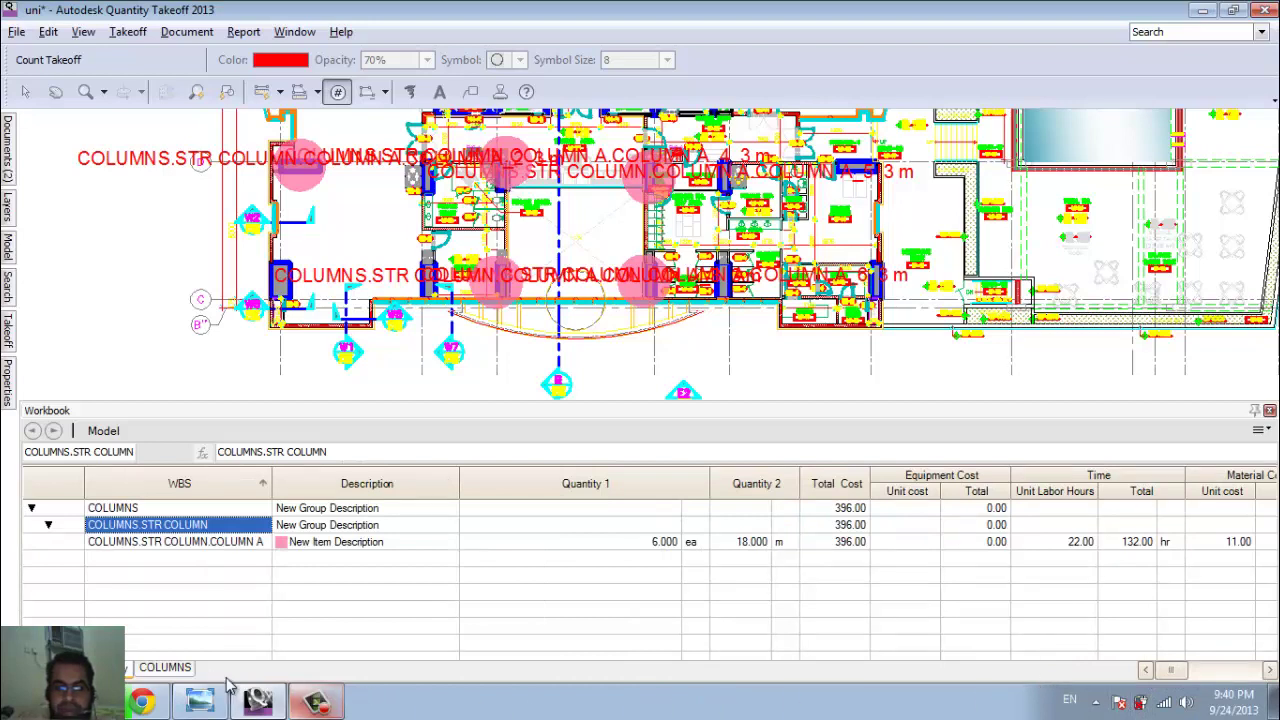
click(185, 668)
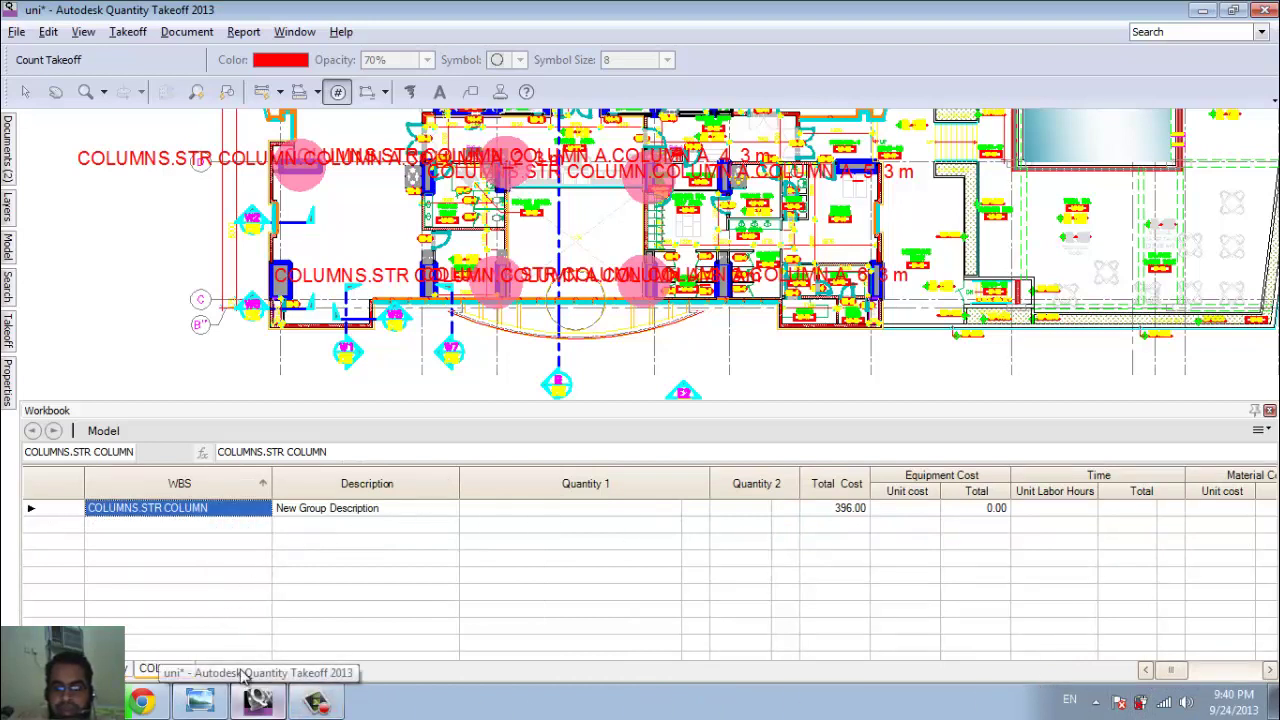
mouse_move(1172, 676)
mouse_down()
mouse_move(1262, 682)
mouse_move(1070, 700)
mouse_up()
click(127, 676)
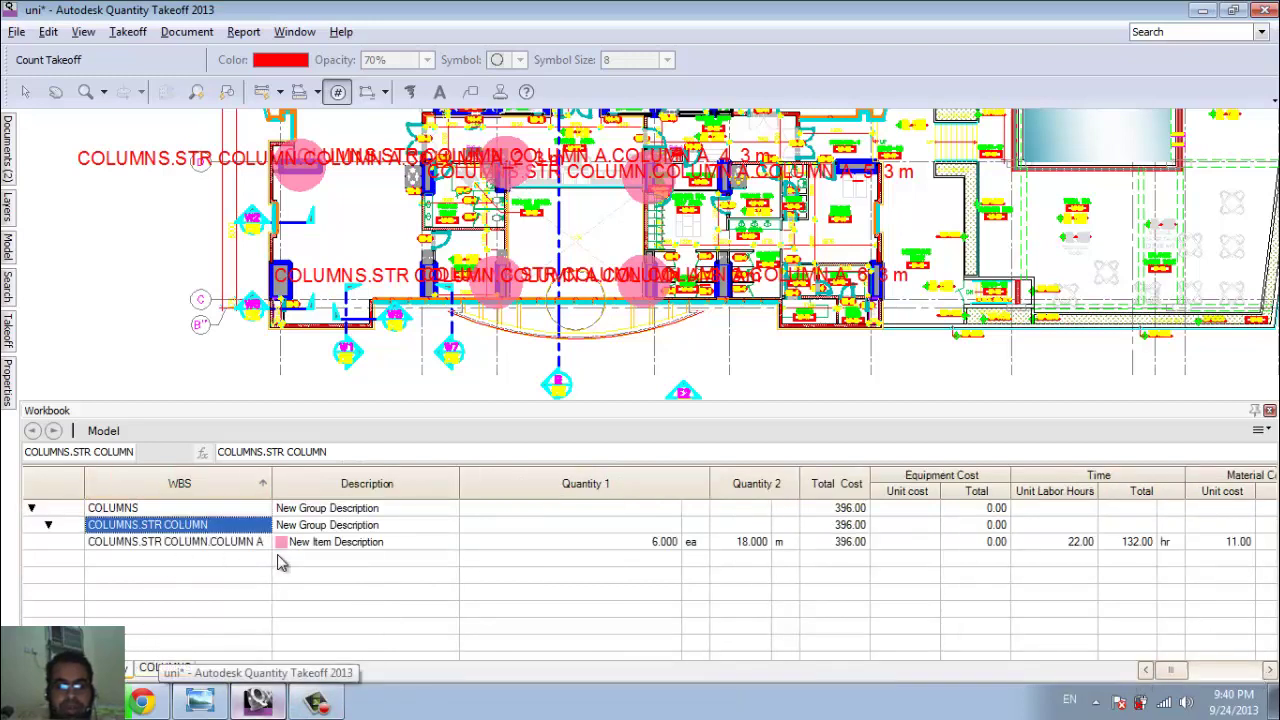
click(183, 541)
mouse_move(8, 326)
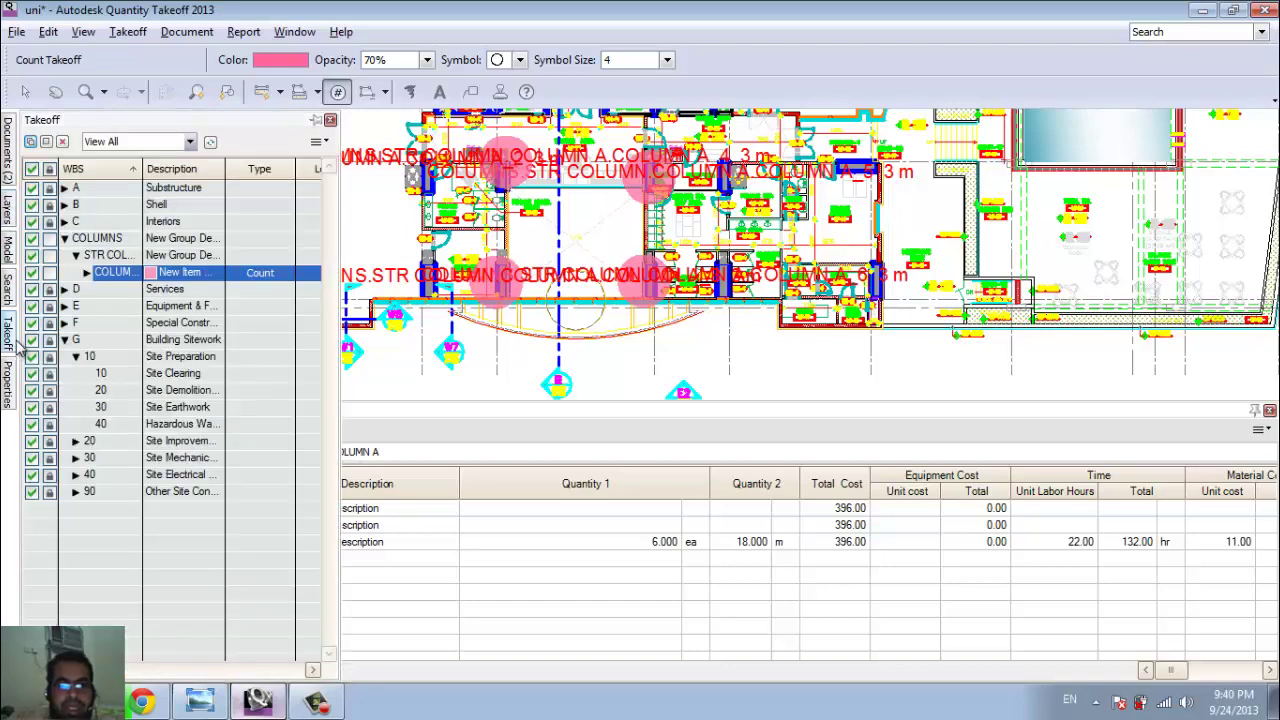
- Add a FINSH item under STR COL and pick a manual takeoff tool, triggering the sheet-scale alert
click(46, 143)
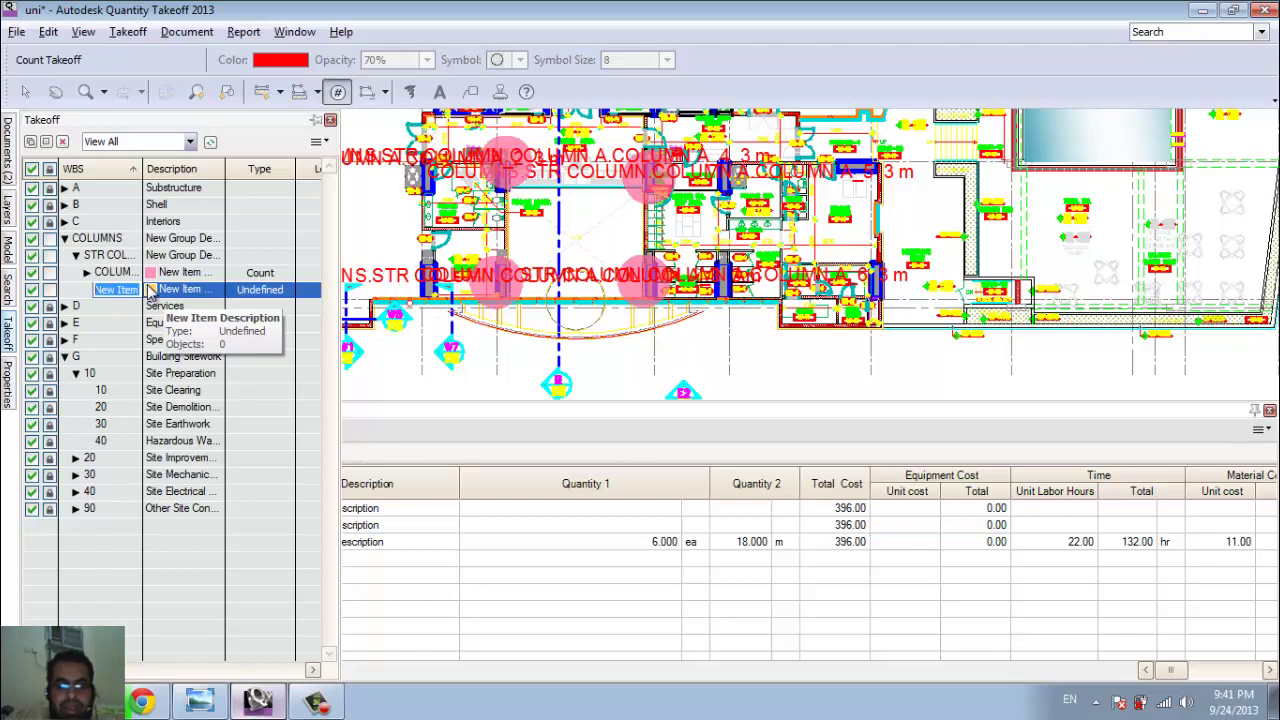
text(FINSH)
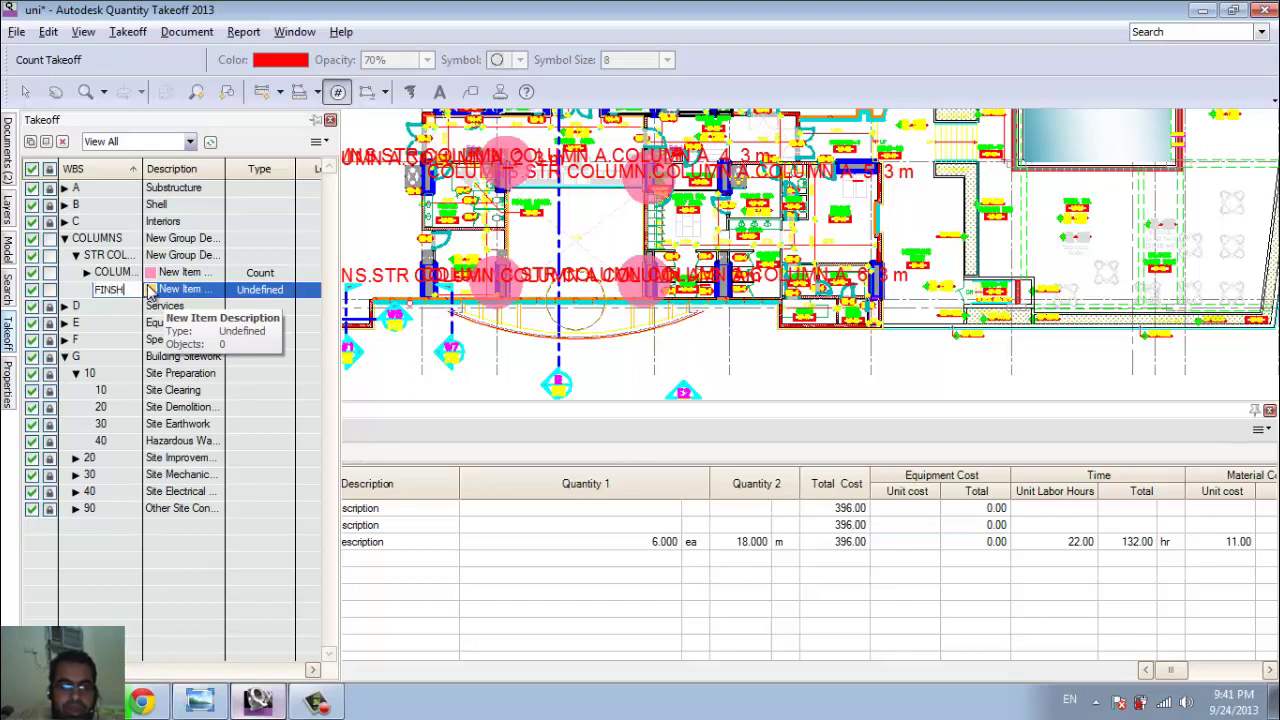
key(Return)
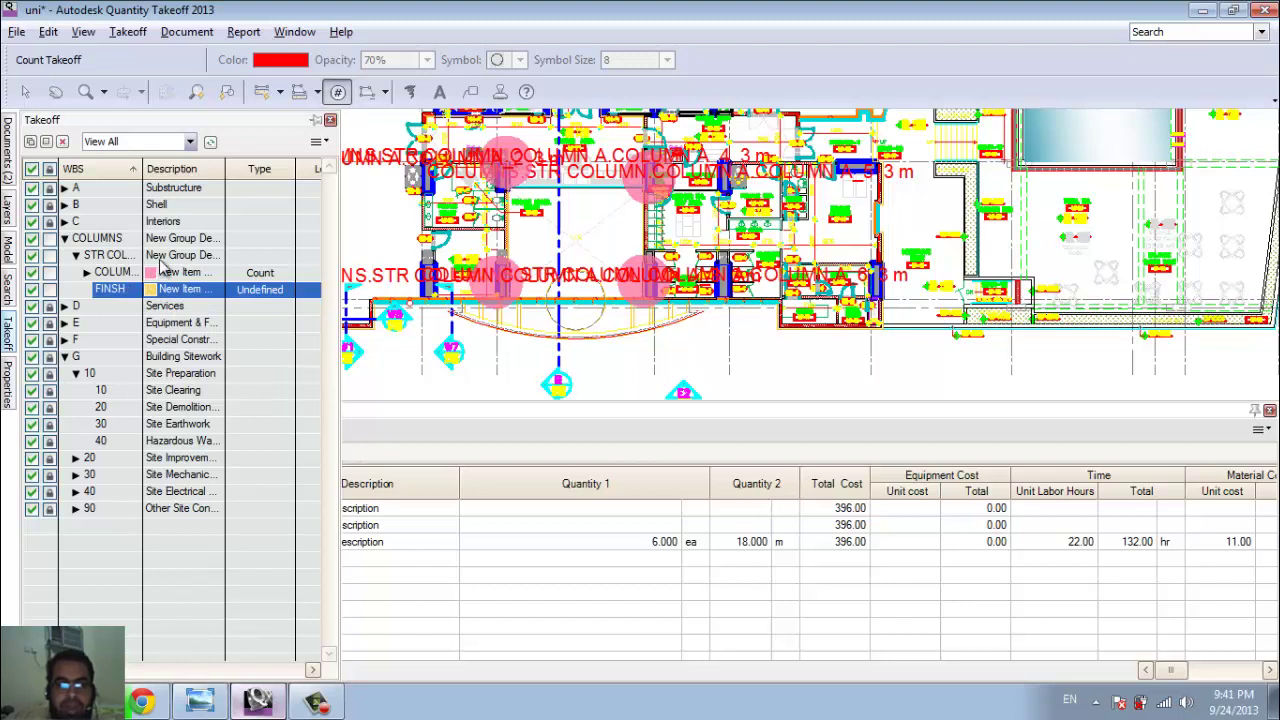
click(298, 93)
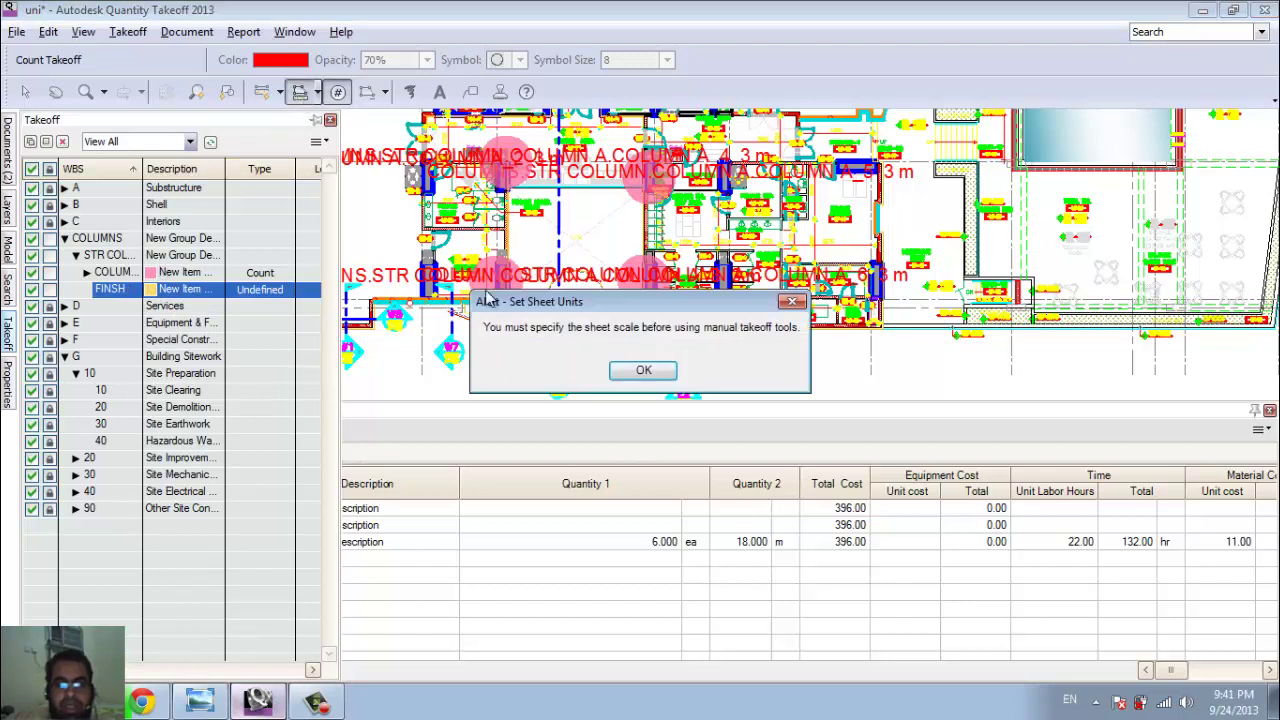
- Set the sheet's drawing units to Millimeters in the sheet scale settings
click(643, 372)
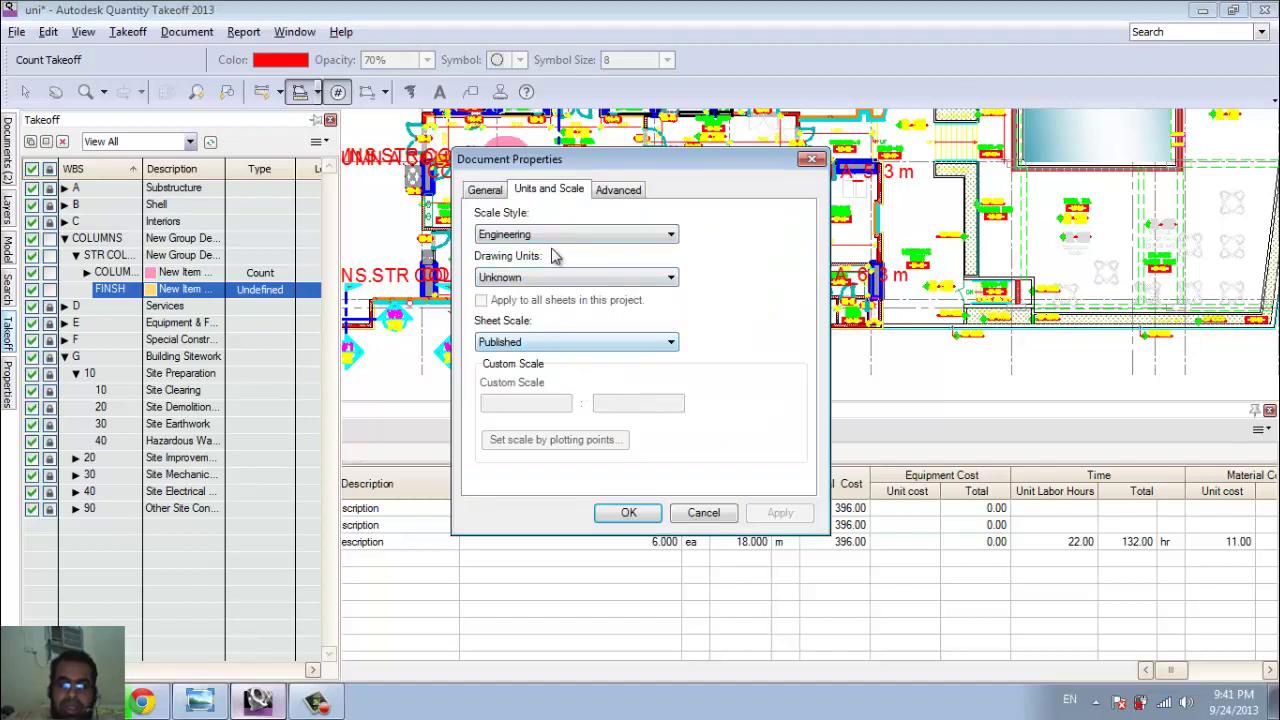
click(557, 277)
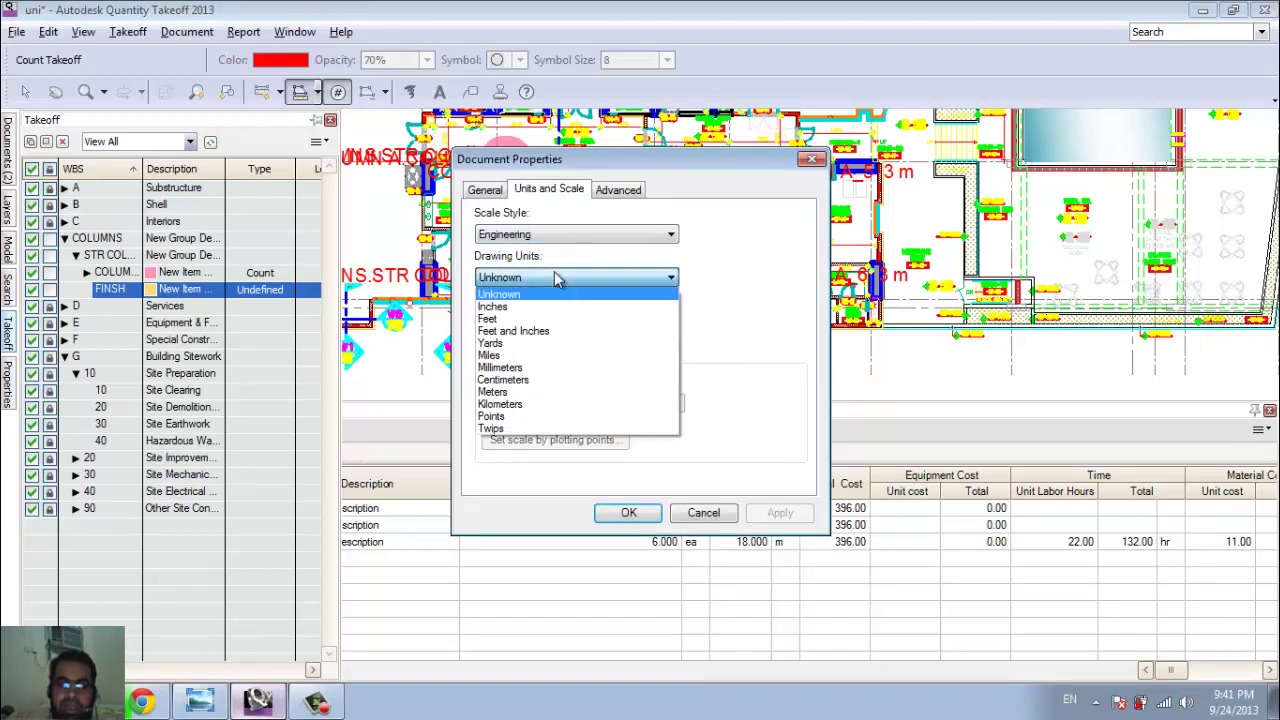
click(537, 368)
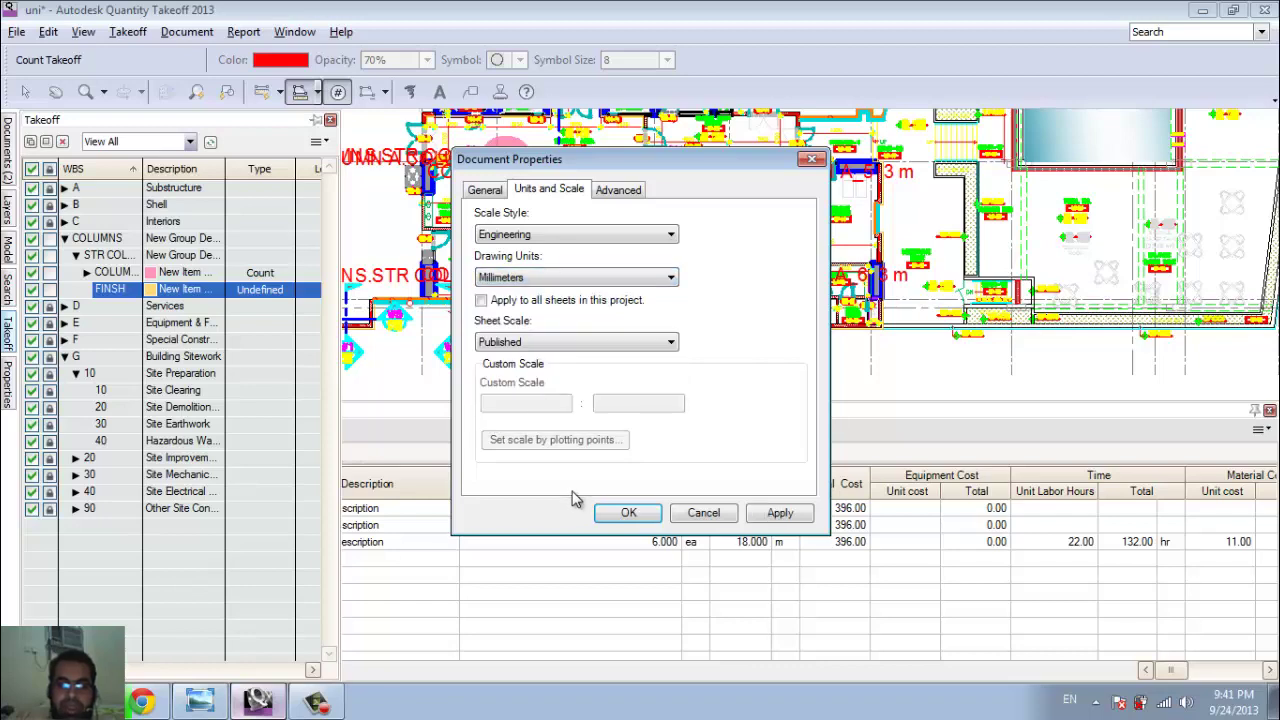
click(628, 512)
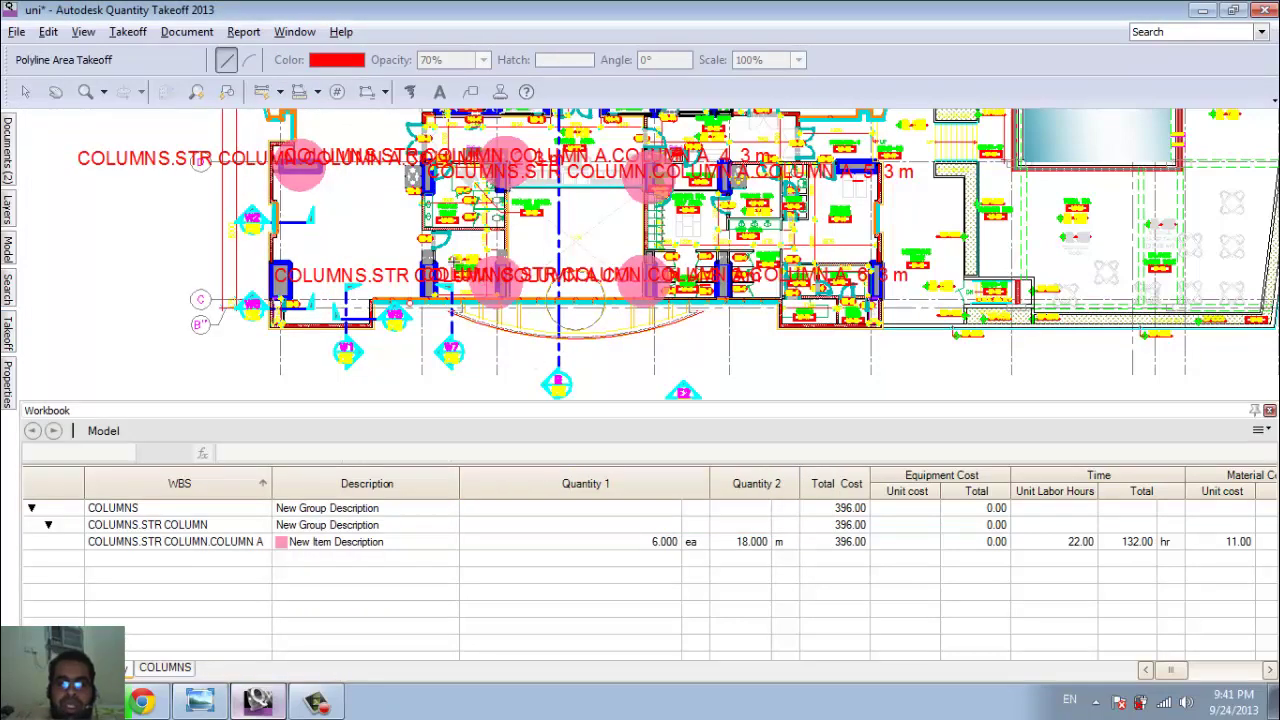
- Zoom and pan the plan to show the rooms beside the pool
scroll(561, 360, up, 3)
scroll(500, 350, down, 5)
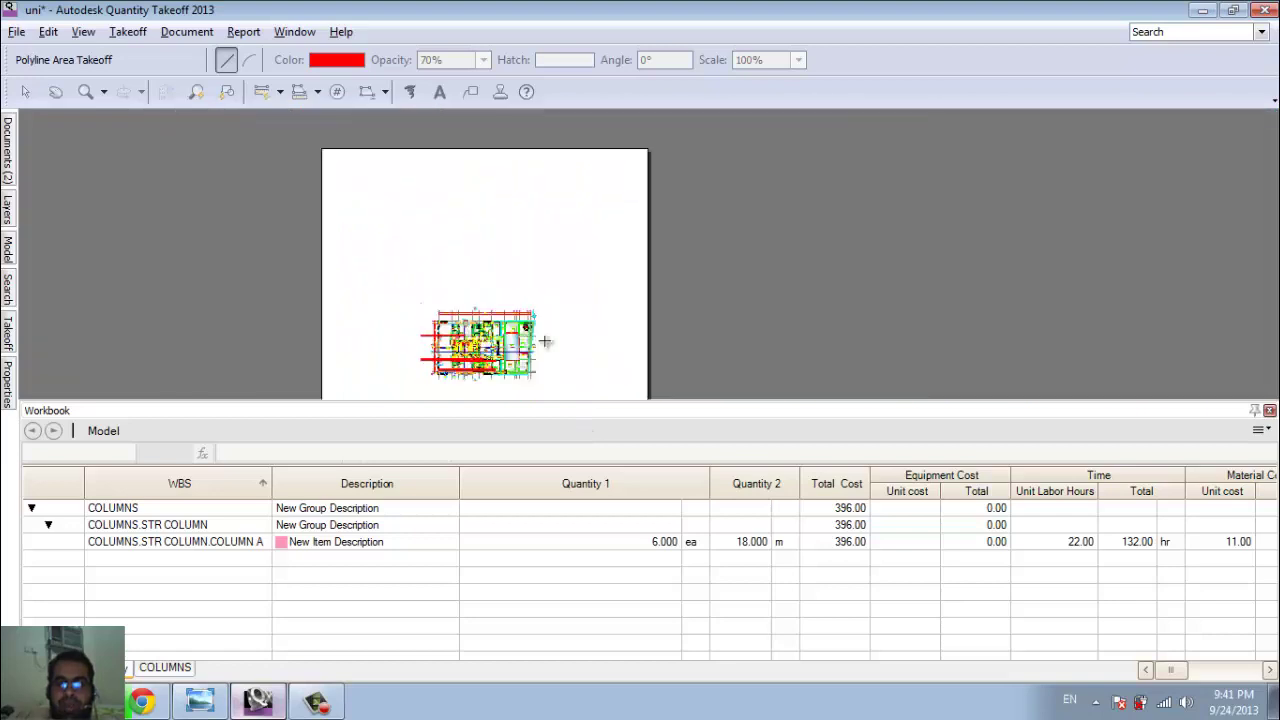
scroll(530, 345, up, 10)
scroll(505, 295, down, 2)
scroll(280, 232, down, 2)
middle_drag(277, 230, 546, 294)
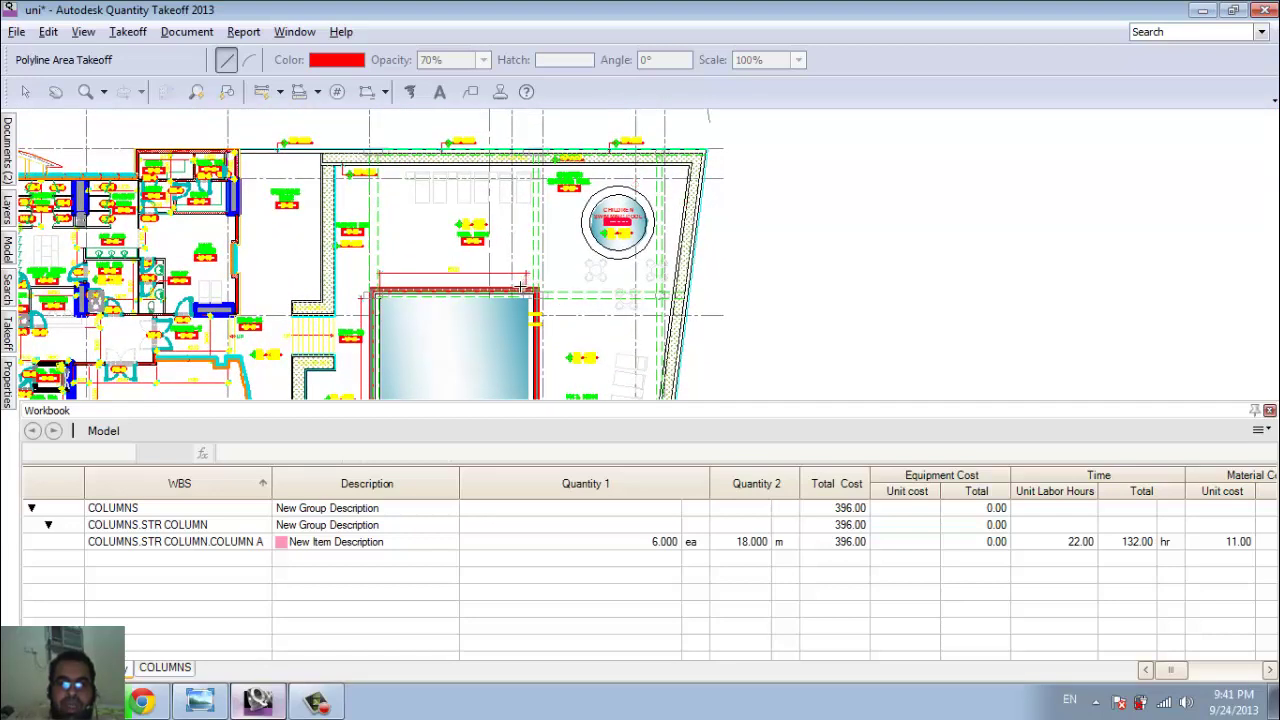
- Outline the first room beside the pool with Polyline Area Takeoff, dismissing the conflict warning
click(318, 94)
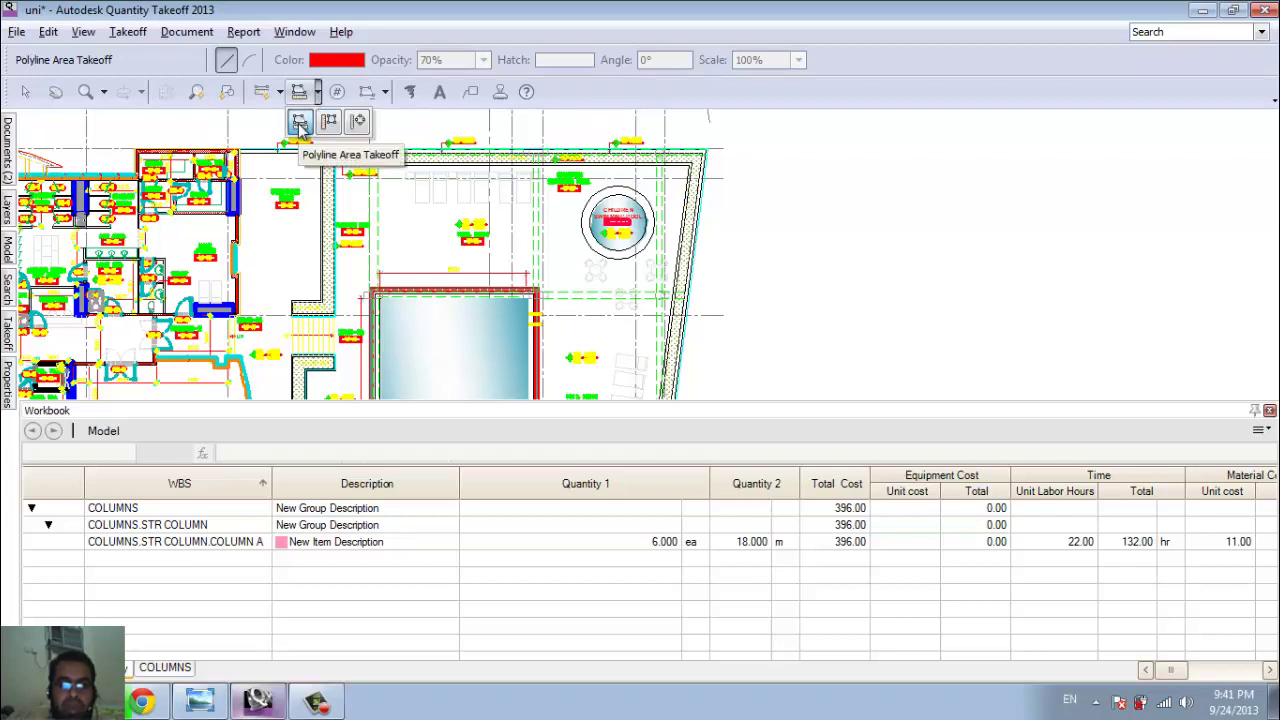
click(300, 124)
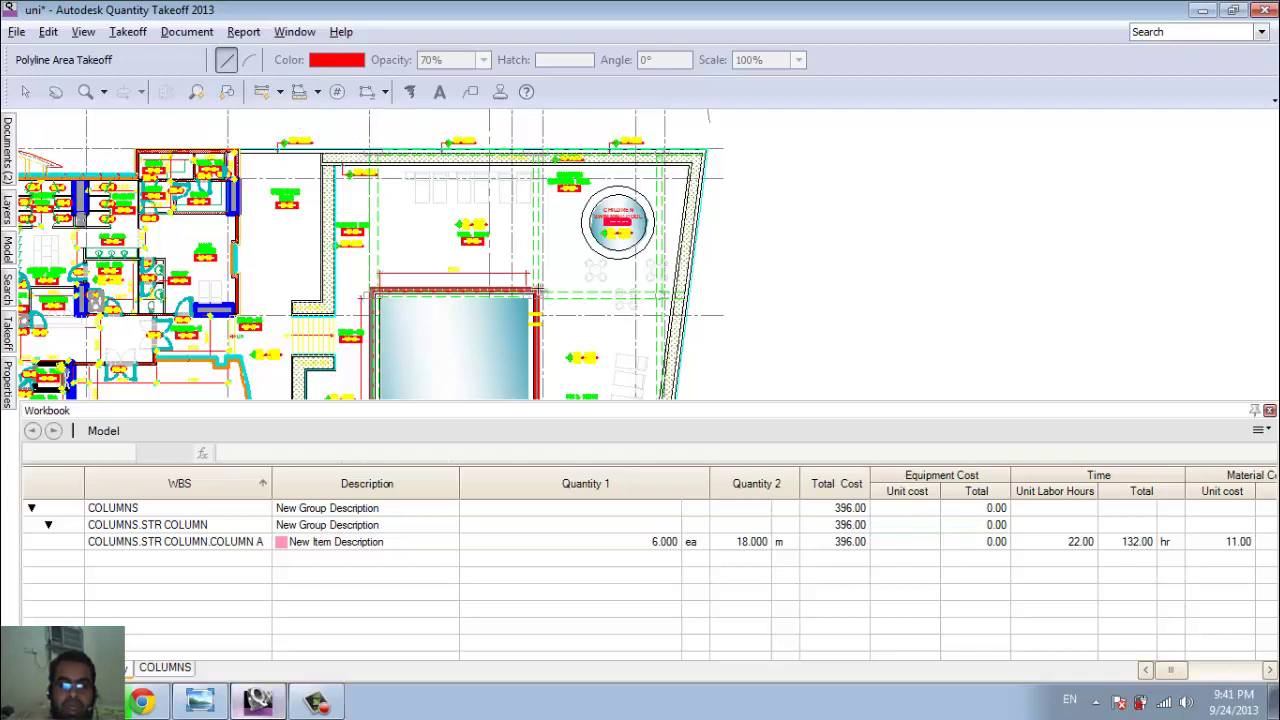
click(538, 290)
click(548, 159)
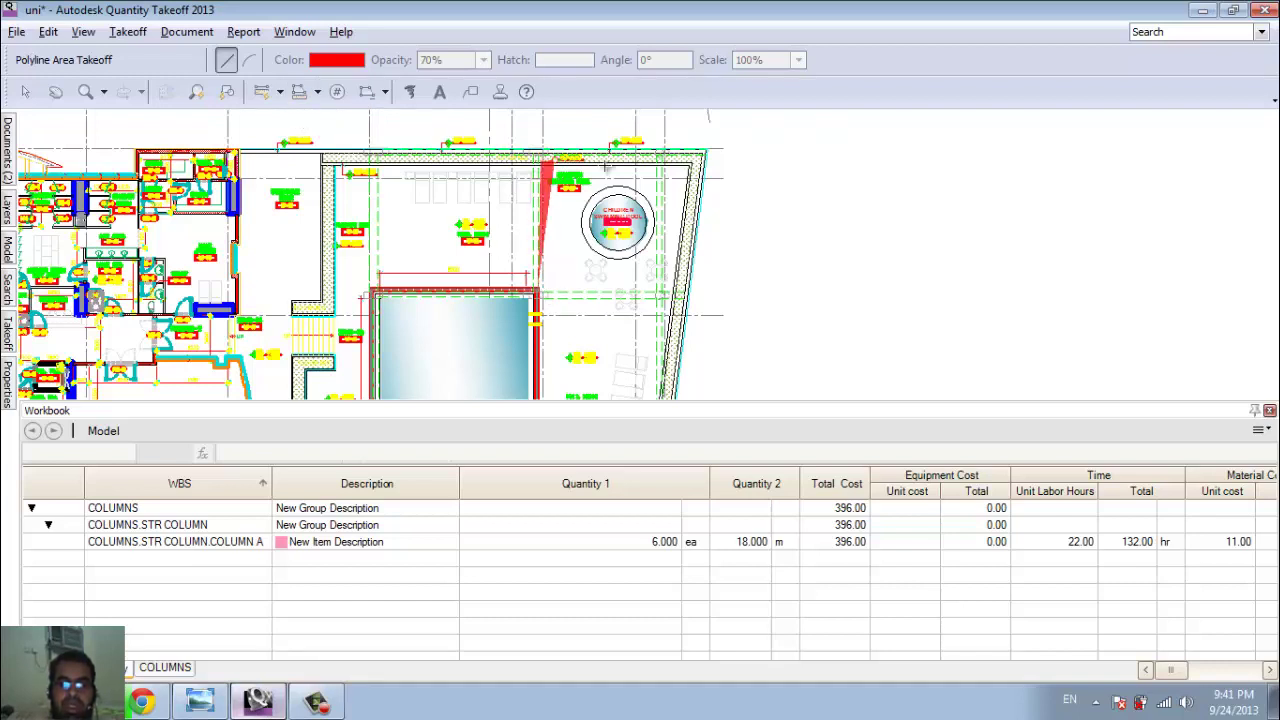
click(690, 168)
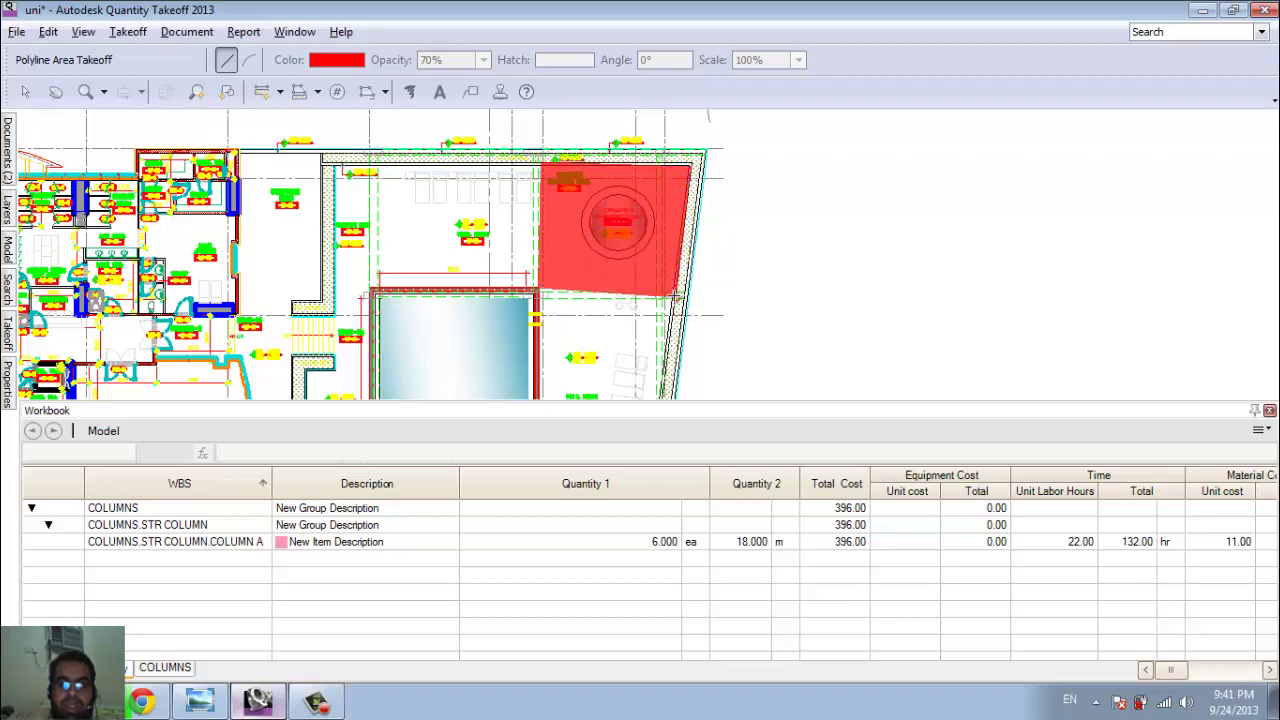
click(676, 290)
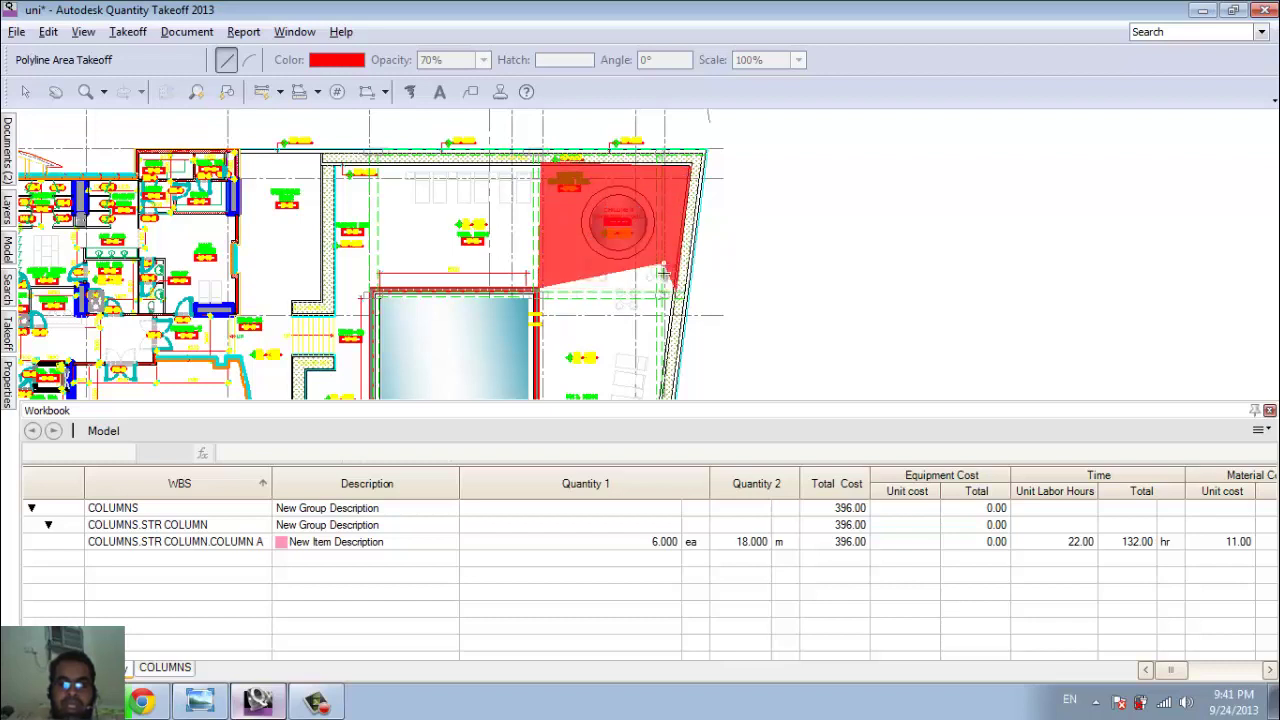
double_click(606, 289)
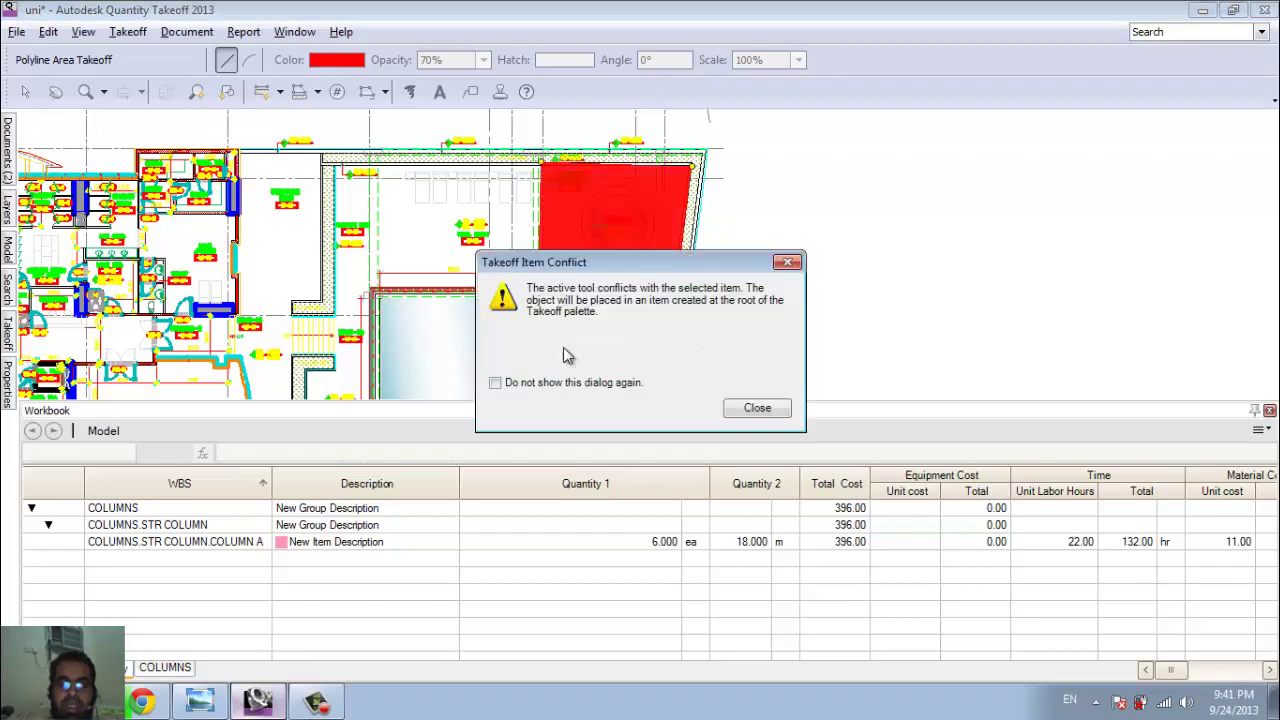
click(738, 413)
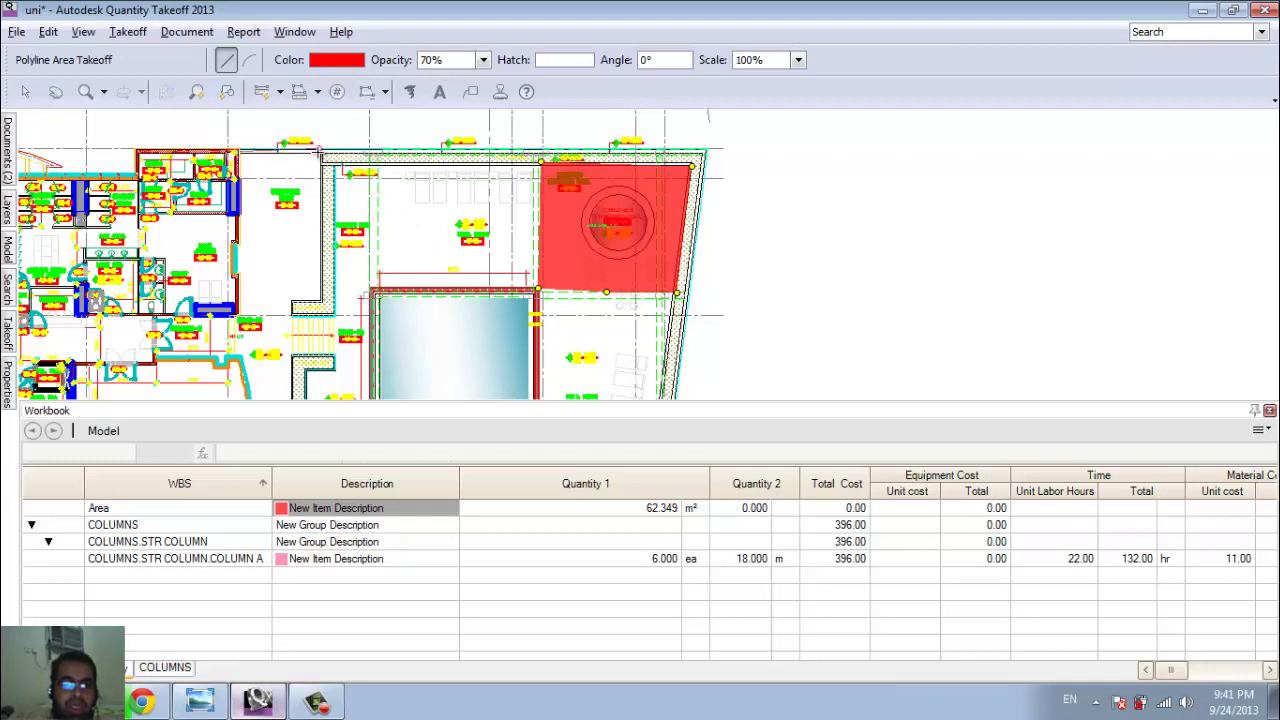
- Trace a second area along the left wall, bringing the total to 107.068 m²
click(320, 152)
click(320, 300)
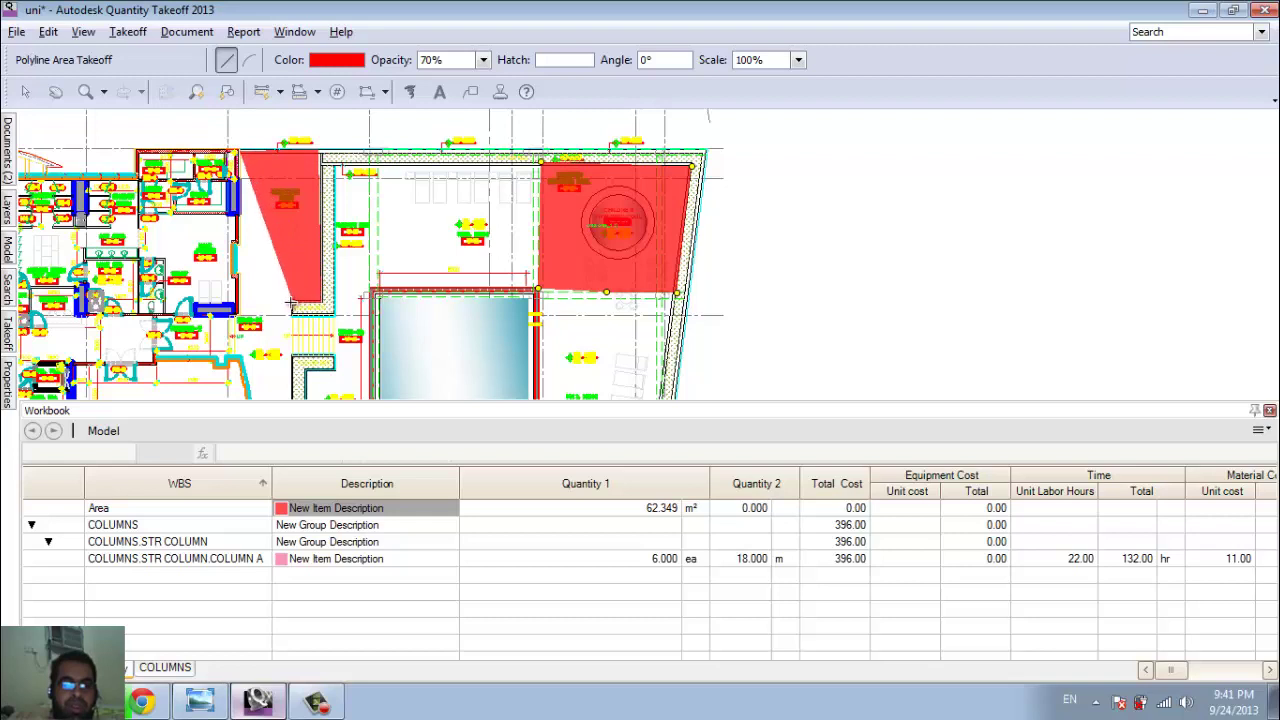
click(291, 300)
click(291, 315)
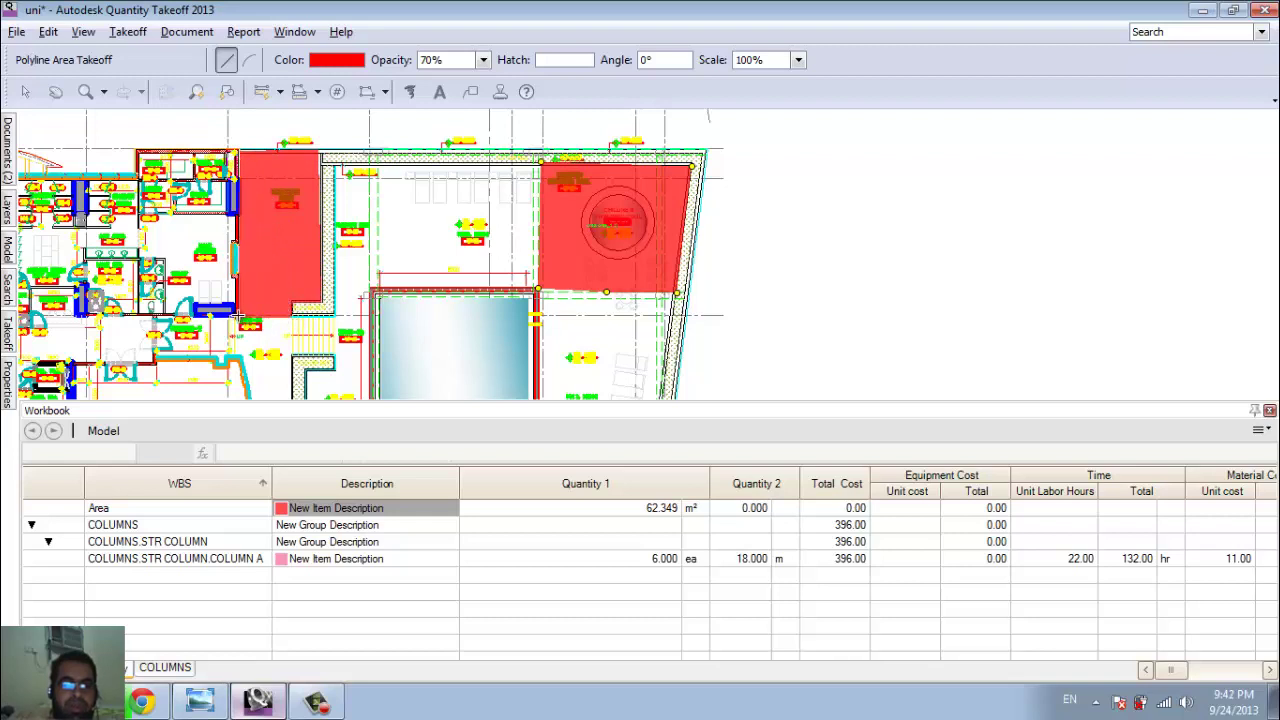
double_click(238, 315)
- Drag the Area item (Area_1, Area_2) from COLUMNS to the root, between A Substructure and B Shell
click(8, 200)
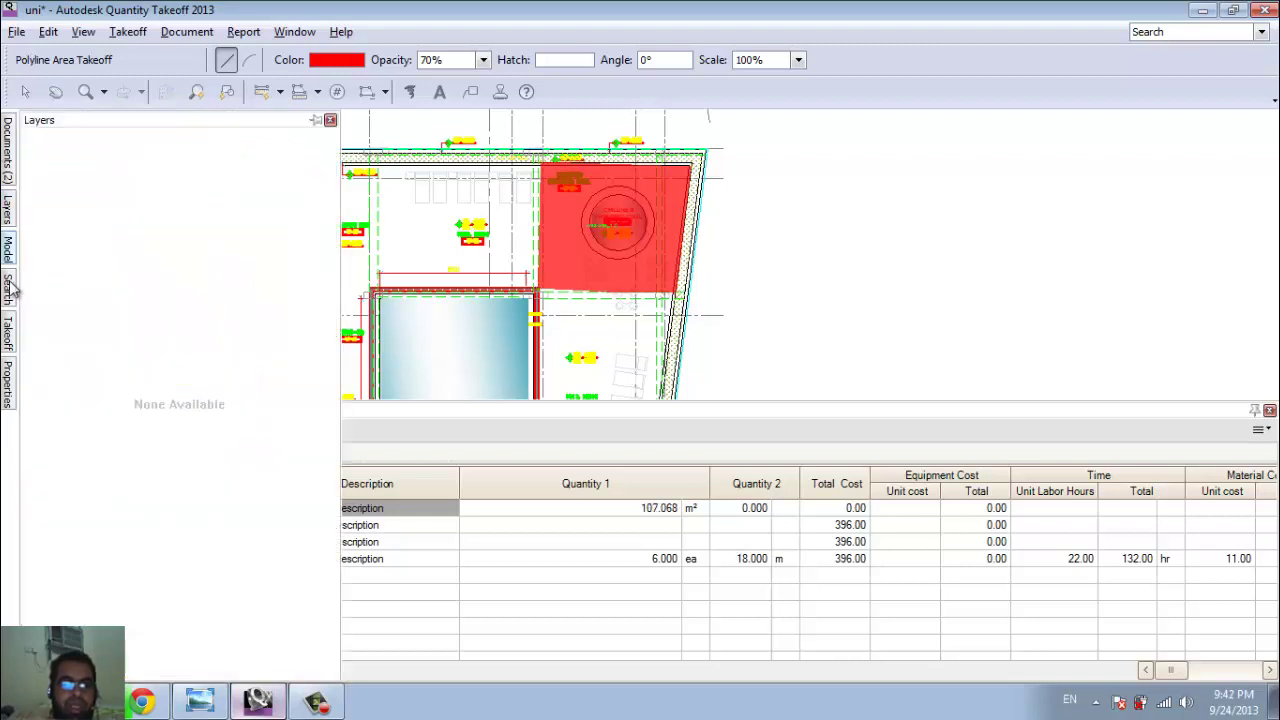
click(8, 335)
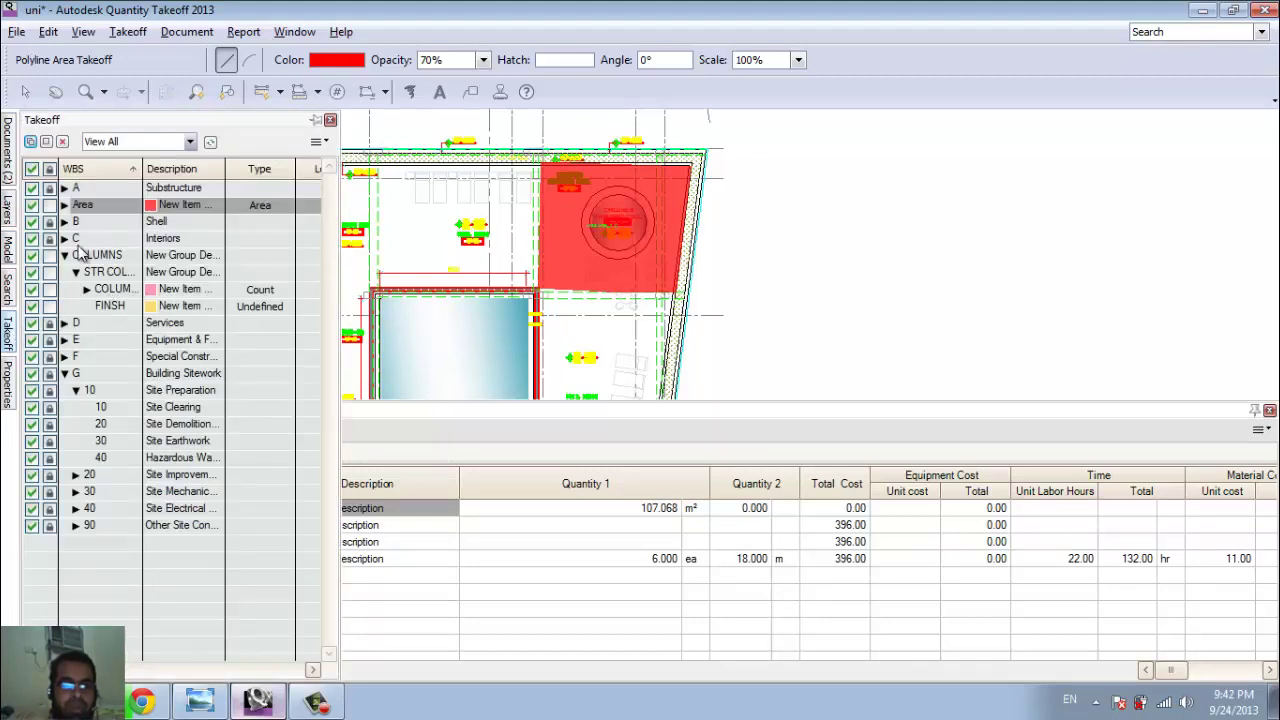
click(119, 308)
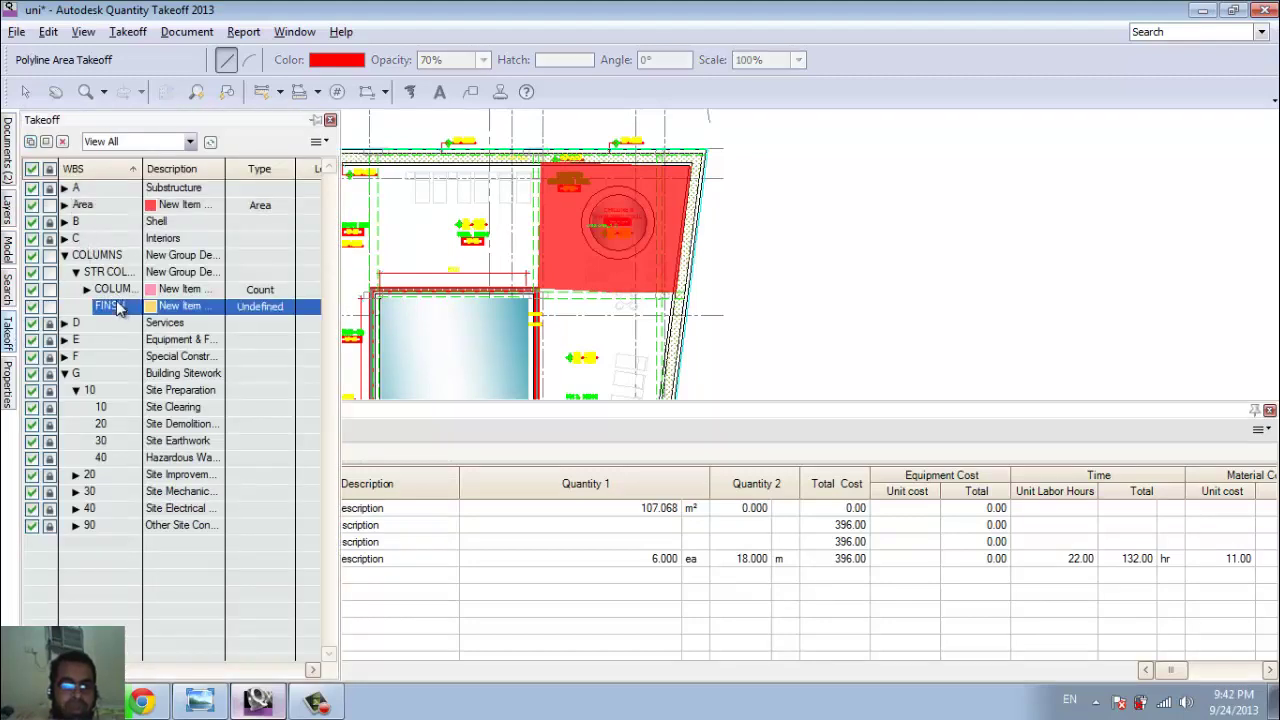
click(65, 205)
click(104, 242)
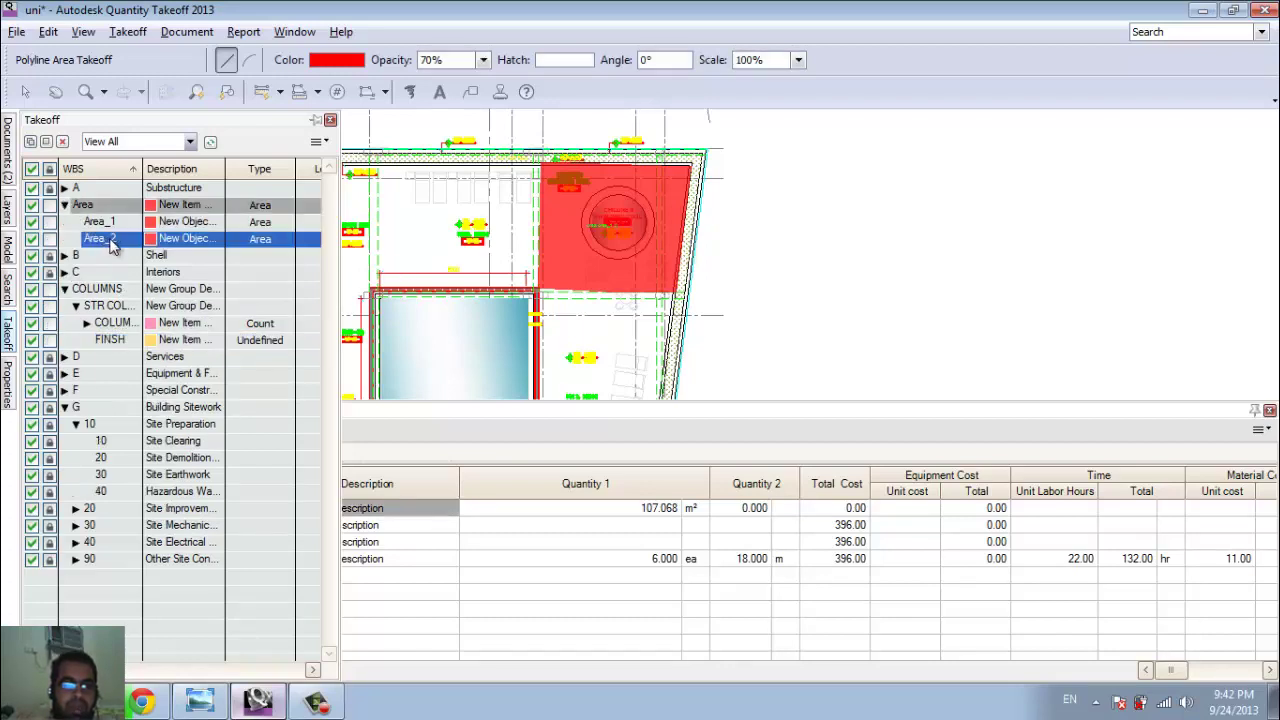
drag(82, 206, 92, 306)
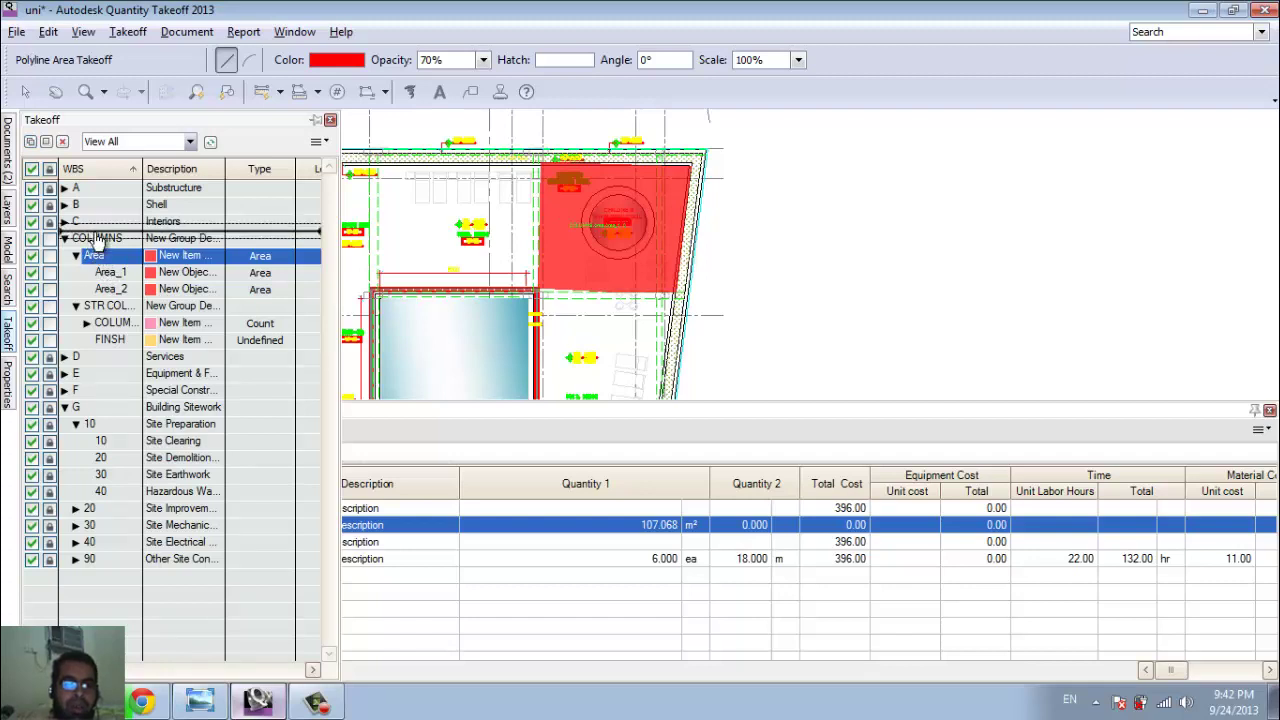
drag(100, 262, 90, 200)
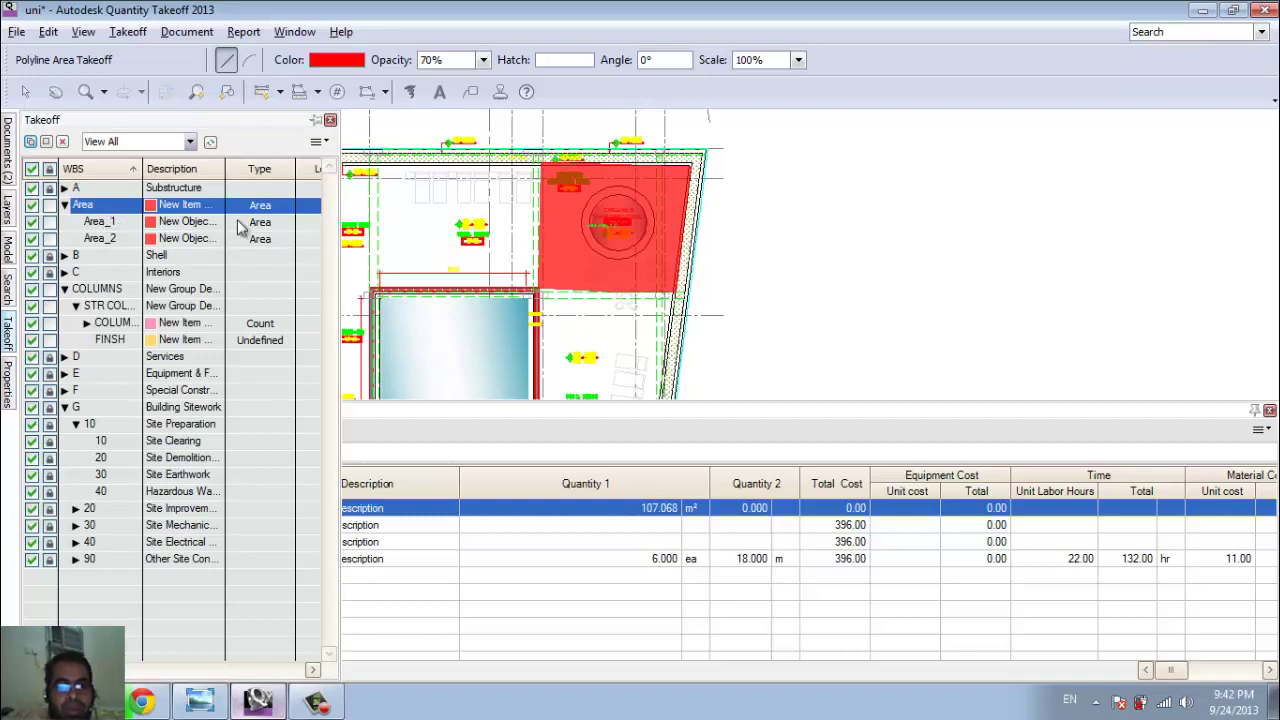
- In Area's properties keep type Area, set thickness 2 and hatch pattern AR-B816
right_click(117, 205)
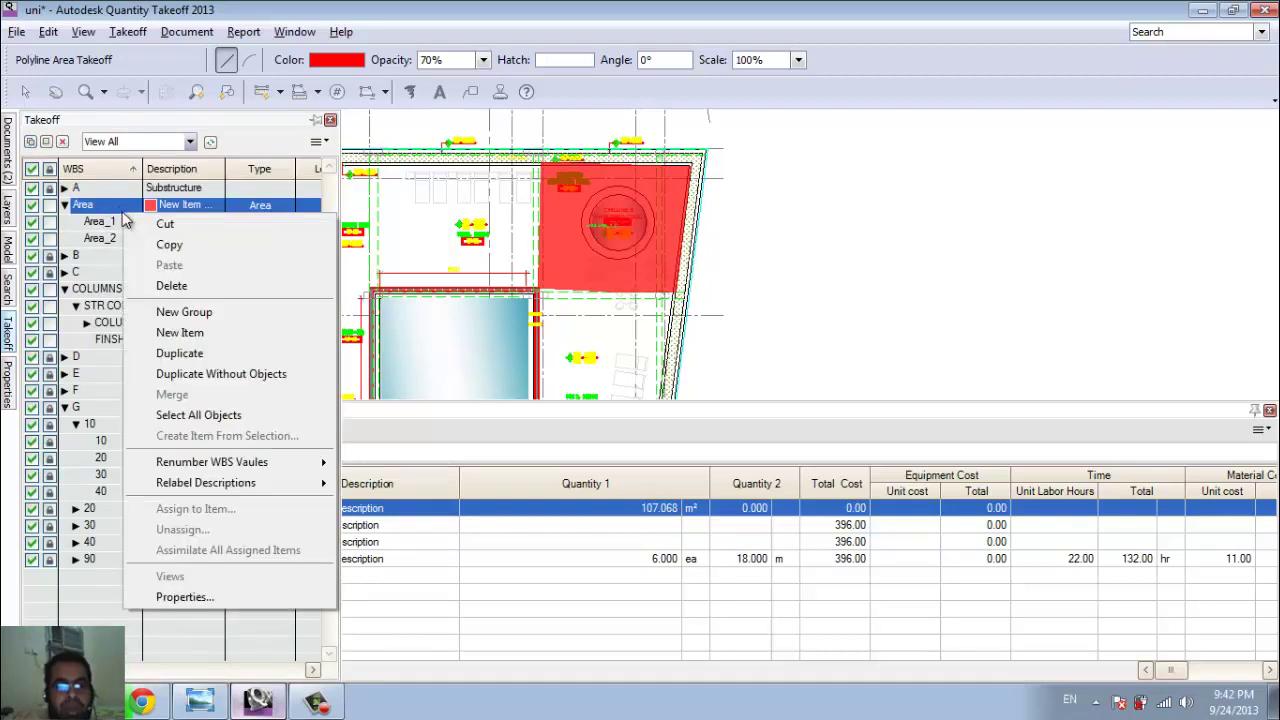
click(118, 207)
right_click(117, 205)
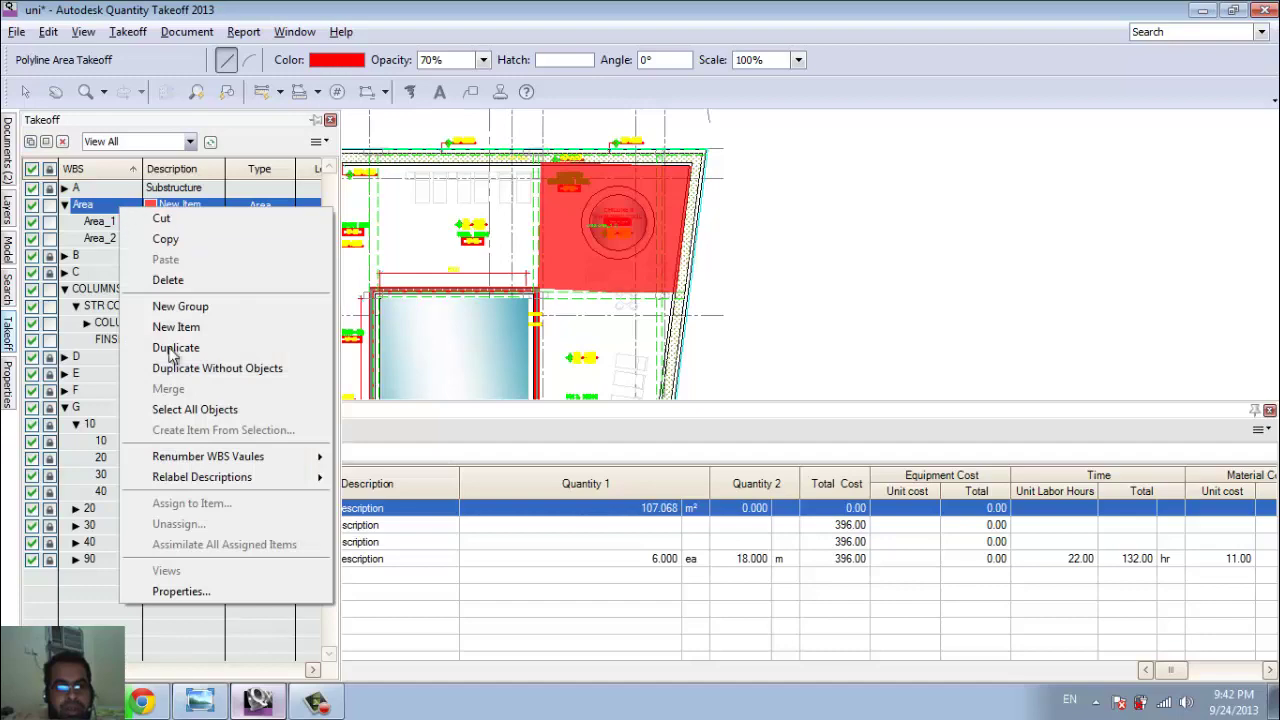
click(228, 591)
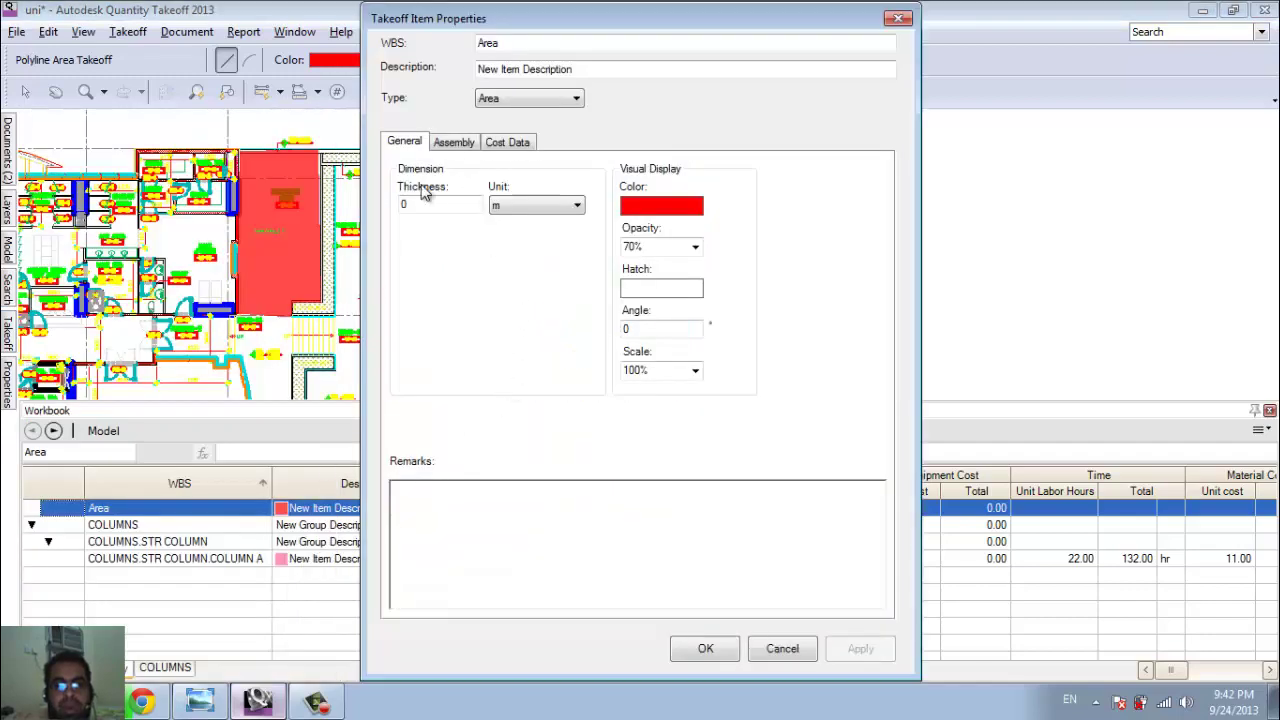
click(500, 100)
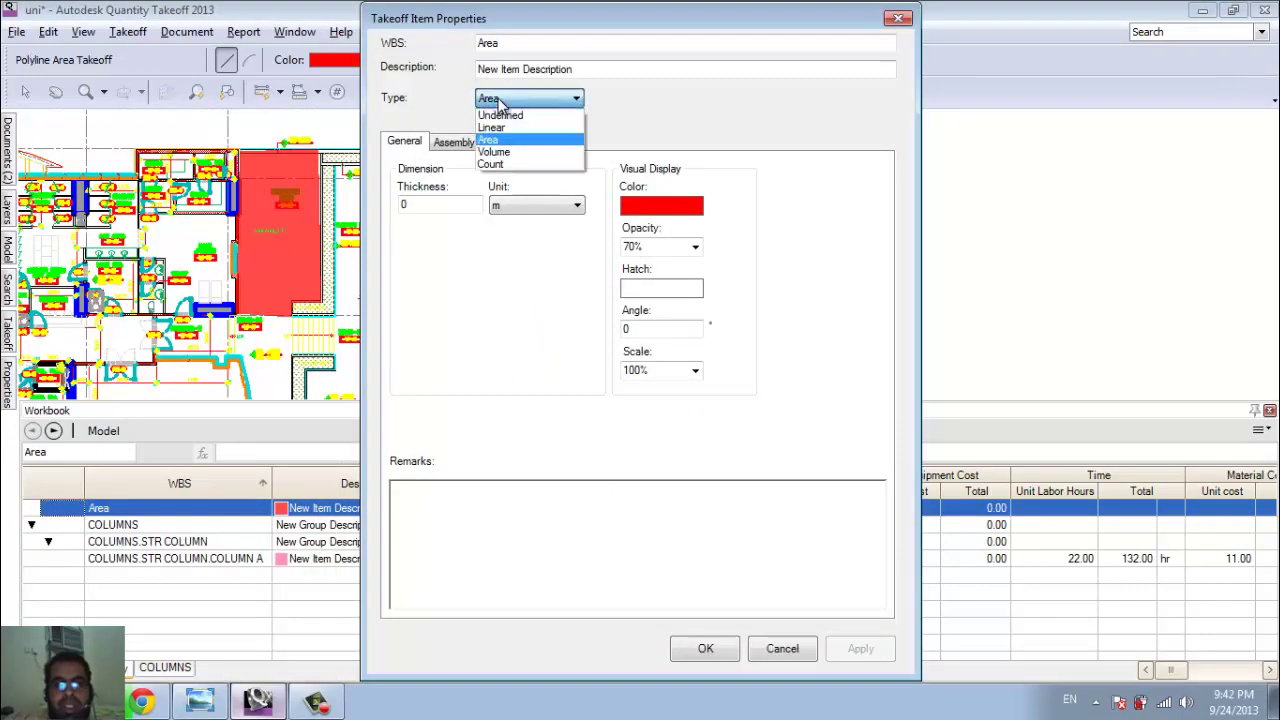
click(453, 205)
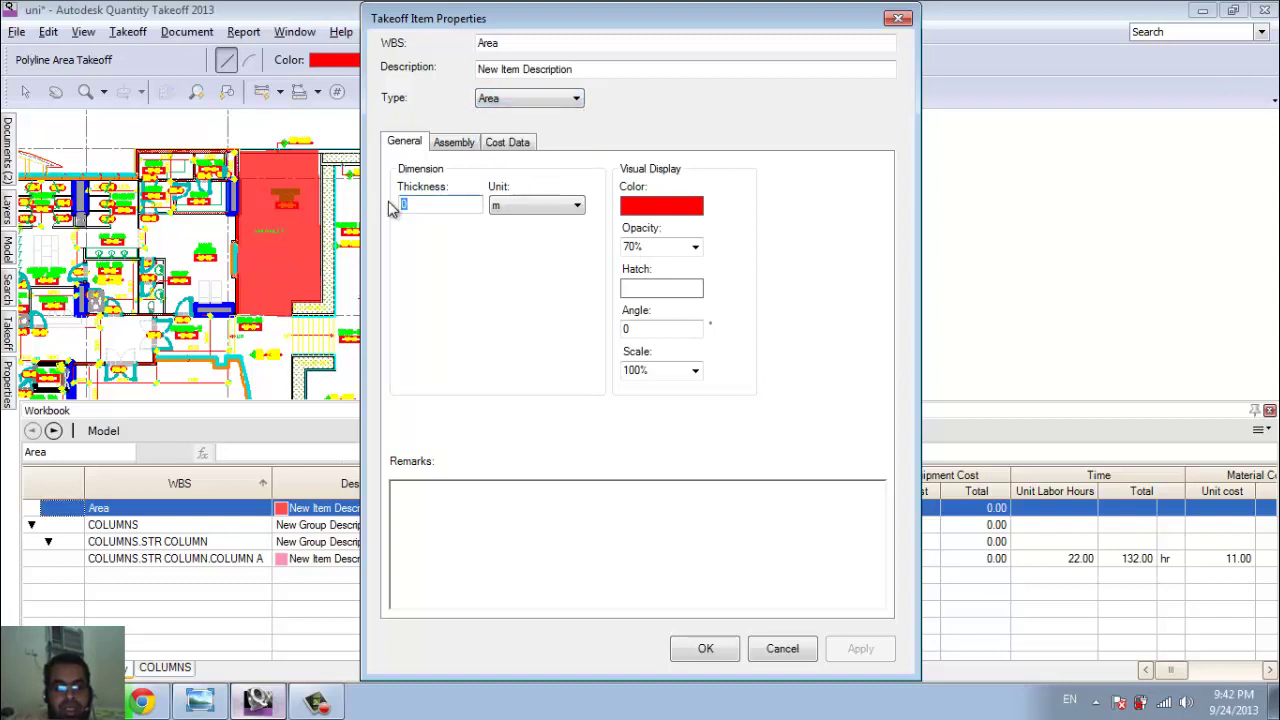
text(2)
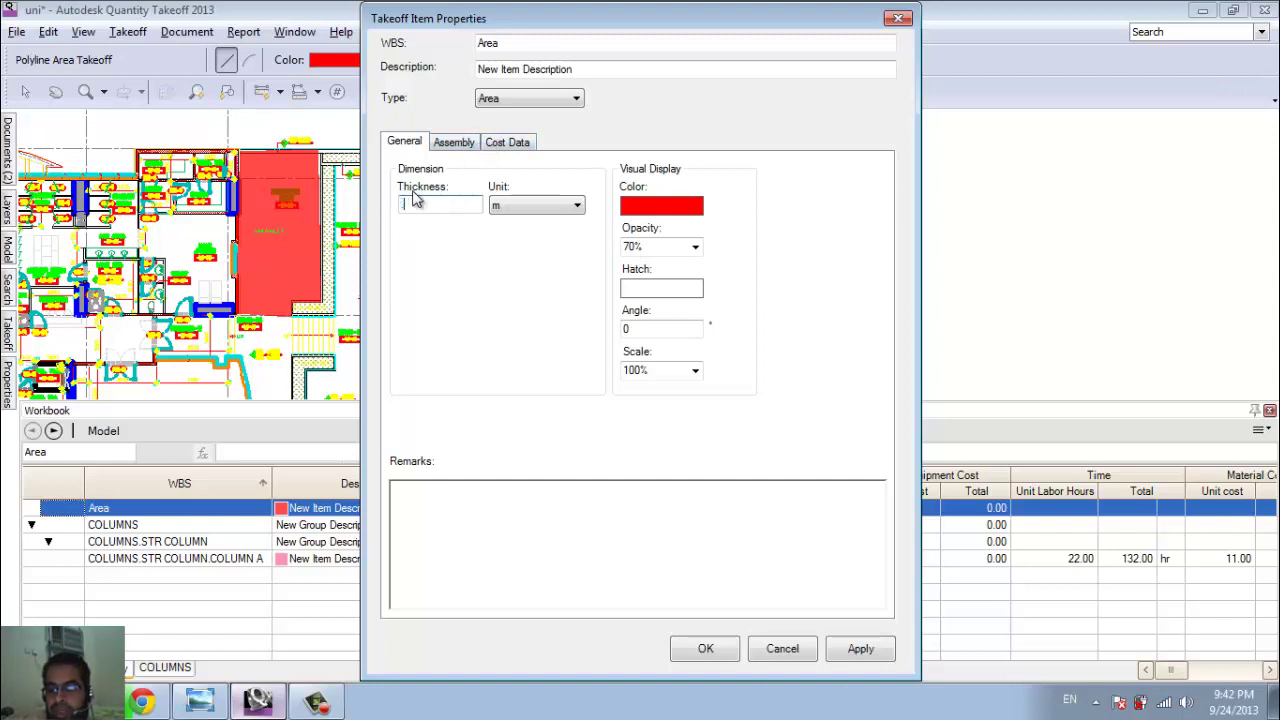
text(.)
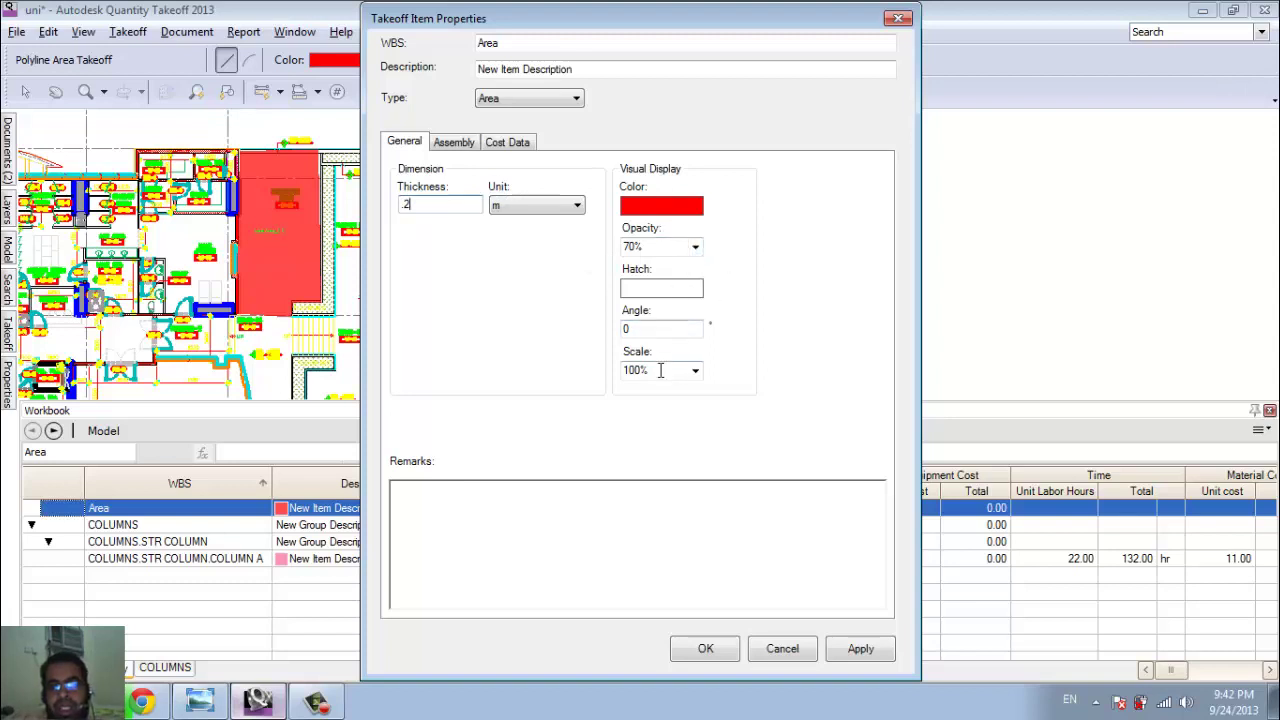
click(682, 292)
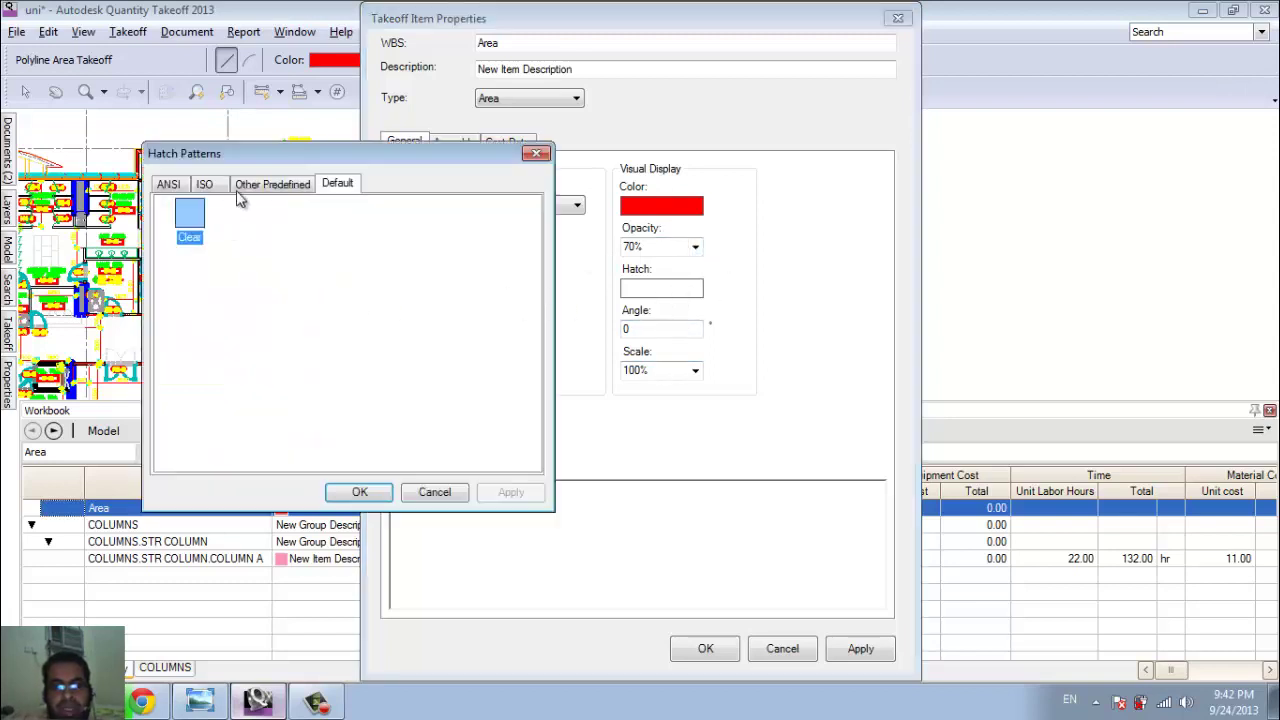
click(240, 194)
click(271, 245)
click(357, 495)
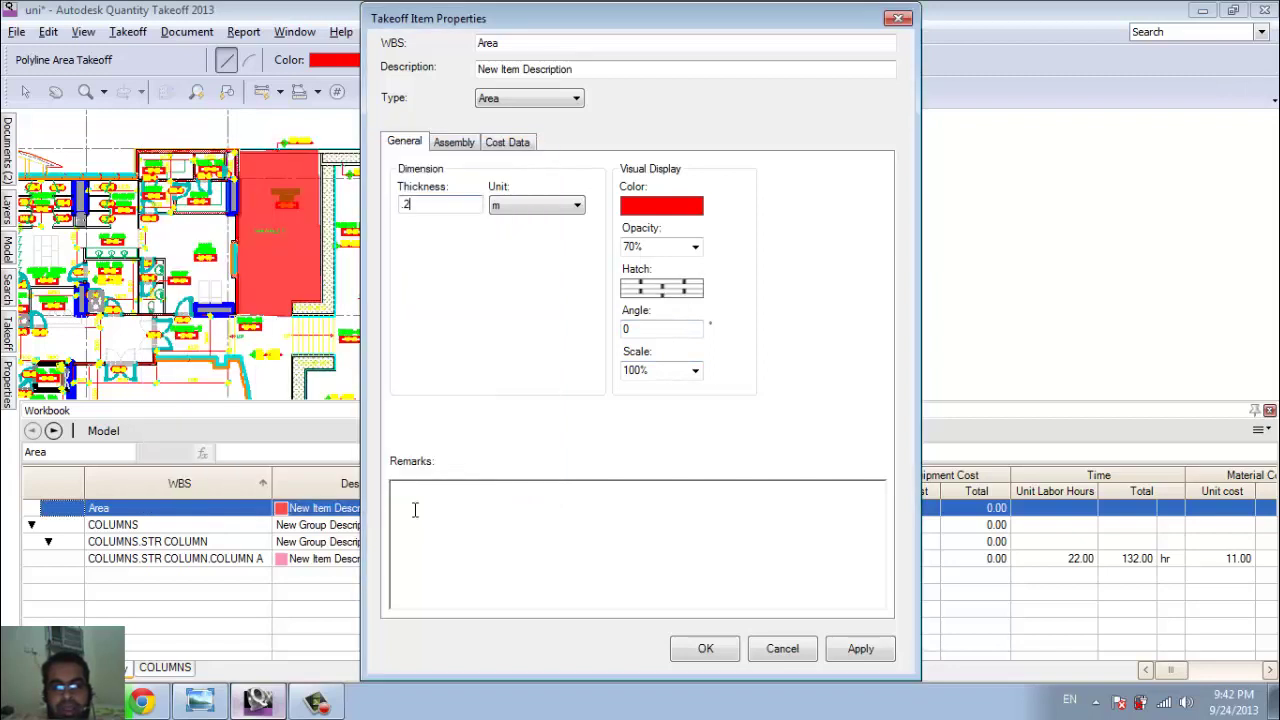
- Browse the Assembly tab's Standard Foundations without adding an assembly, then view Cost Data
click(465, 147)
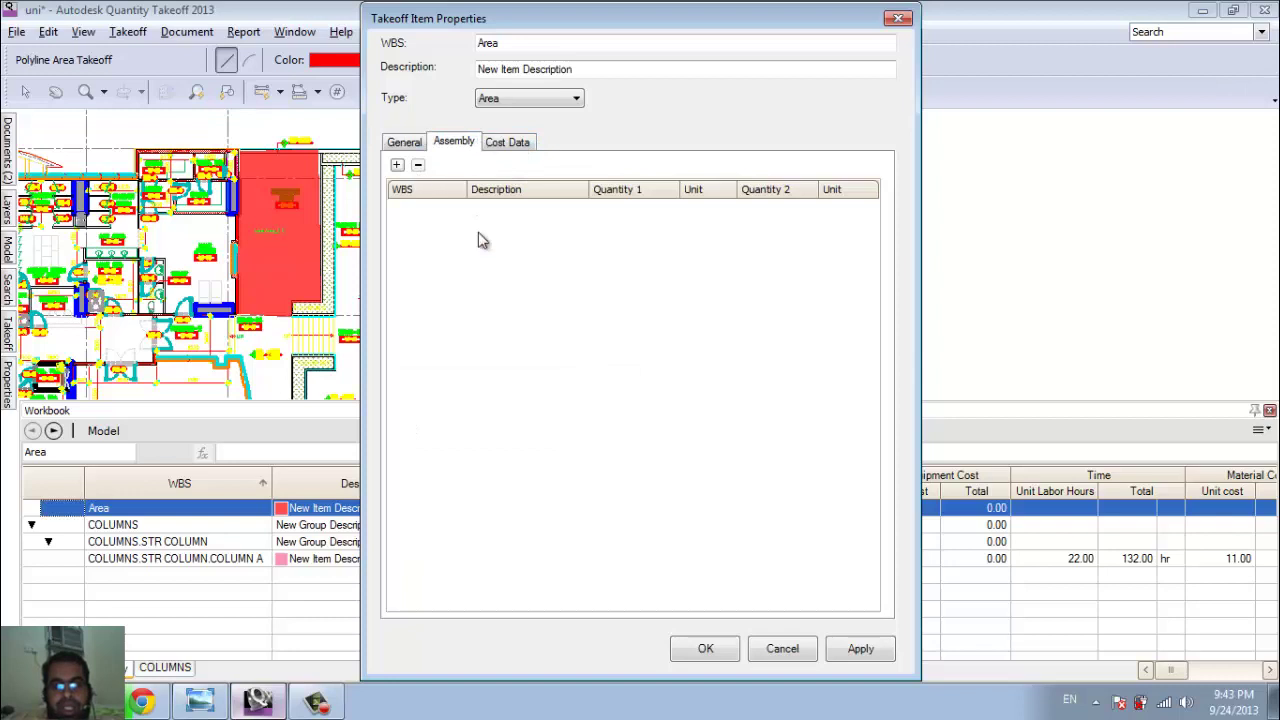
click(397, 164)
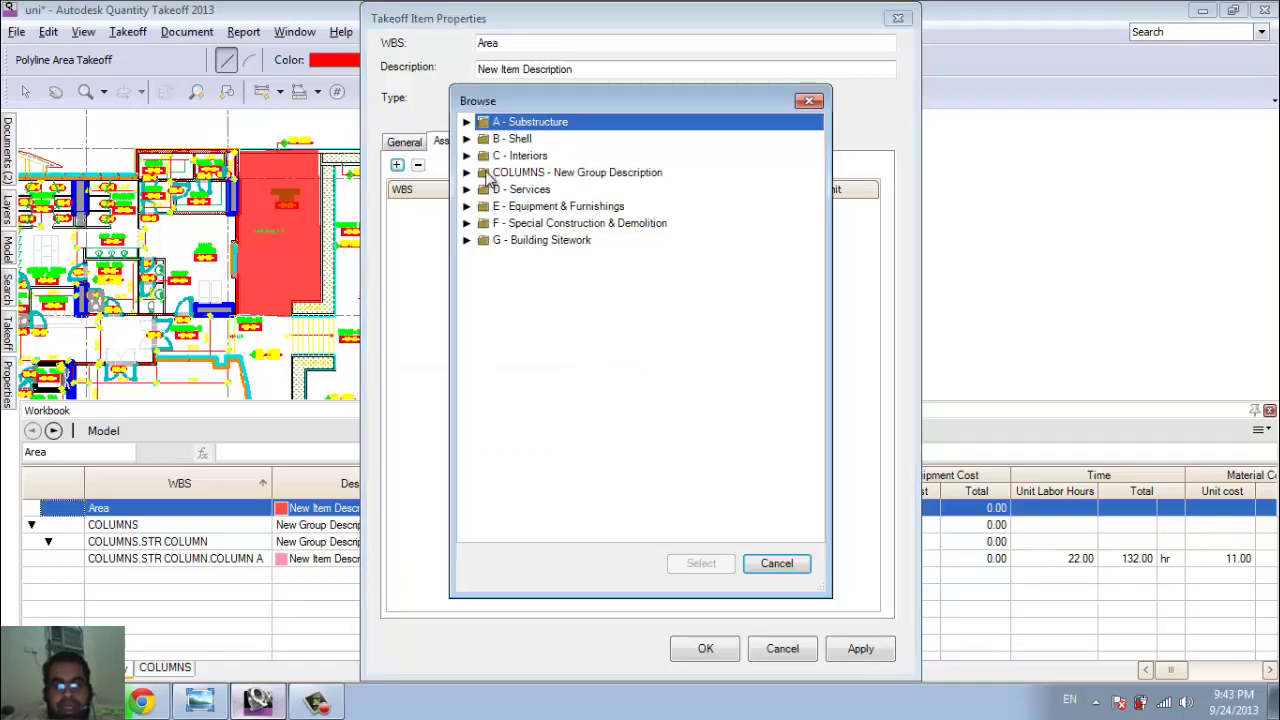
click(466, 121)
click(483, 138)
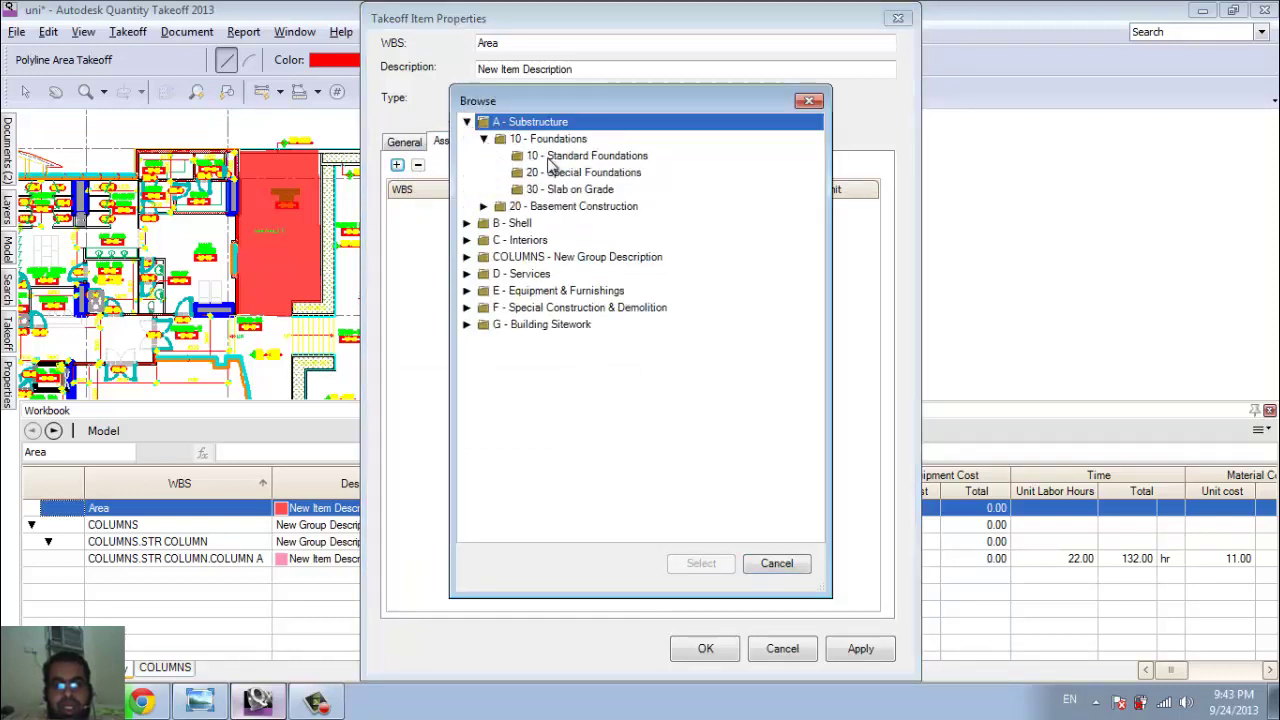
click(556, 157)
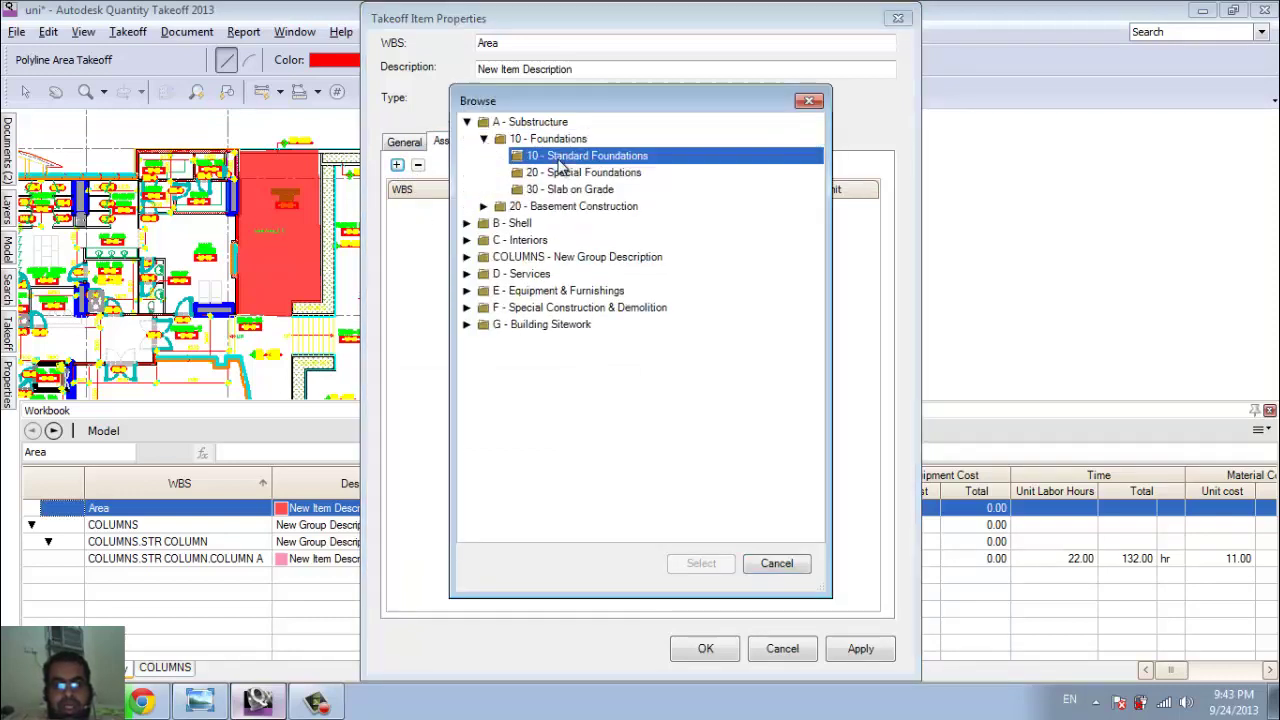
click(775, 565)
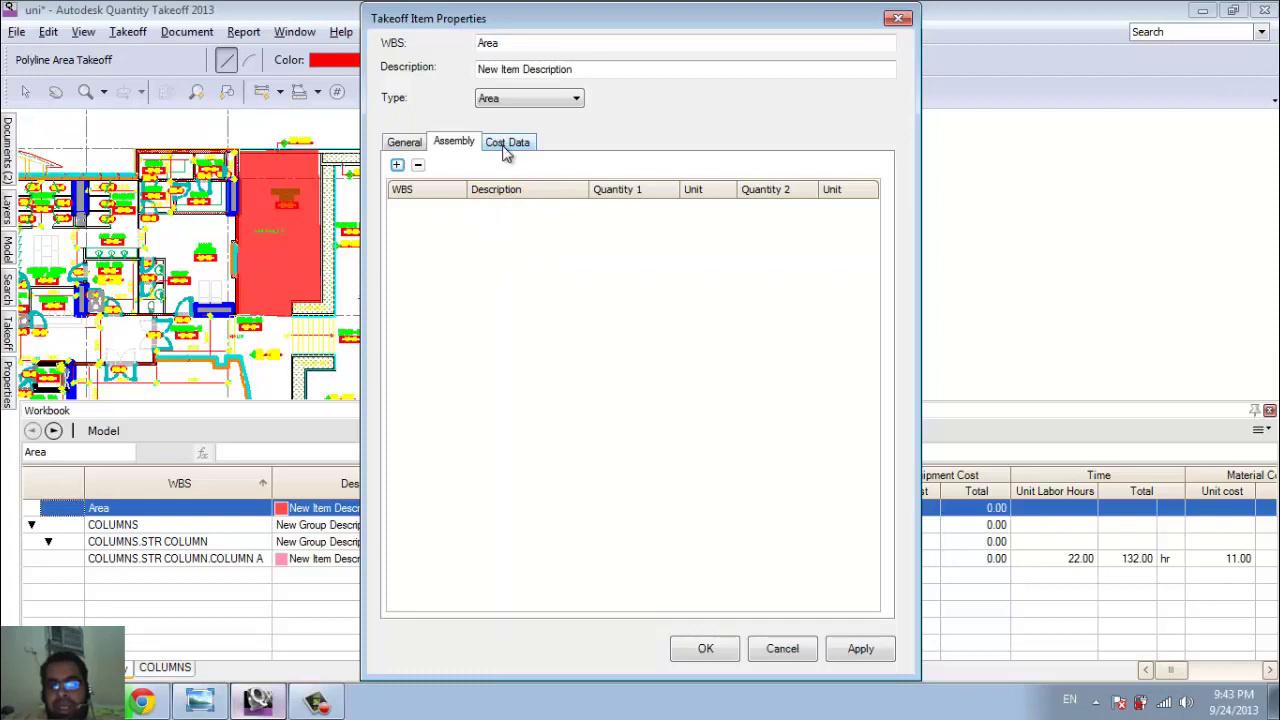
click(507, 143)
- Set Quantity 2 to Volume, time to 2 hr, and material cost to 22 × 1
click(501, 254)
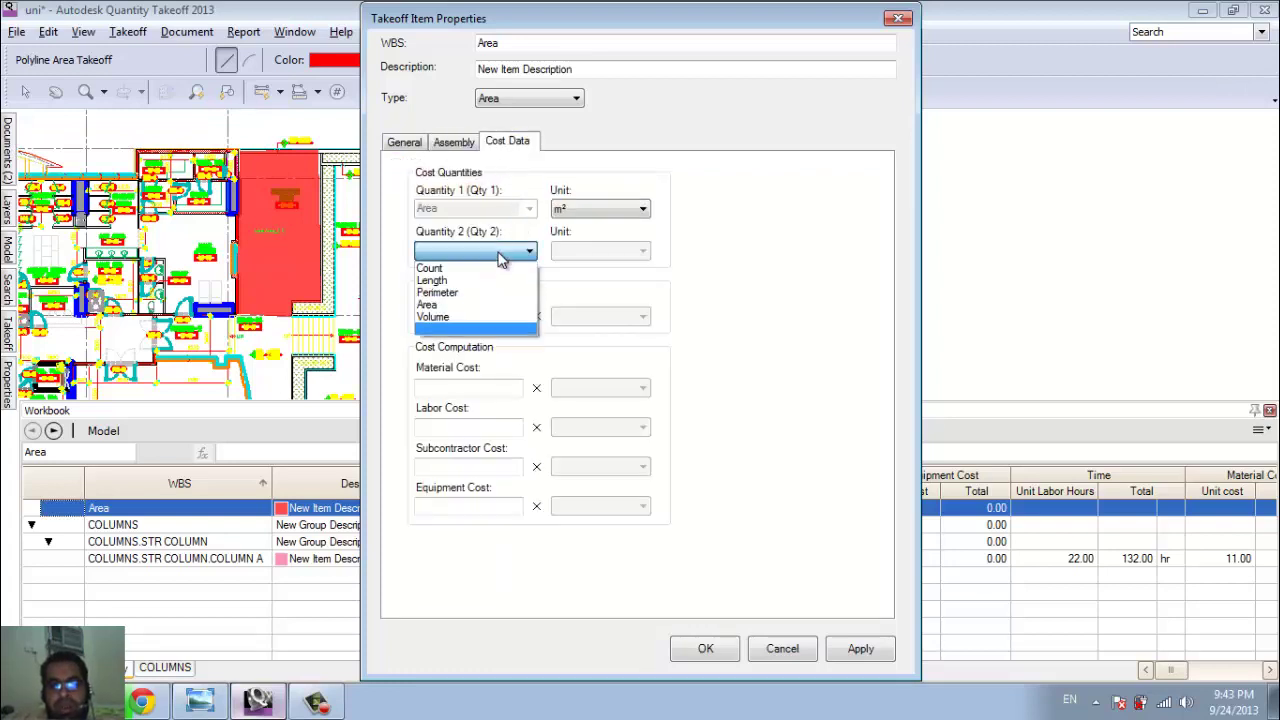
click(470, 318)
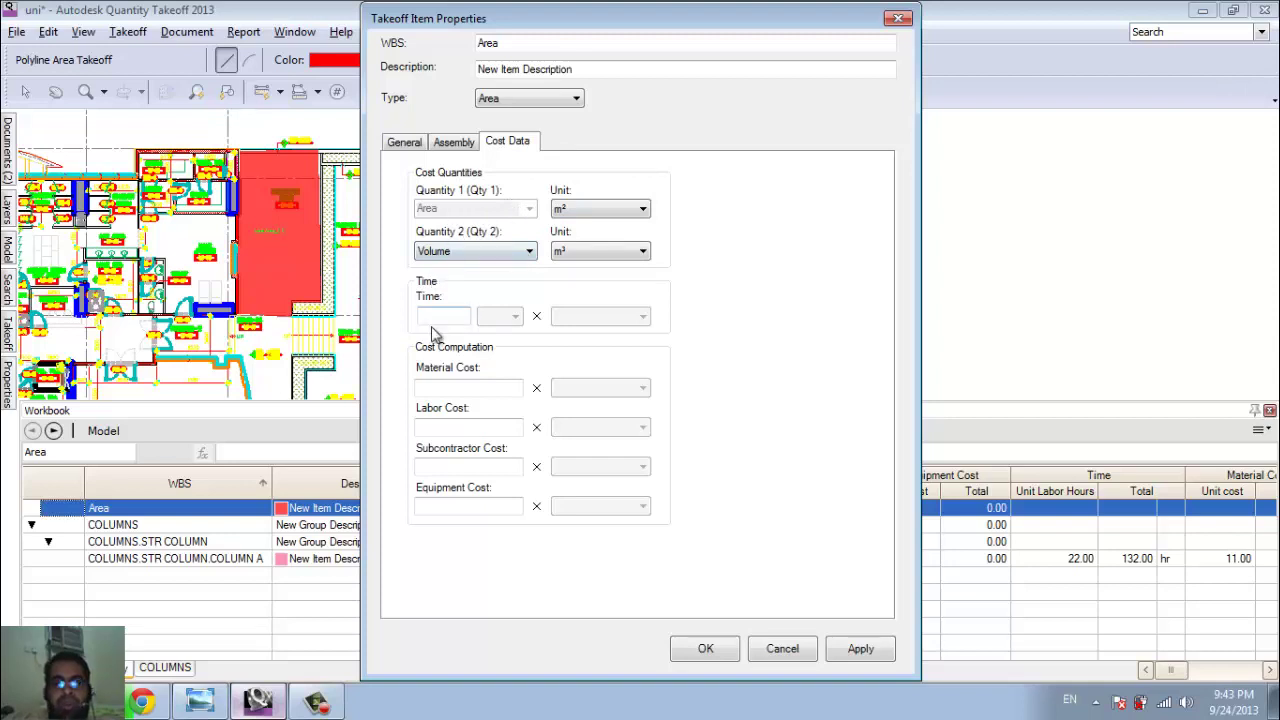
text(2)
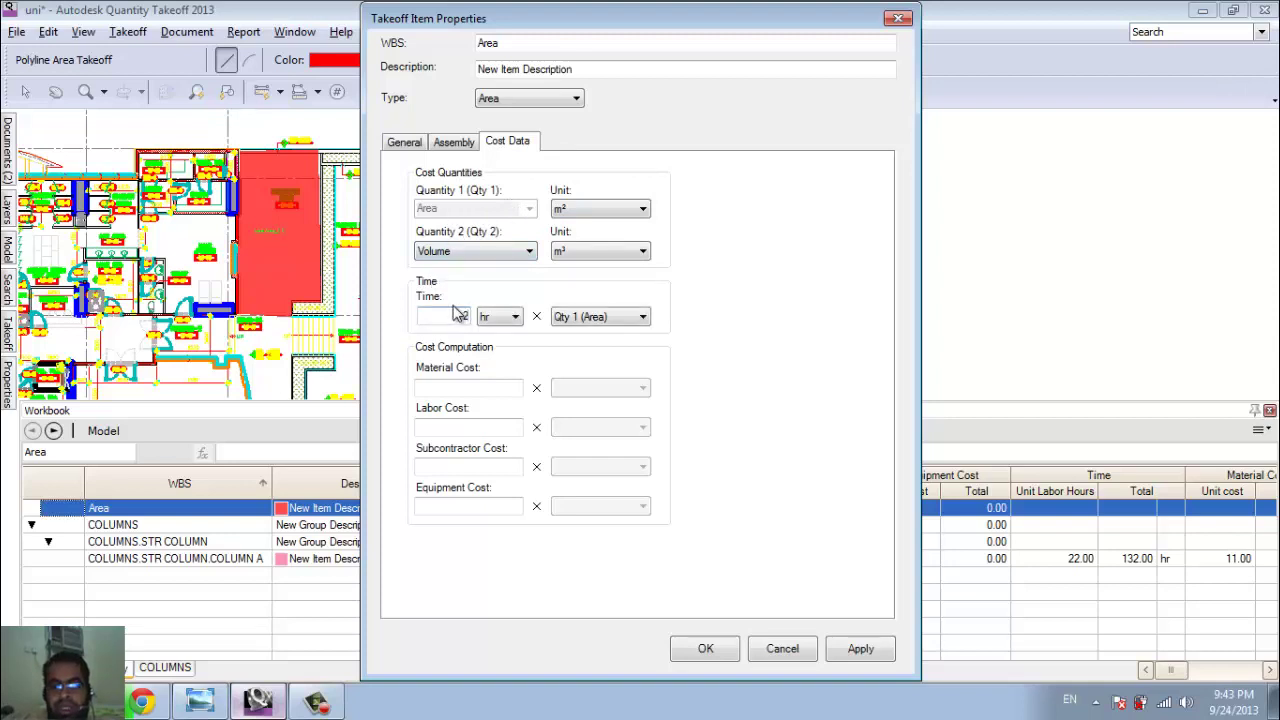
click(451, 389)
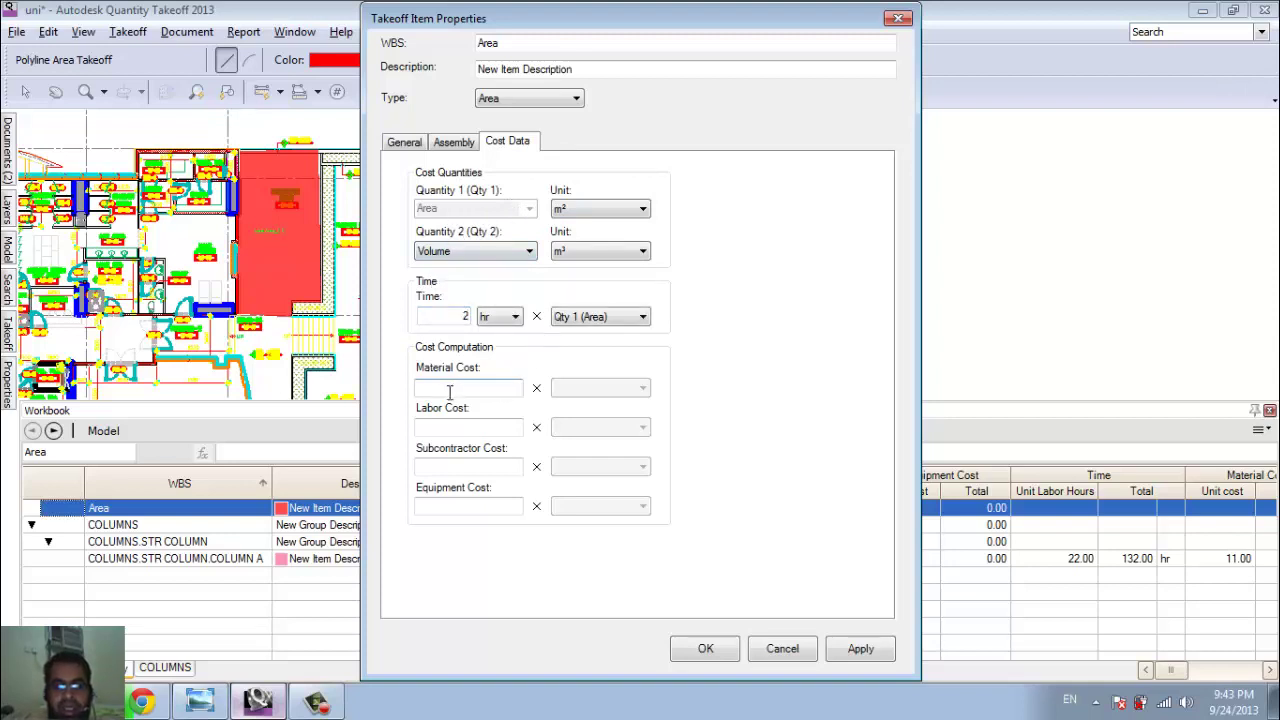
text(22)
click(590, 390)
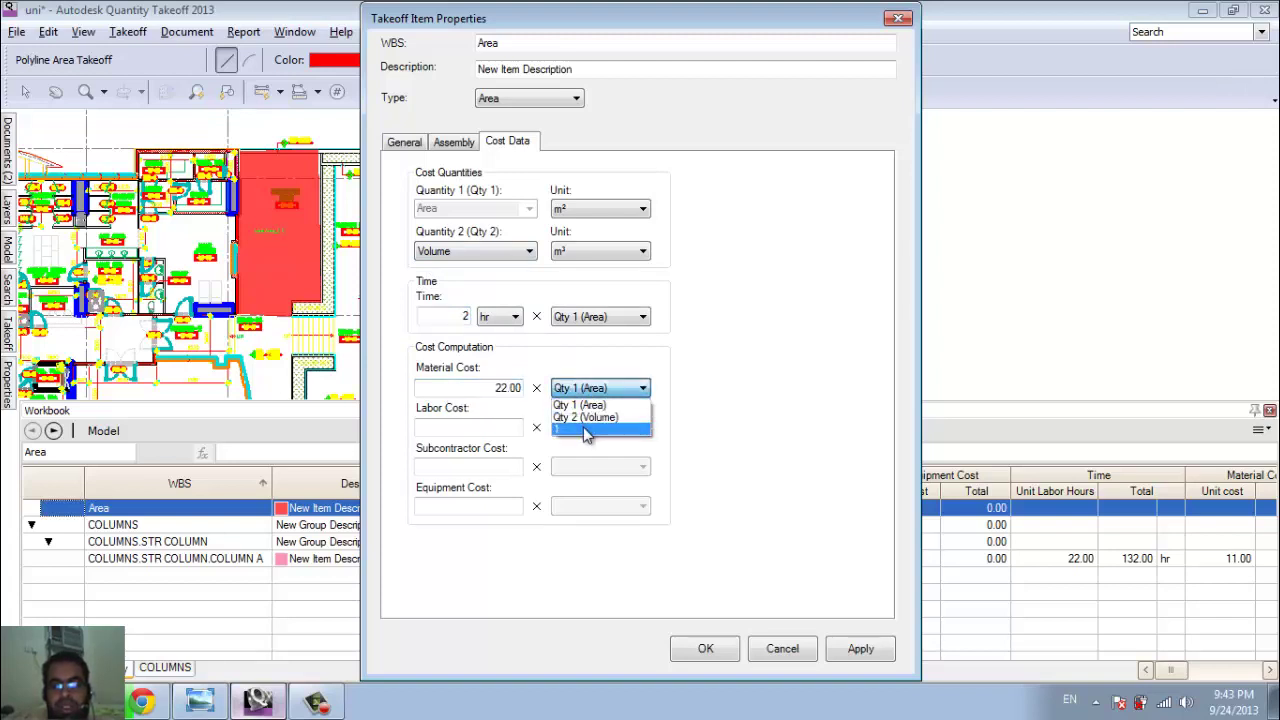
click(587, 429)
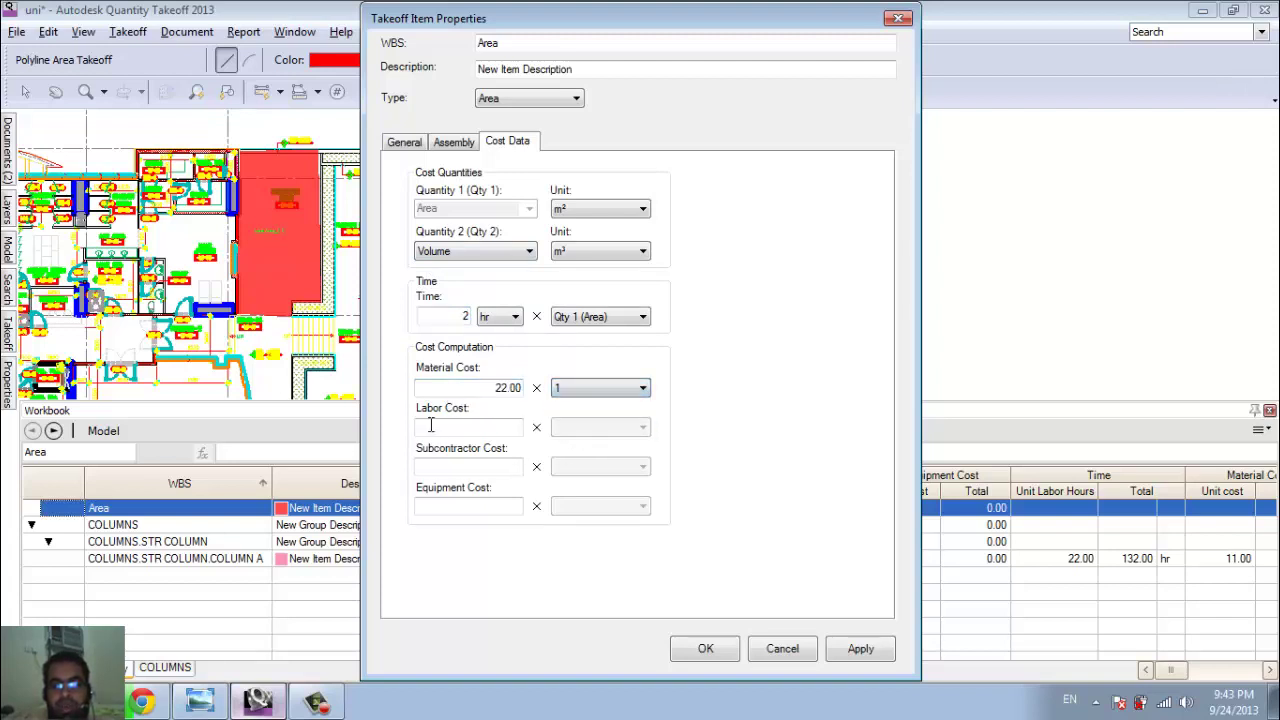
- Enter labor 10, subcontractor 5 and equipment 10 costs, then apply the cost data
click(496, 427)
text(10)
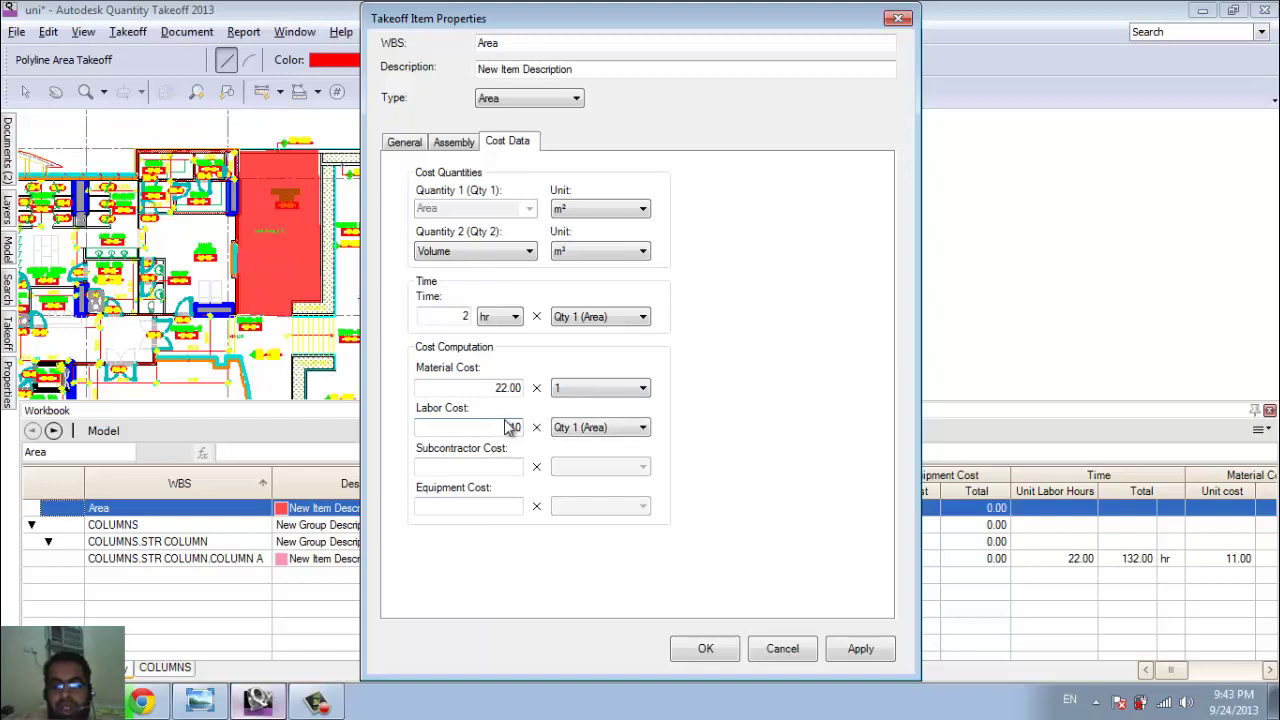
click(507, 465)
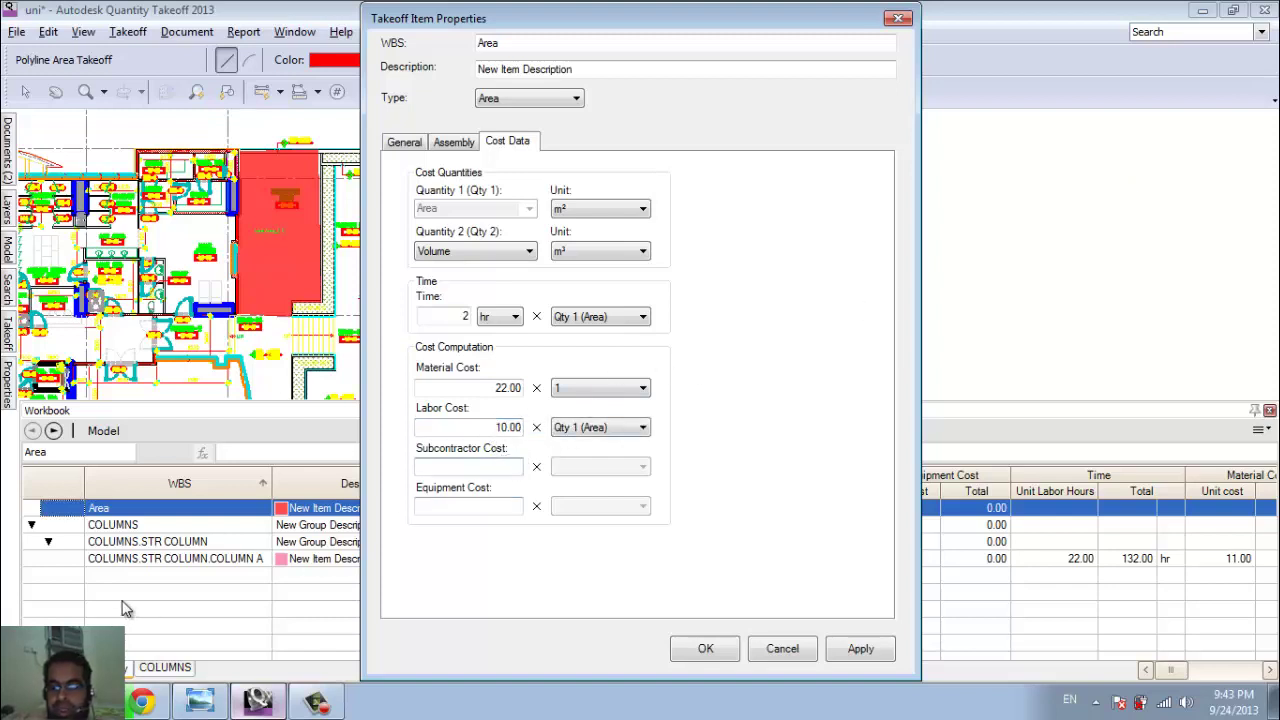
text(5)
click(506, 505)
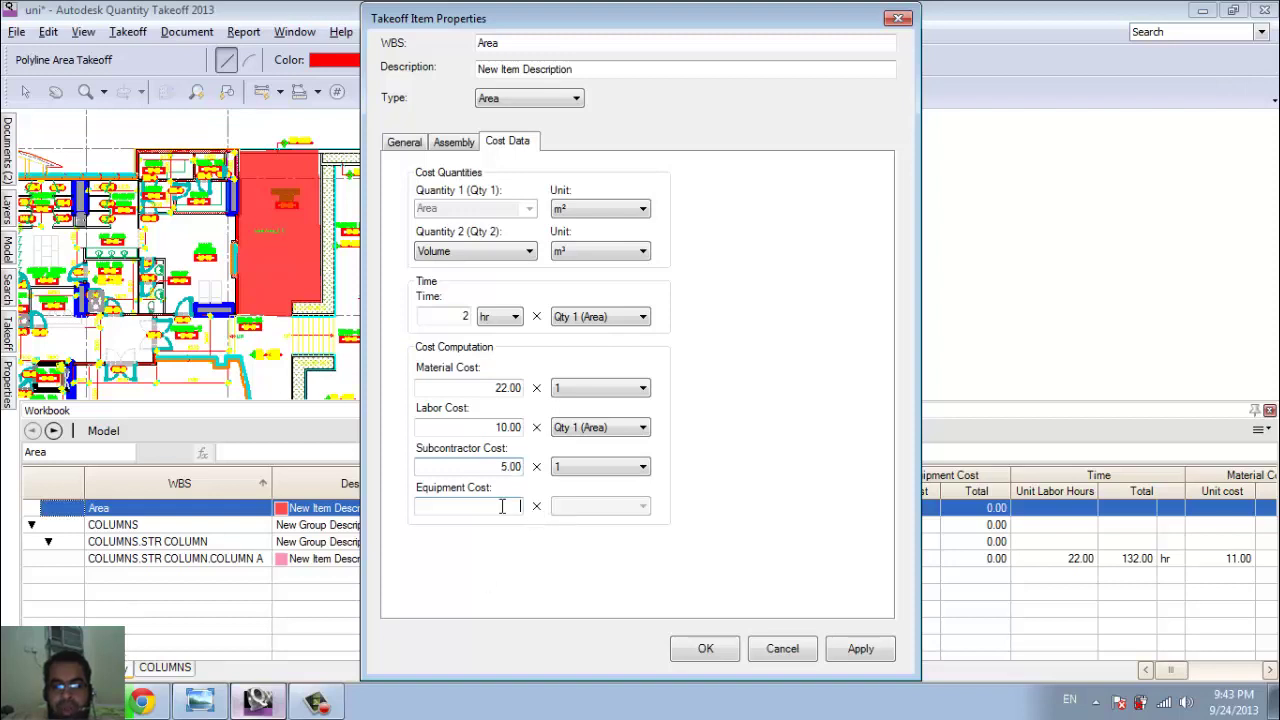
text(10)
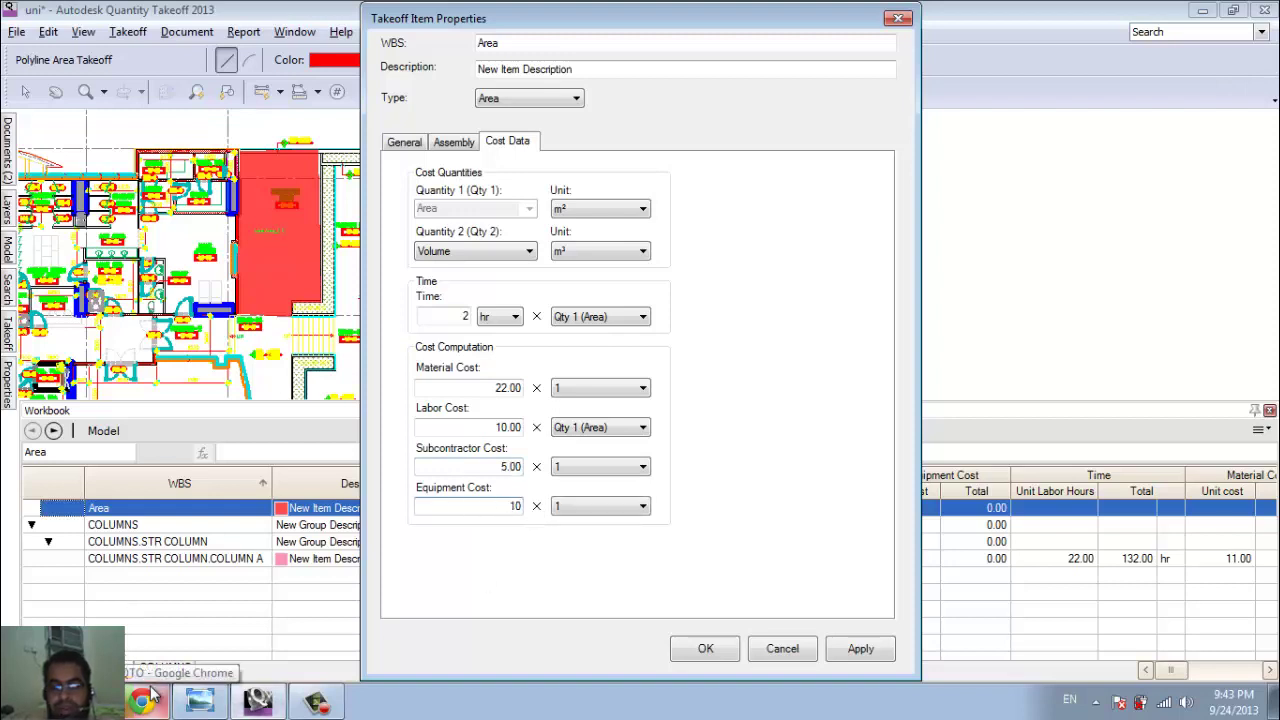
click(700, 650)
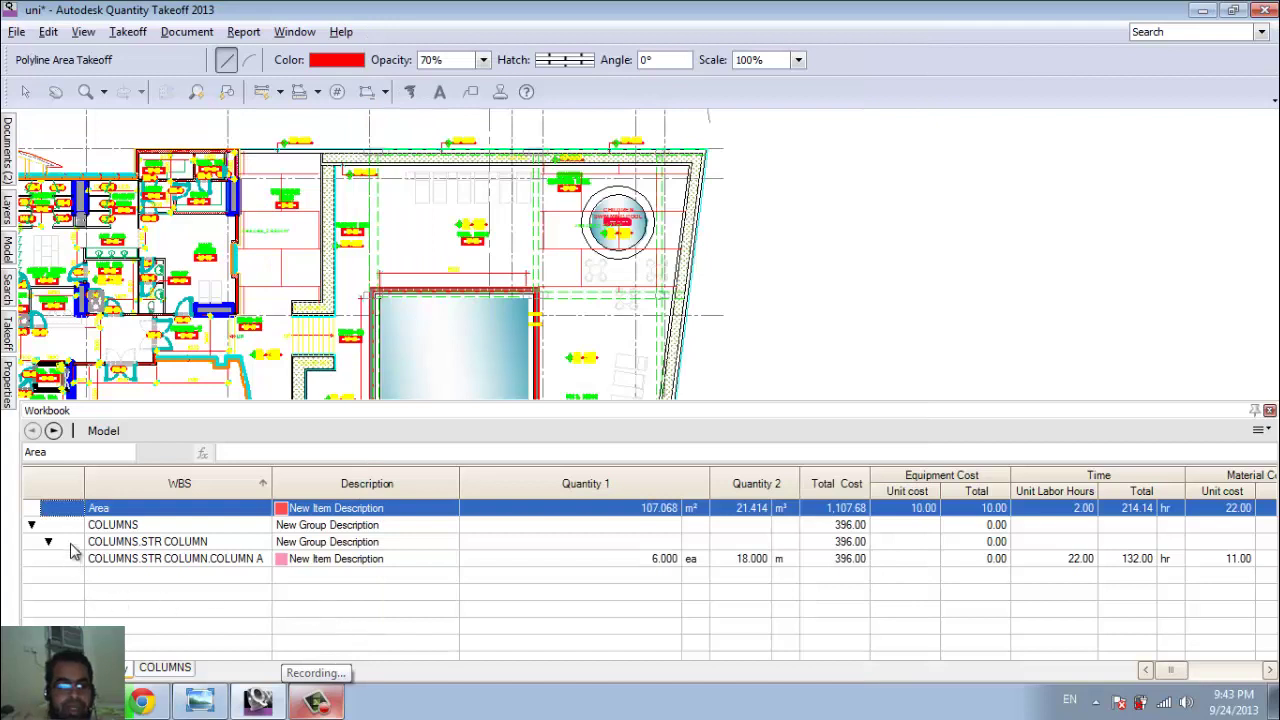
- Create a new top-level FINSH group in the takeoff tree
click(97, 513)
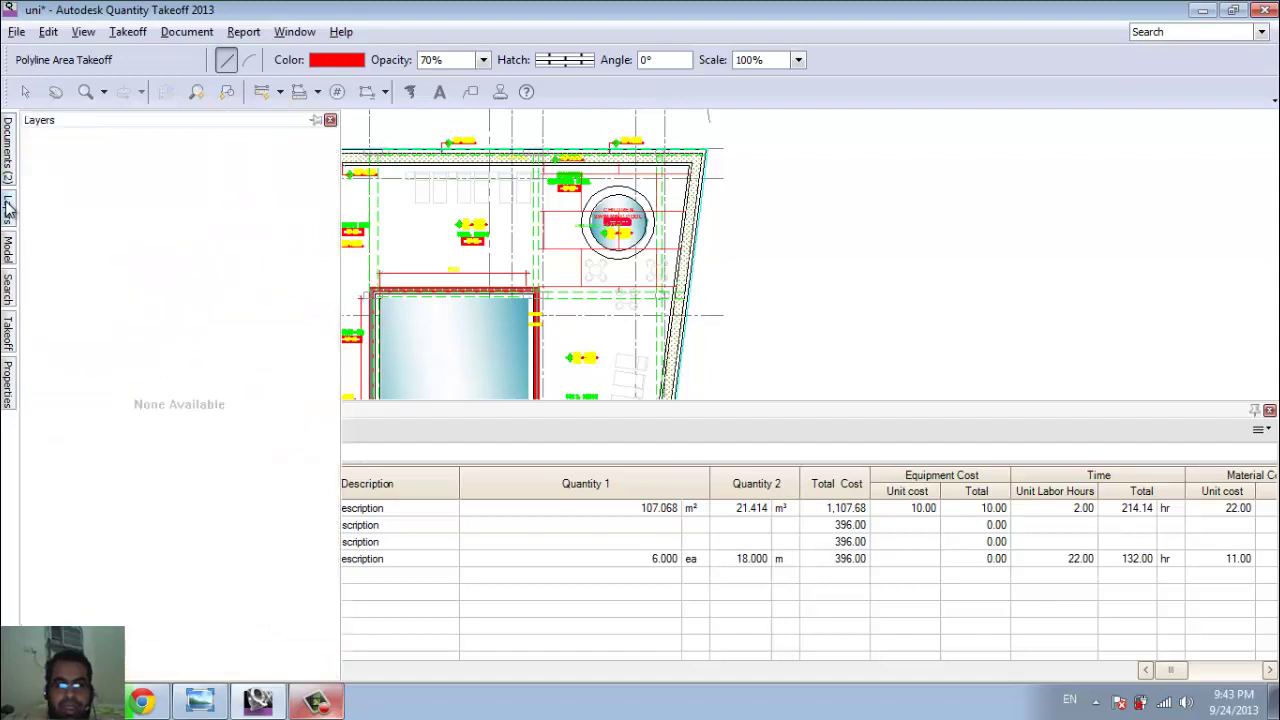
mouse_move(8, 328)
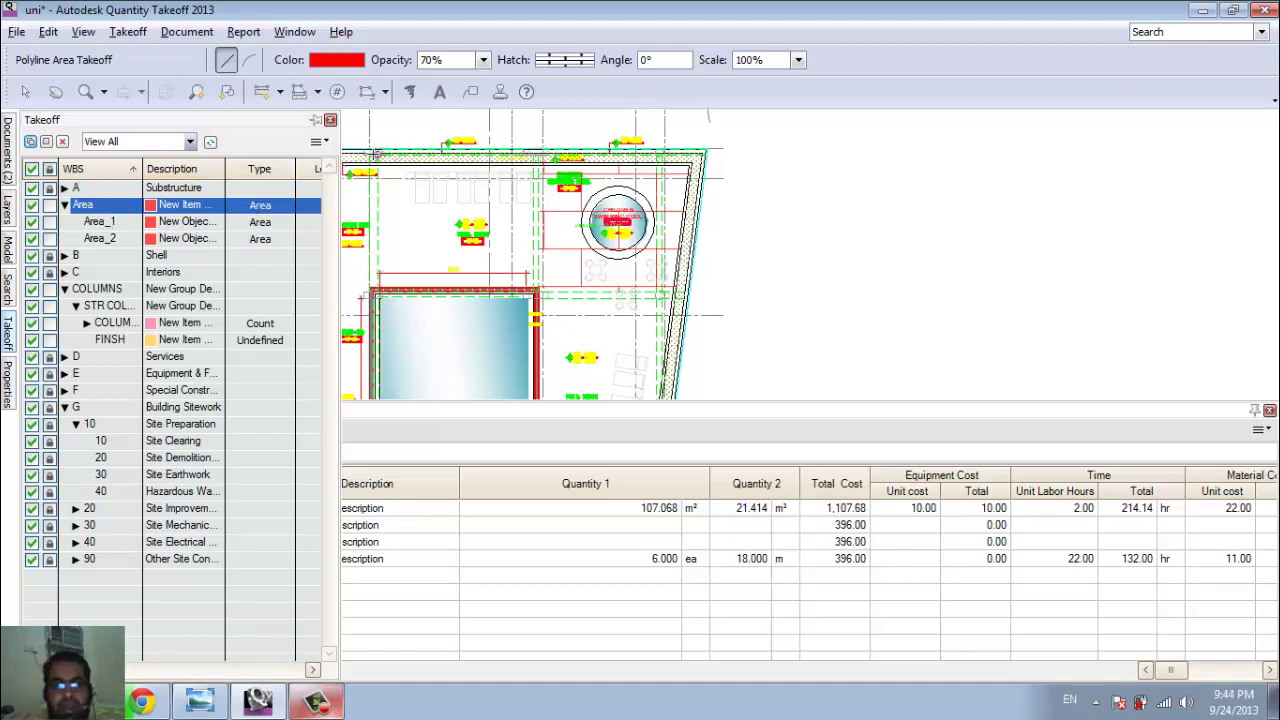
click(31, 142)
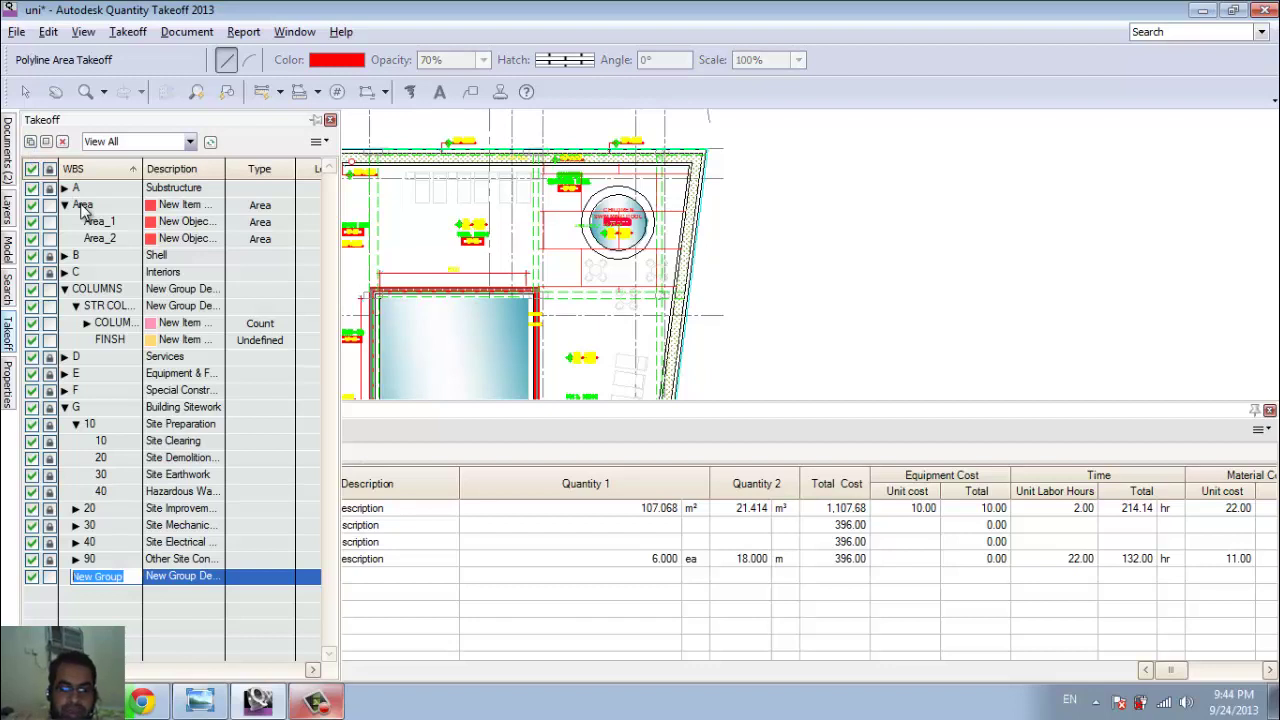
text(FINISH)
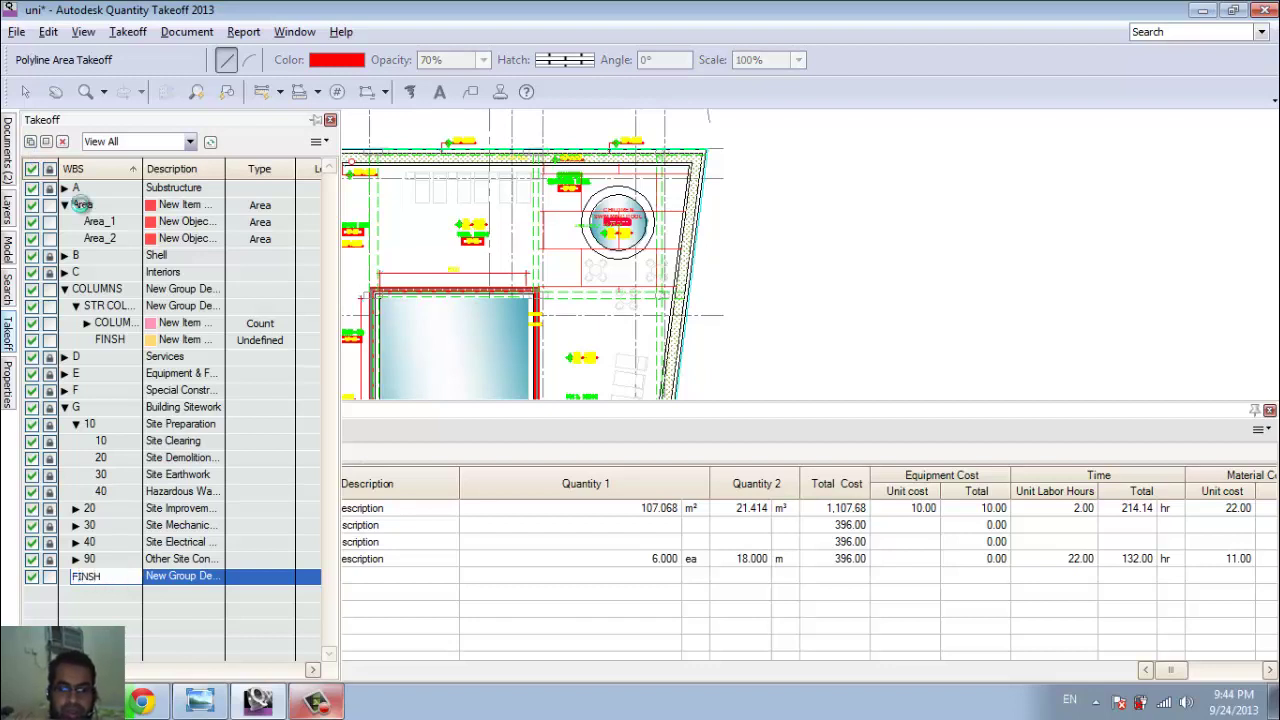
key(Return)
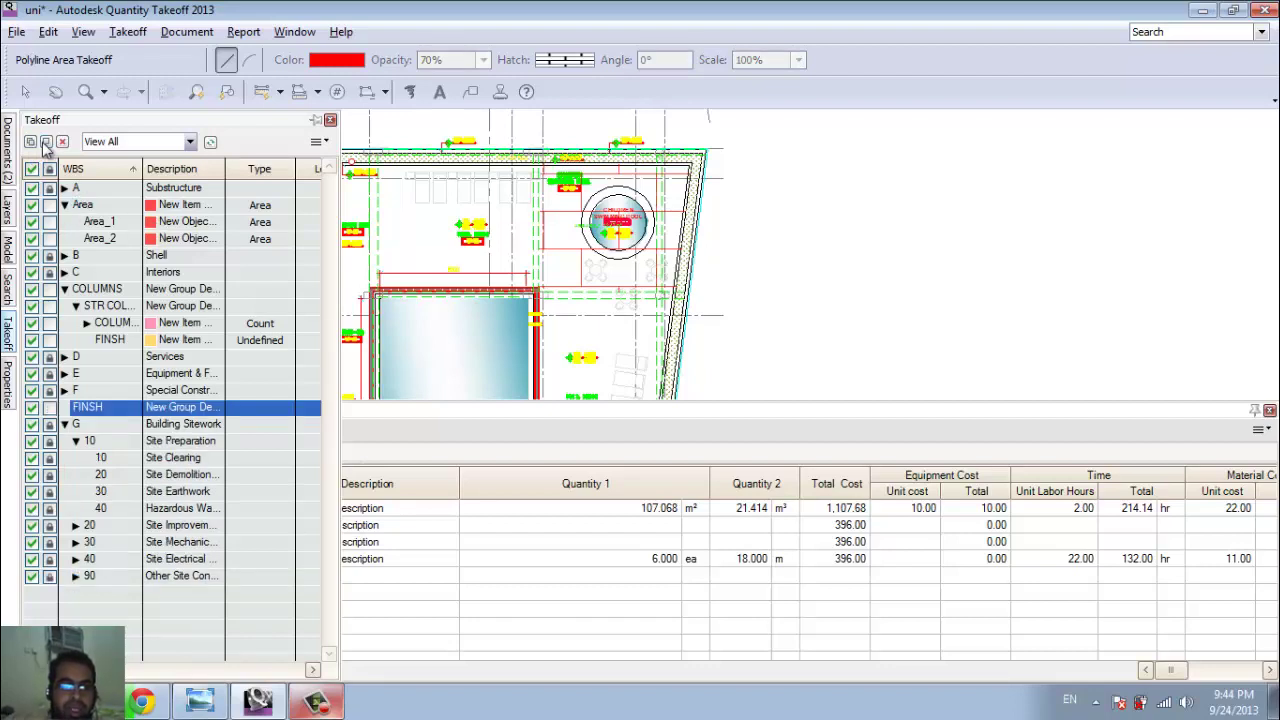
- Add the FINSH WALL item under FINSH with its Type set to Linear
click(46, 142)
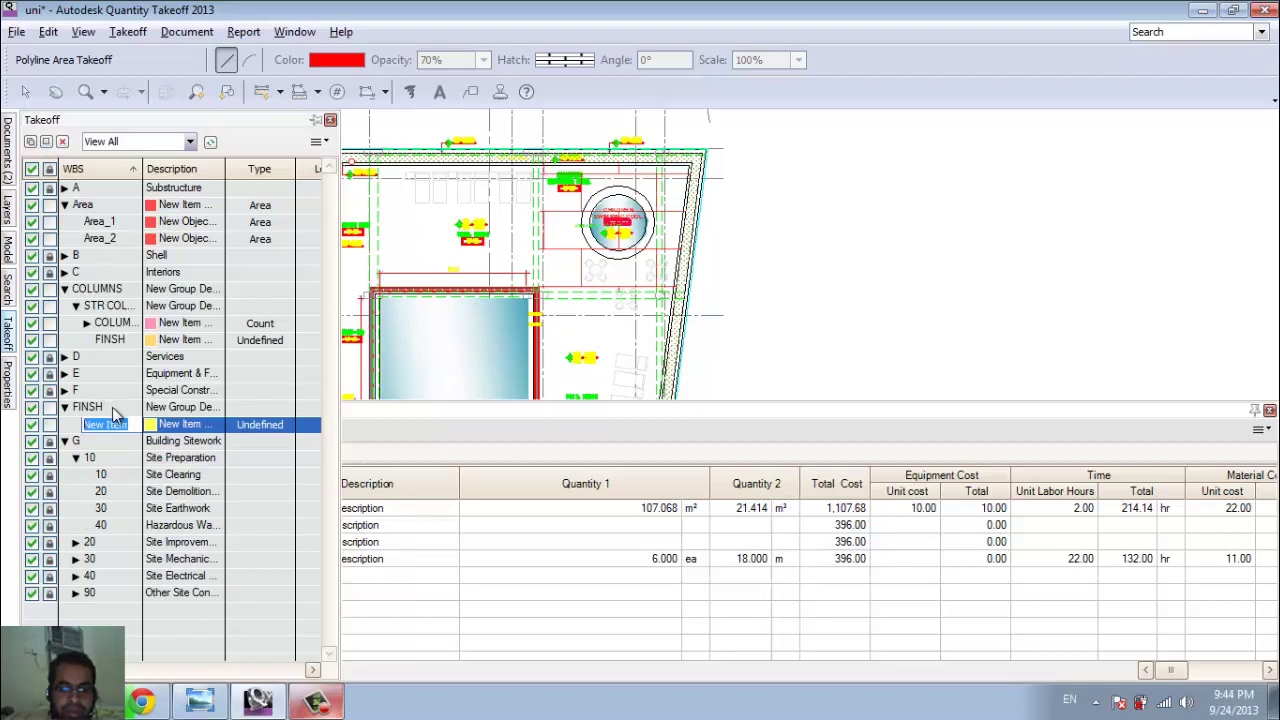
text(FINSH W...)
click(287, 426)
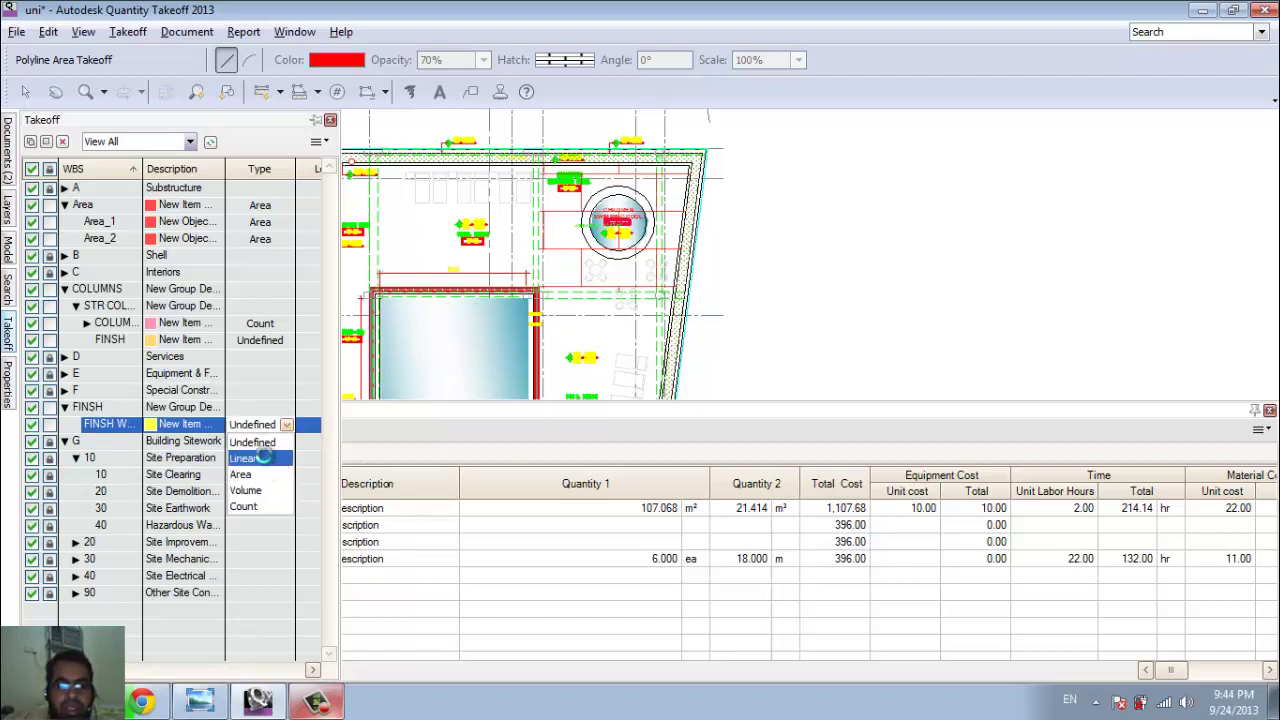
click(262, 457)
- Measure three finish wall segments with Single-Click Linear Takeoff
click(282, 93)
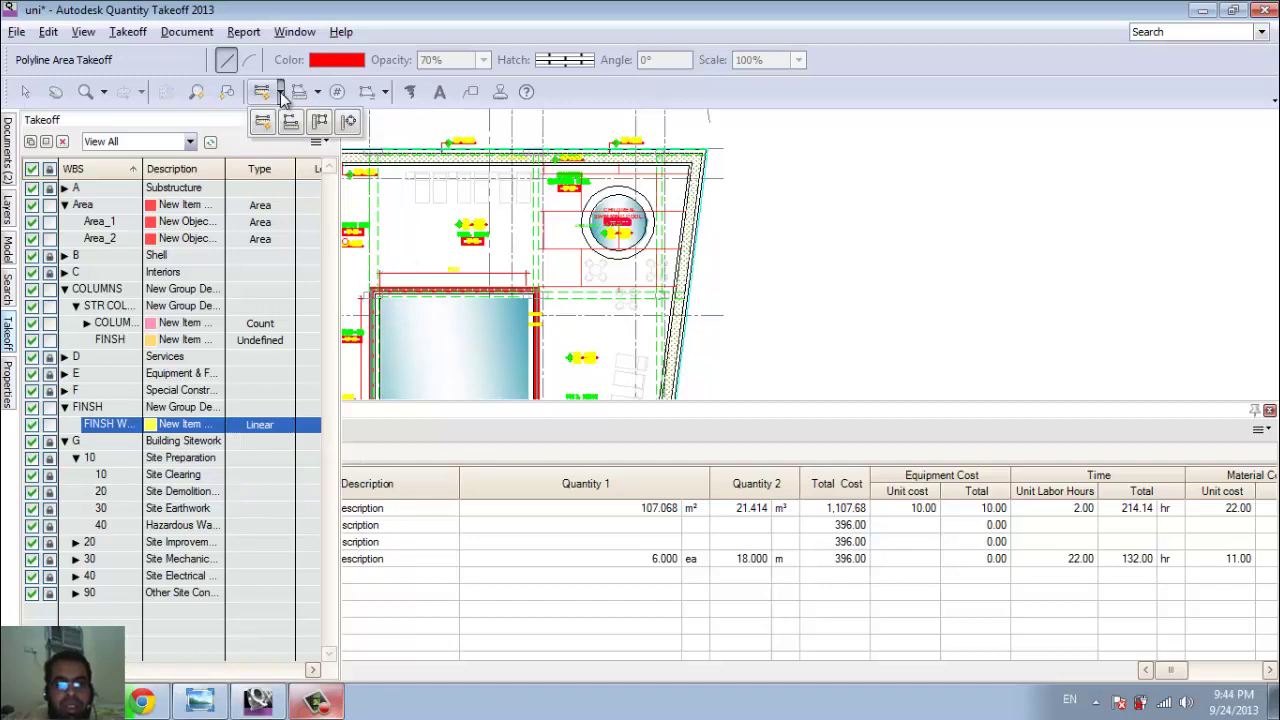
click(263, 123)
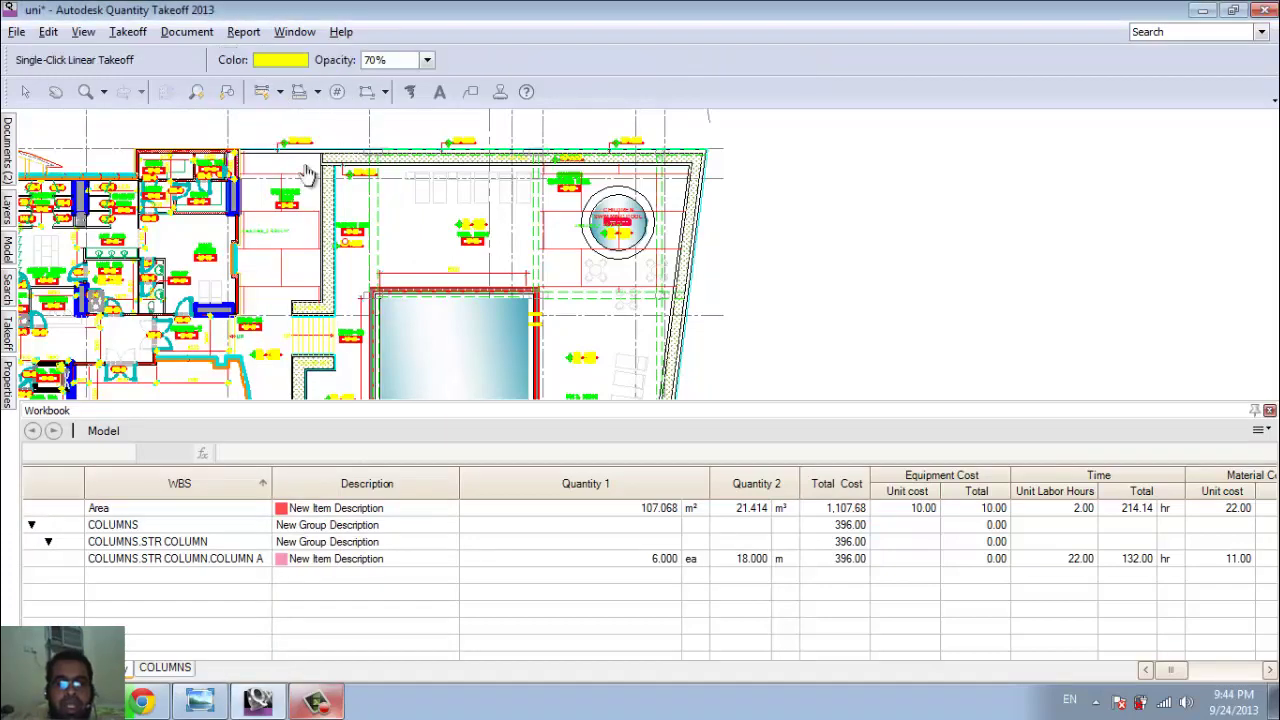
scroll(330, 190, up, 5)
scroll(390, 215, down, 8)
scroll(390, 230, up, 5)
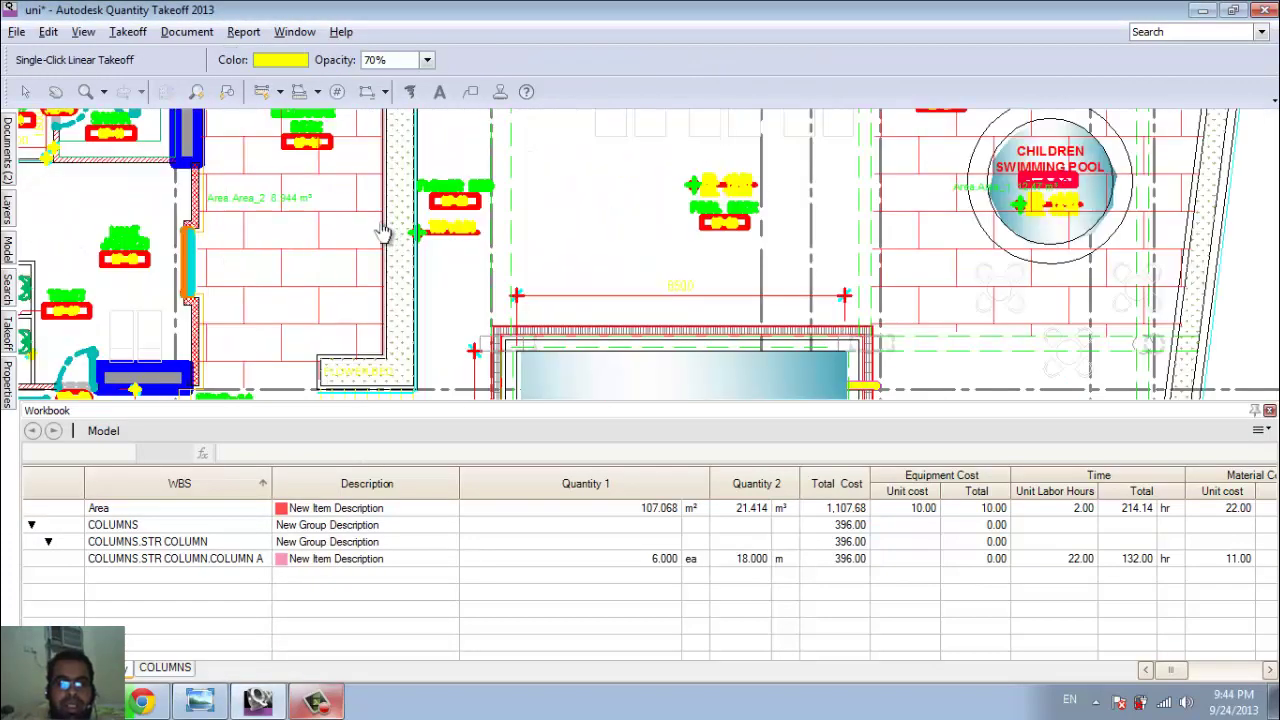
click(384, 230)
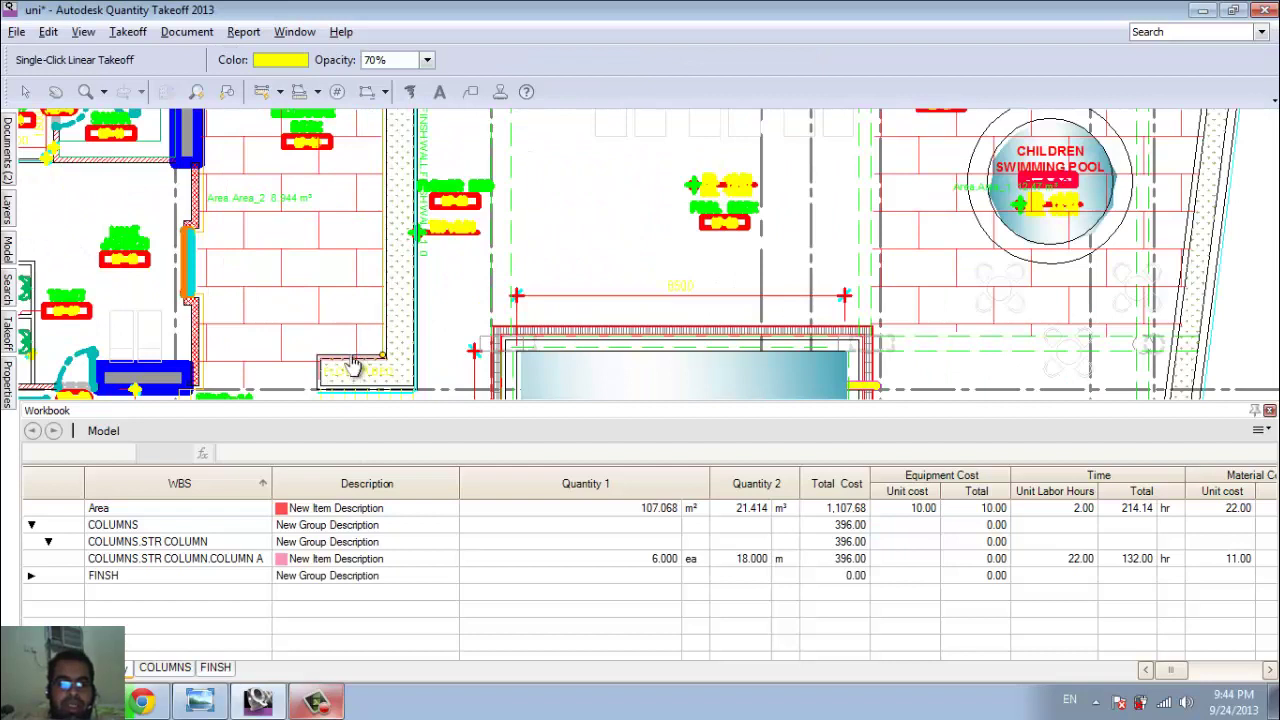
click(350, 367)
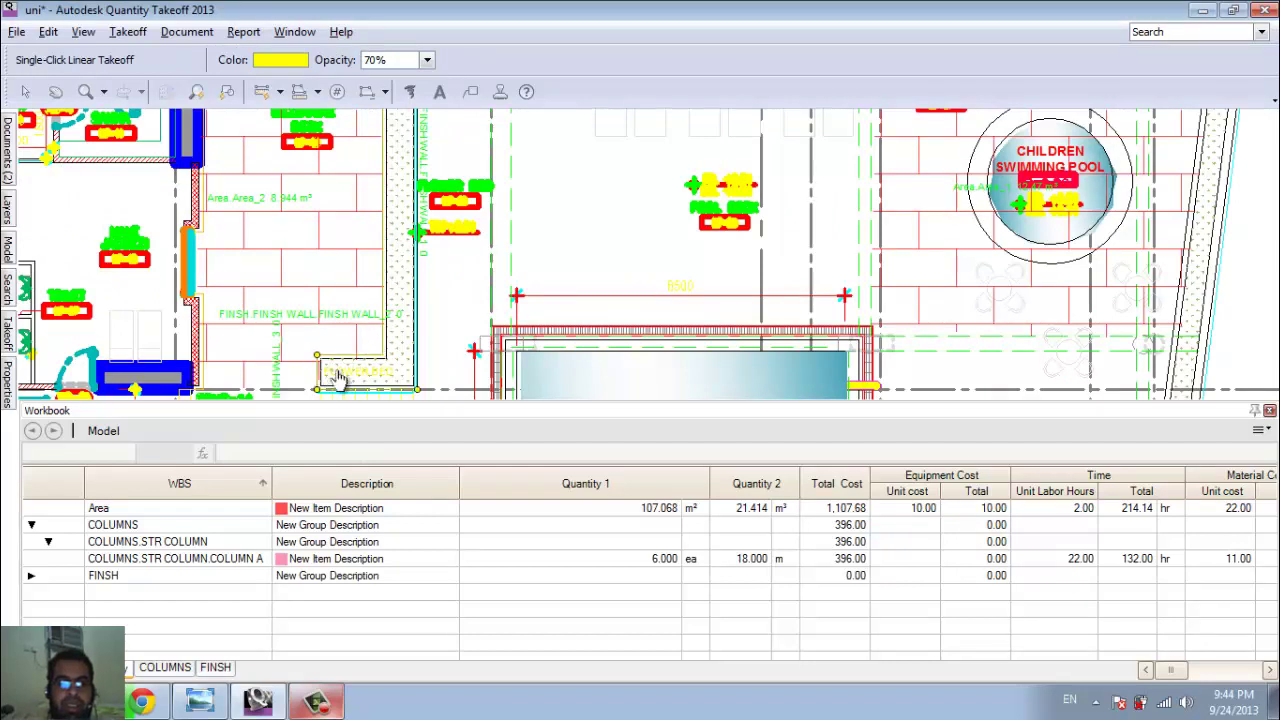
click(380, 388)
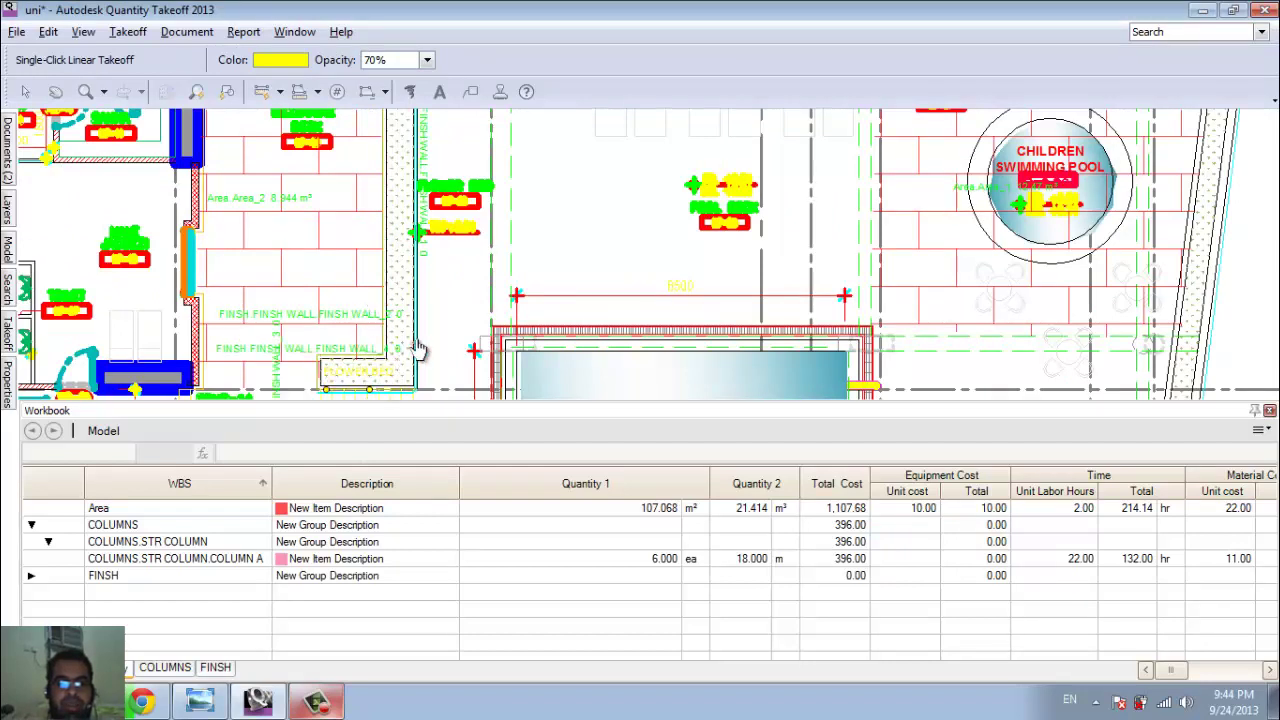
scroll(443, 286, down, 5)
- Switch to Polyline Linear Takeoff and trace a further finish wall on the plan
click(280, 91)
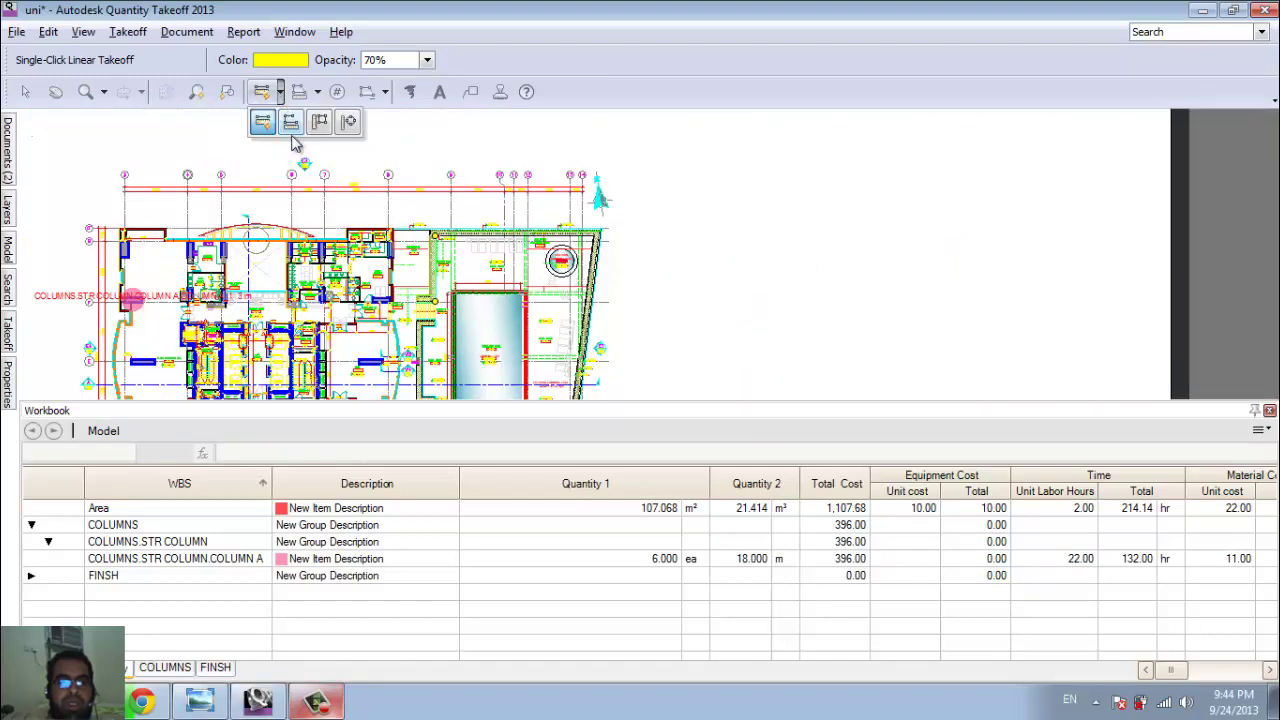
click(290, 122)
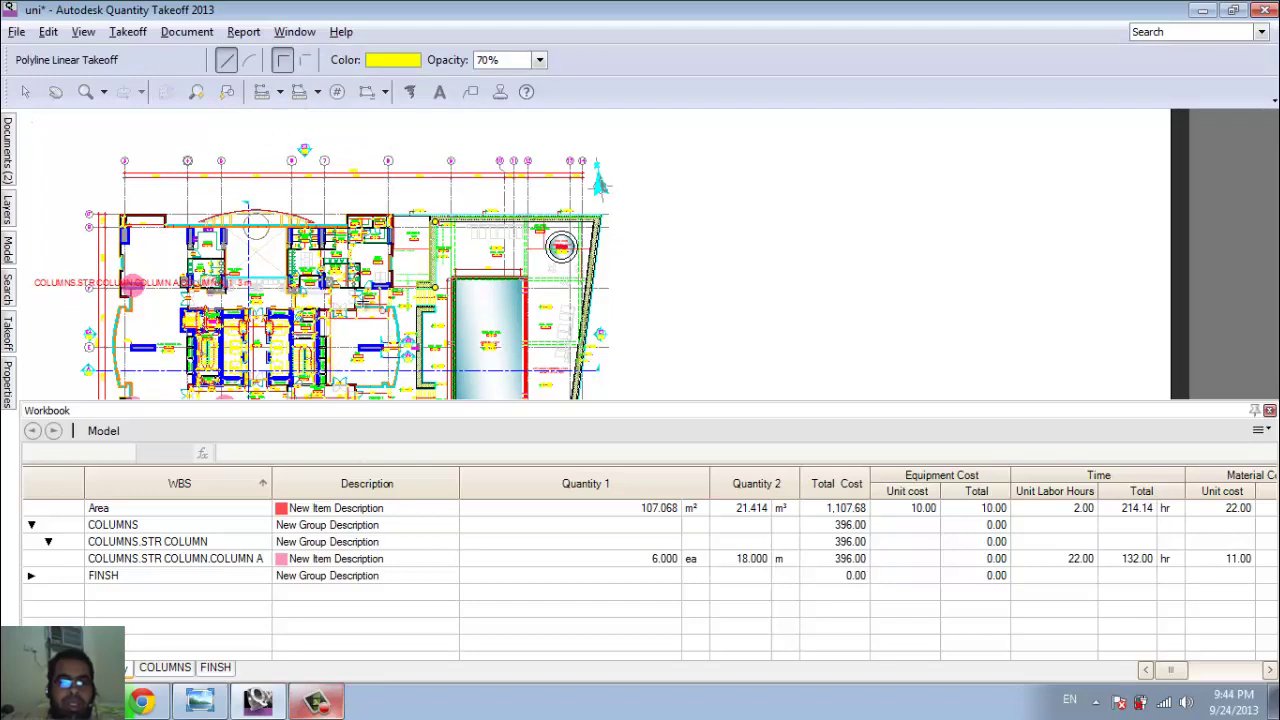
scroll(398, 300, up, 5)
scroll(398, 297, down, 3)
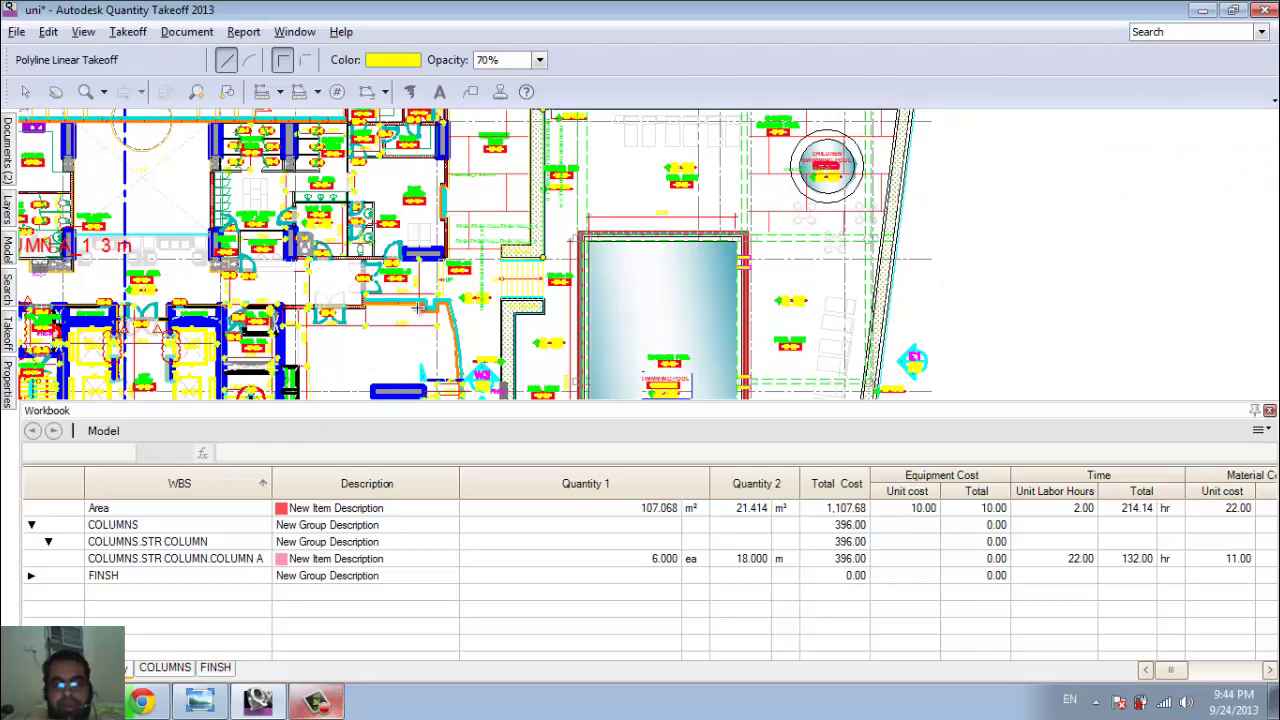
scroll(432, 313, up, 5)
scroll(437, 271, down, 2)
click(425, 276)
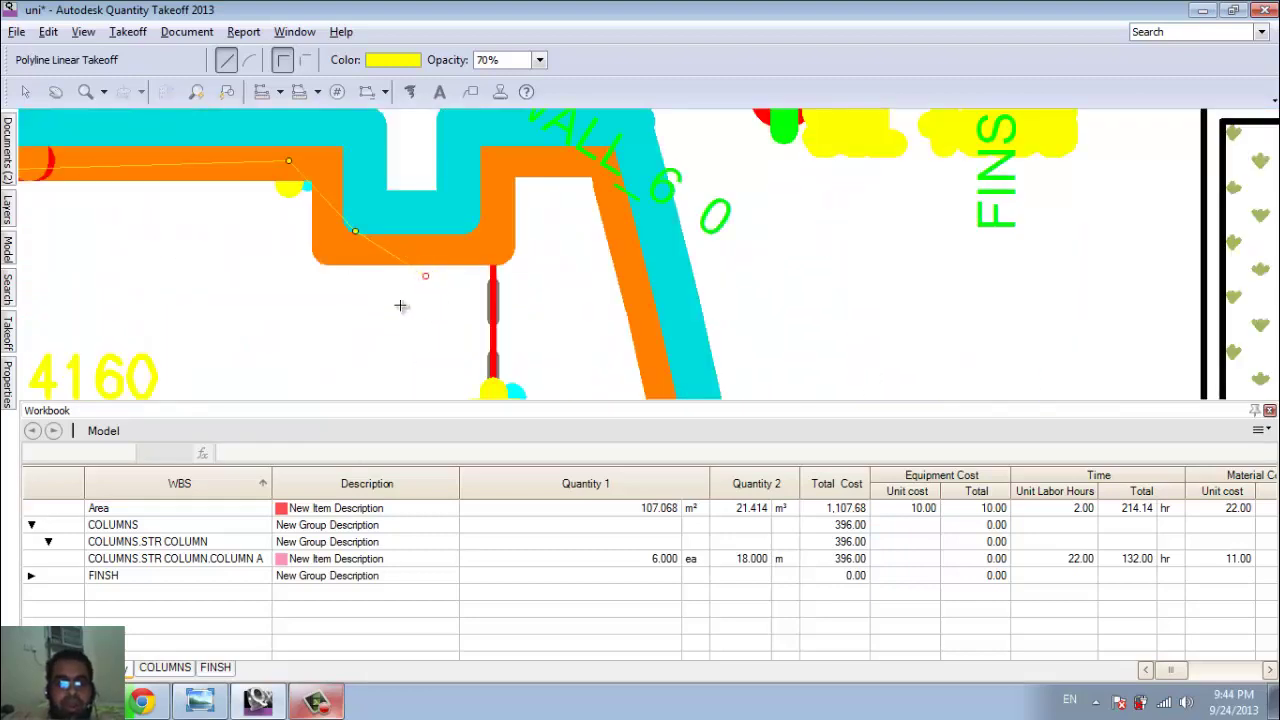
scroll(415, 297, down, 5)
scroll(444, 316, up, 5)
scroll(426, 303, down, 4)
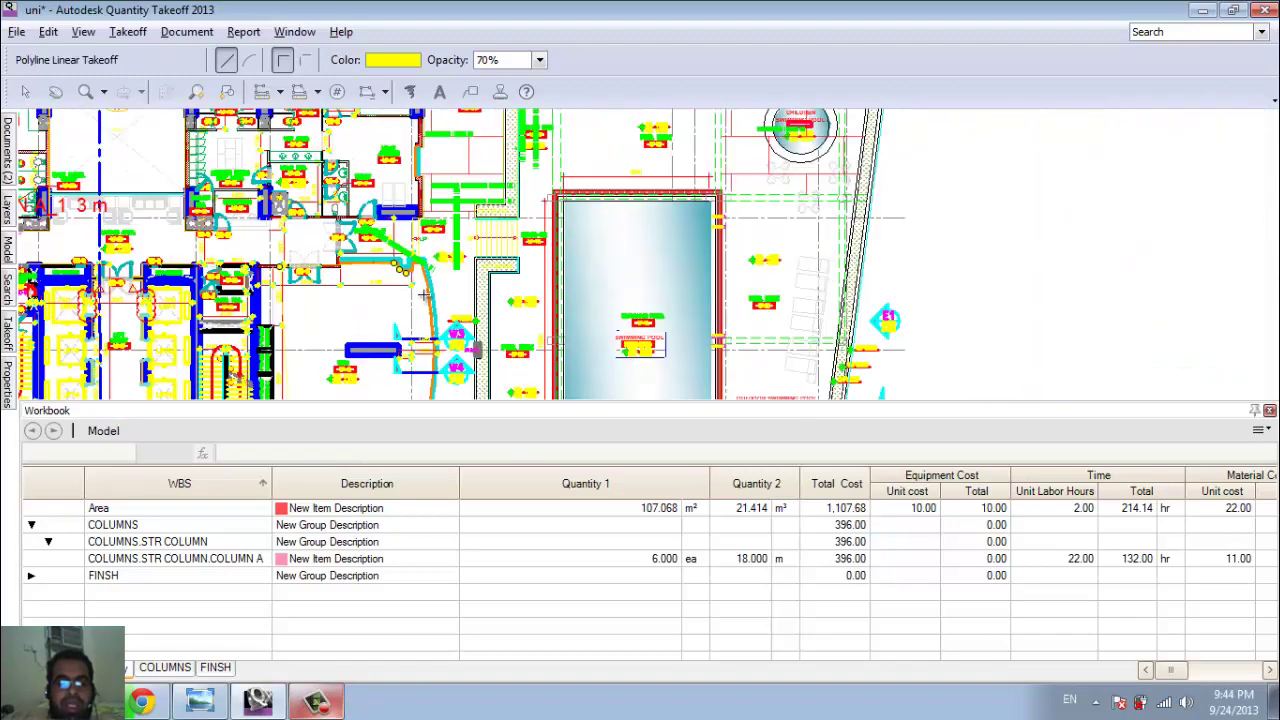
scroll(260, 320, down, 1)
- Reopen the Takeoff tree and check FINSH WALL's Assembly tab, closing its Properties unchanged
click(12, 340)
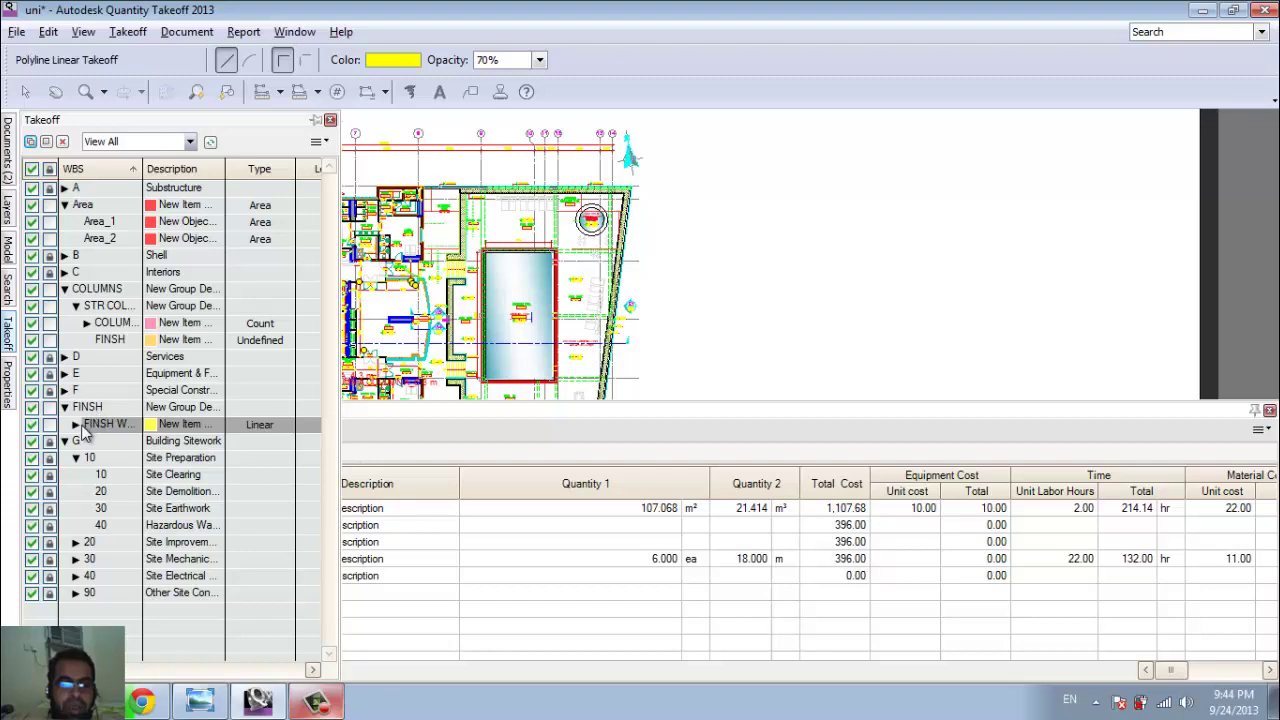
right_click(116, 427)
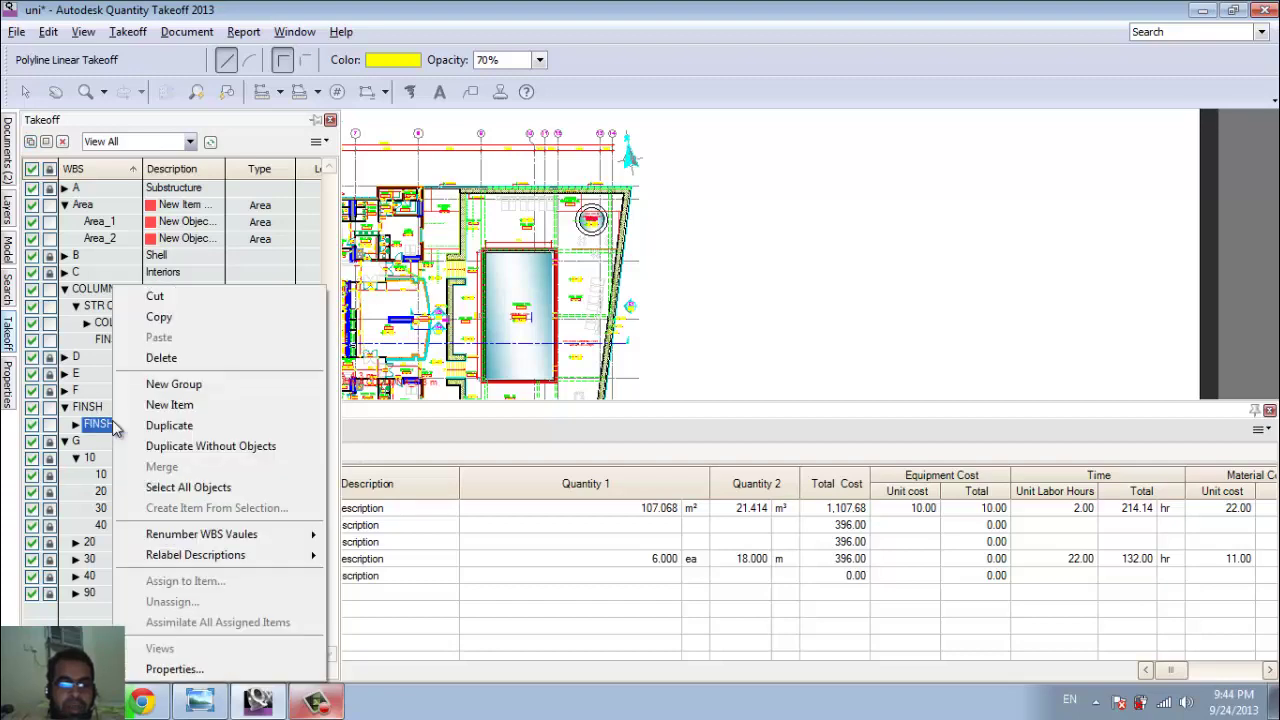
click(217, 669)
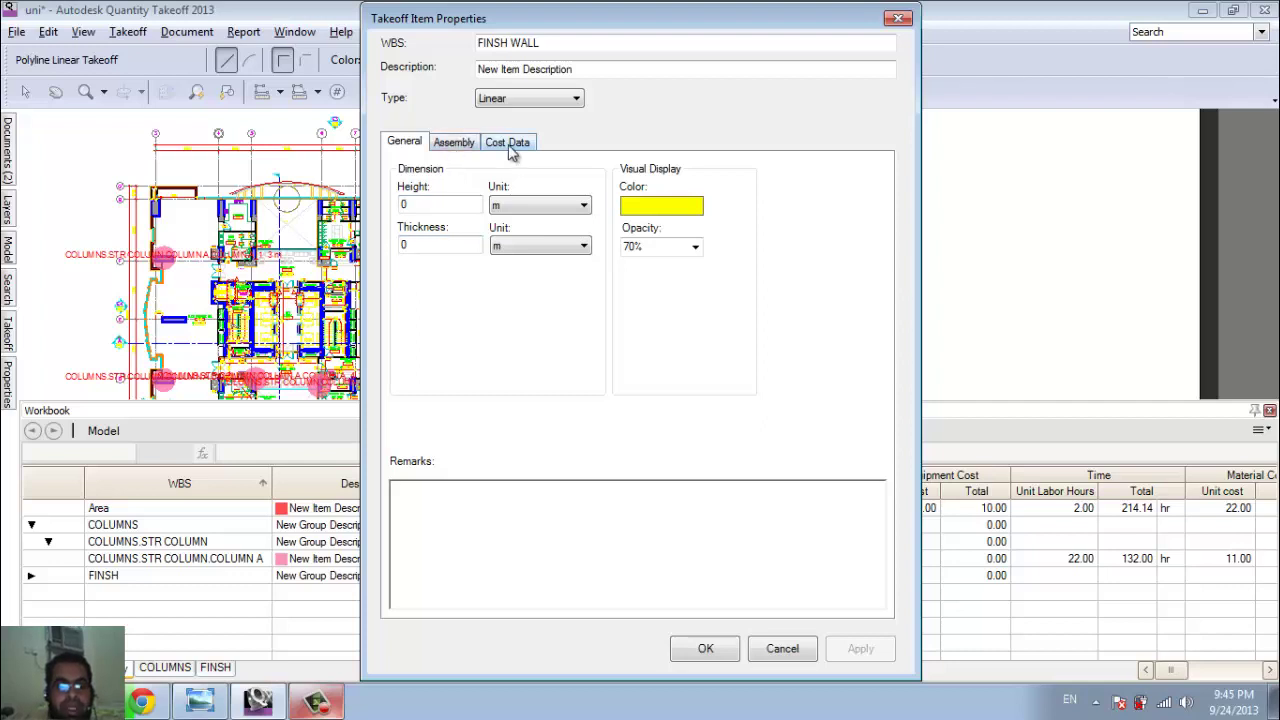
click(458, 146)
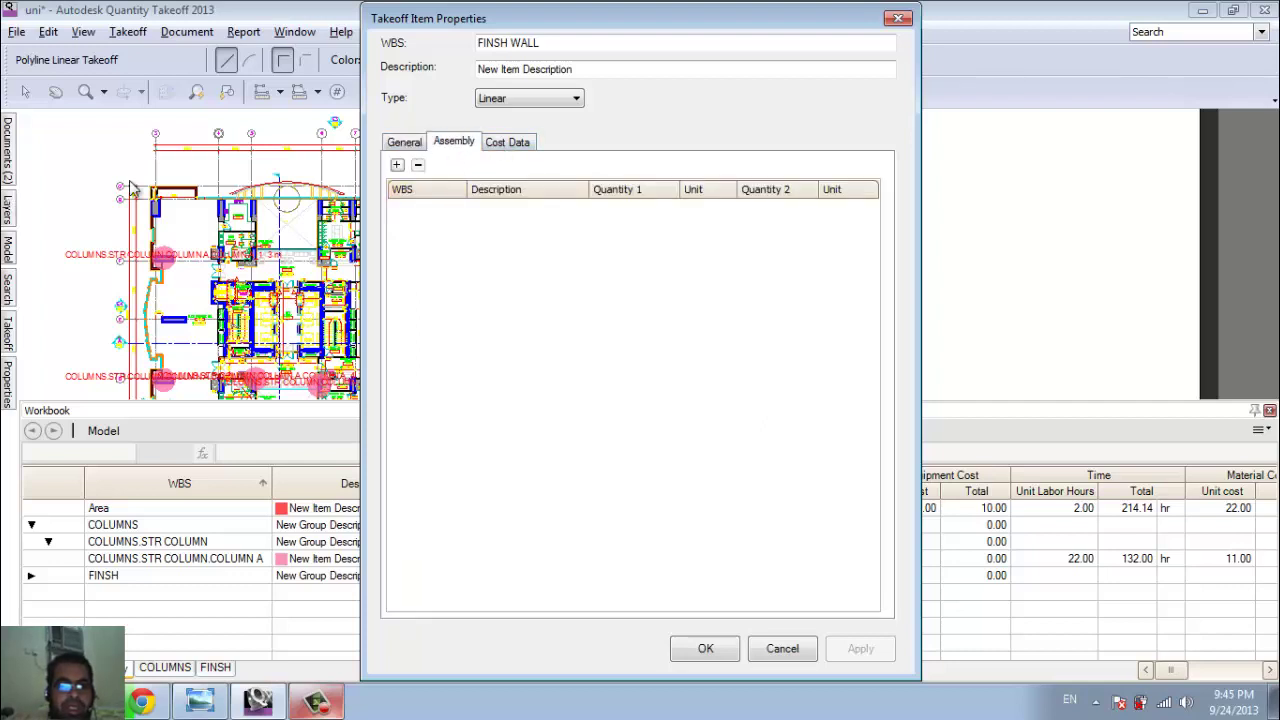
click(898, 18)
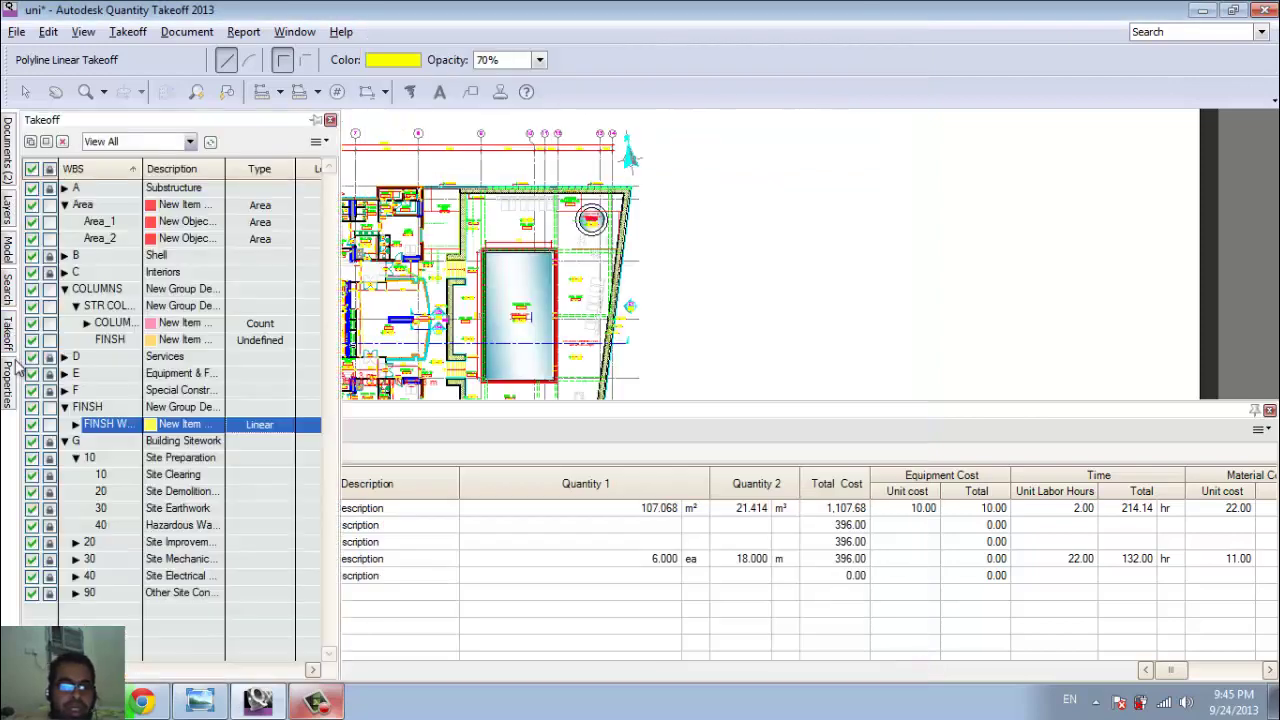
mouse_move(8, 328)
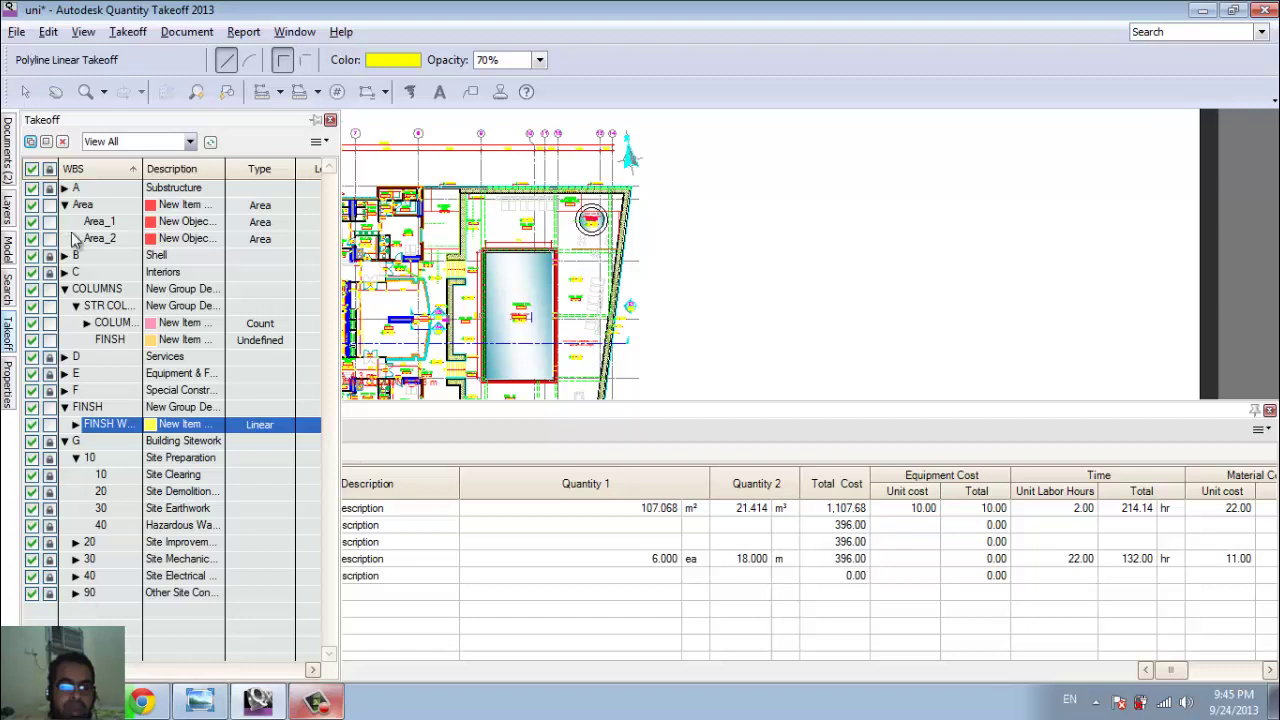
- Add a new takeoff group named الخامات
click(31, 143)
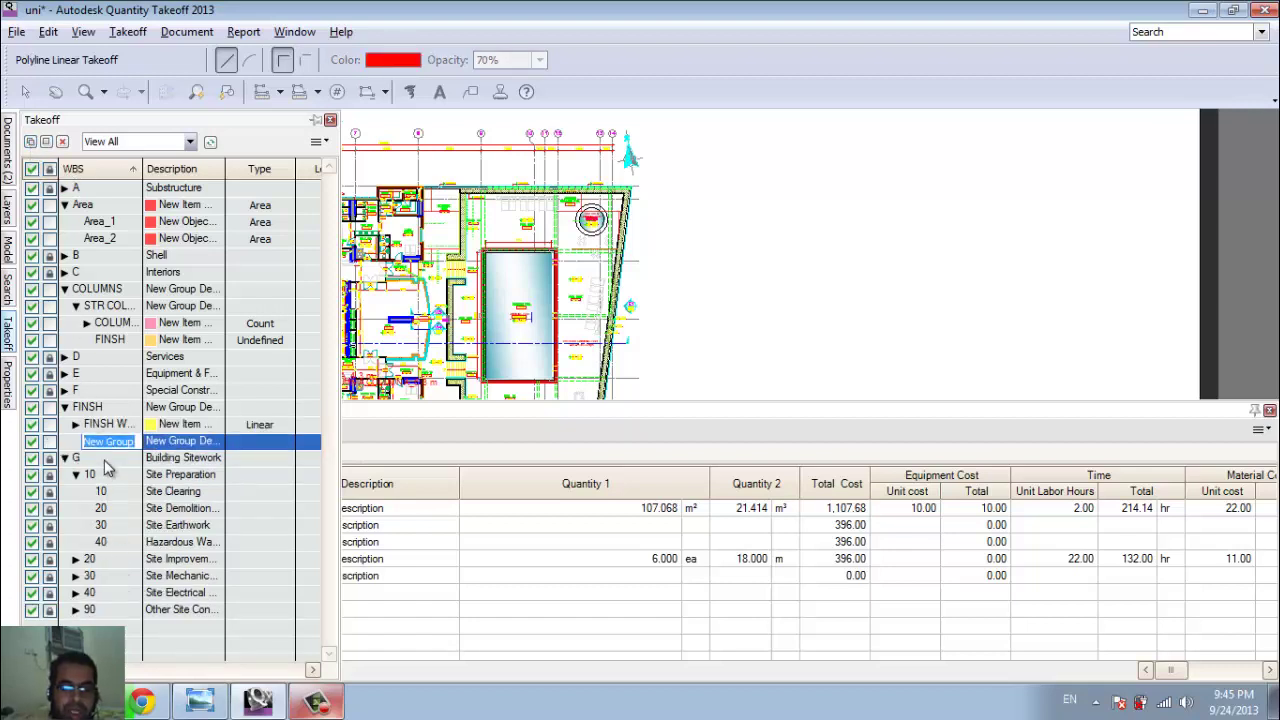
key(alt+shift)
text(البلاط)
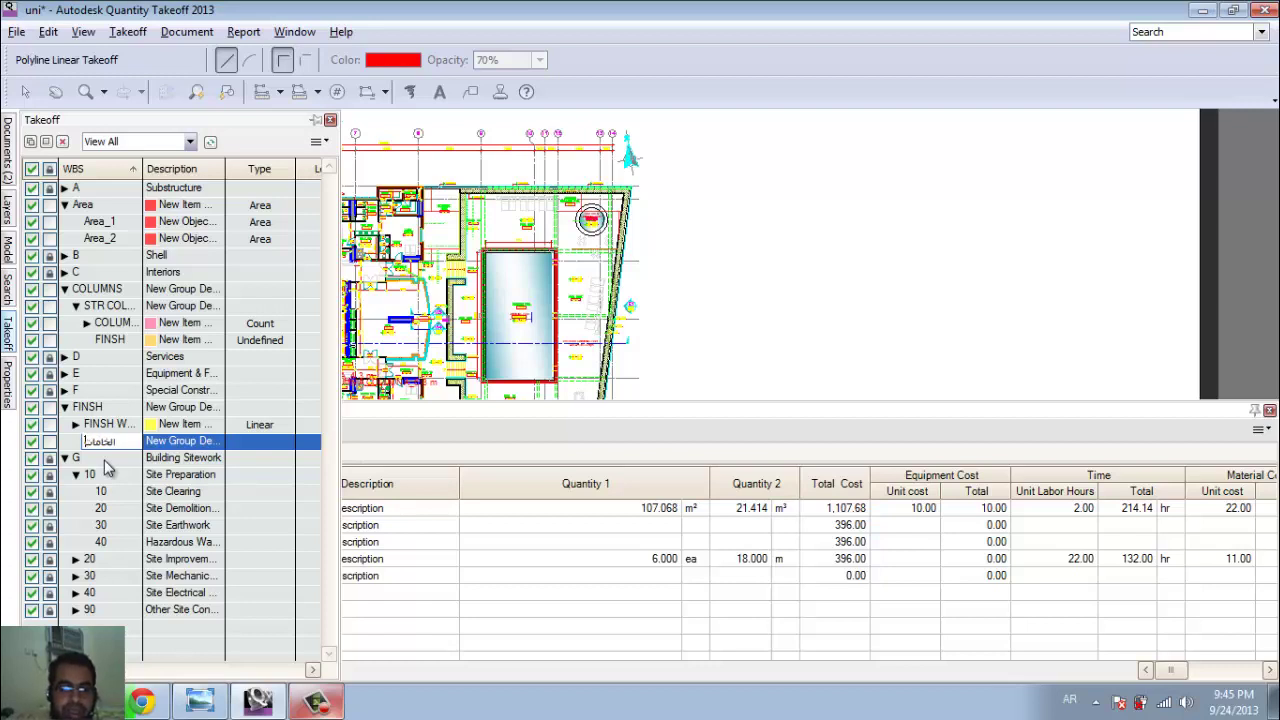
text(الخامات)
key(Return)
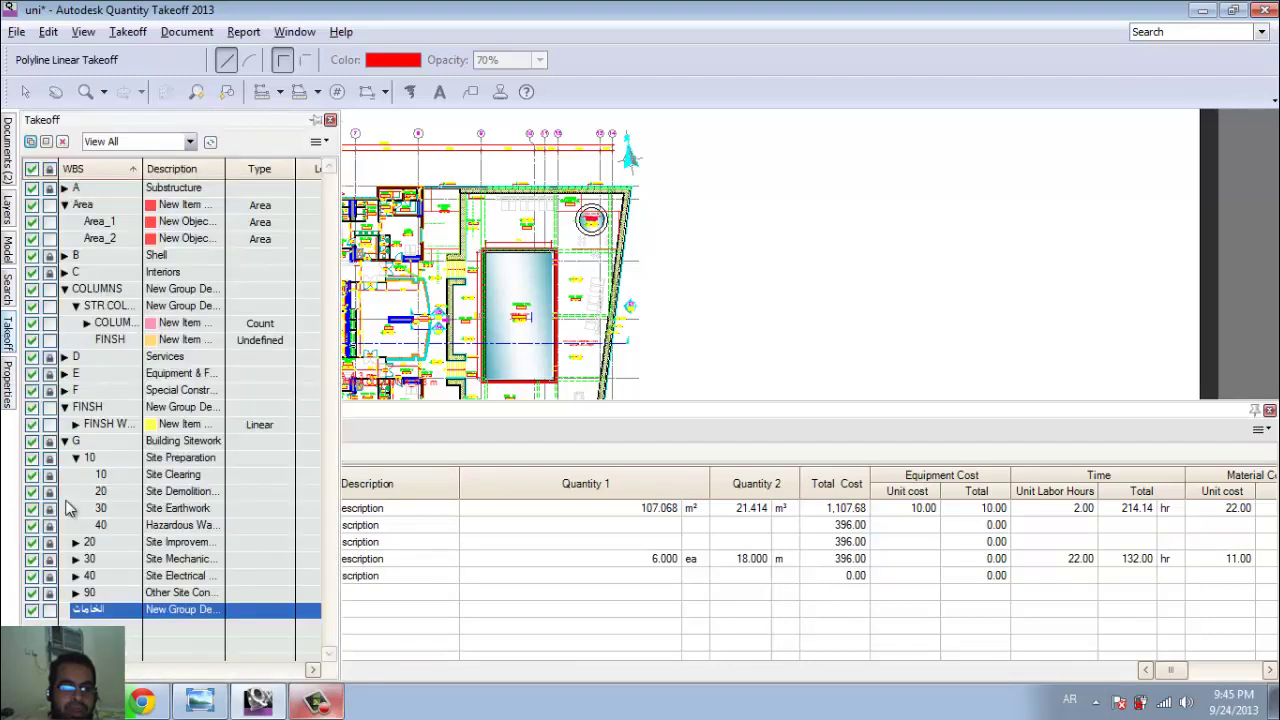
- Add new undefined items to the الخامات group, then select FINSH WALL
click(46, 142)
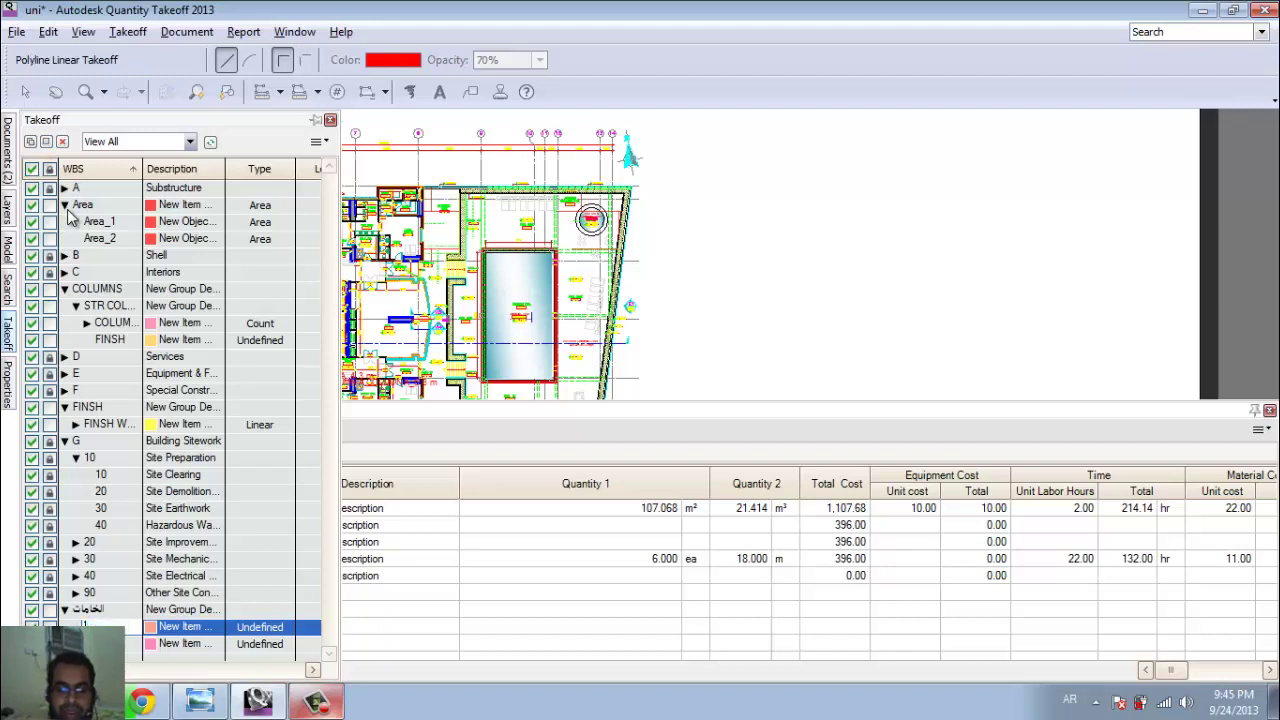
key(Down)
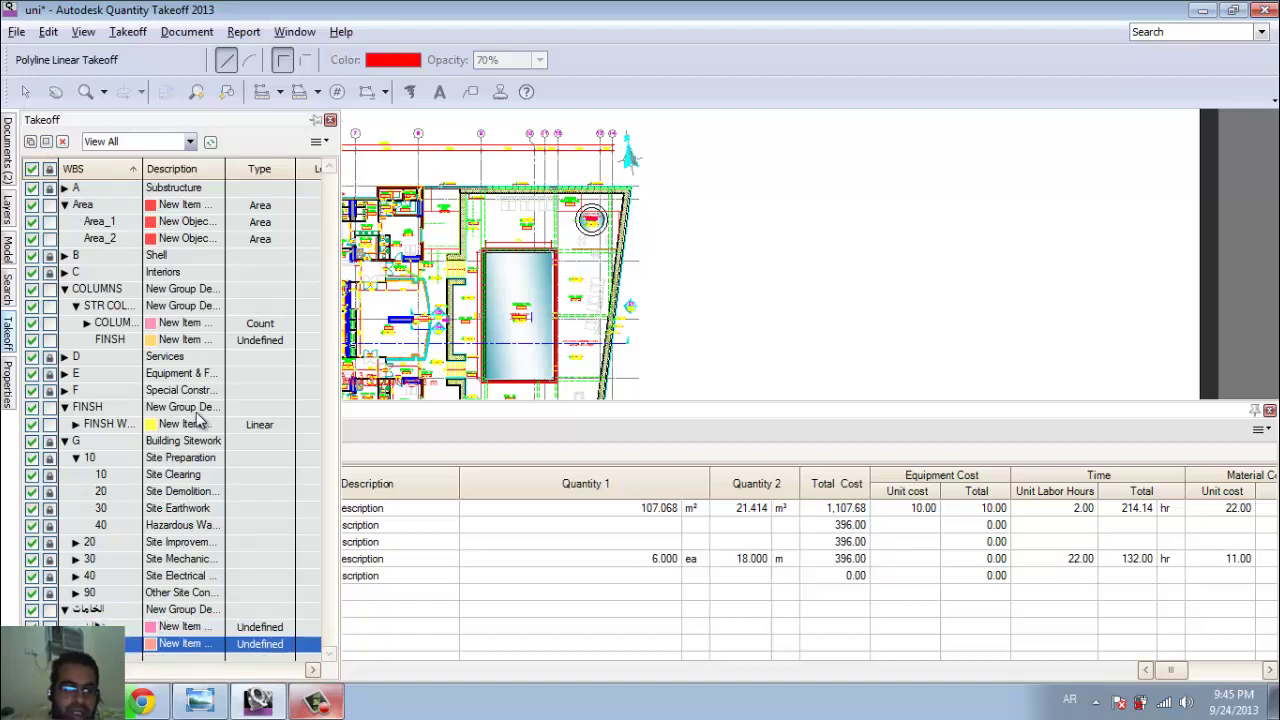
click(113, 427)
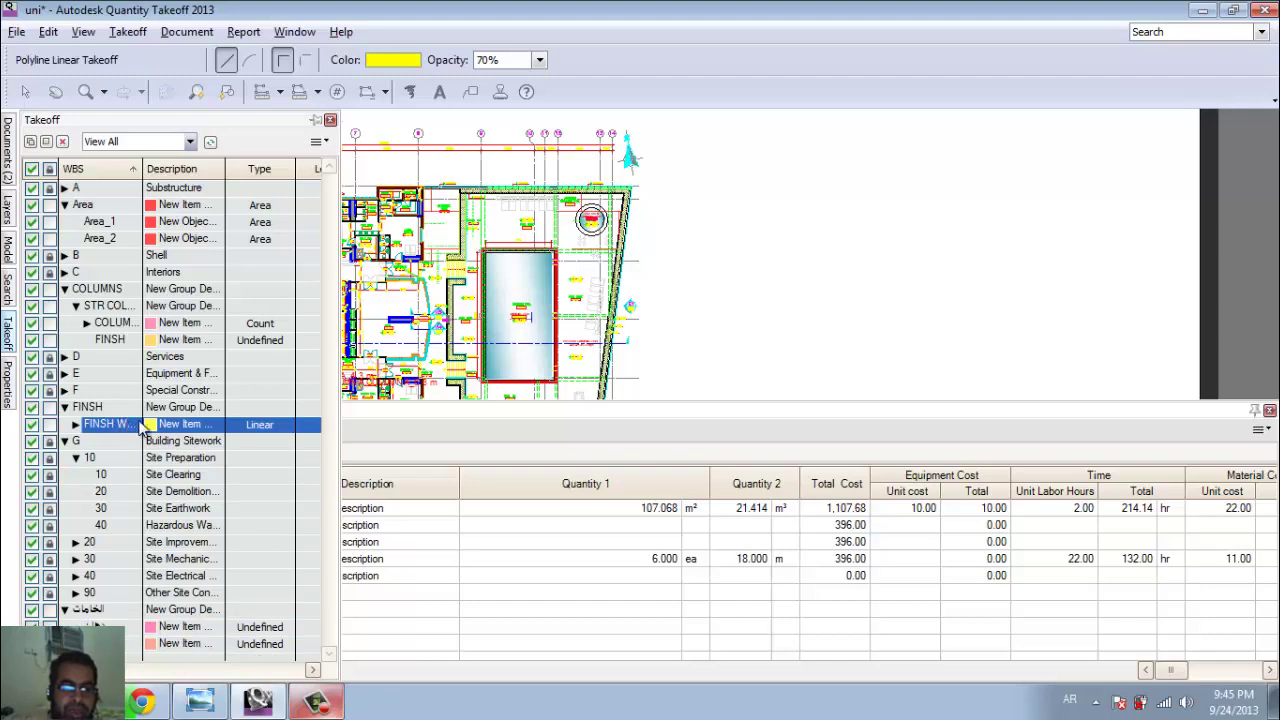
- Try adding a الخامات item to FINSH WALL's assembly, then view its Cost Data
right_click(133, 427)
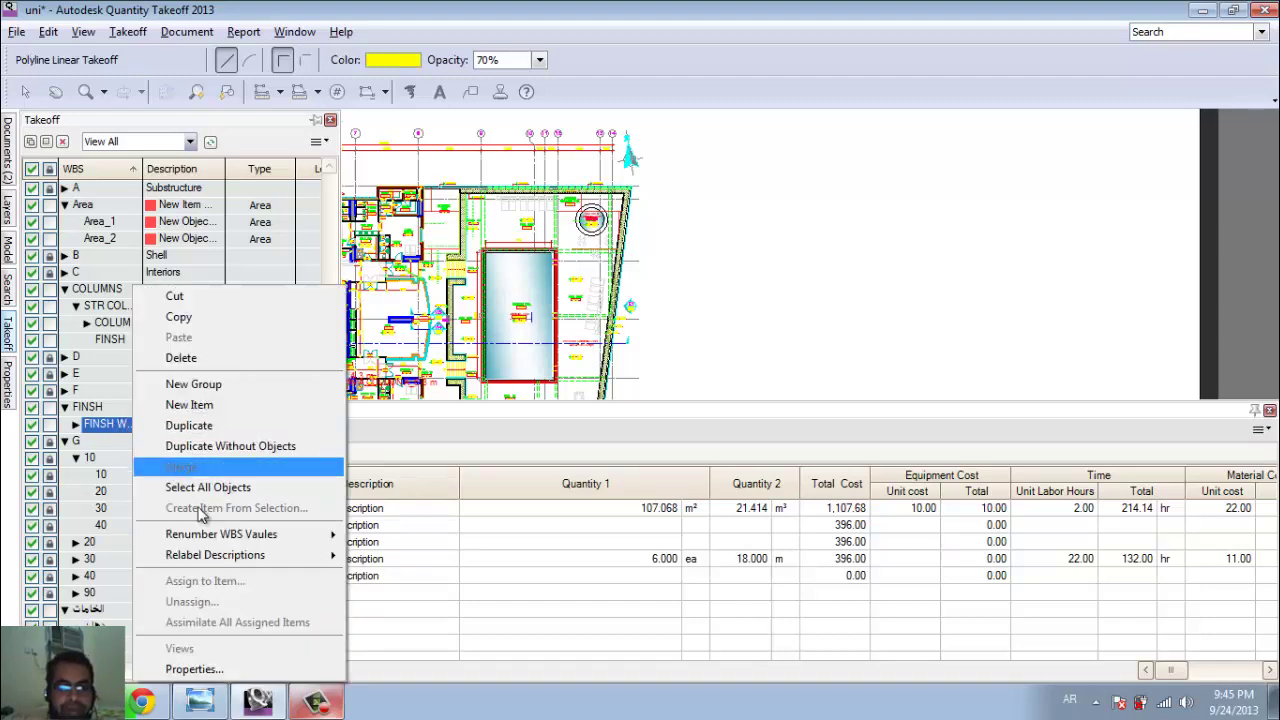
click(252, 668)
click(452, 143)
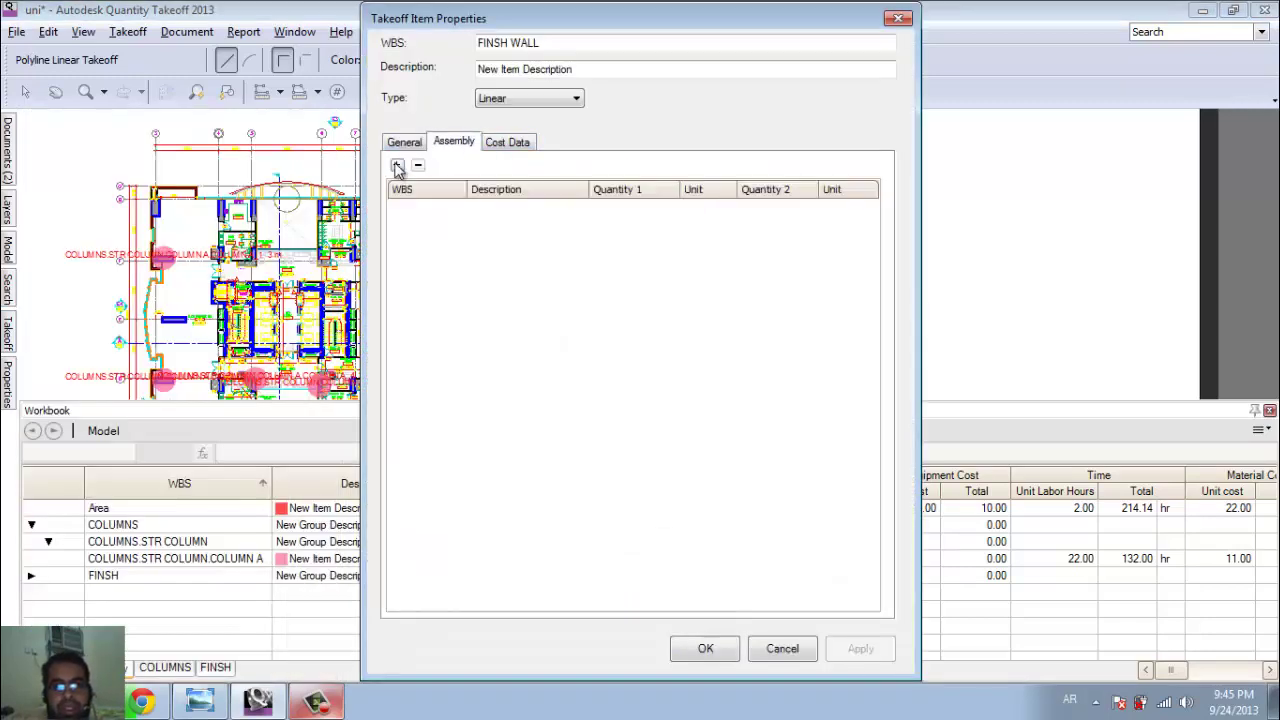
click(397, 164)
click(466, 290)
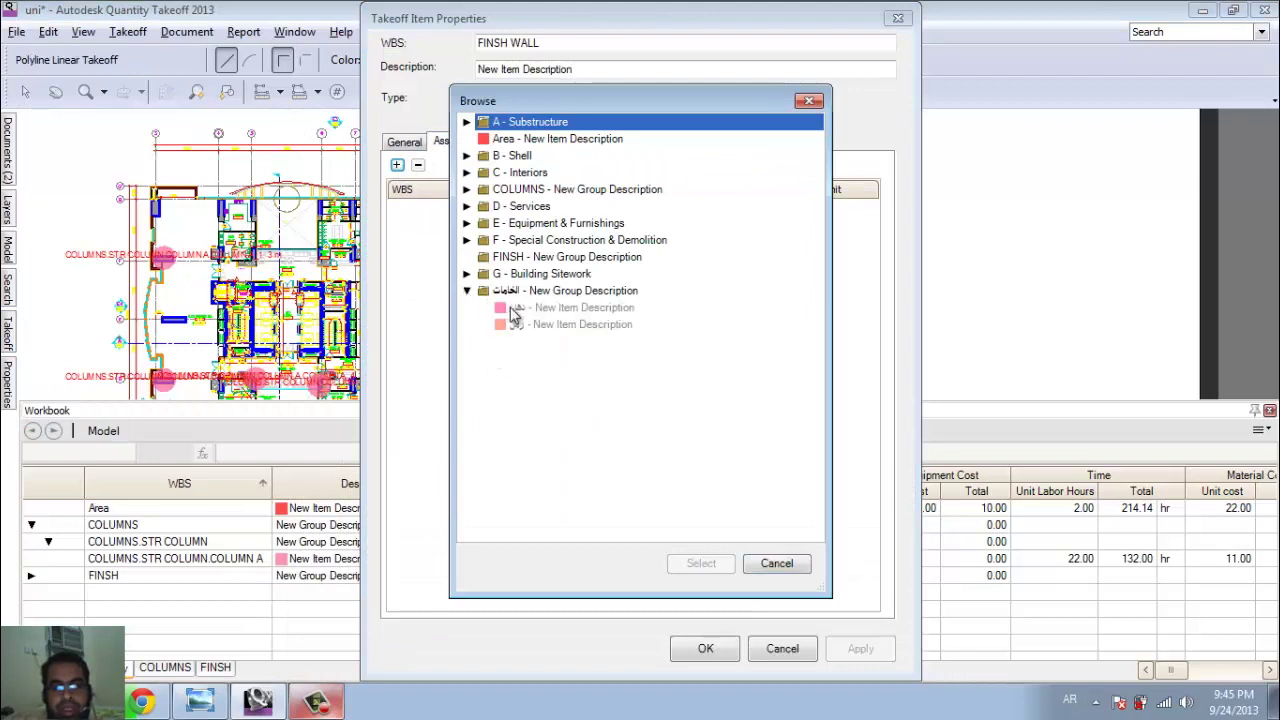
click(565, 310)
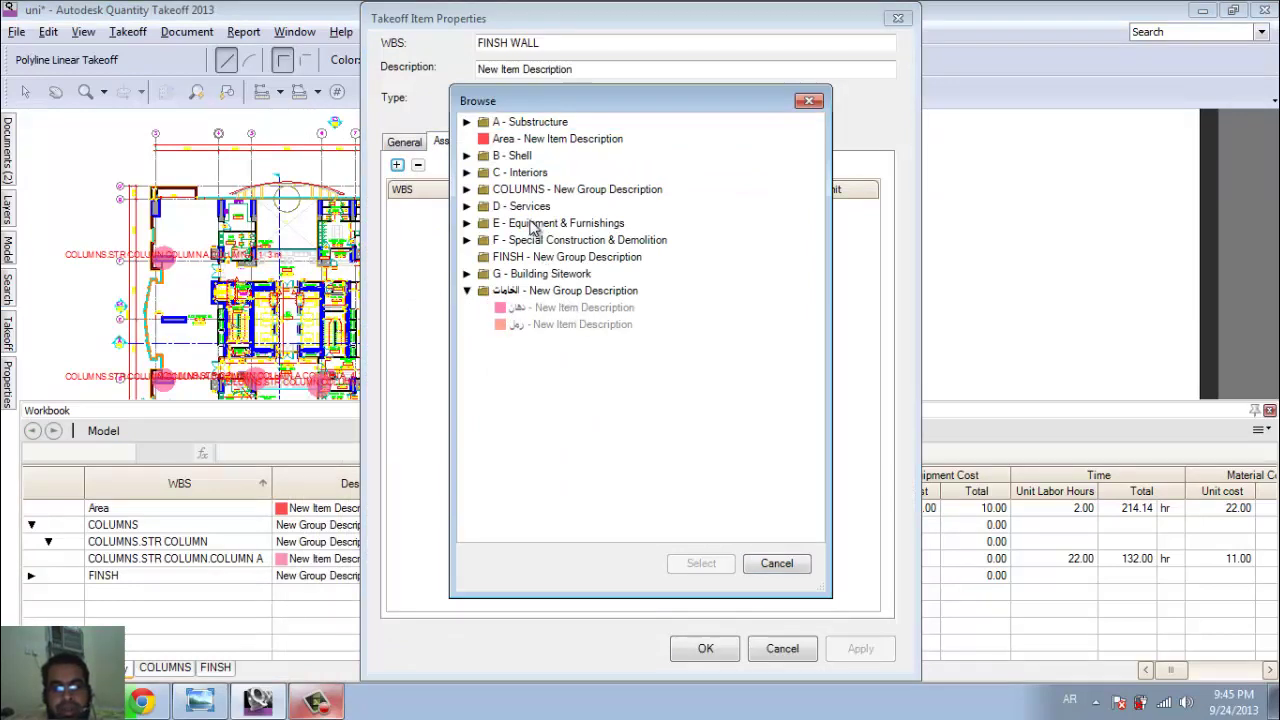
click(809, 100)
click(515, 141)
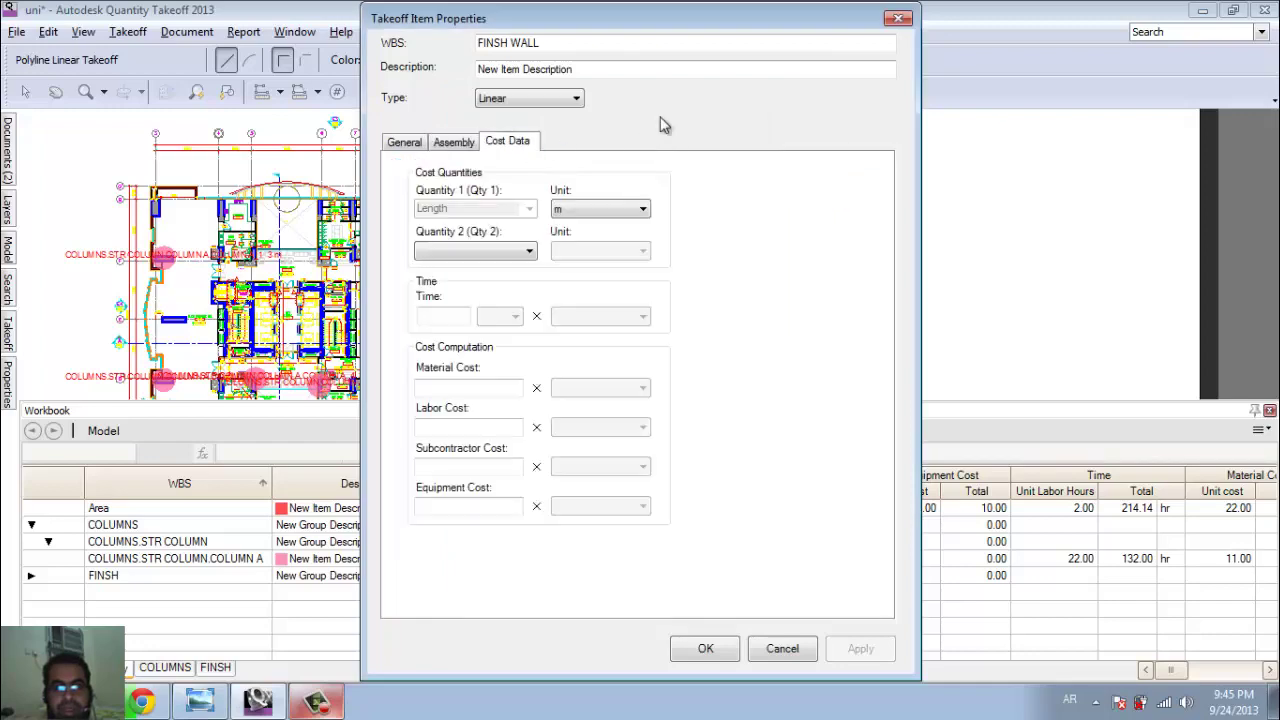
- Close the properties dialog and set both new الخامات items' type to Linear
click(898, 18)
click(8, 328)
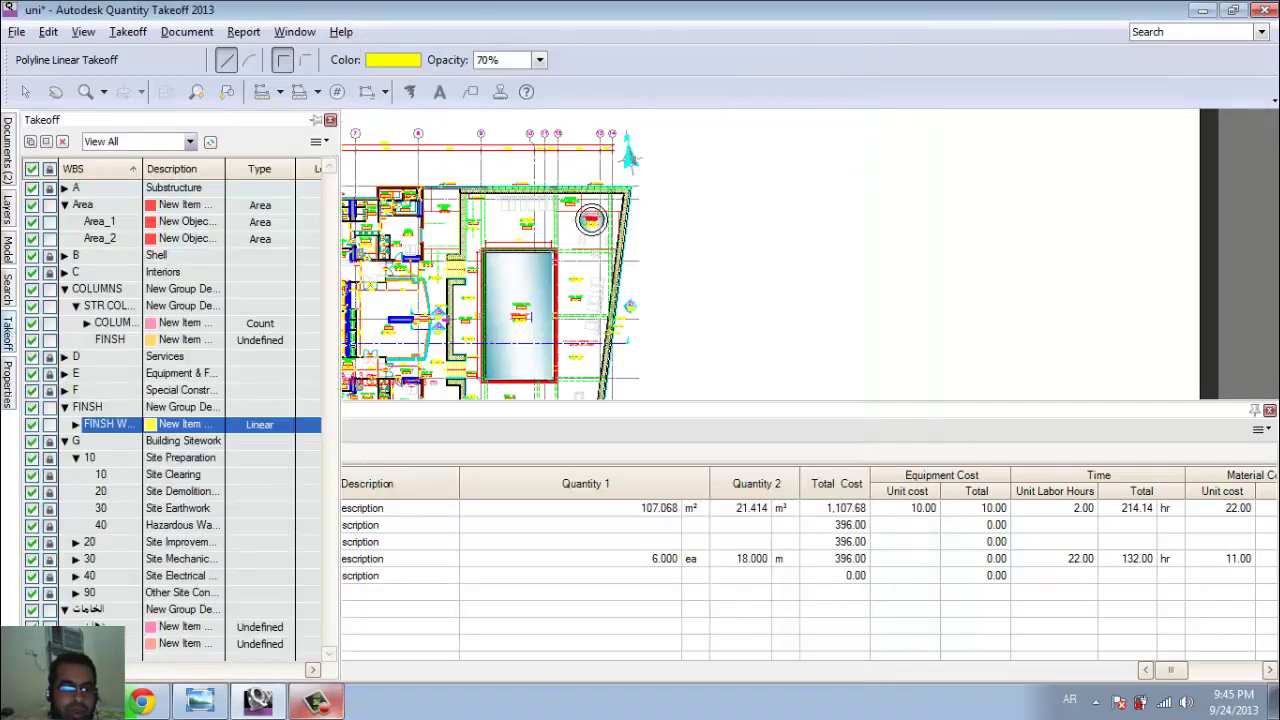
click(98, 626)
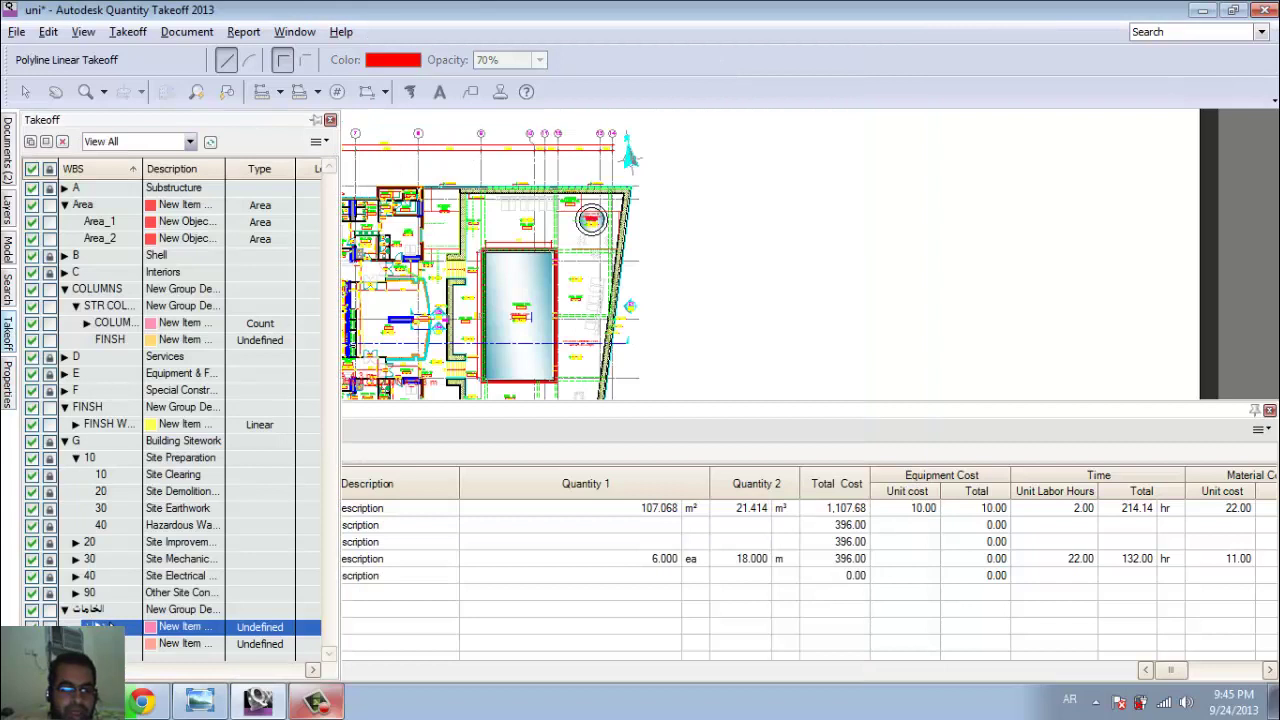
click(279, 628)
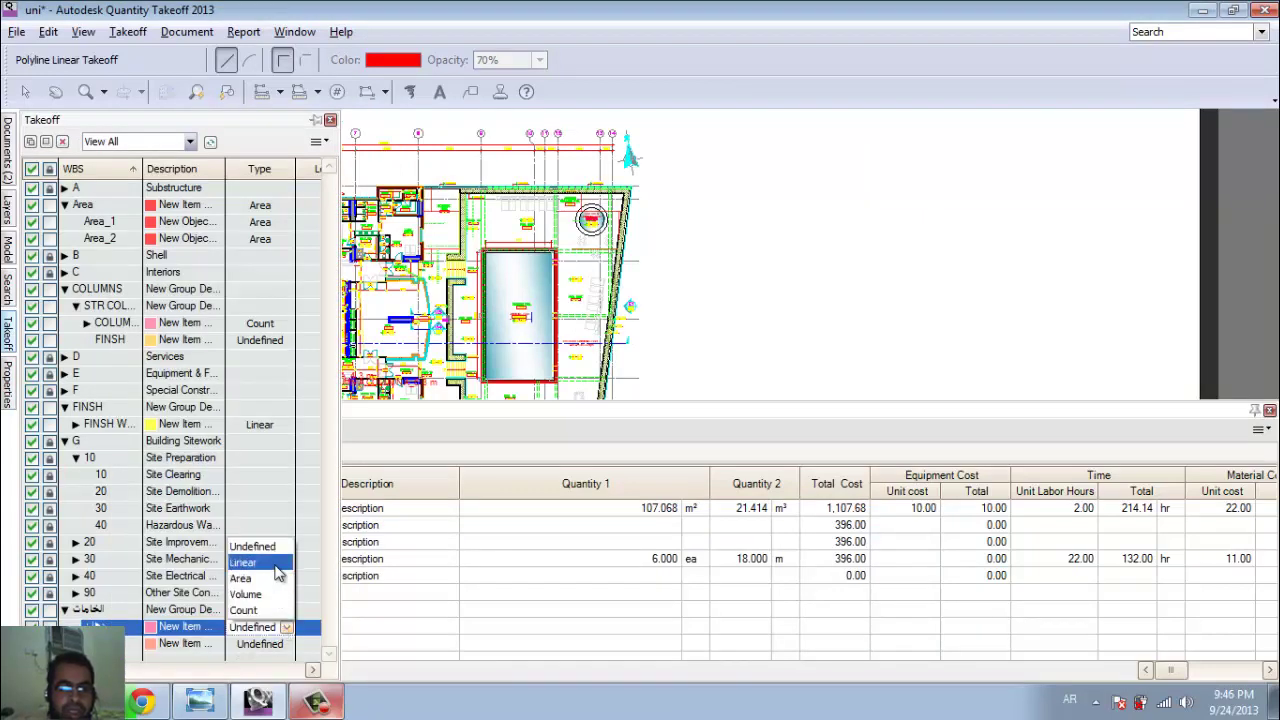
click(279, 563)
click(286, 644)
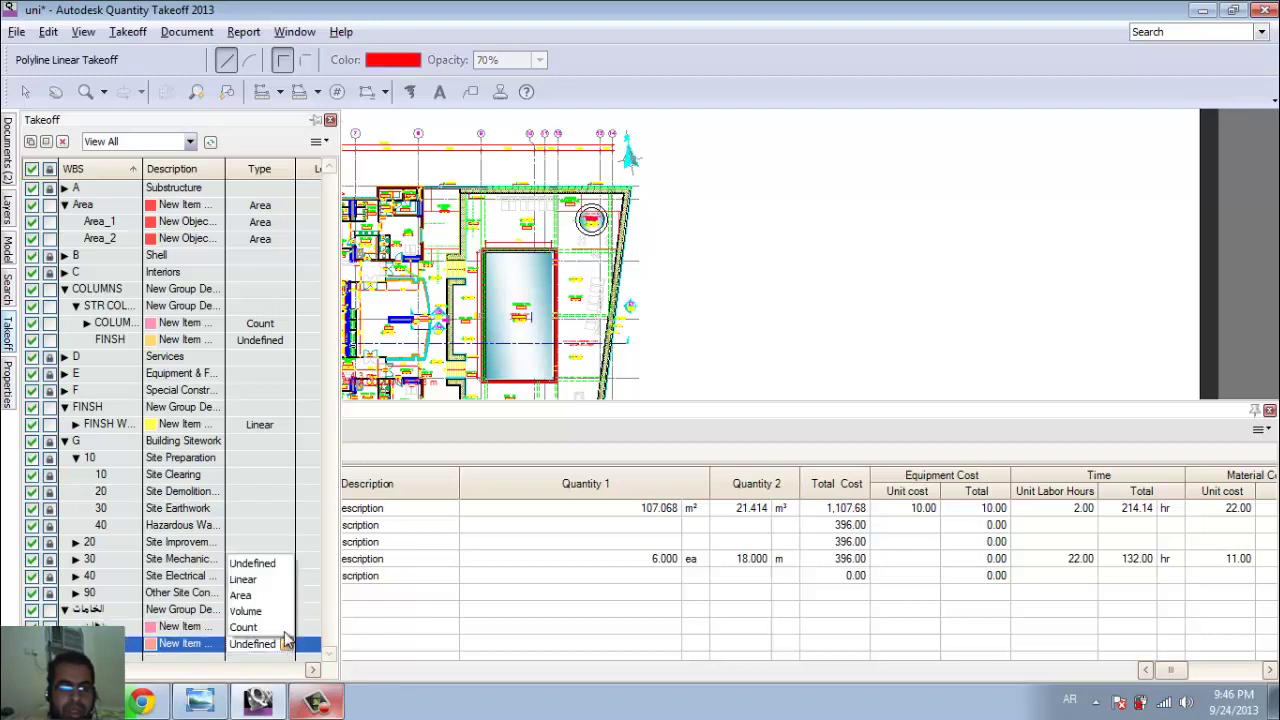
click(255, 579)
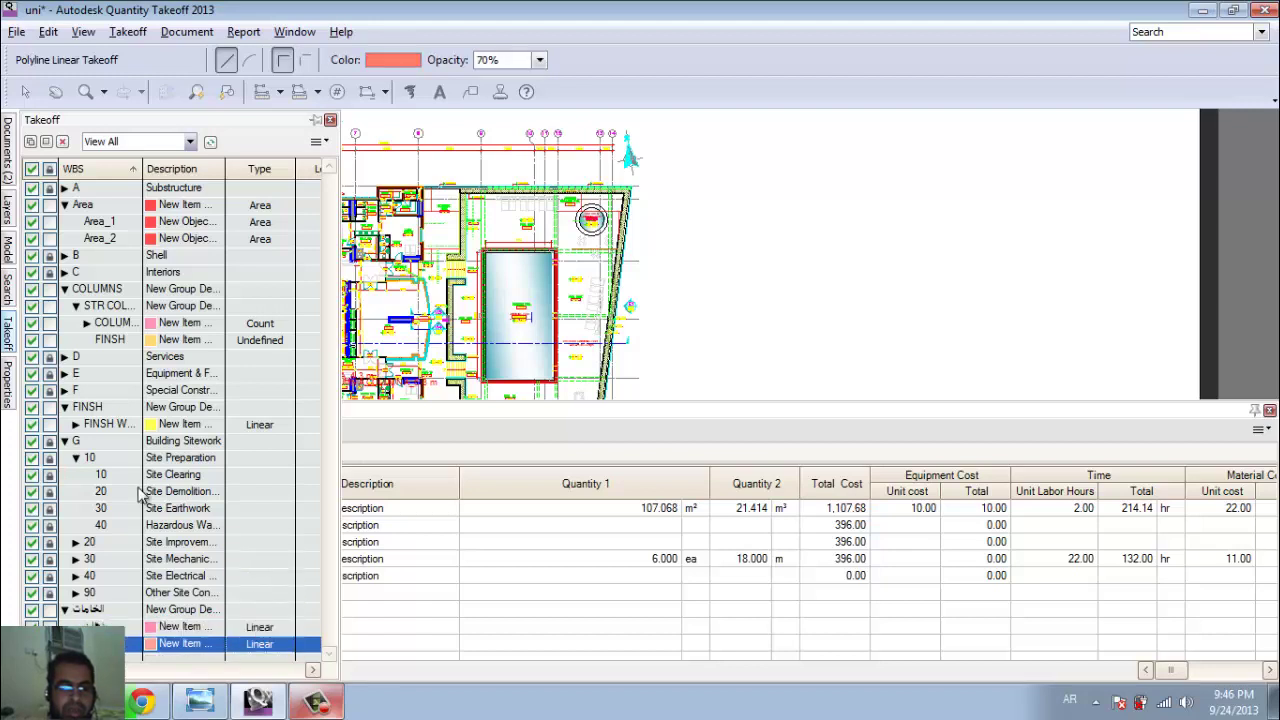
click(113, 425)
- Open FINSH WALL's properties at the Assembly tab
right_click(113, 425)
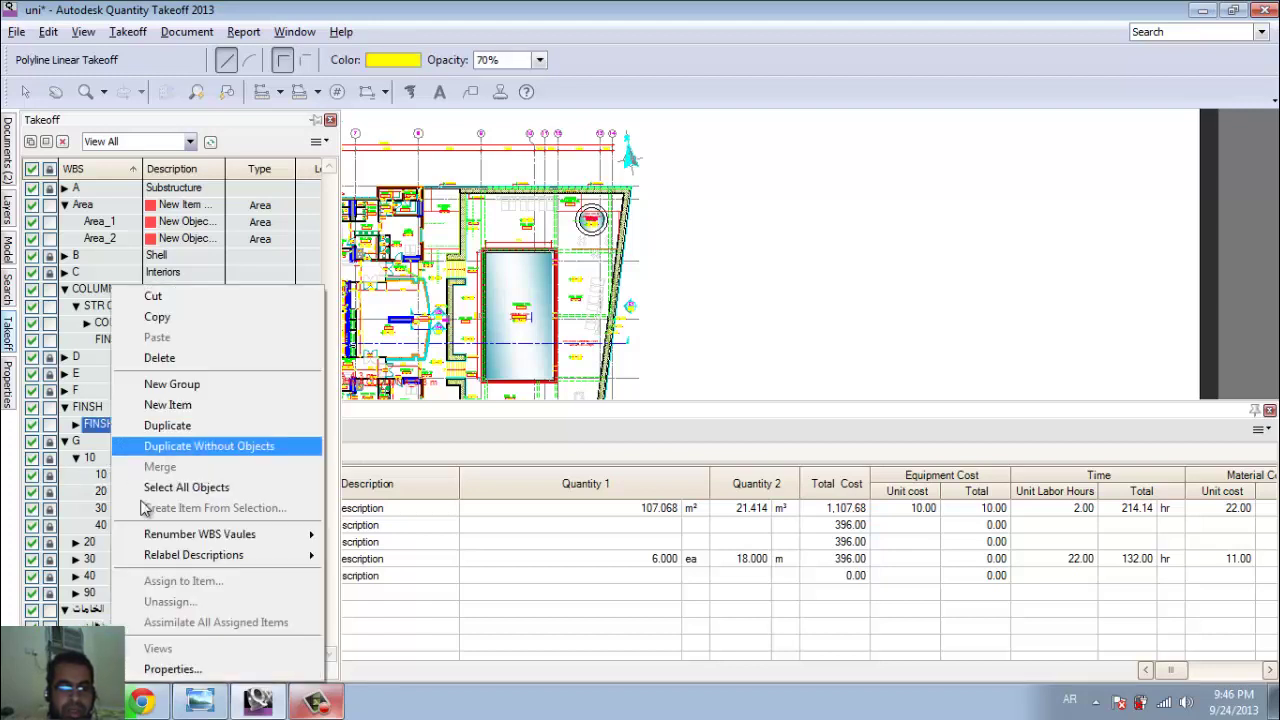
click(190, 665)
click(455, 142)
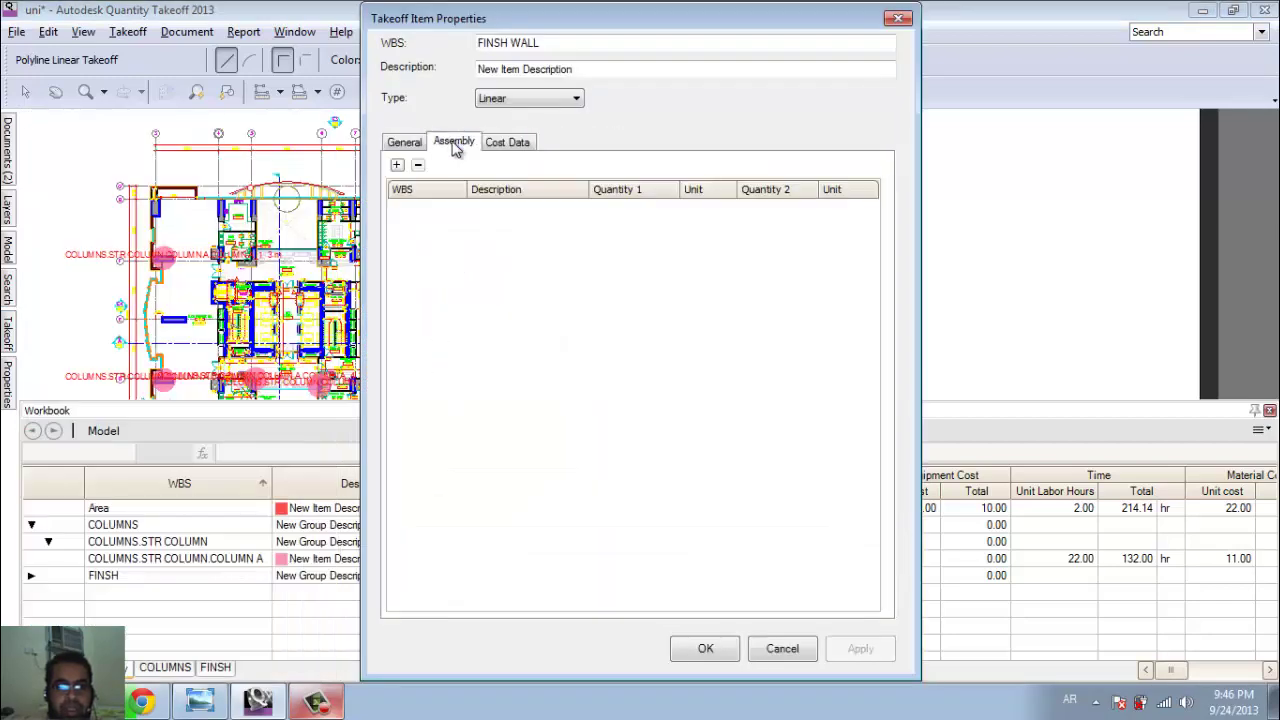
- Add both الخامات items as assembly components and open the first's Quantity 1 formula
click(398, 164)
click(488, 290)
double_click(488, 290)
click(517, 308)
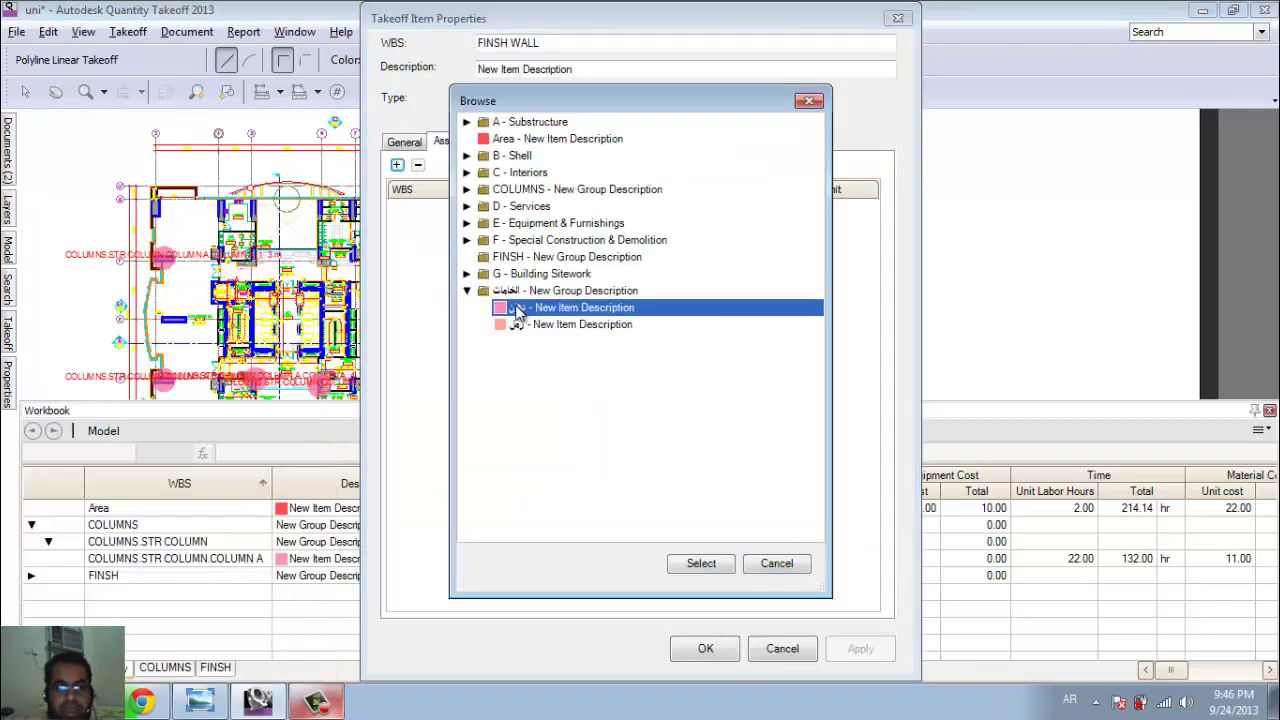
shift+click(556, 325)
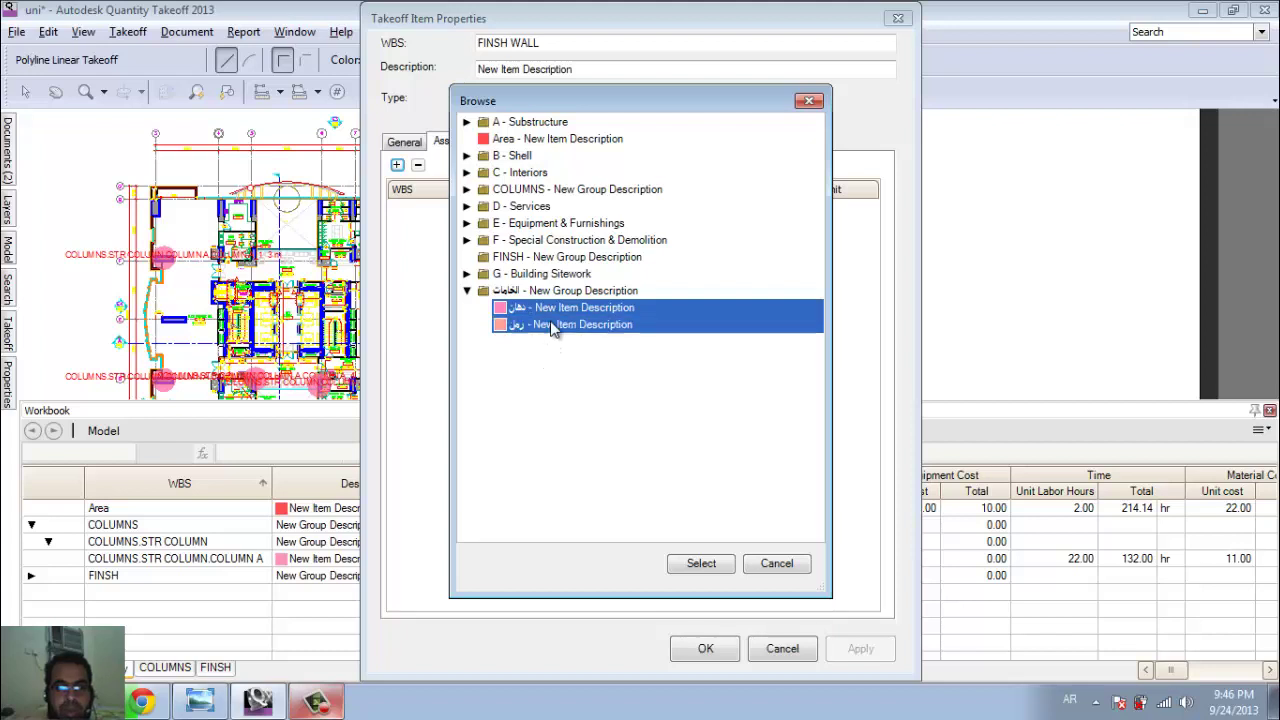
click(711, 563)
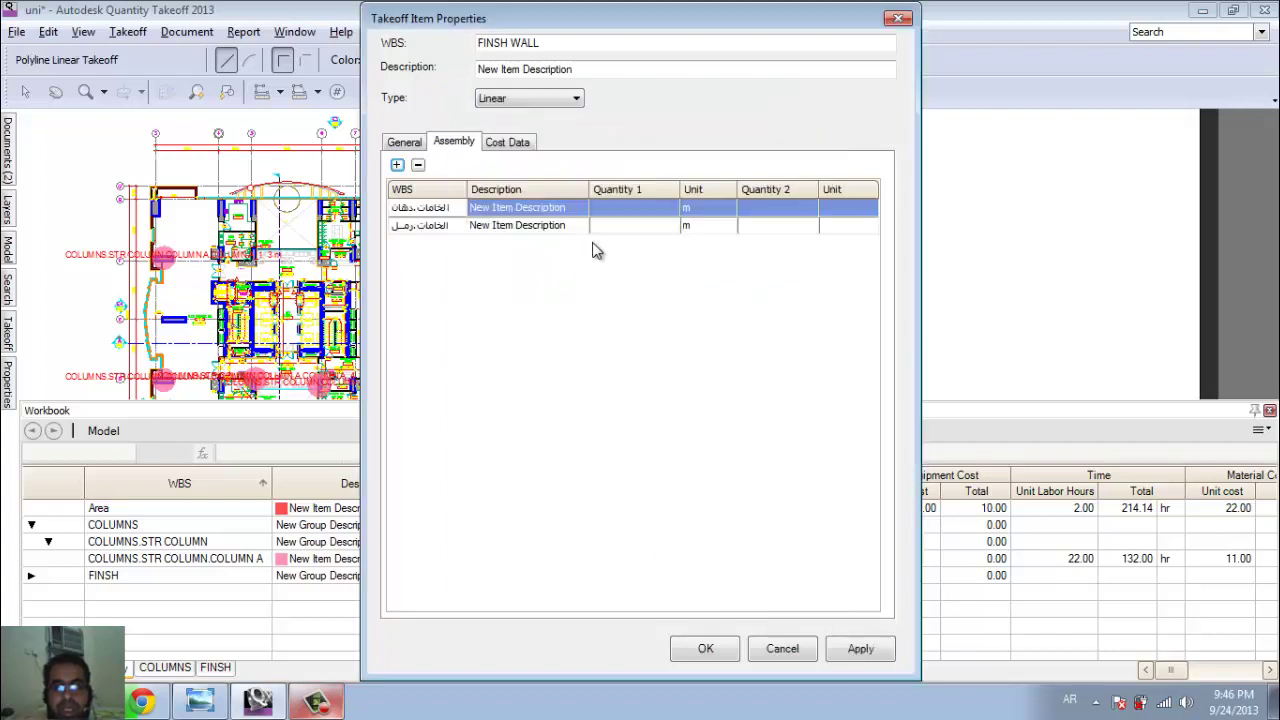
double_click(671, 207)
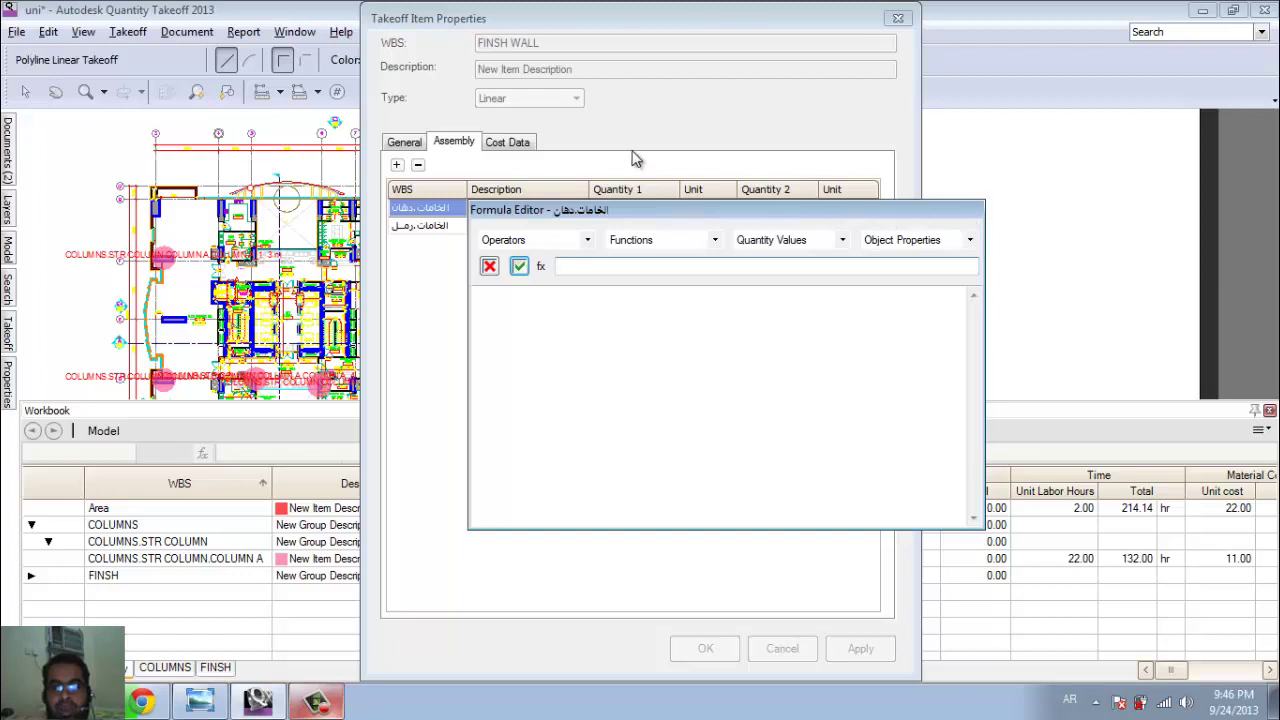
- Reopen the first component's Formula Editor and browse its properties, operators and functions
click(643, 163)
click(628, 213)
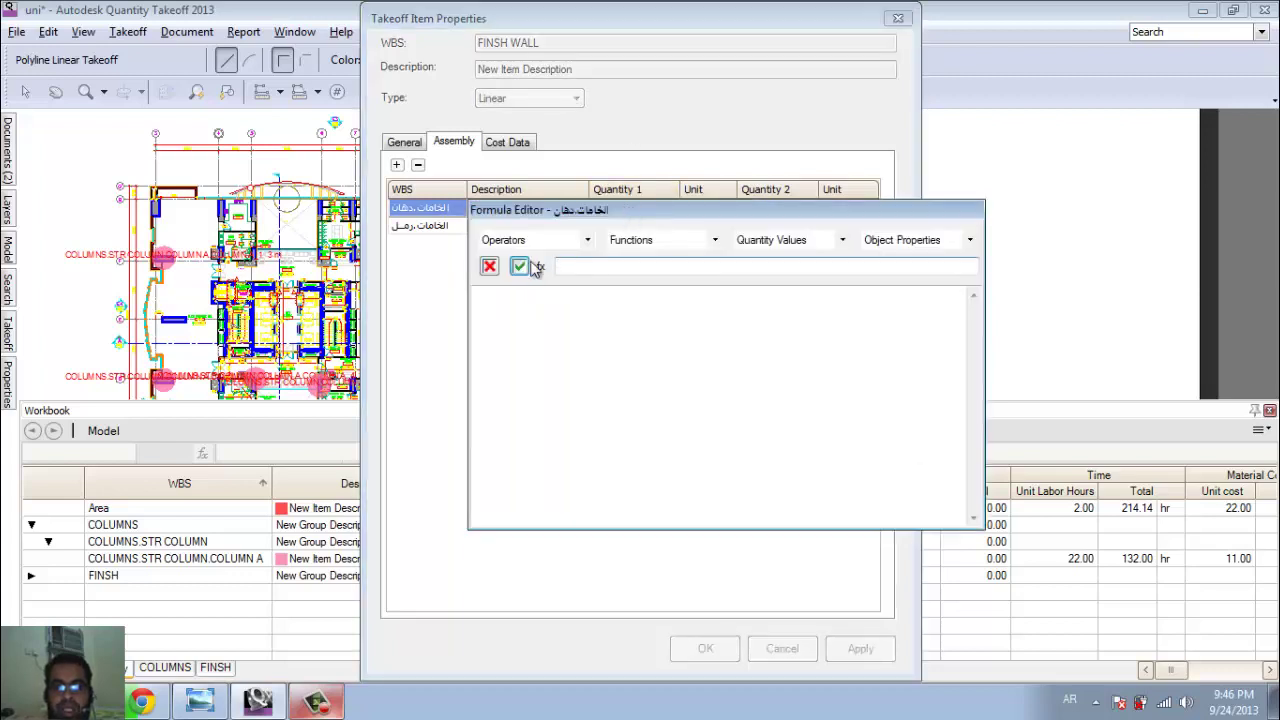
click(965, 241)
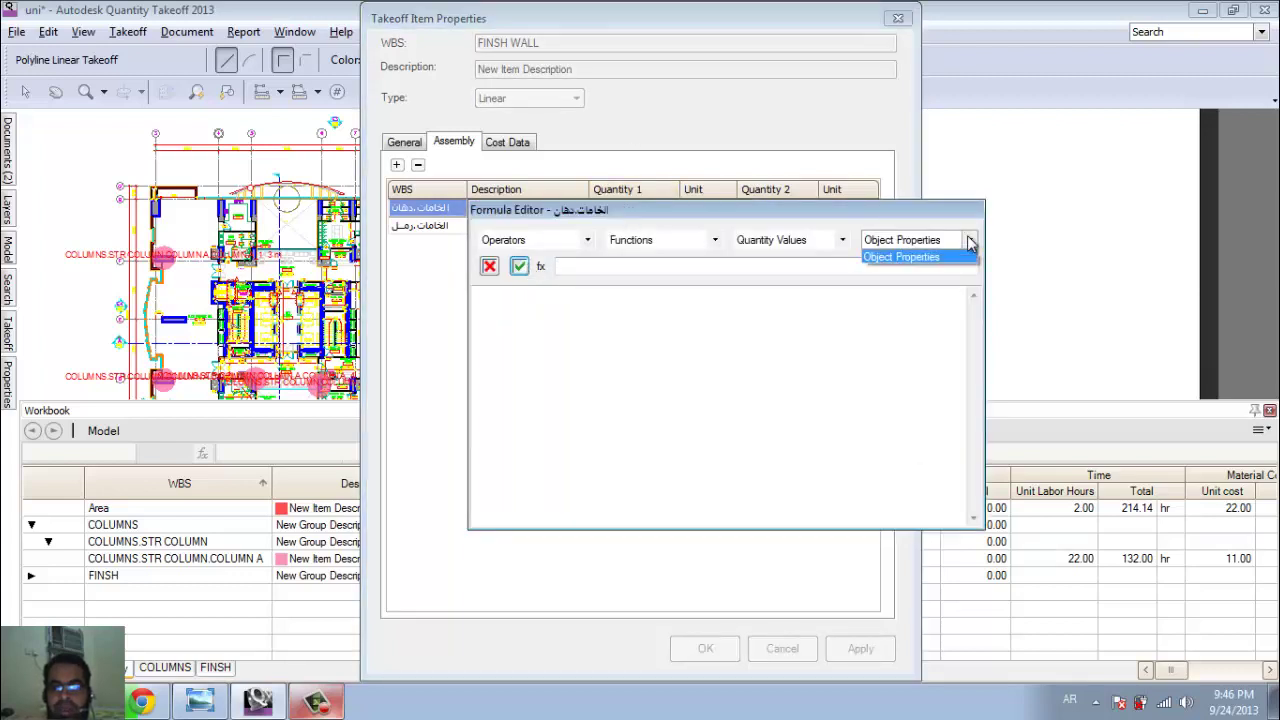
click(905, 255)
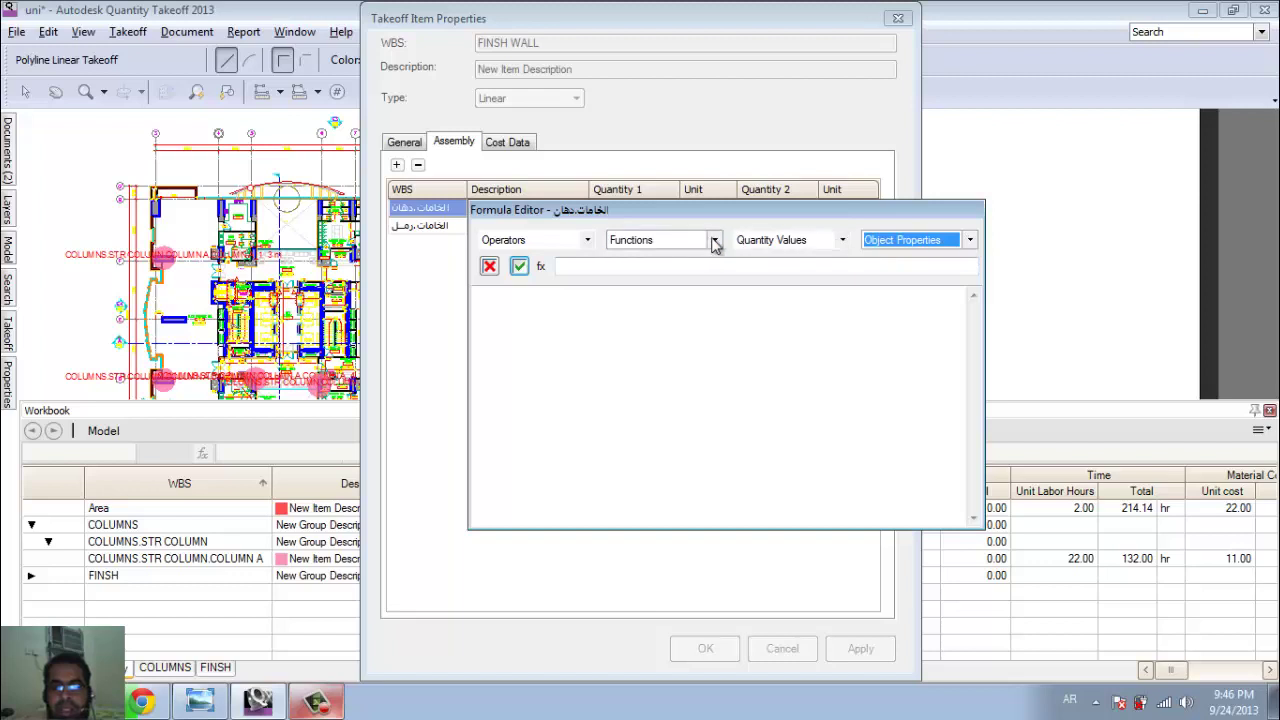
click(586, 243)
click(586, 263)
click(592, 265)
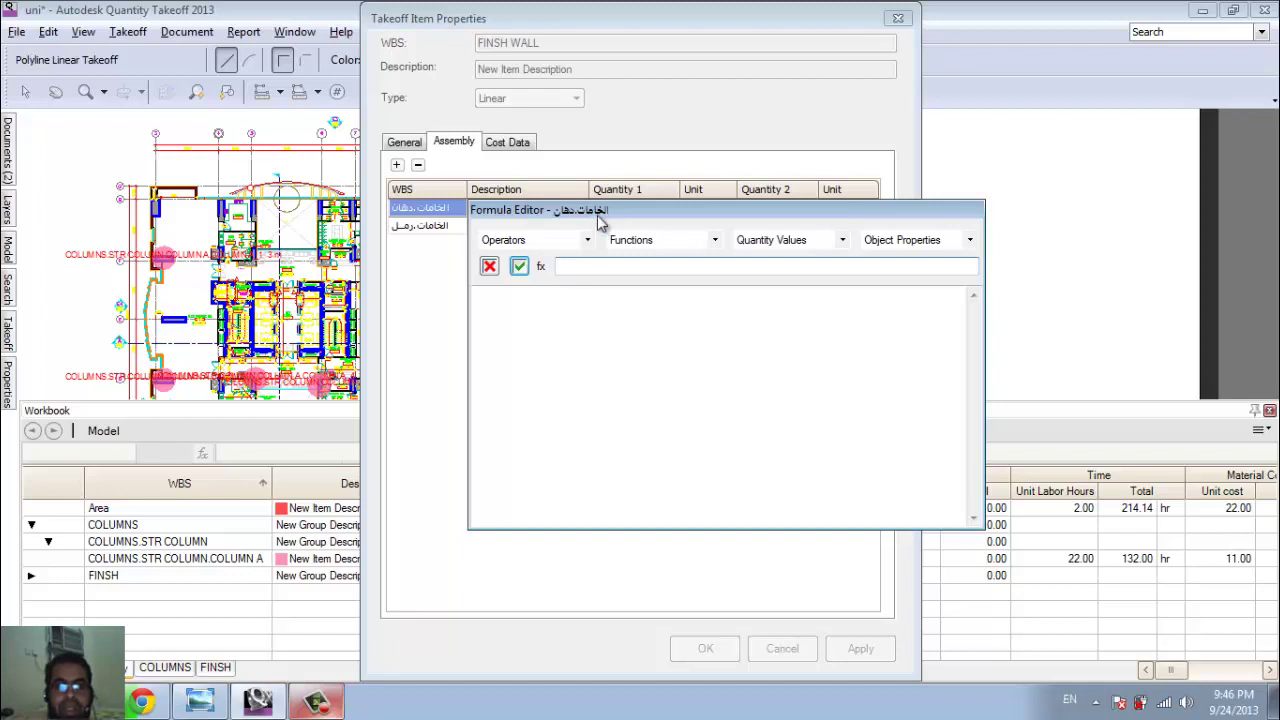
drag(597, 211, 564, 220)
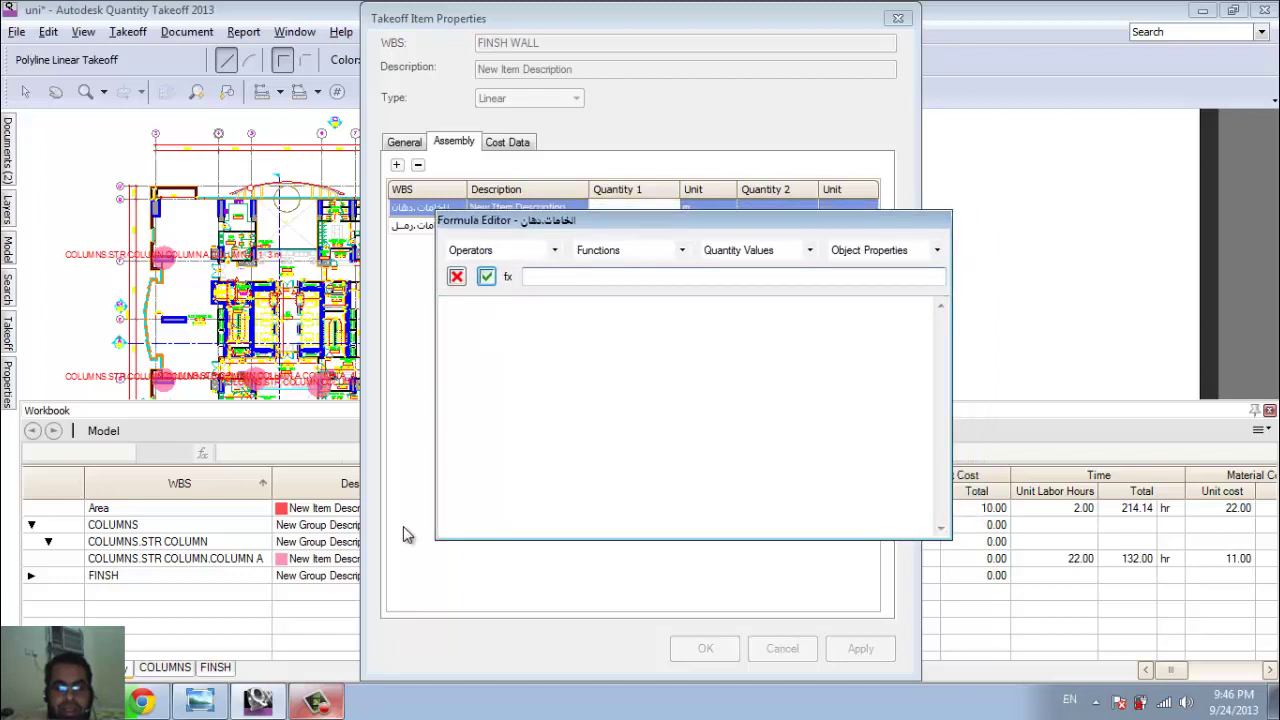
- Try the formulas LINEAR*3 and Length*3, checking each for validity
text(LINEAR*)
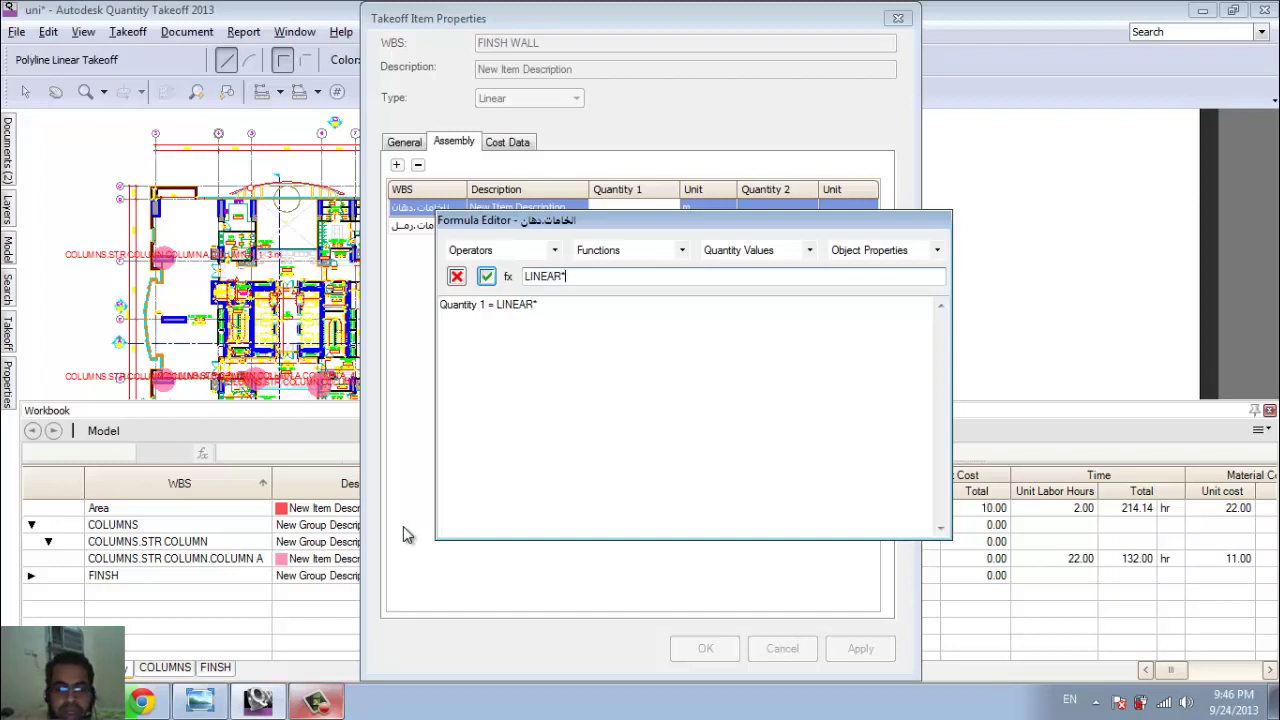
text(3)
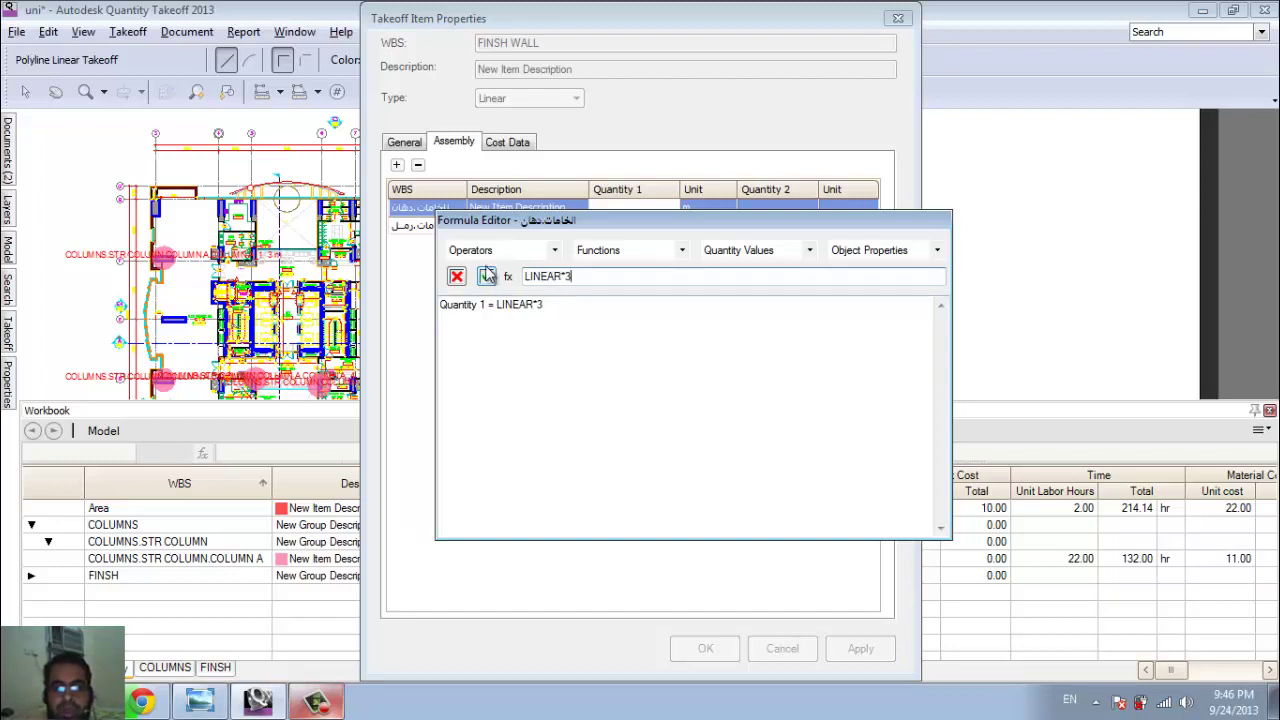
click(487, 276)
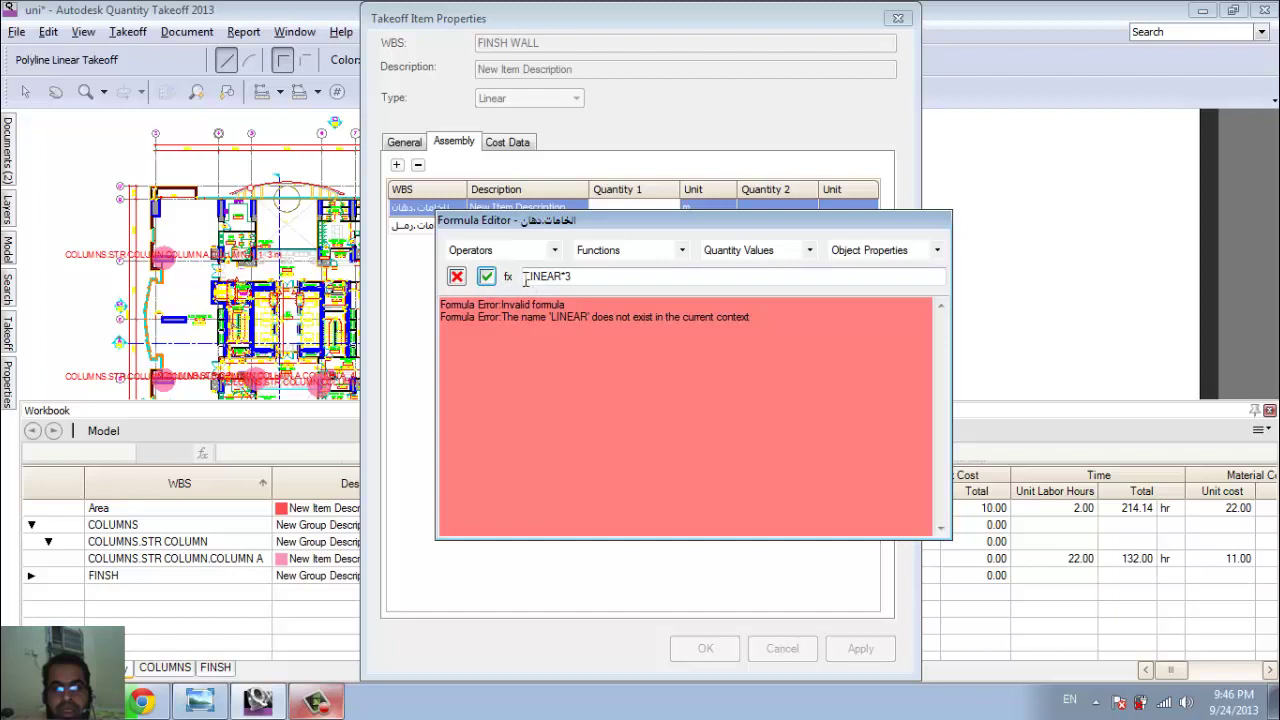
click(525, 281)
text(=)
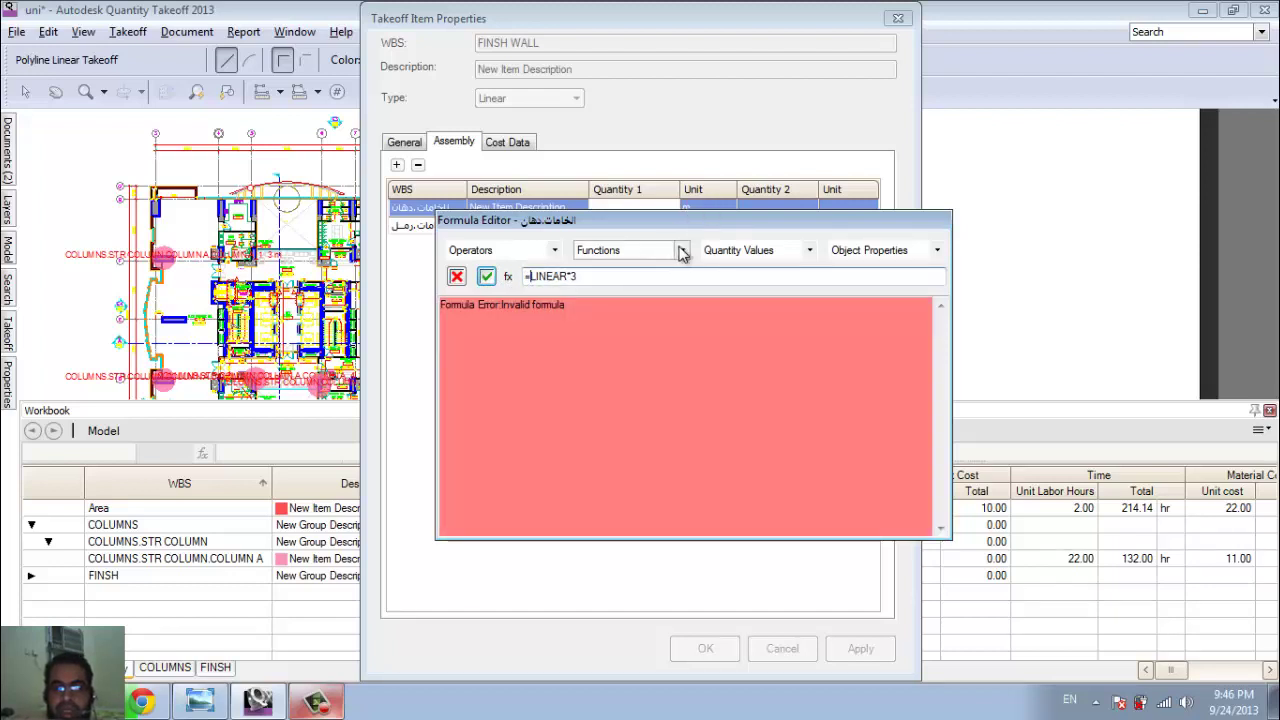
click(681, 251)
click(805, 251)
click(805, 251)
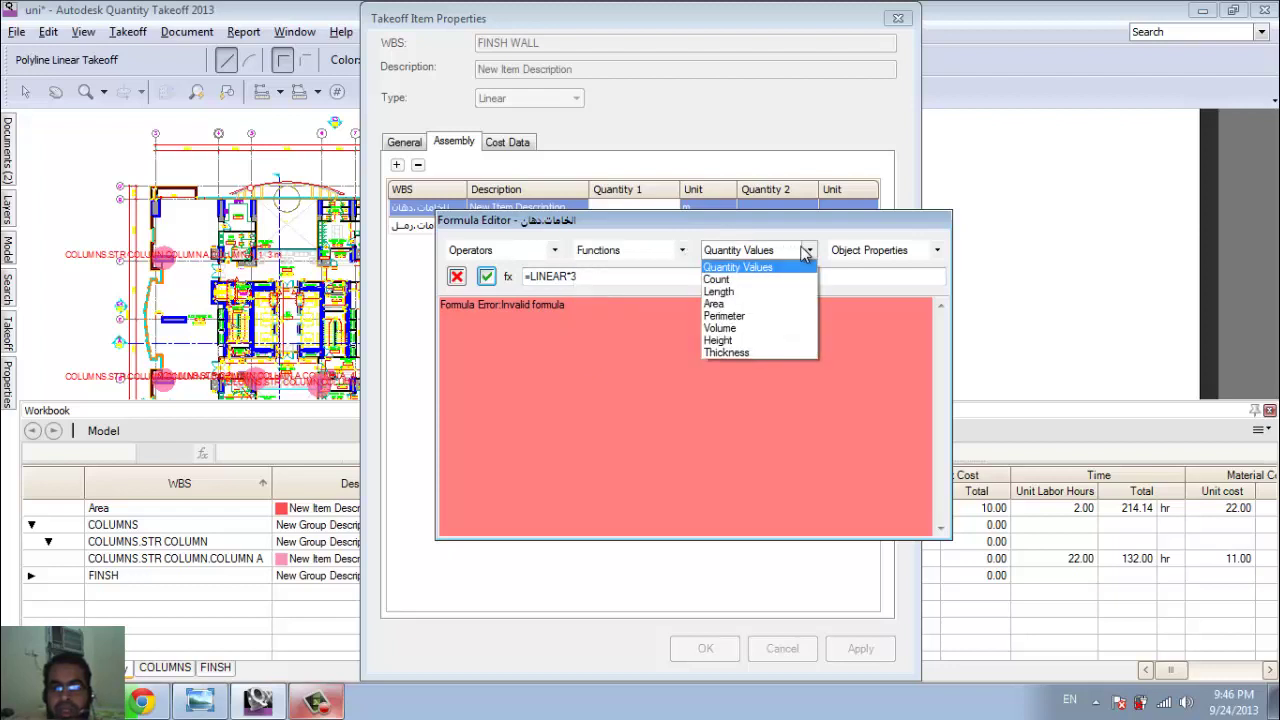
click(745, 294)
drag(562, 277, 678, 268)
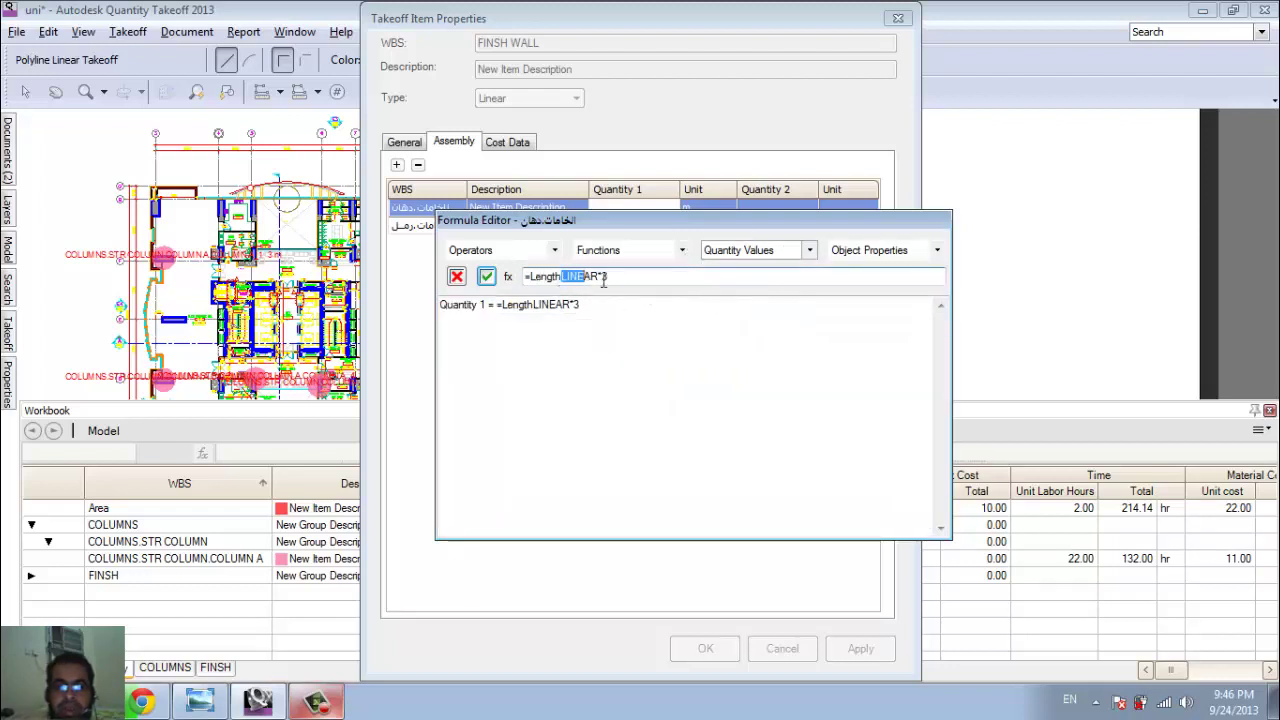
text(*3)
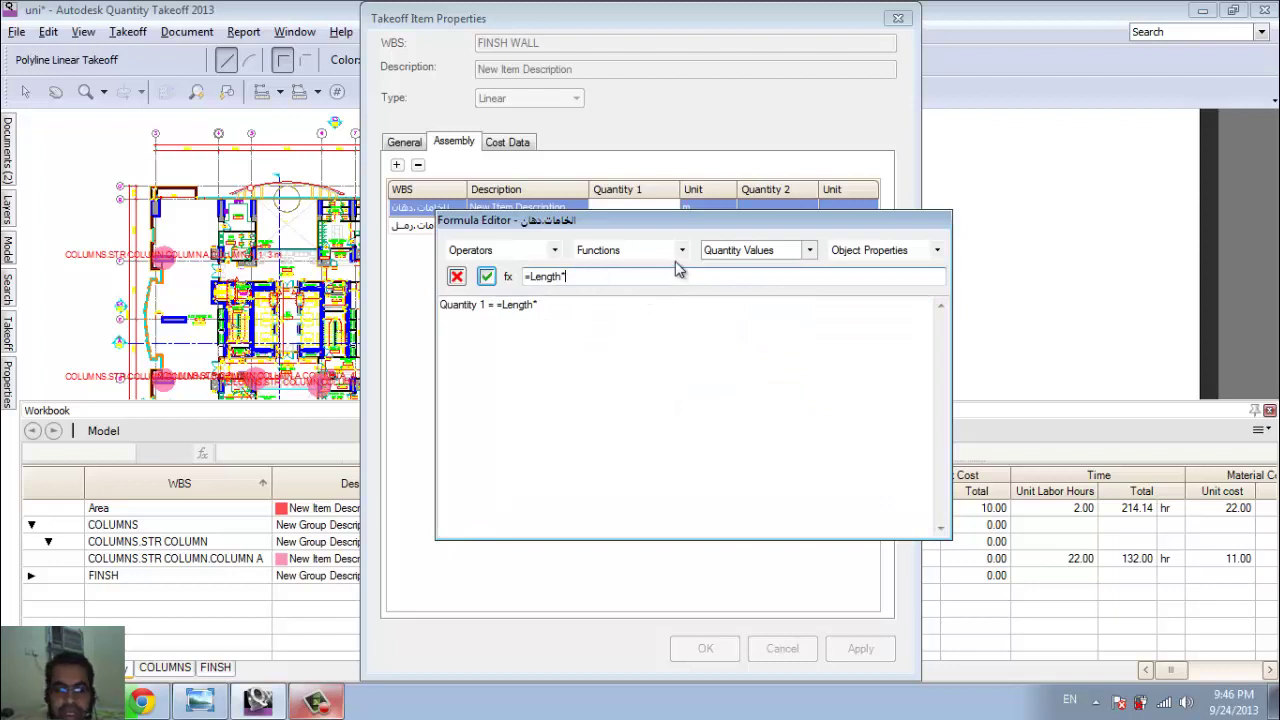
click(486, 277)
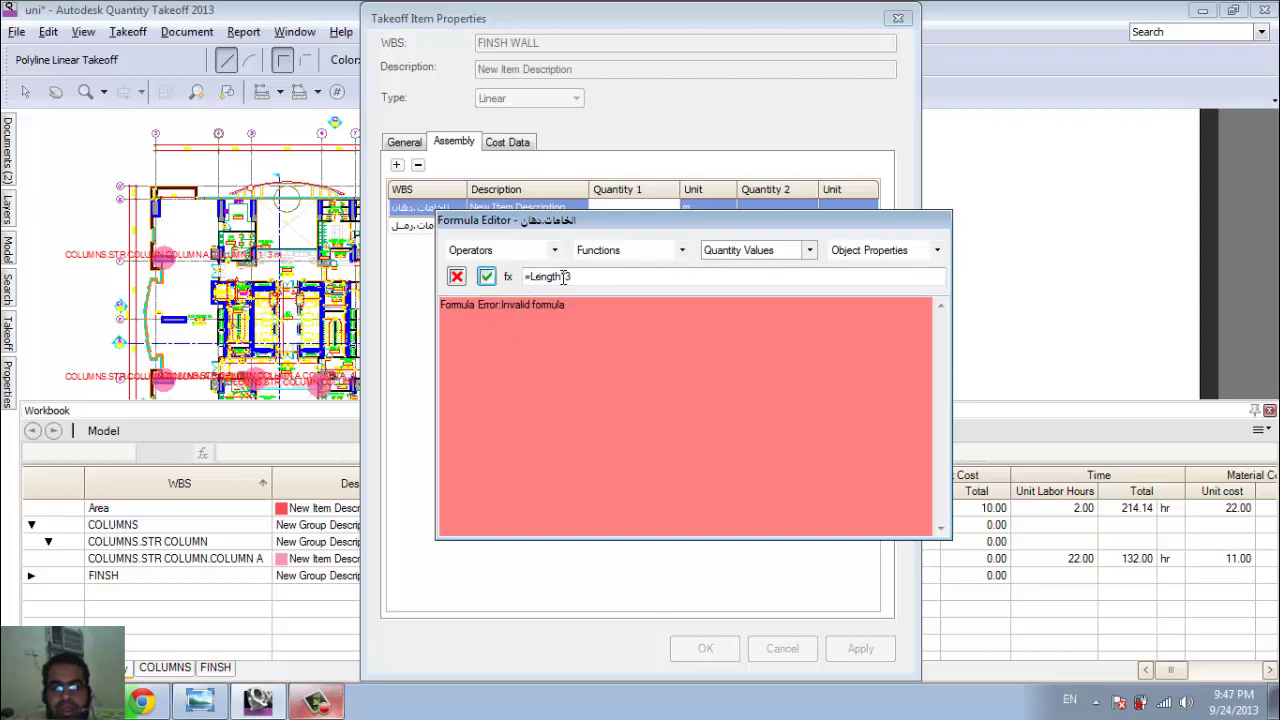
- Clear the faulty formula, rebuild it from the Length quantity, and accept Length*3
click(810, 251)
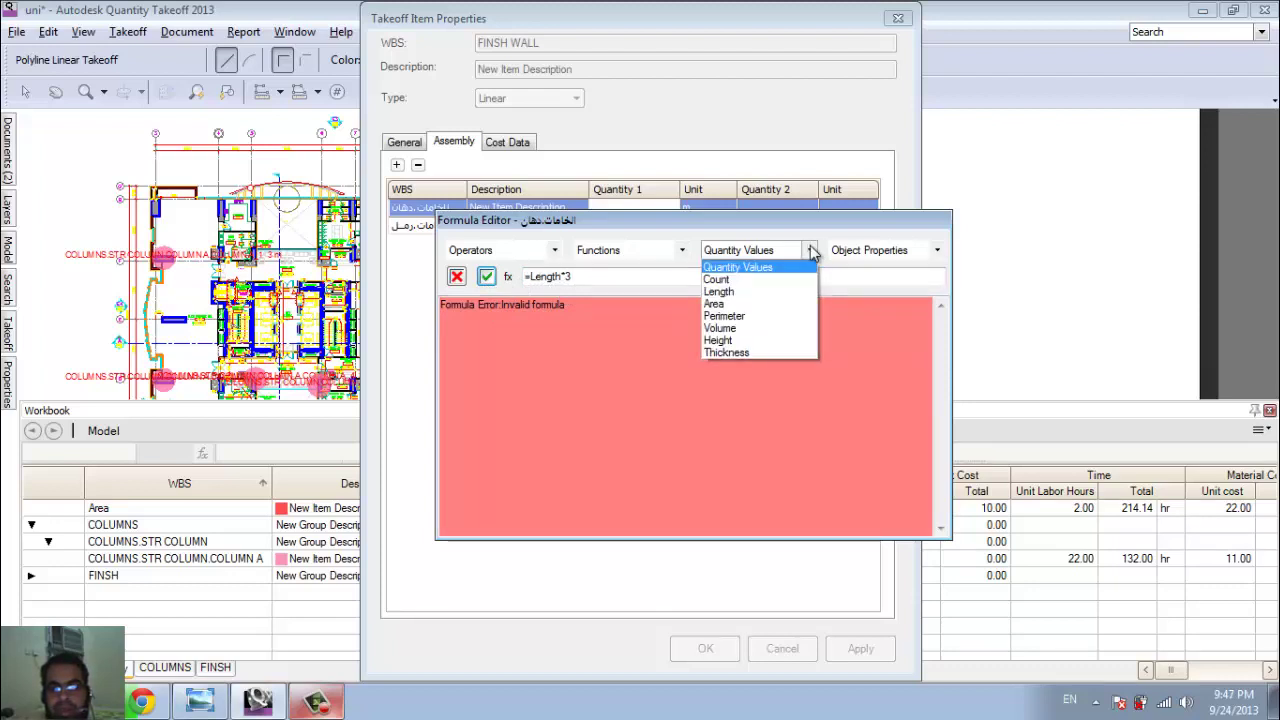
click(742, 292)
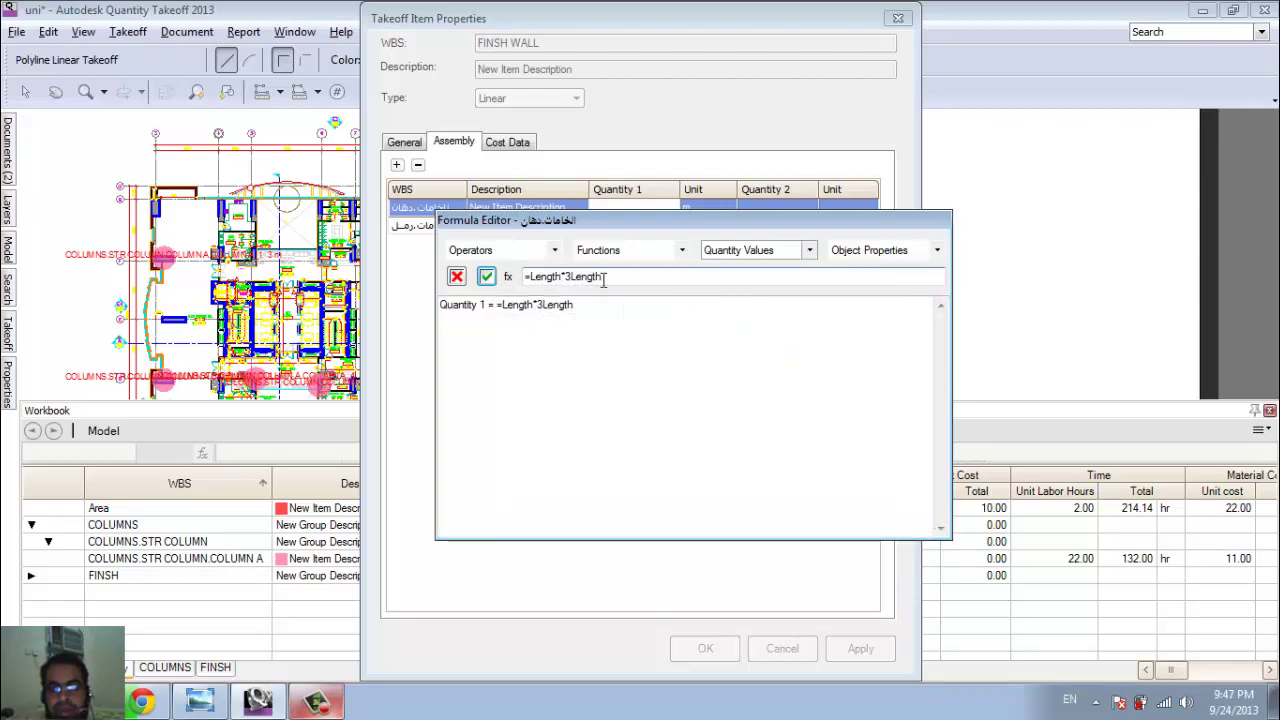
drag(604, 276, 521, 276)
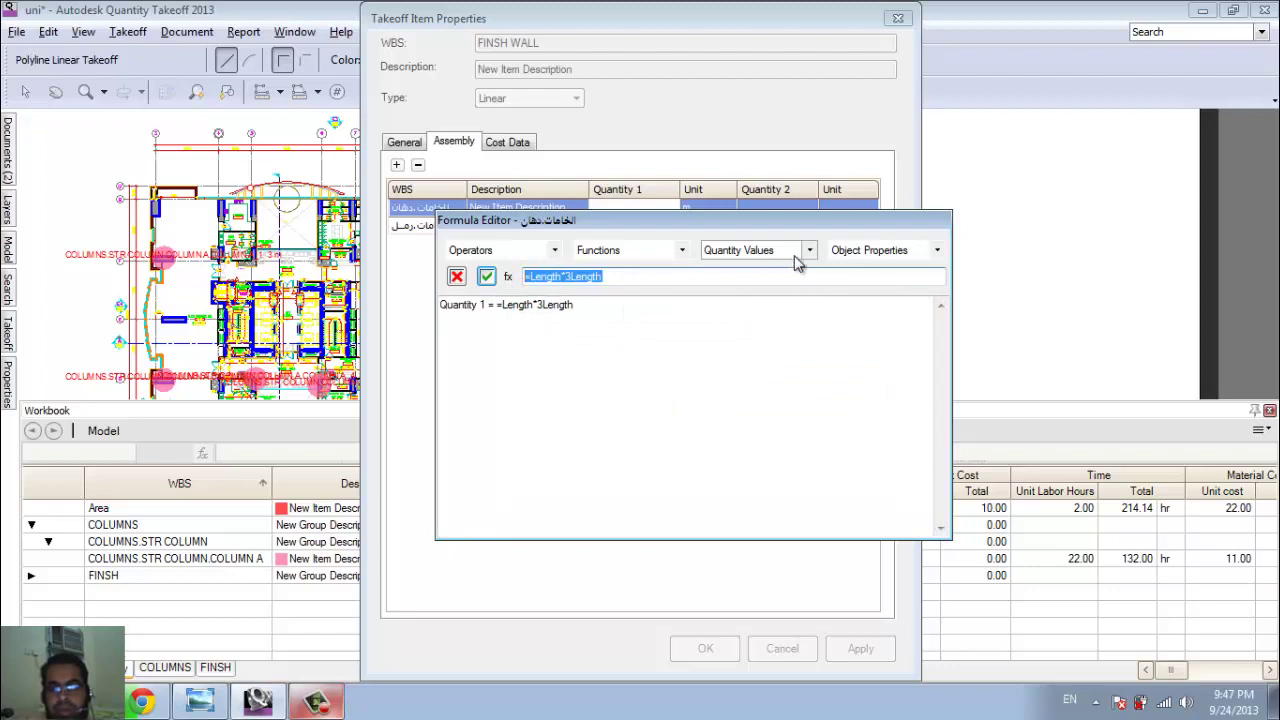
key(Delete)
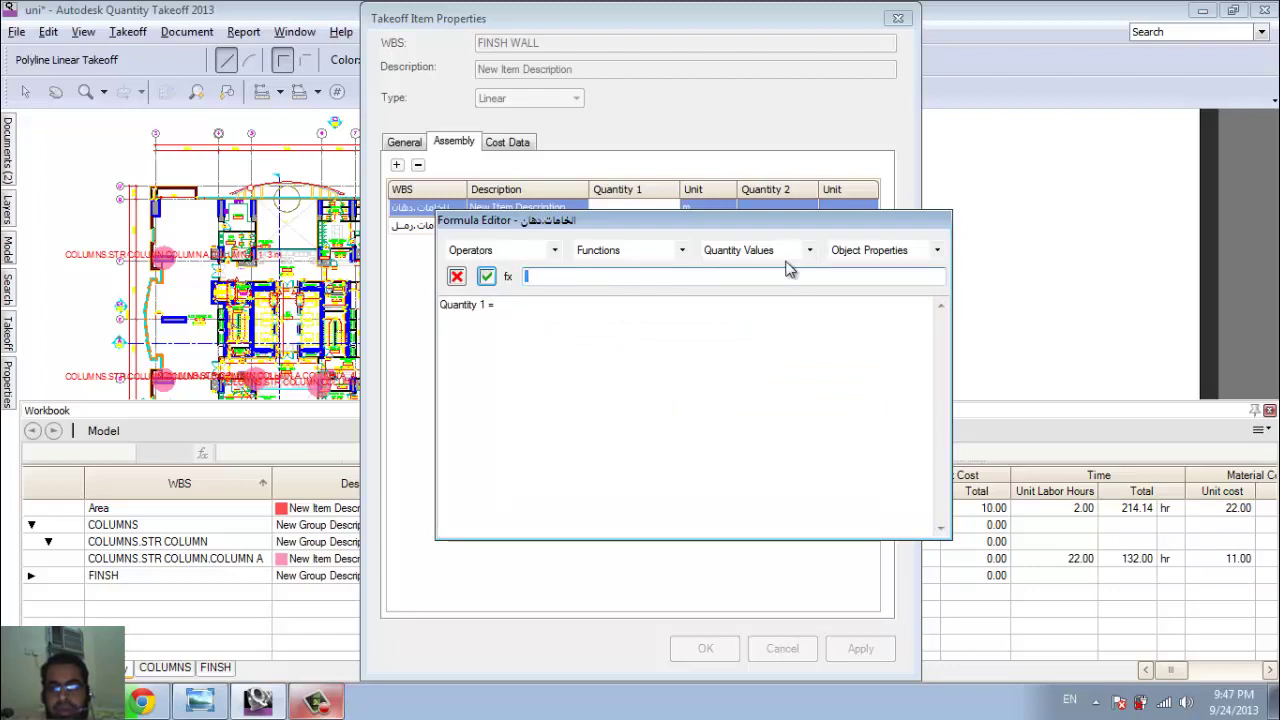
click(788, 252)
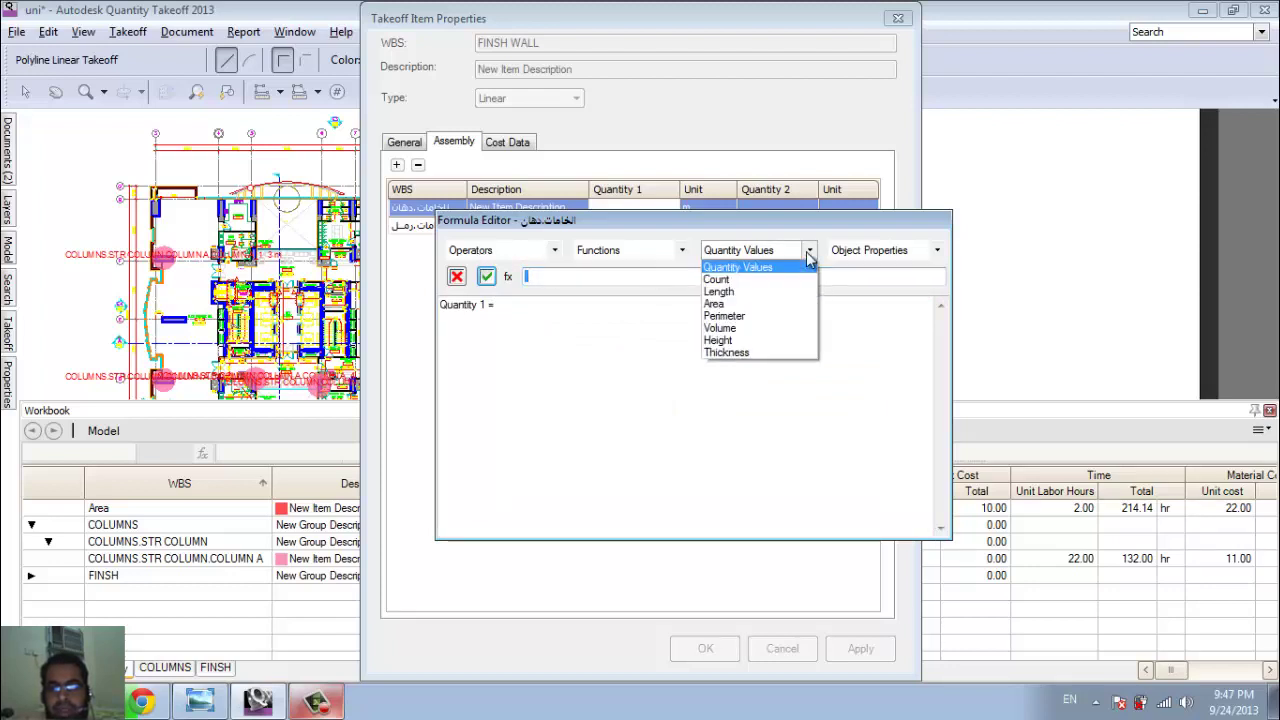
click(746, 291)
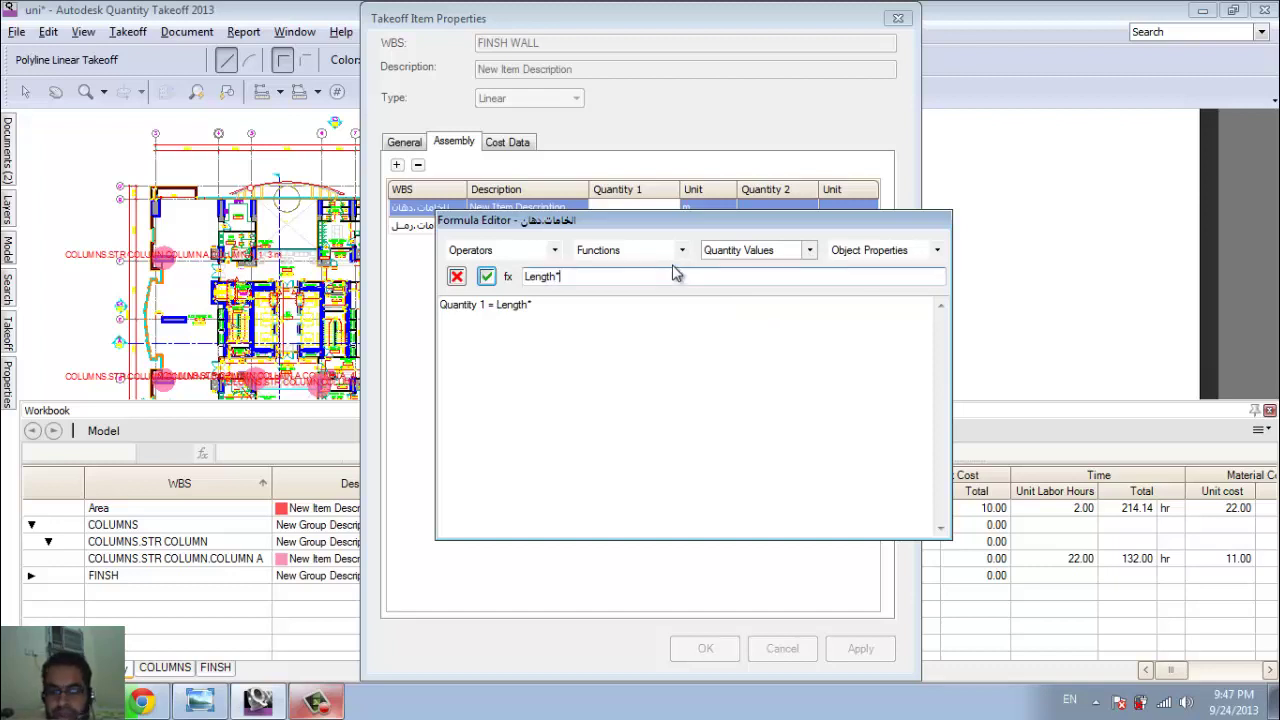
key(Return)
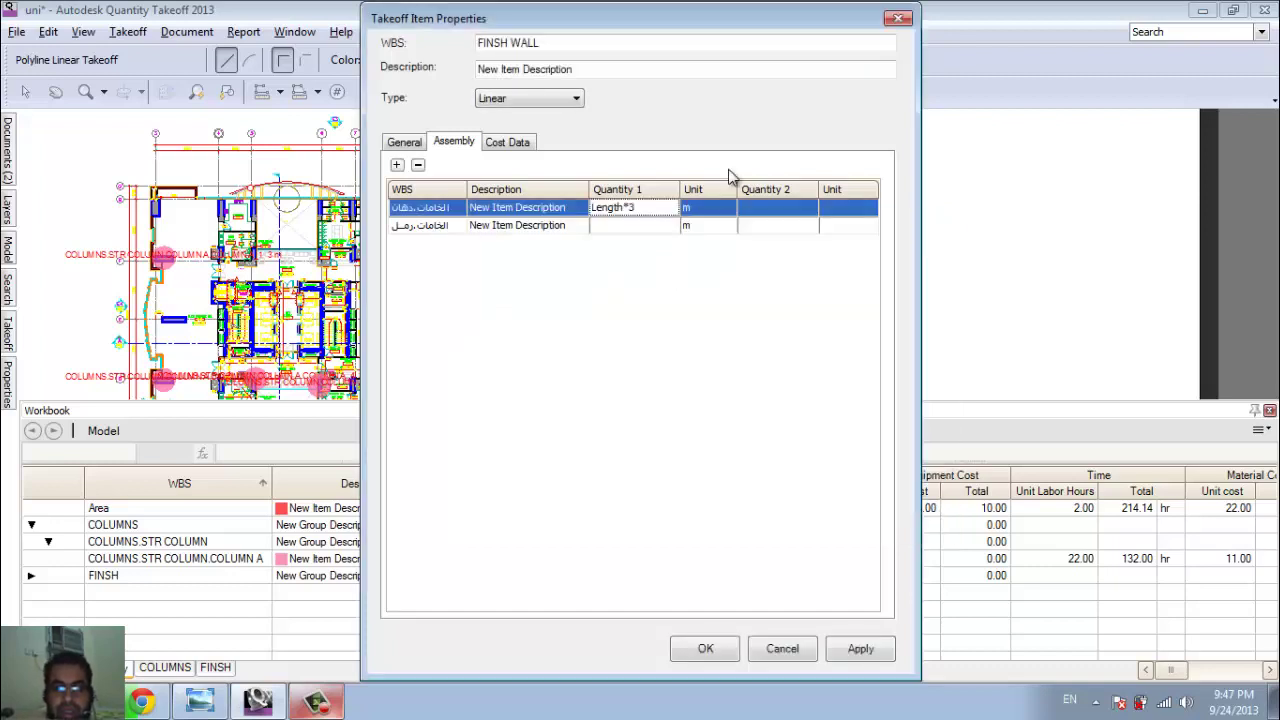
- Set the second component's Quantity 1 formula to Length+3
click(630, 226)
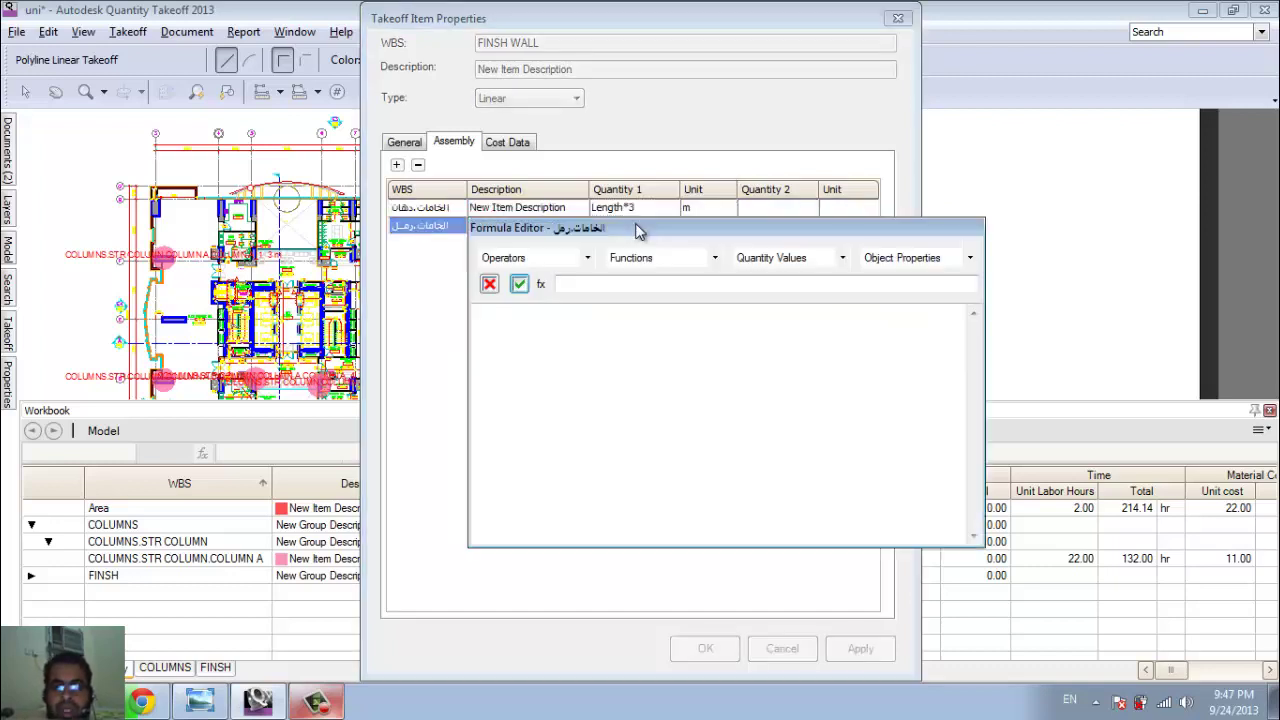
click(816, 262)
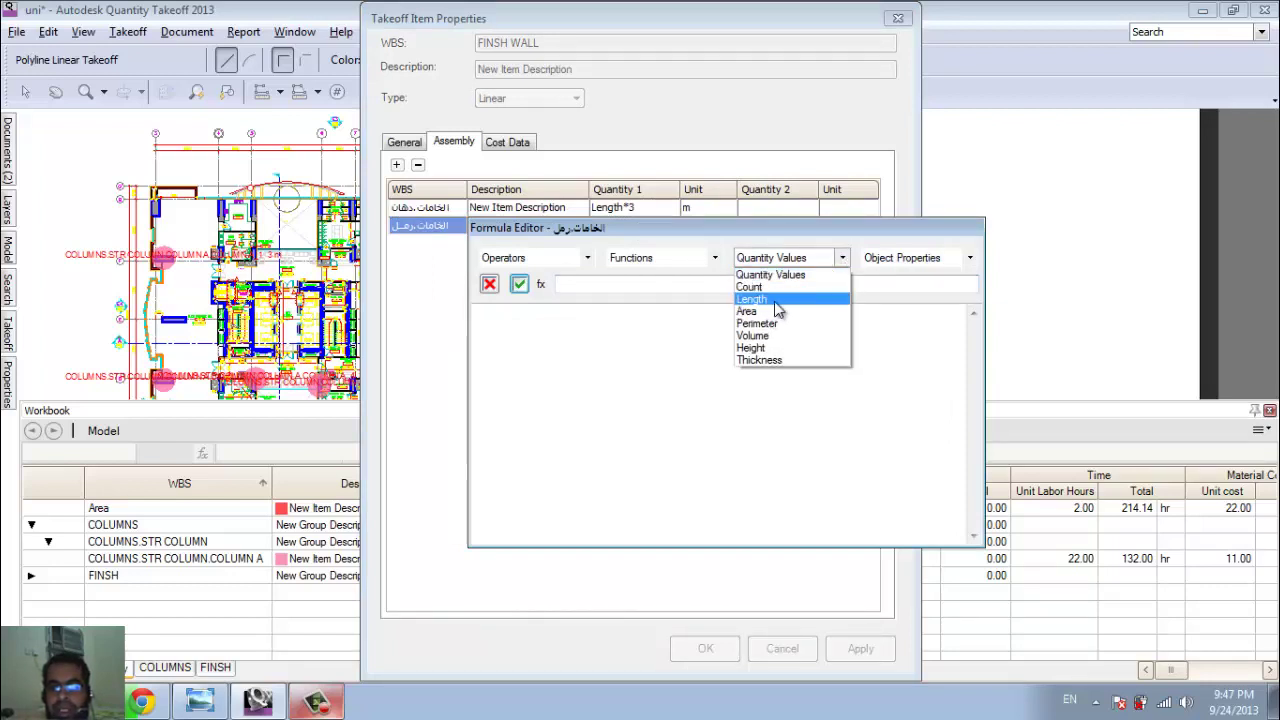
click(755, 299)
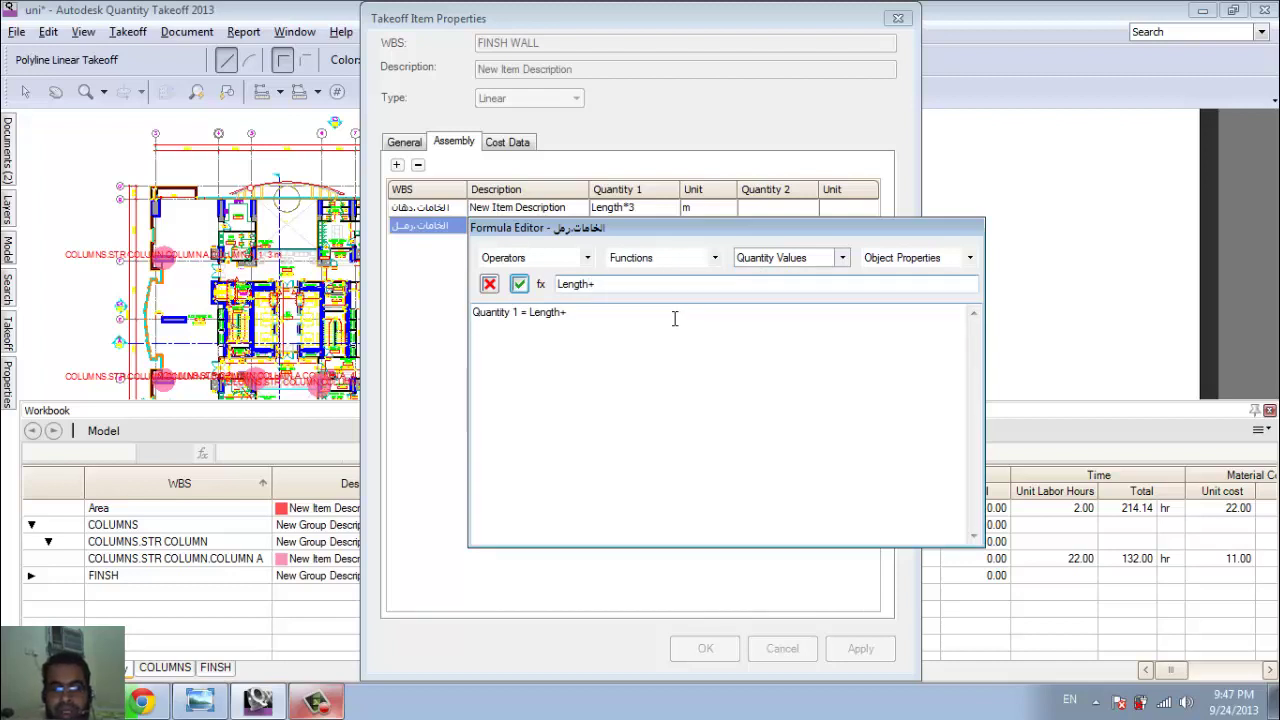
text(3)
click(519, 284)
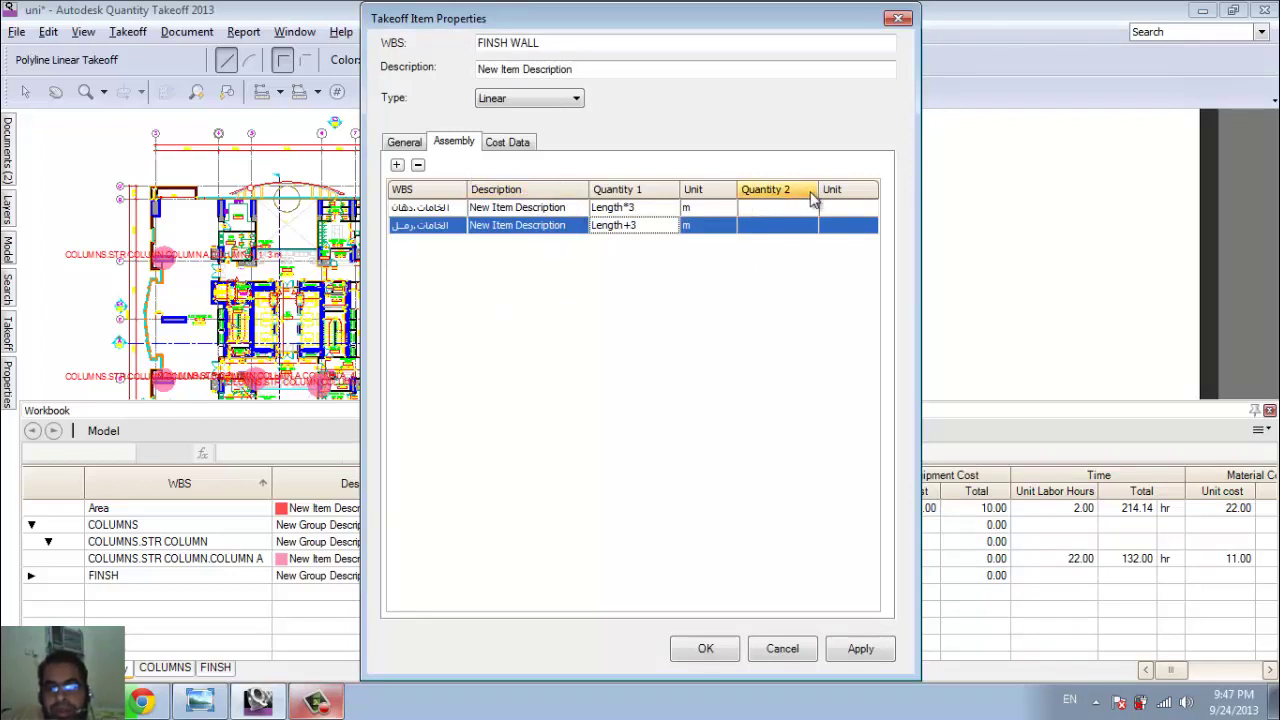
- Review FINSH WALL's Cost Data and save its properties with OK
click(512, 143)
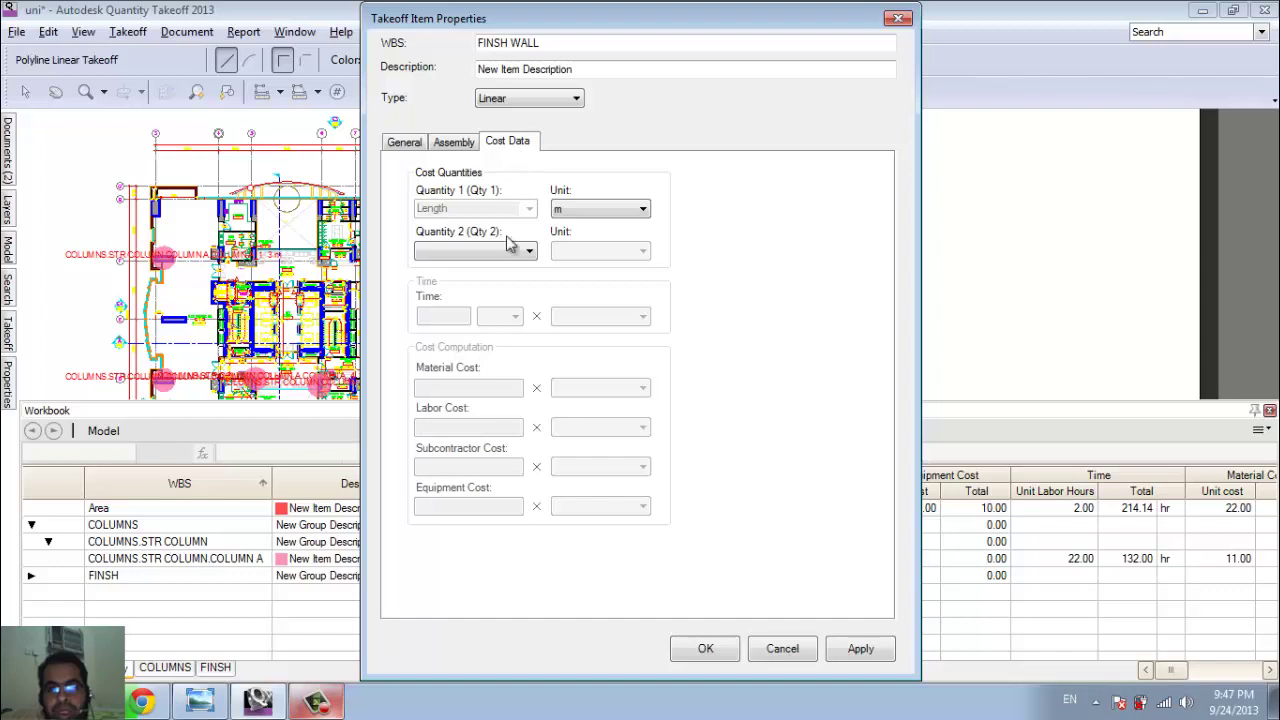
click(462, 144)
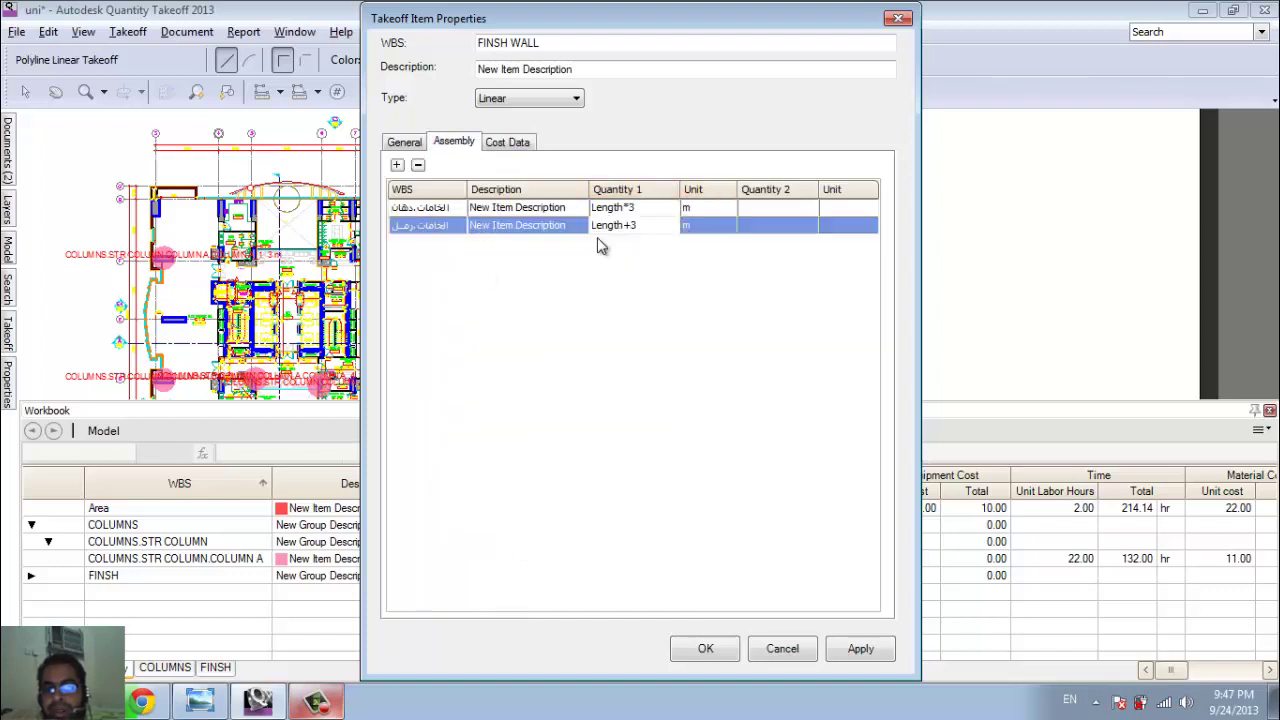
click(705, 649)
click(12, 395)
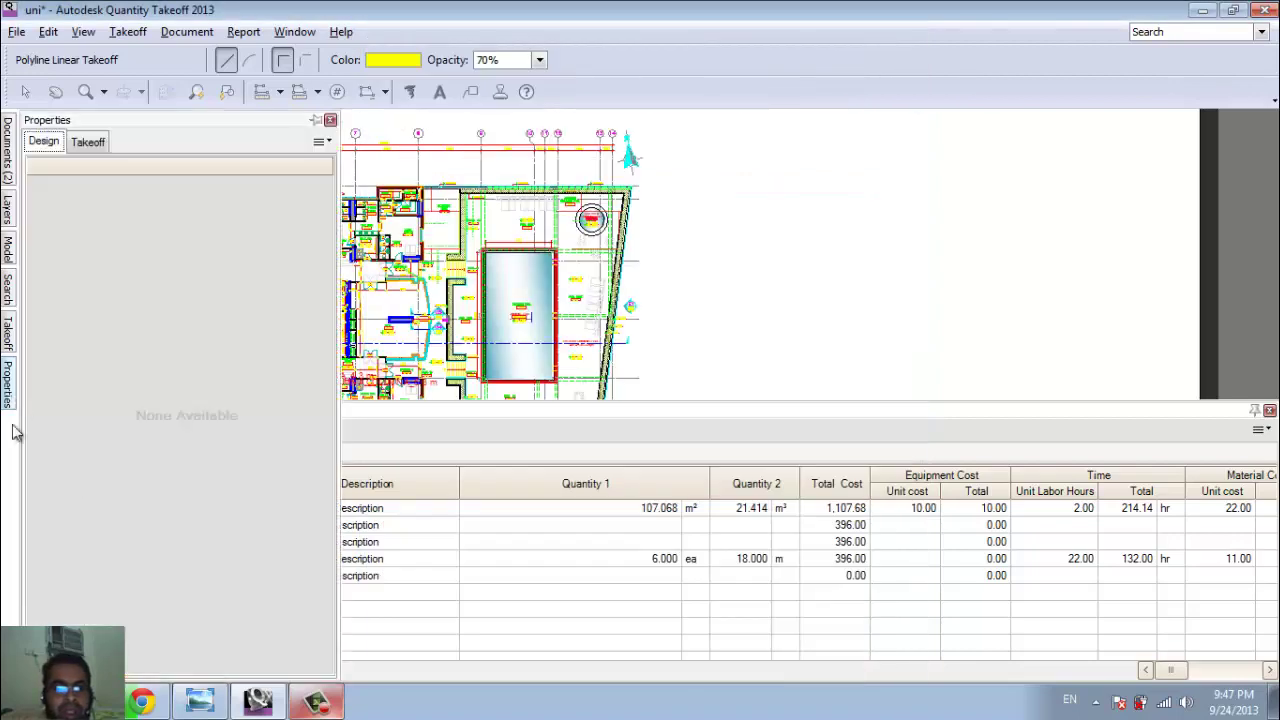
- Open the دهان item's Cost Data and set Time to 1 hr per Length
click(7, 348)
right_click(116, 628)
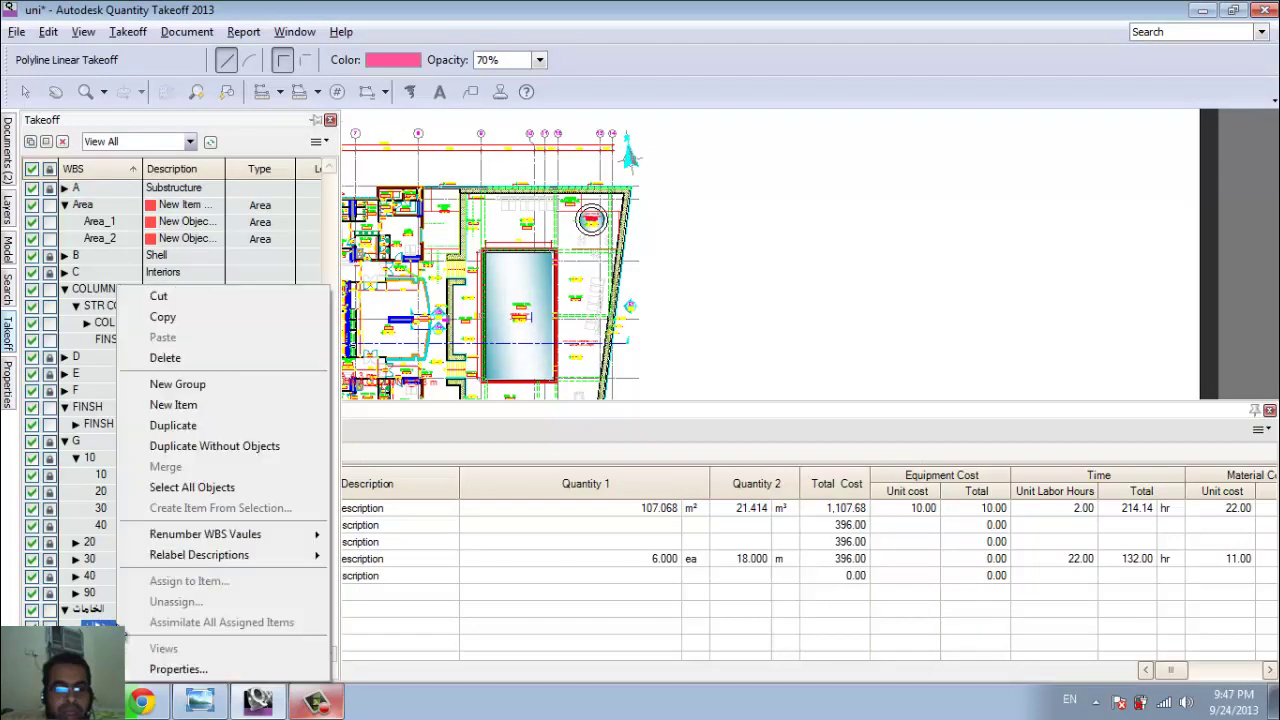
click(140, 672)
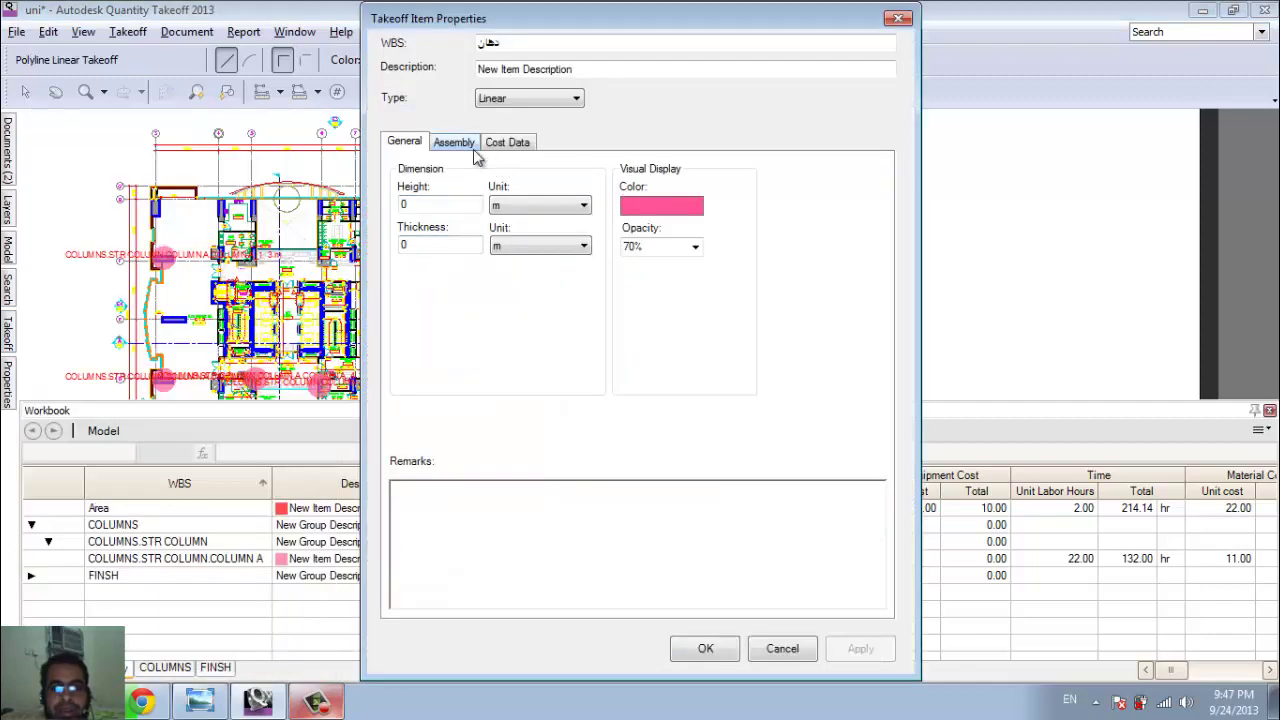
click(504, 143)
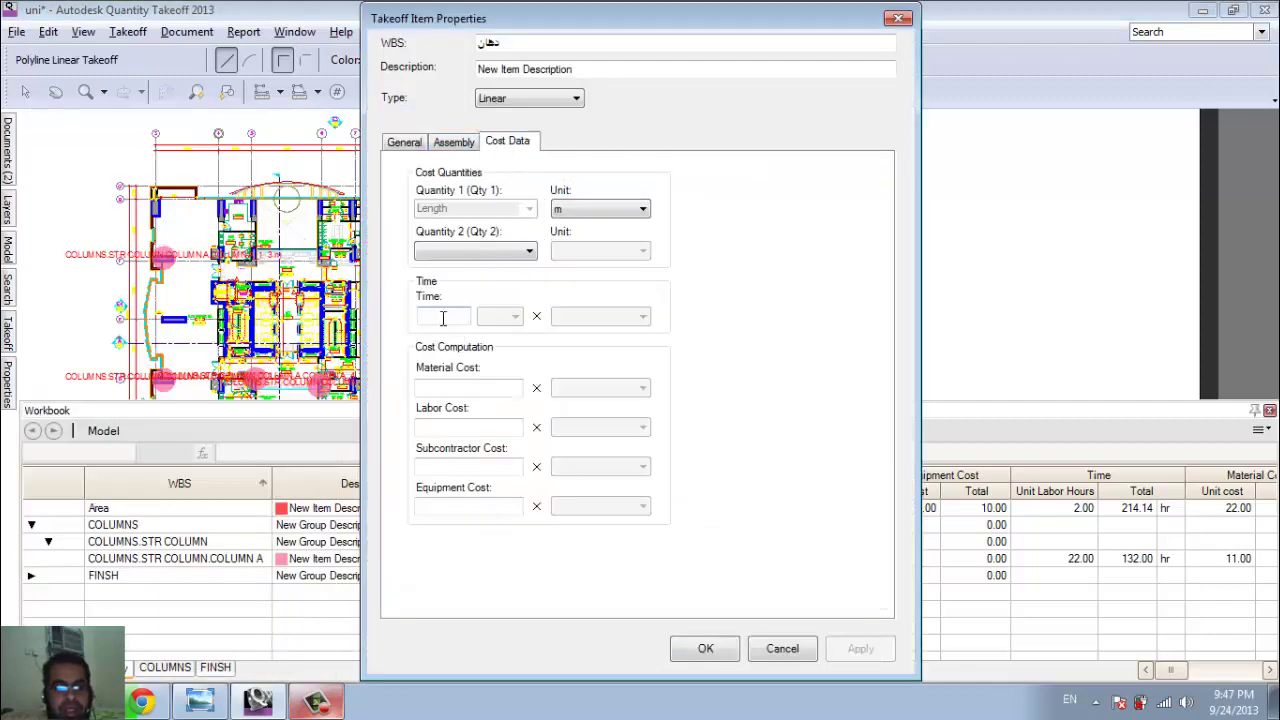
click(442, 318)
text(1)
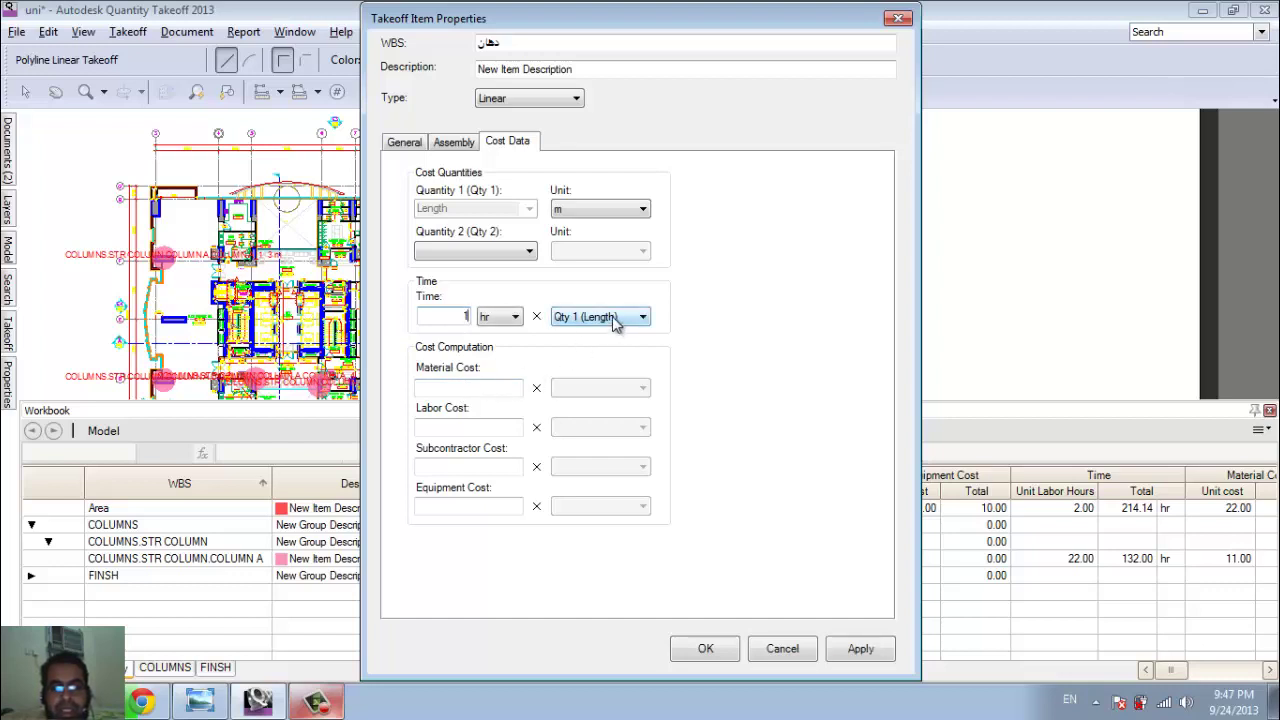
click(613, 318)
click(600, 333)
- Enter material 2.00, labor 2.00, subcontractor 3.00 and equipment 3.00, then confirm
click(480, 386)
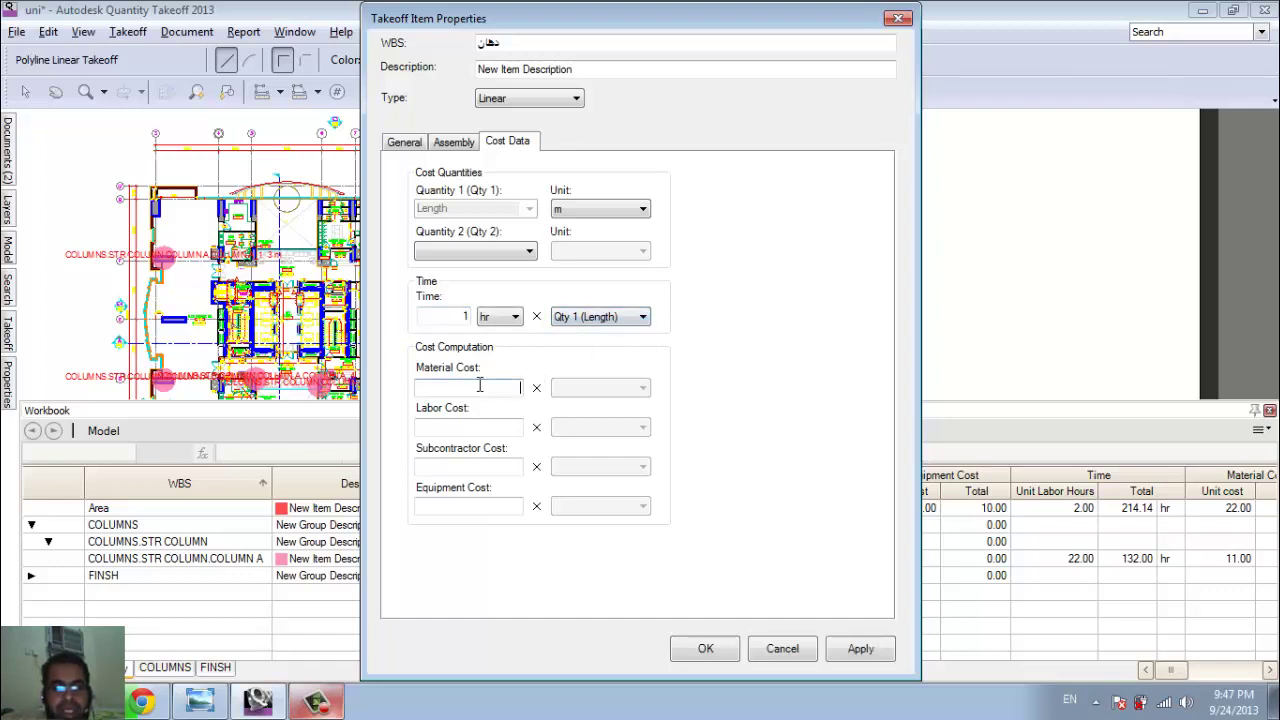
text(2)
click(484, 428)
text(2)
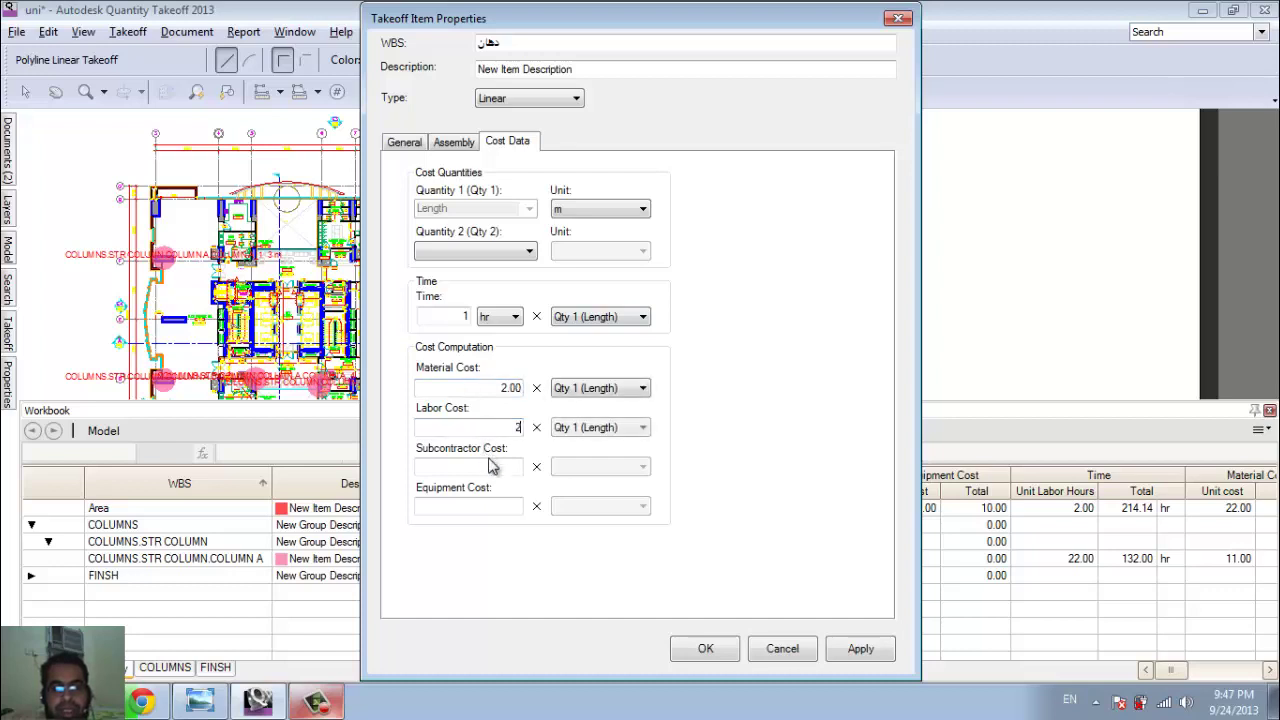
click(497, 466)
text(3)
click(500, 504)
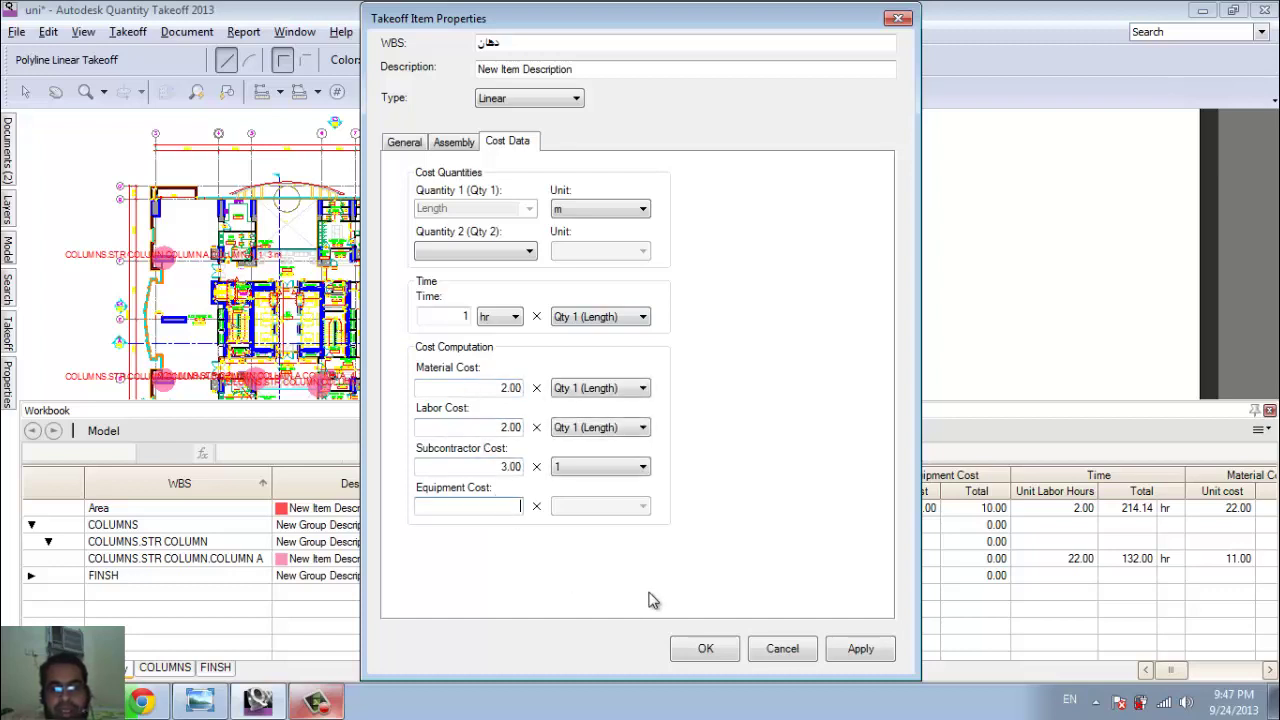
text(3)
click(694, 648)
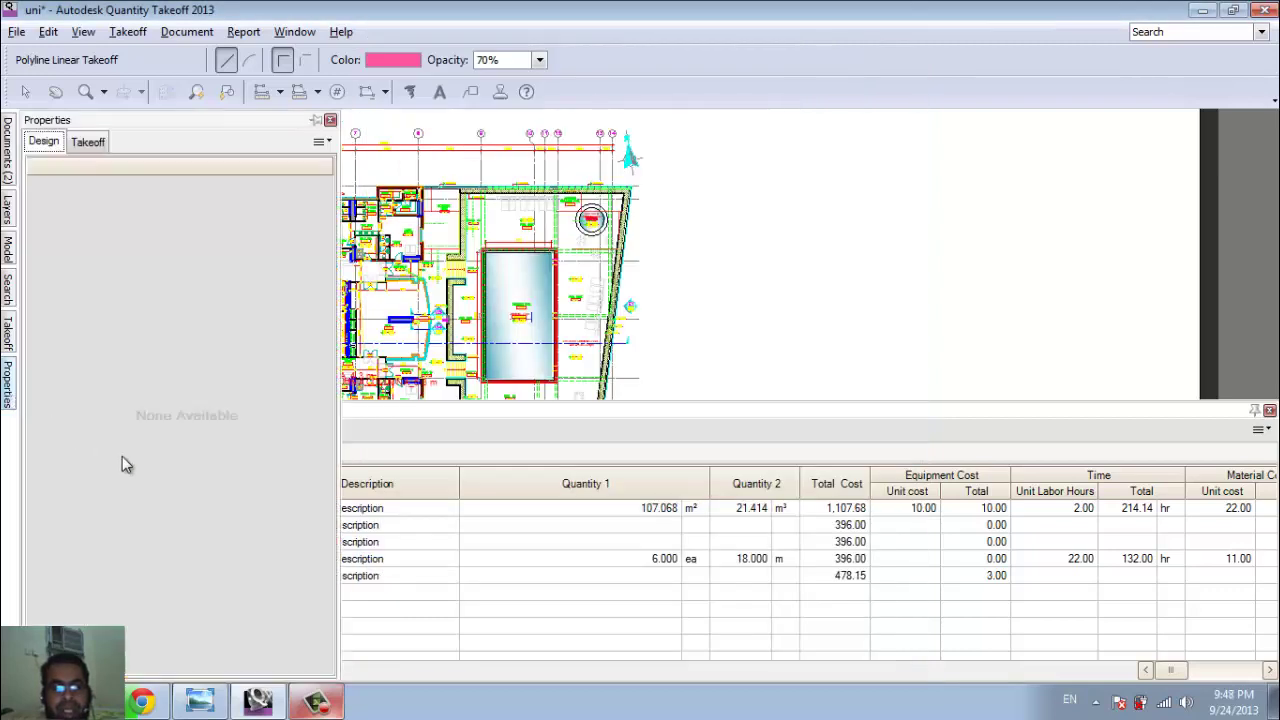
- Open the رمل item's Cost Data and set Time to 44 hr
click(132, 643)
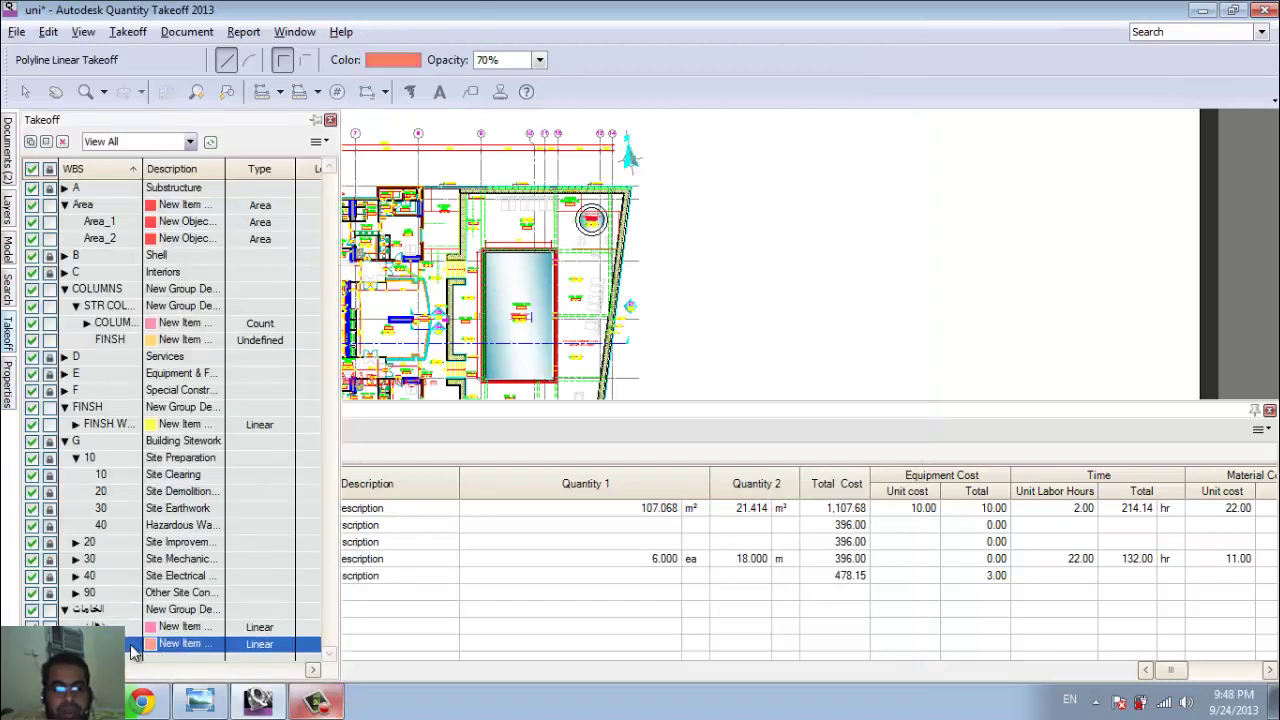
right_click(132, 643)
click(190, 669)
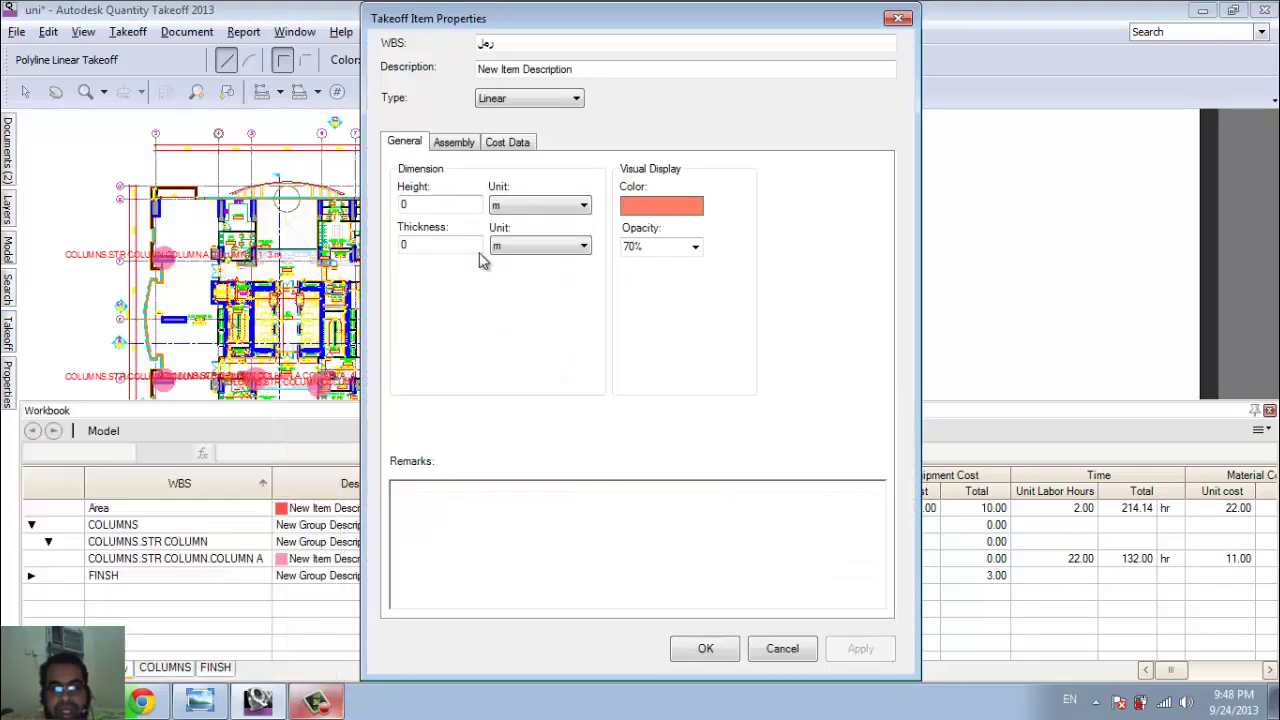
click(474, 148)
click(502, 146)
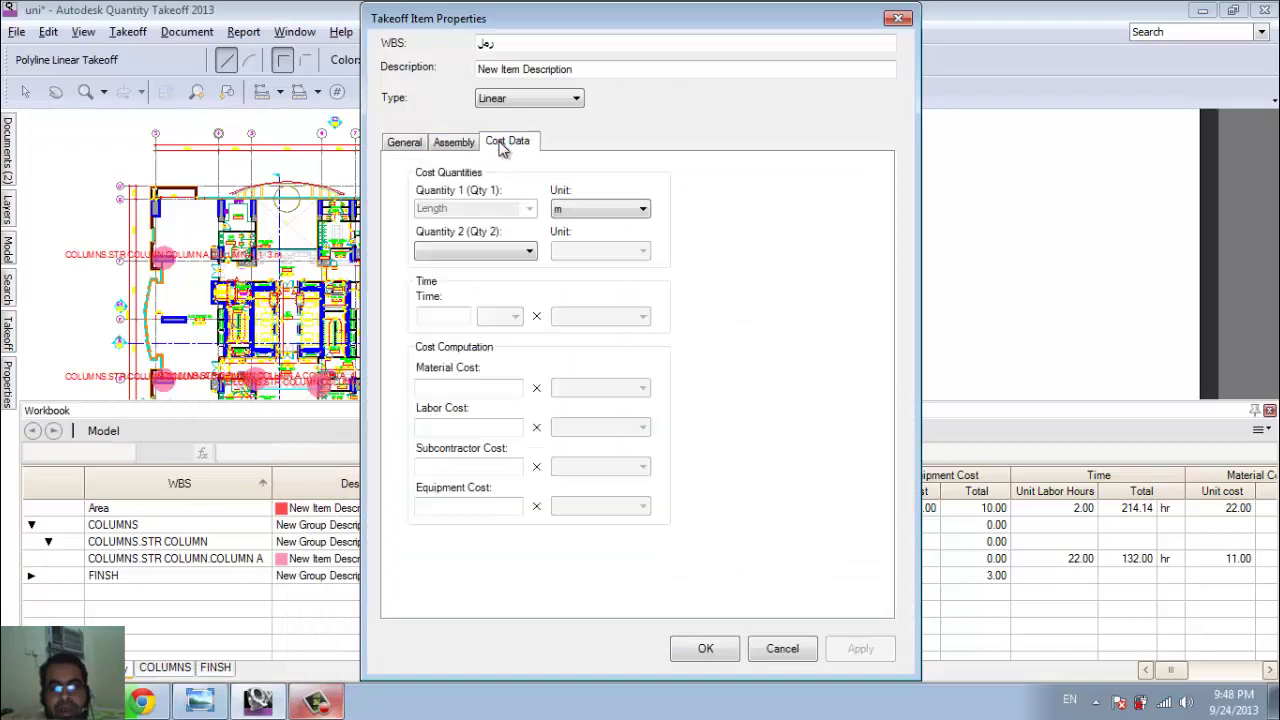
click(447, 319)
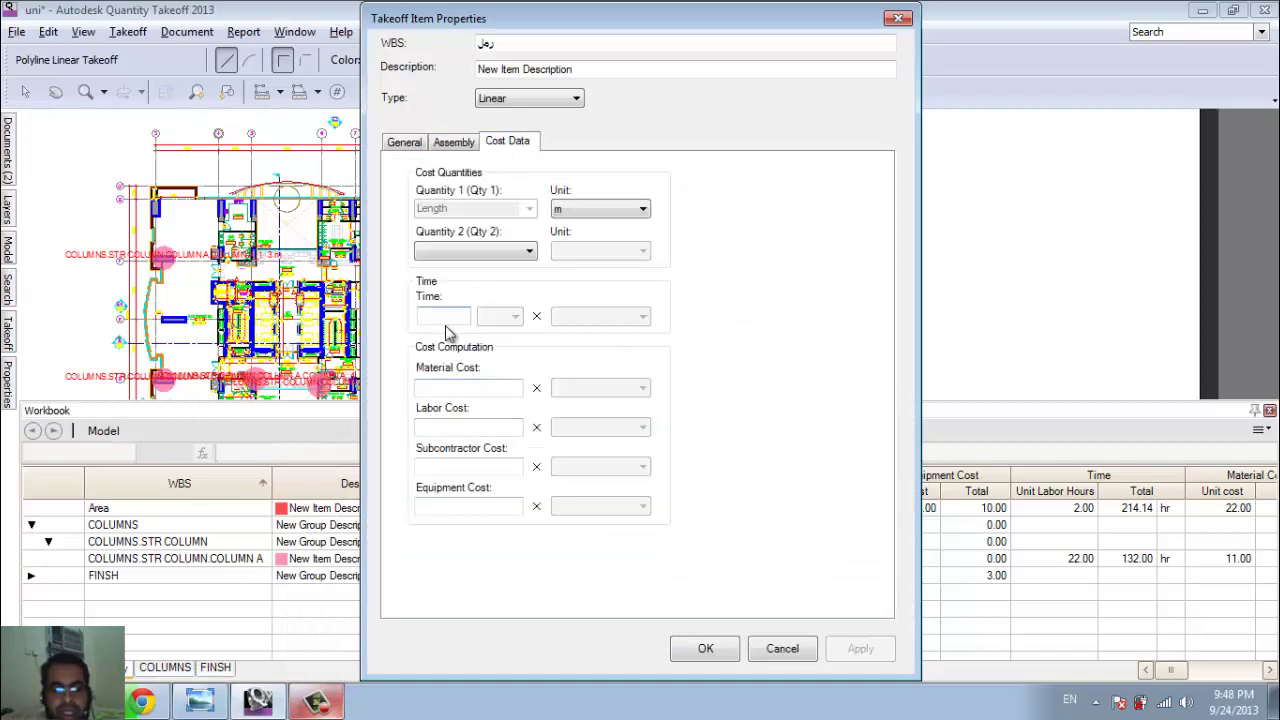
text(44)
- Enter material 3, labor 2, subcontractor and equipment 2, and confirm, bringing FINSH to 768.87
click(478, 388)
text(3)
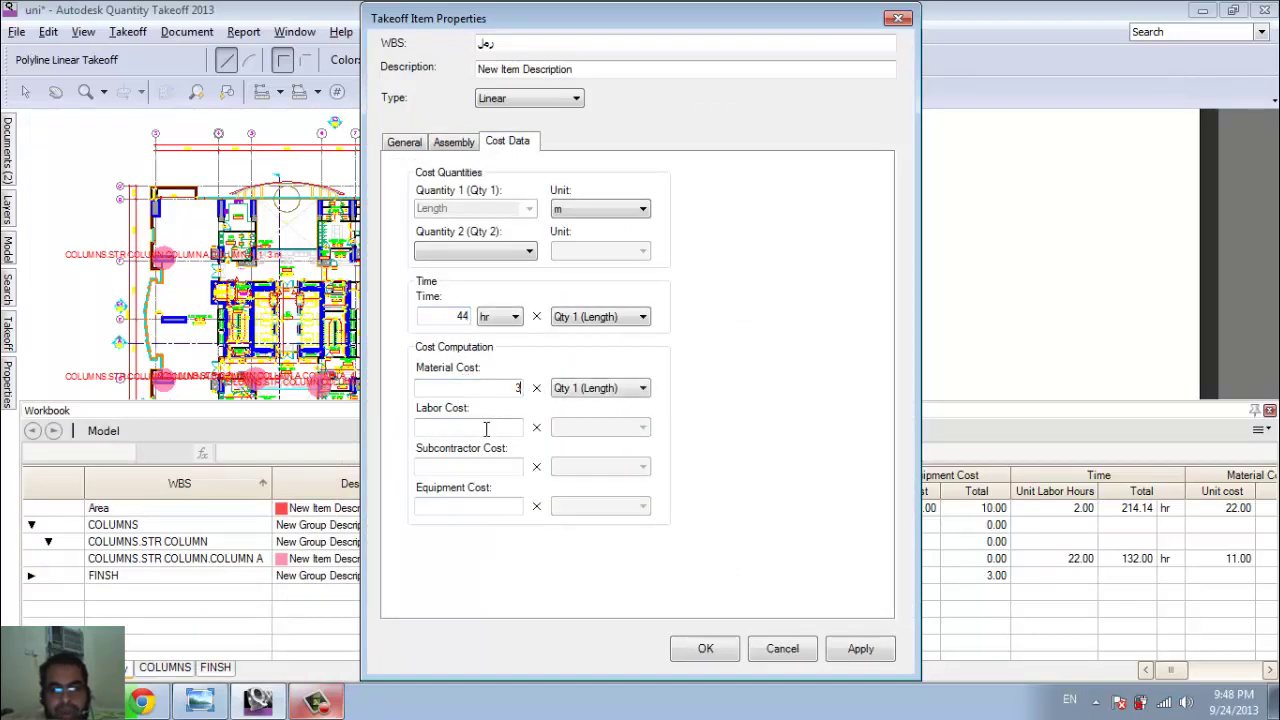
click(486, 428)
text(2)
click(490, 466)
click(486, 506)
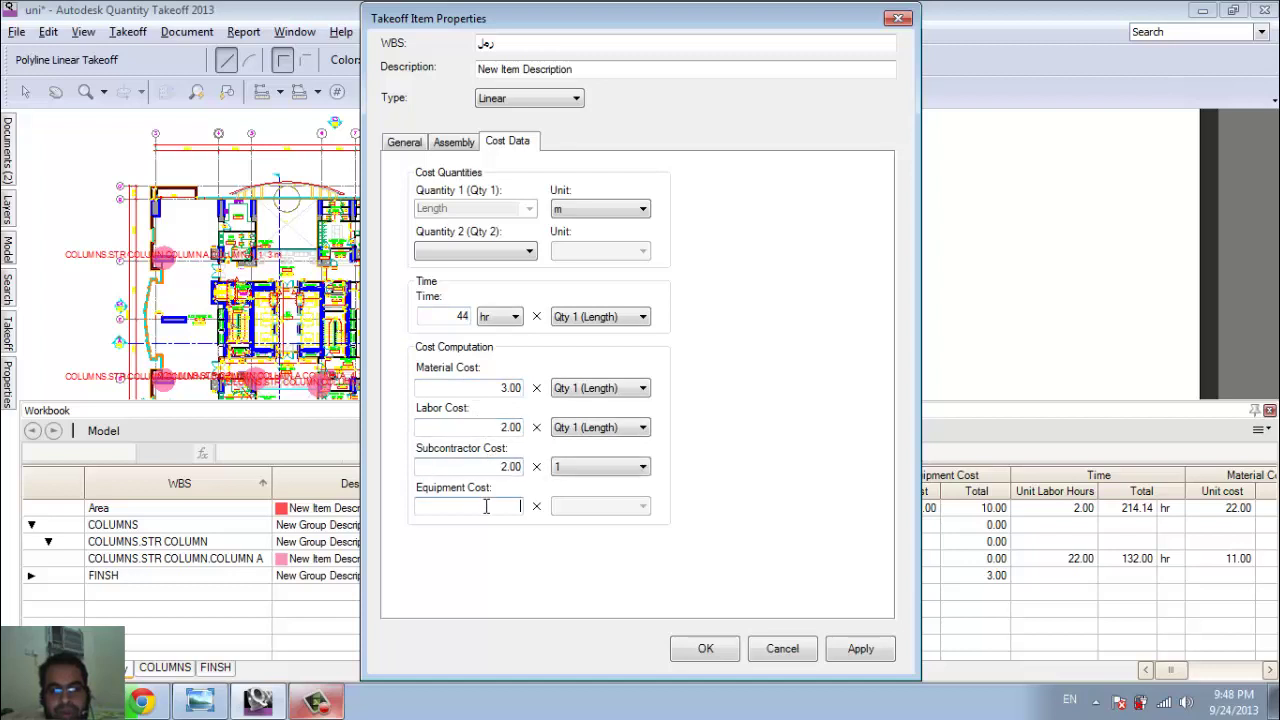
text(2)
click(705, 648)
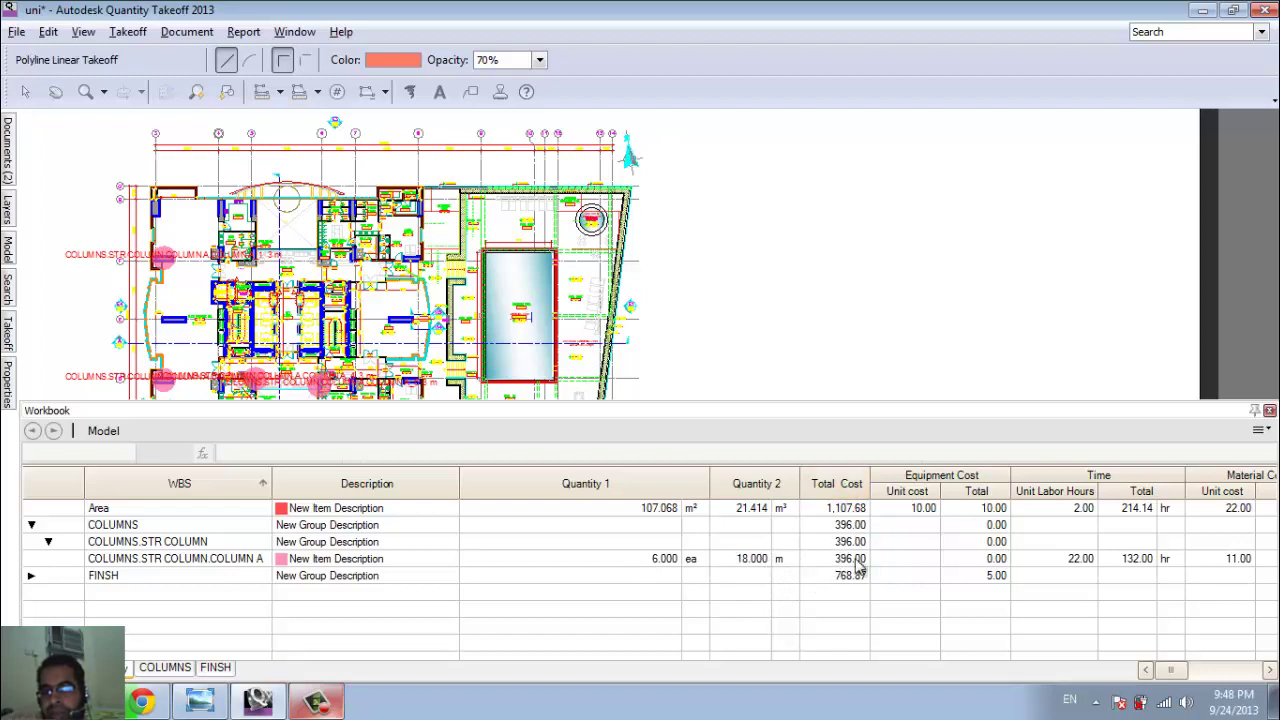
- Move Total Cost after Material Cost, narrow Quantity 1, and open the export choices
mouse_move(838, 485)
mouse_down()
mouse_move(1212, 485)
mouse_move(1204, 498)
mouse_move(1143, 490)
mouse_up()
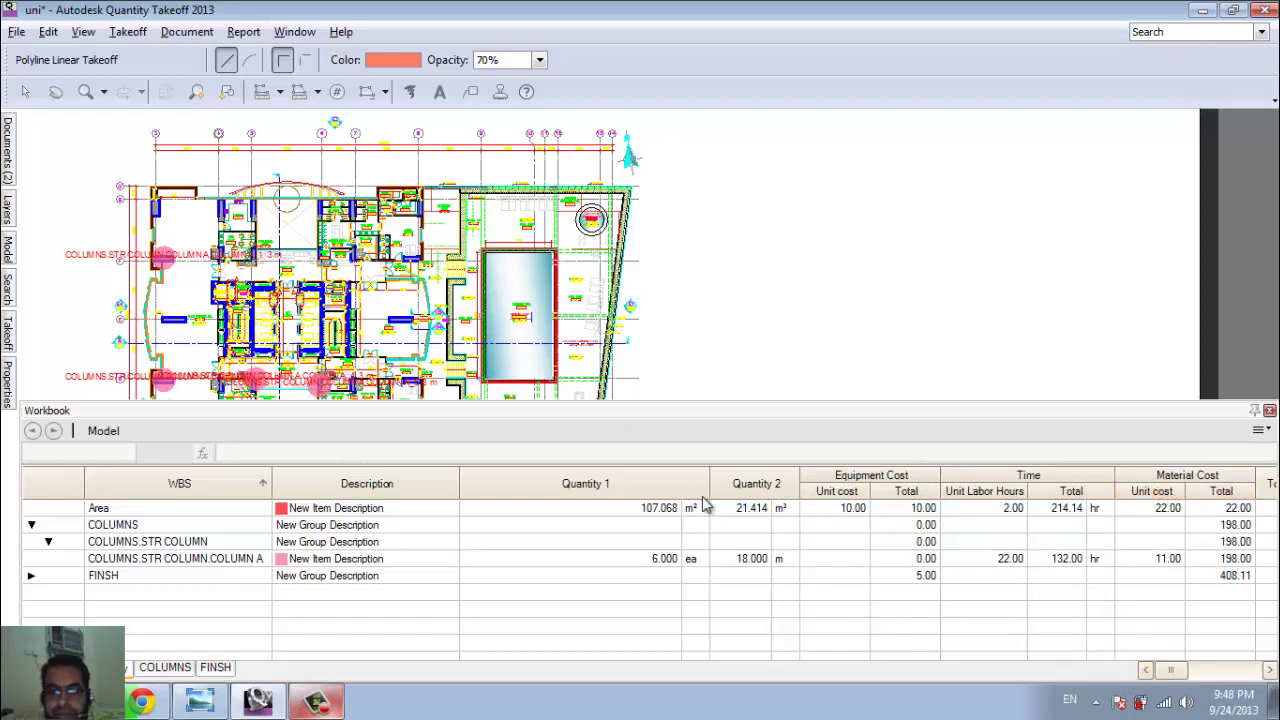
drag(709, 483, 566, 483)
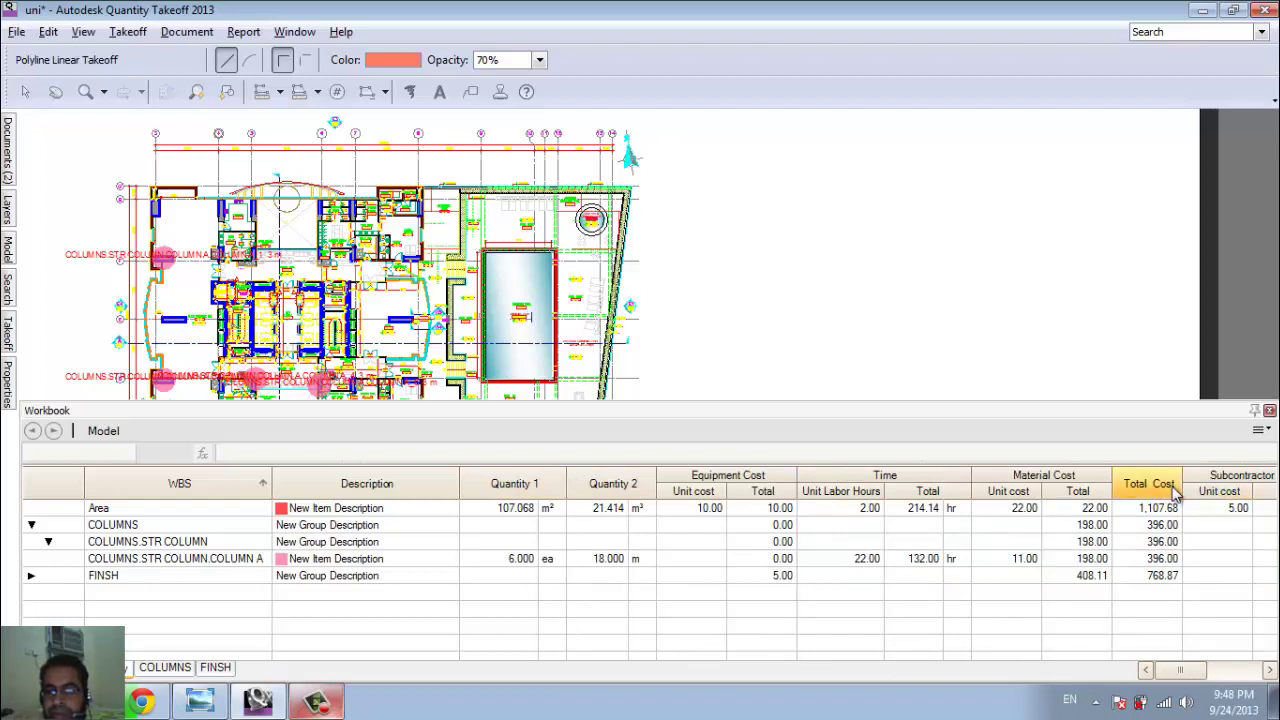
drag(1228, 482, 1228, 480)
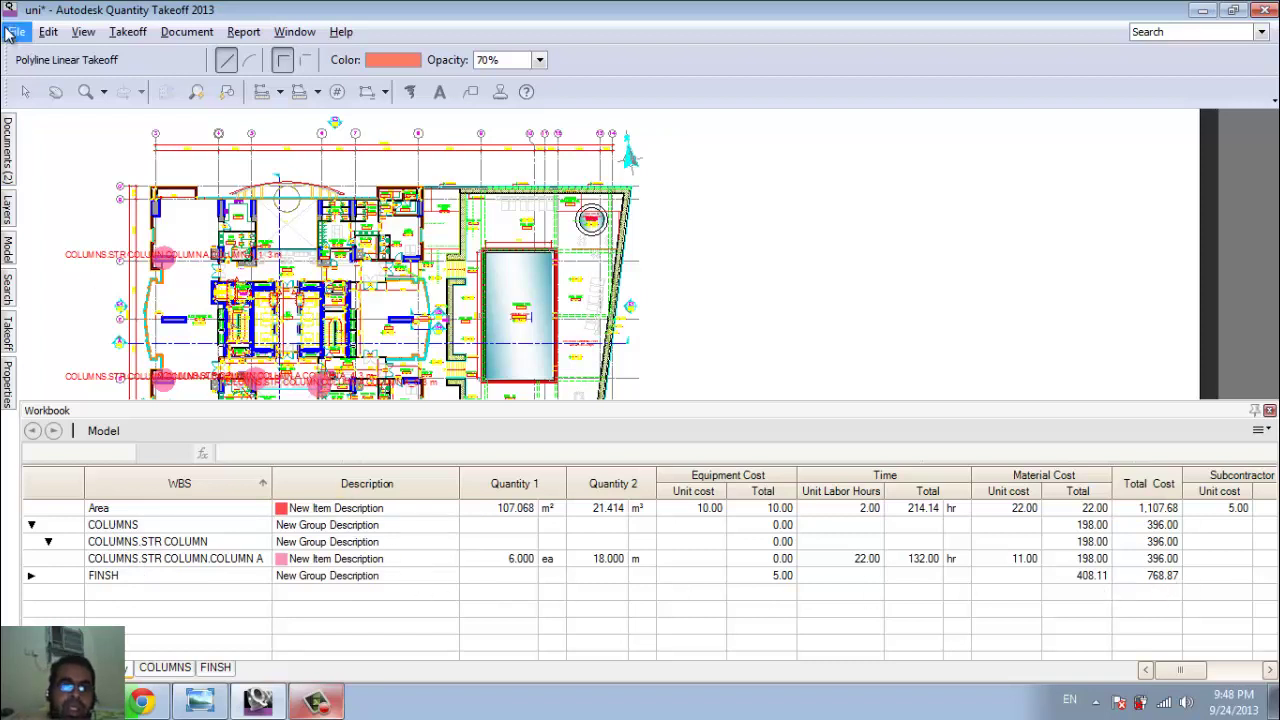
click(13, 36)
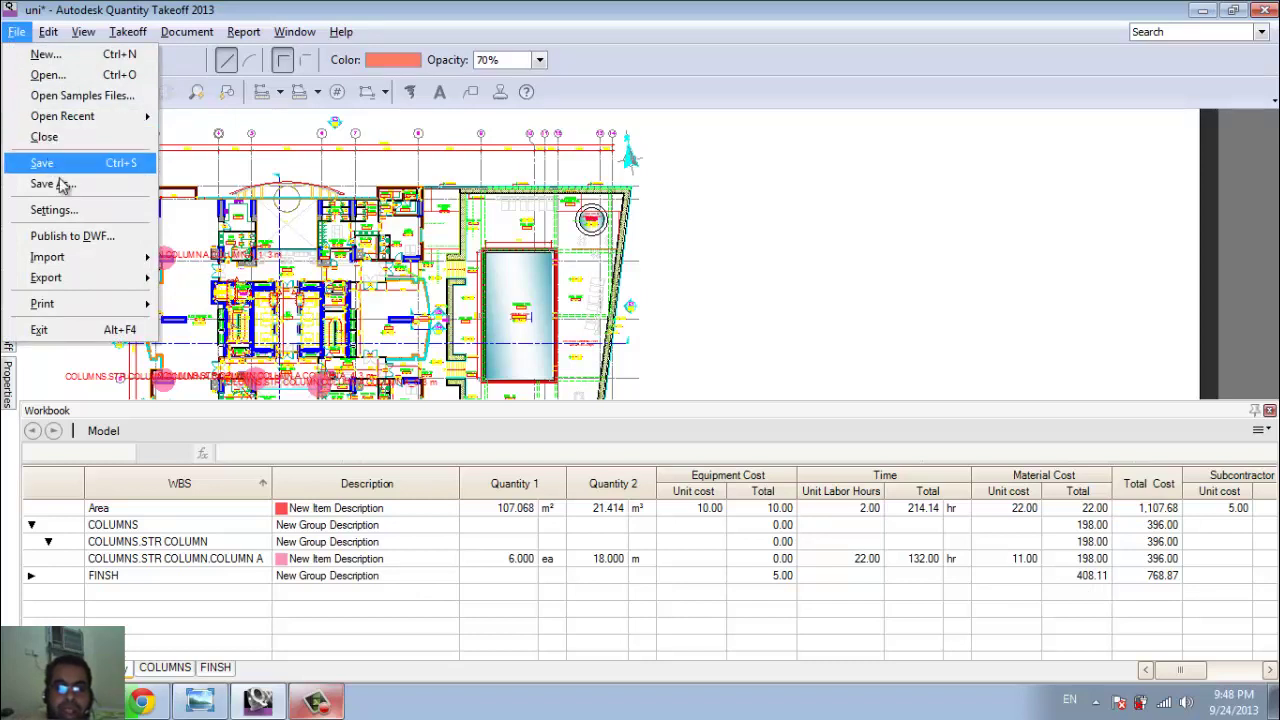
mouse_move(60, 277)
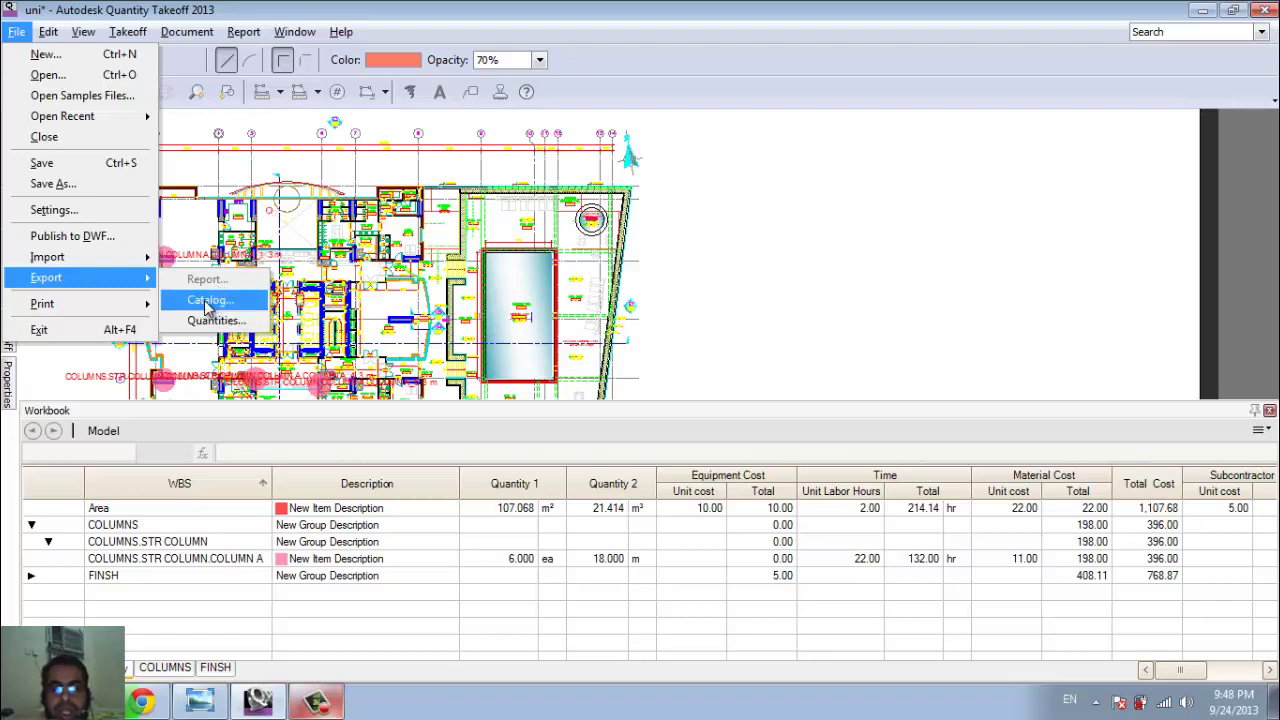
- Begin exporting the takeoff catalog, then cancel that export
click(208, 302)
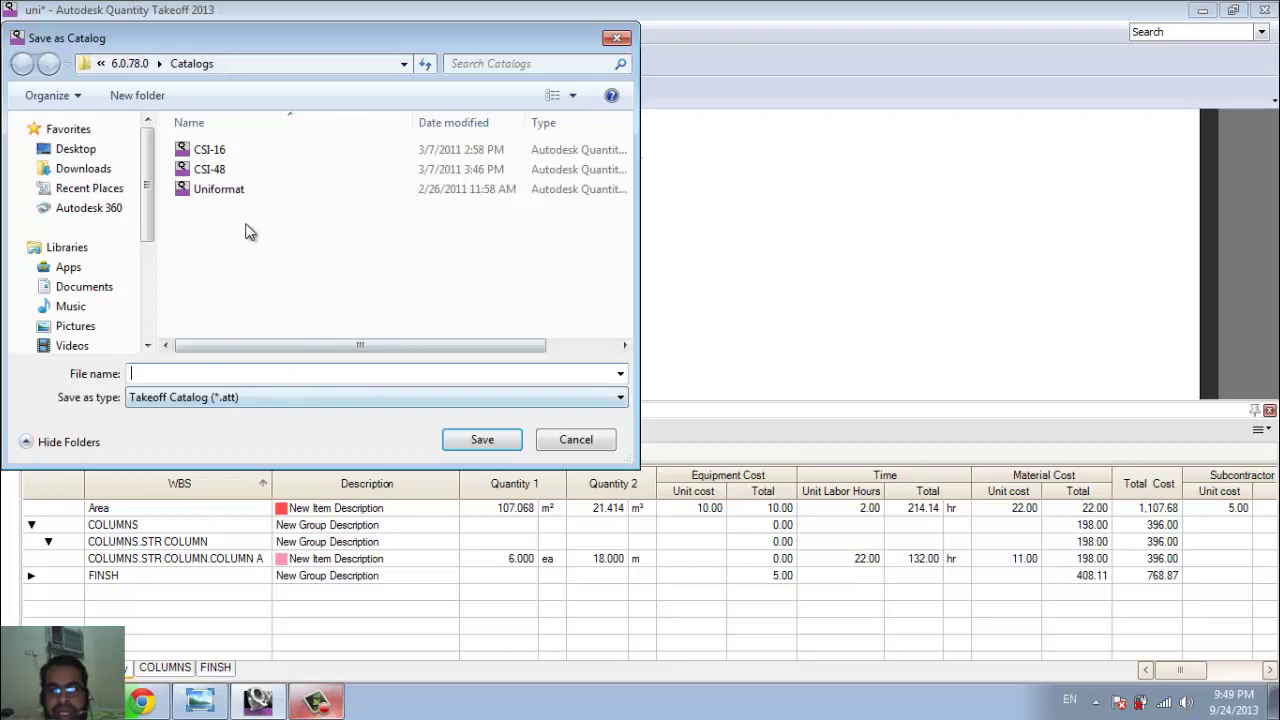
mouse_move(75, 326)
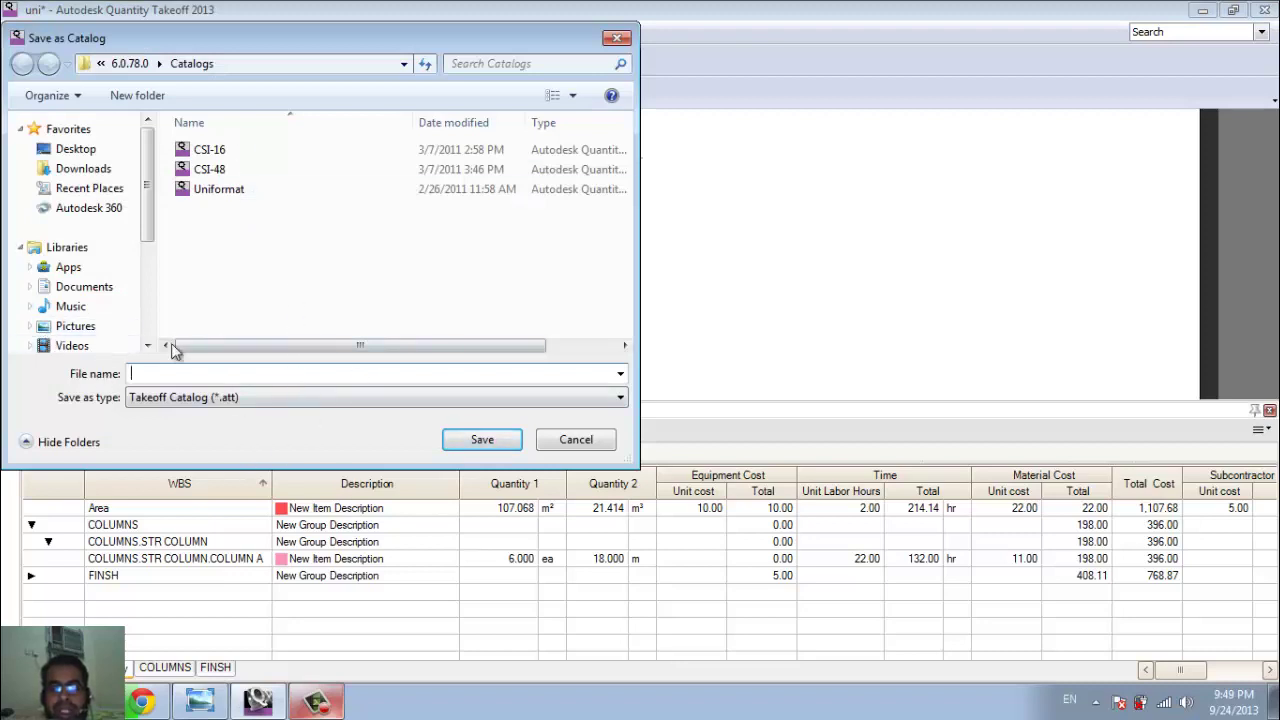
click(570, 443)
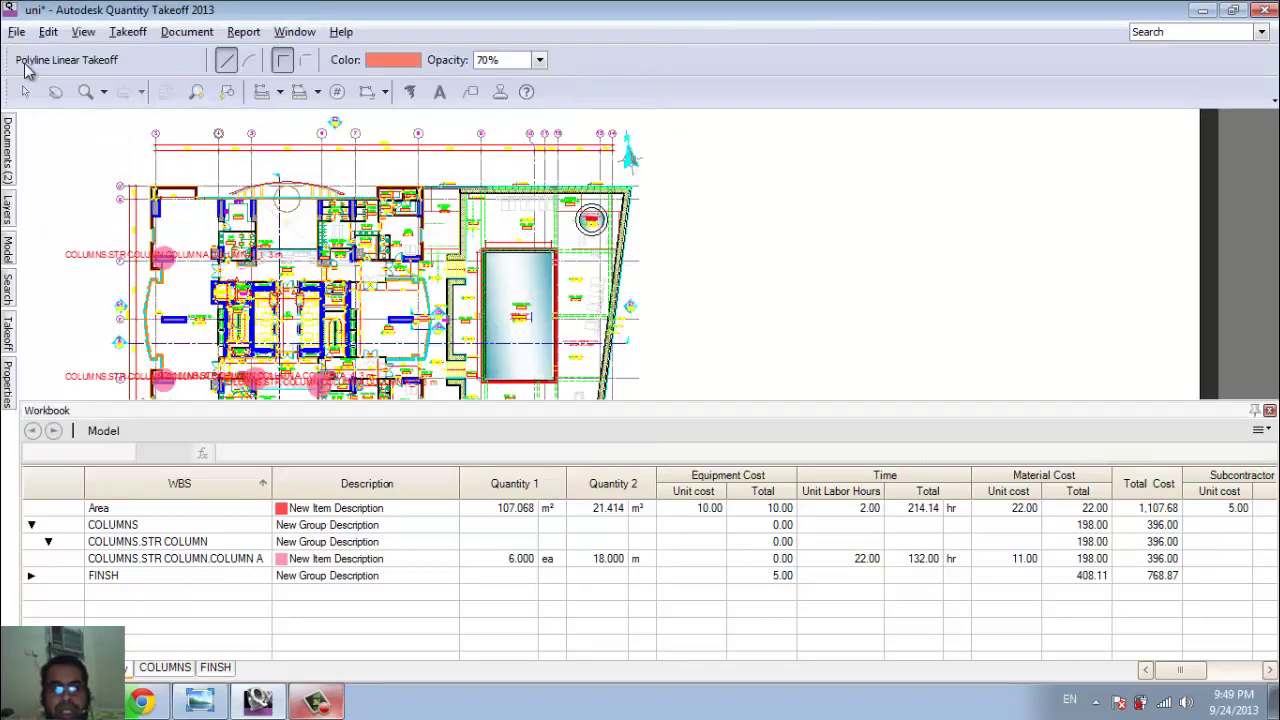
click(16, 32)
mouse_move(46, 278)
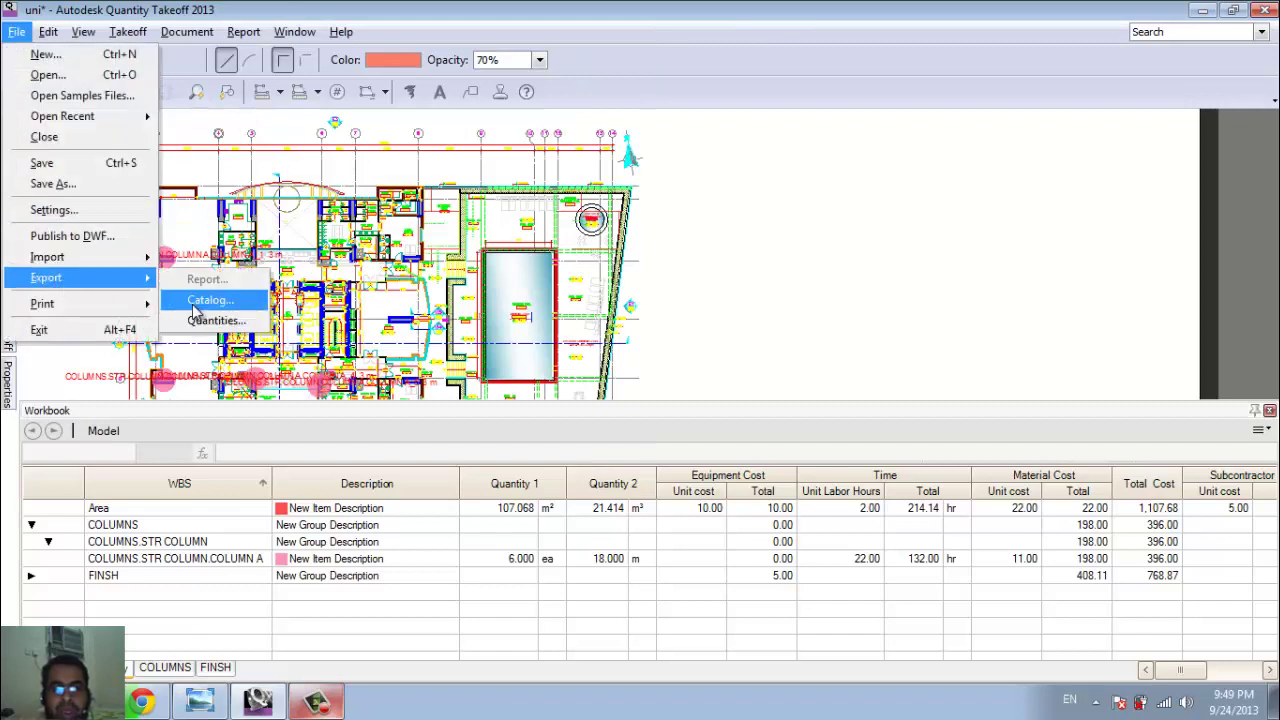
- Export quantities from all sheets to an XML spreadsheet named 1
click(212, 320)
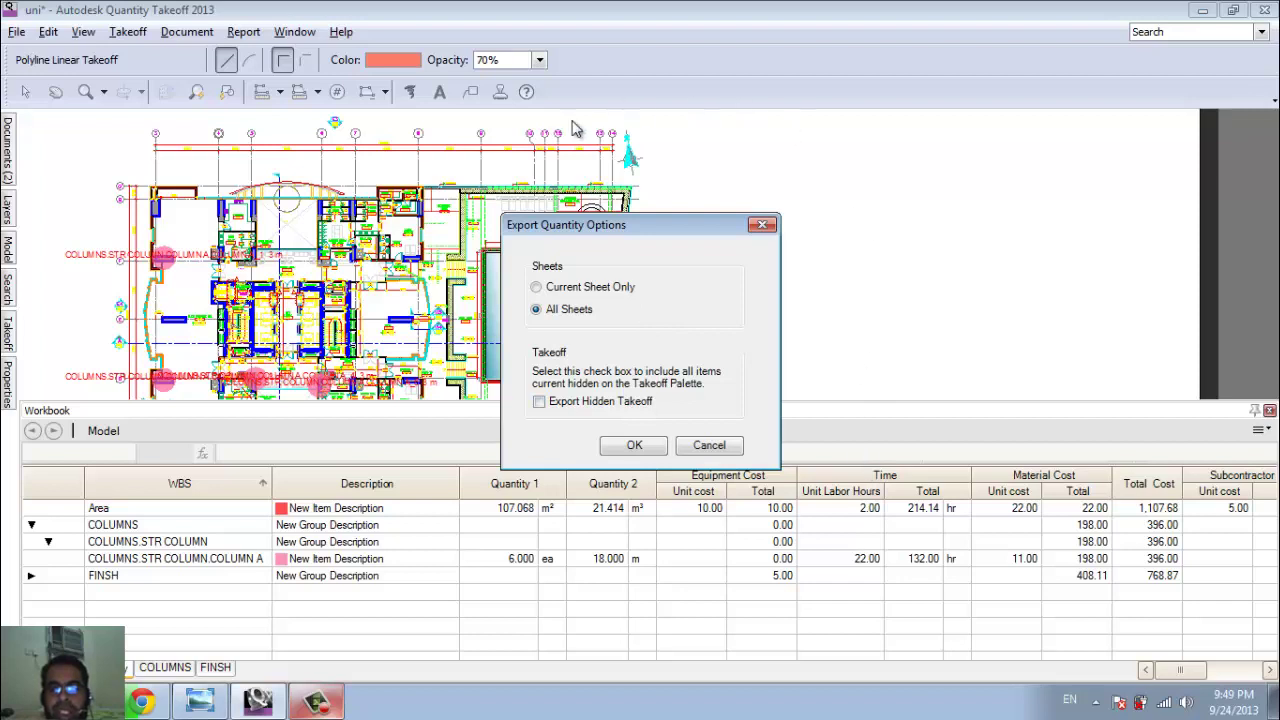
click(634, 452)
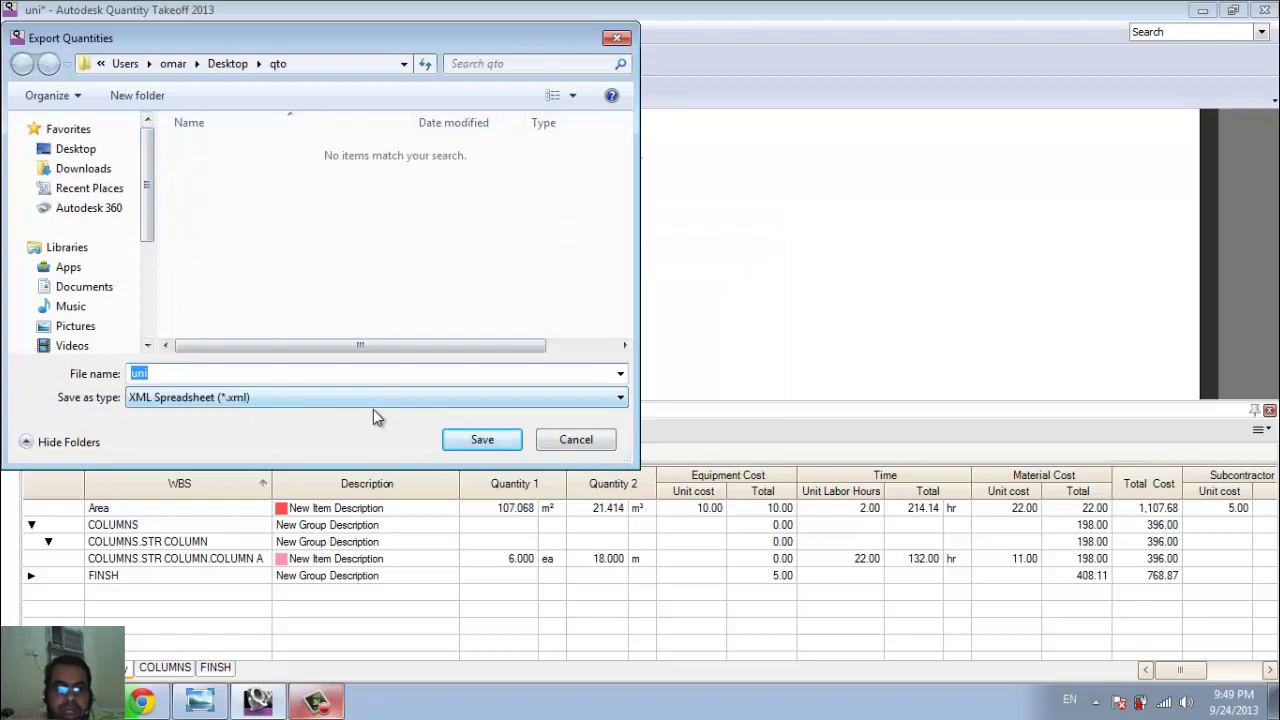
text(1)
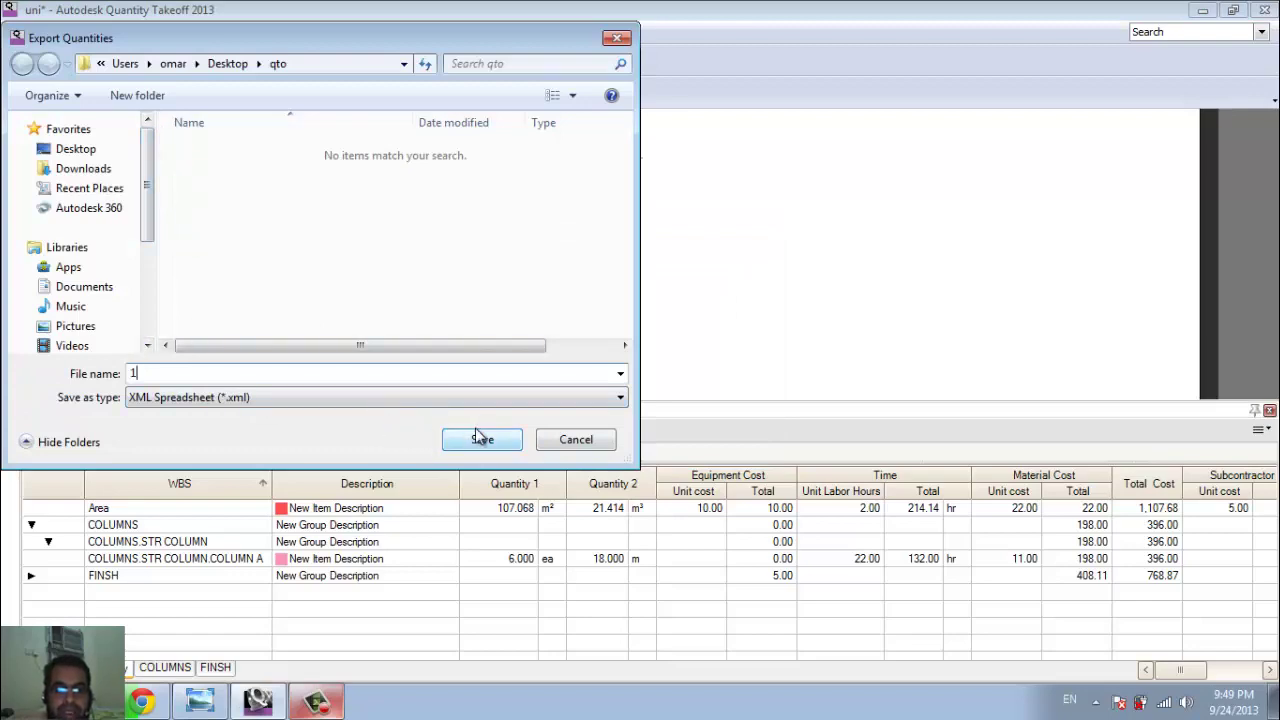
click(482, 446)
click(20, 700)
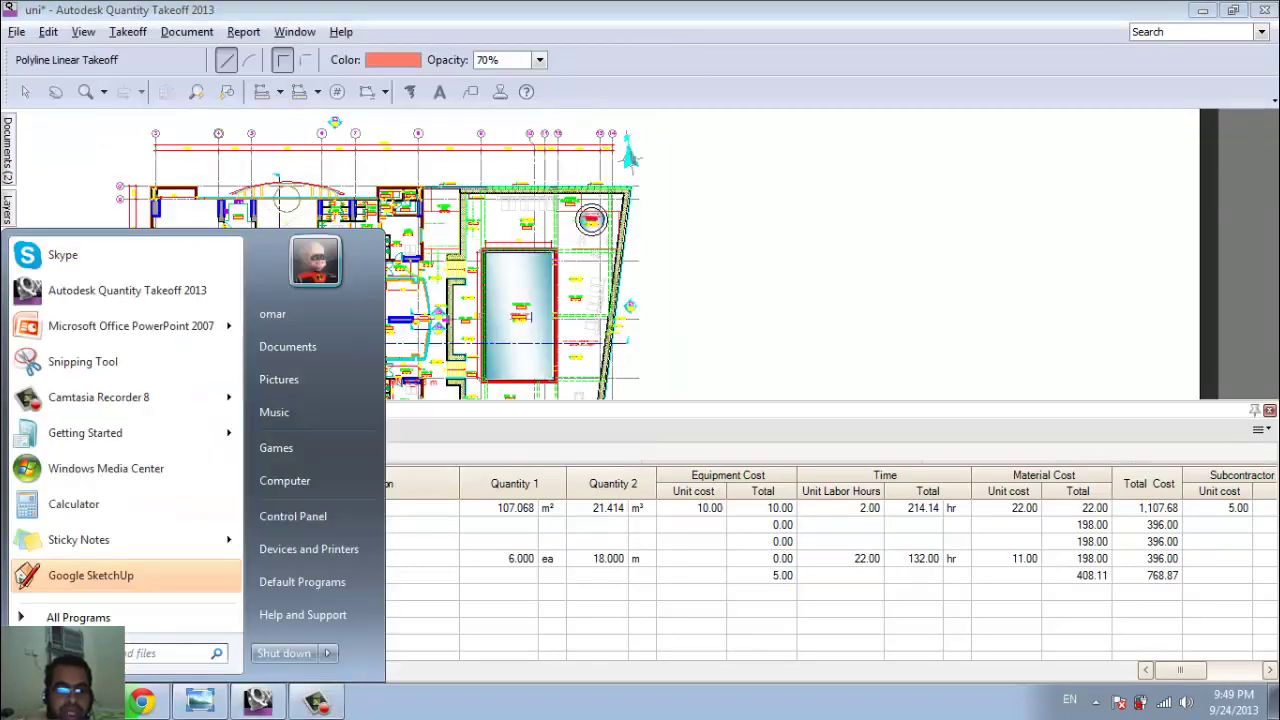
- Open exported file 1 from Desktop\qto in Excel 2007, check its WBS cost table, then close Excel
text(exc)
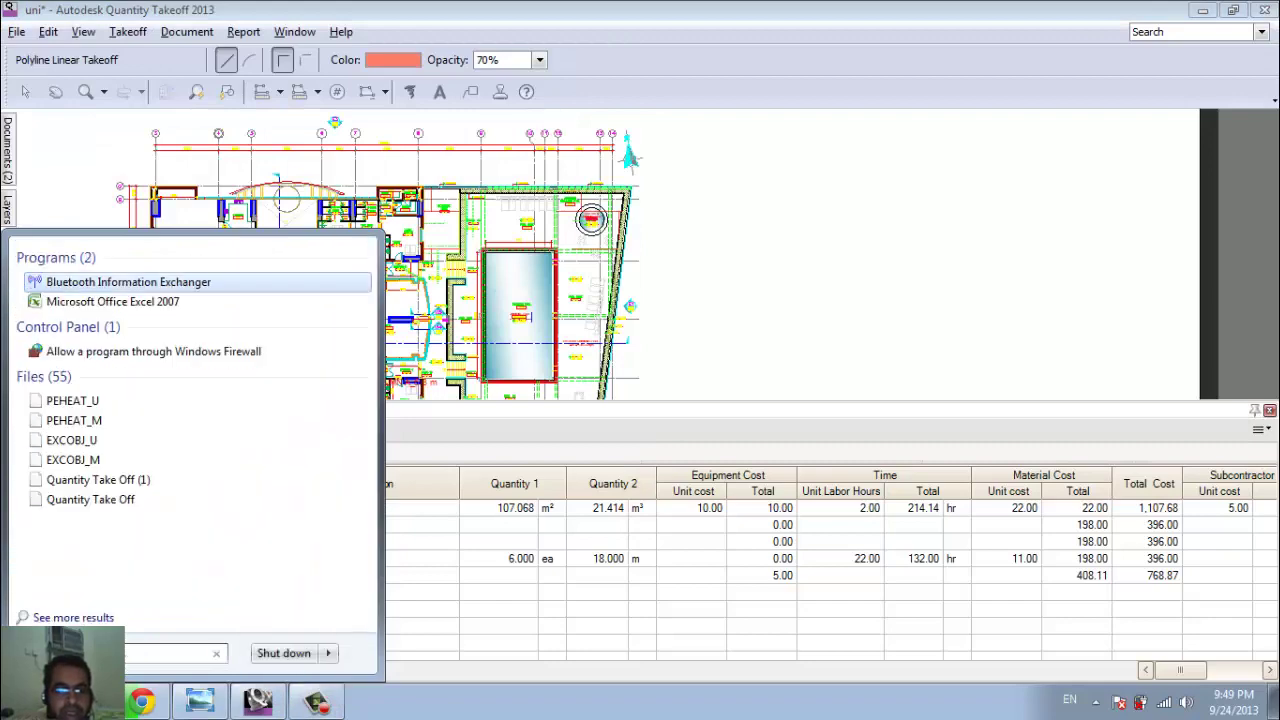
click(112, 301)
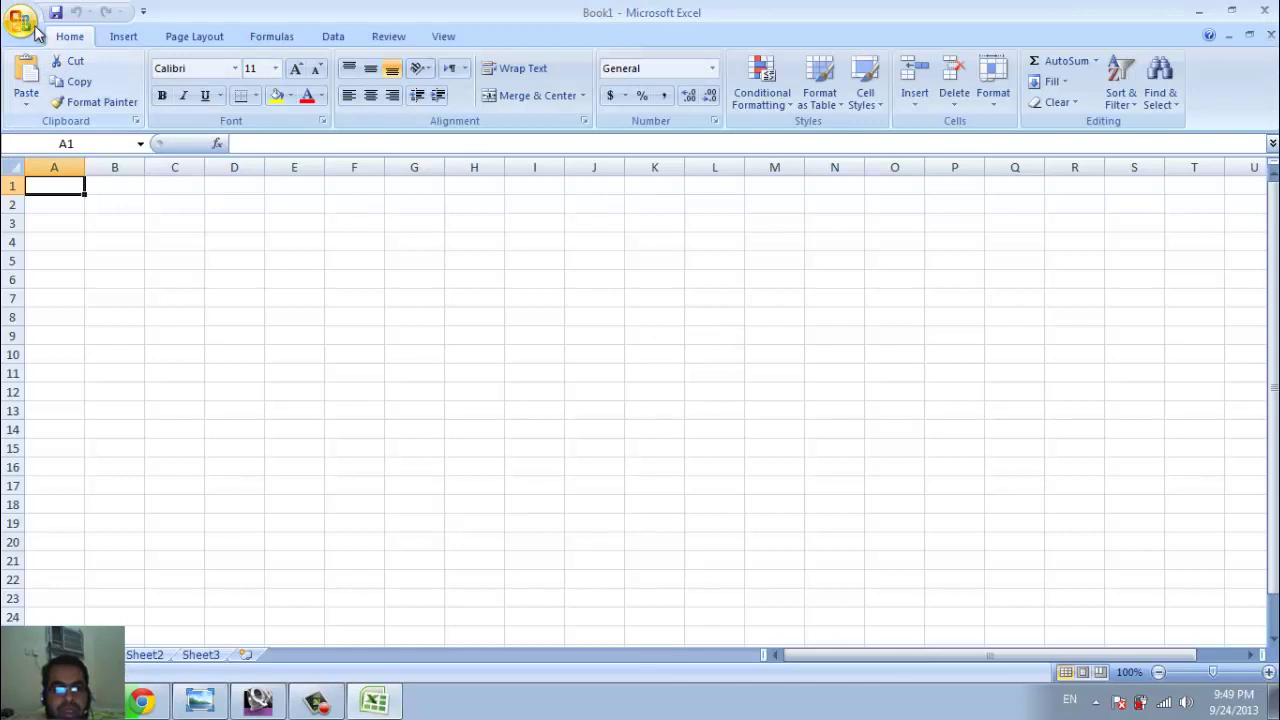
click(20, 22)
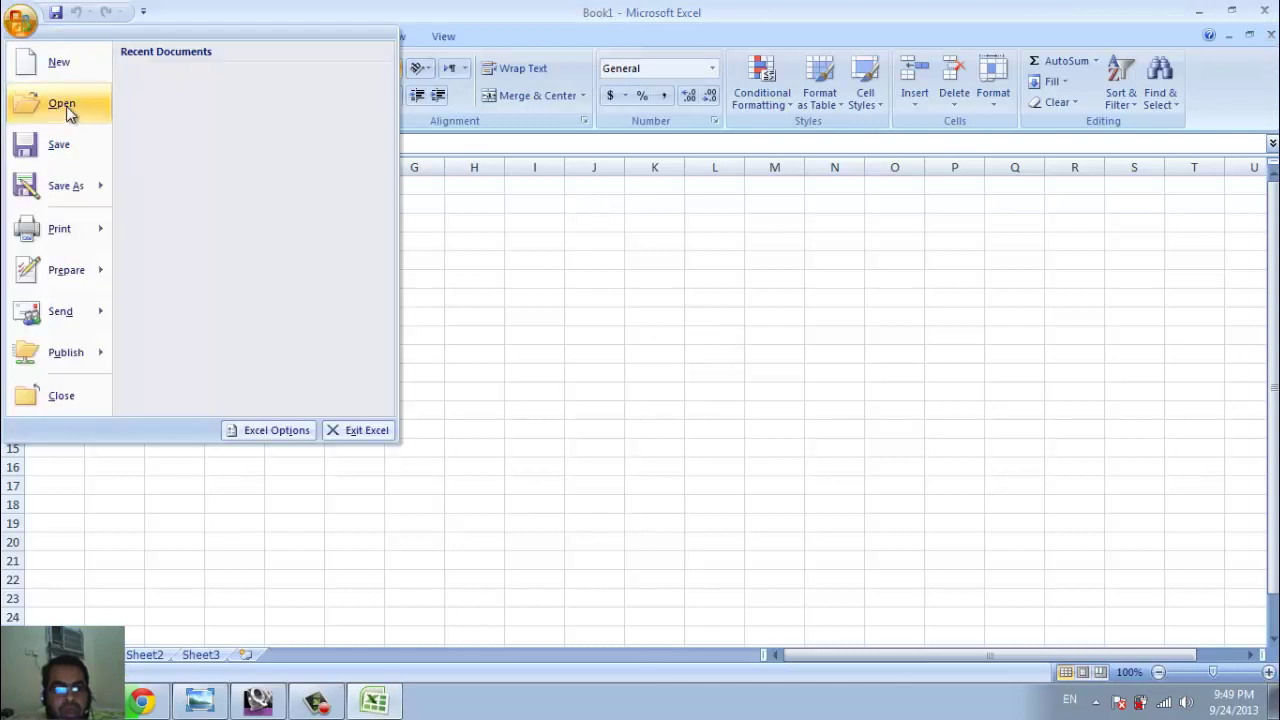
click(66, 104)
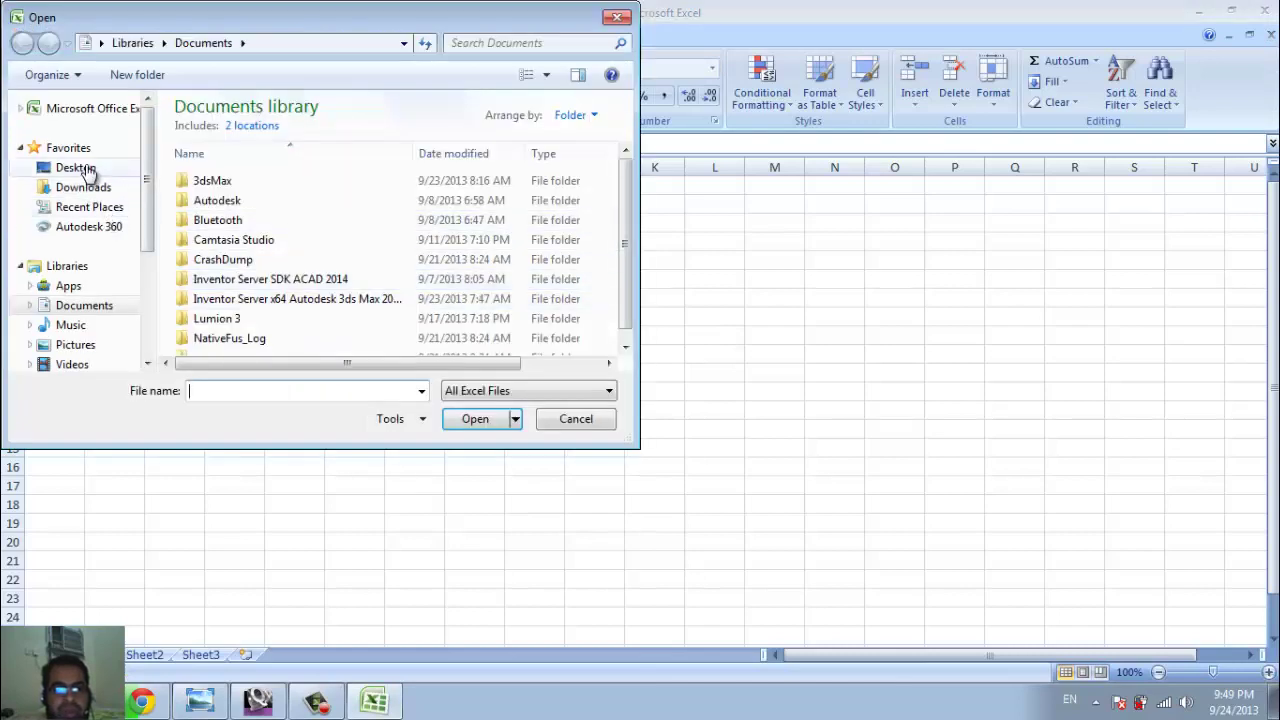
click(78, 168)
double_click(270, 330)
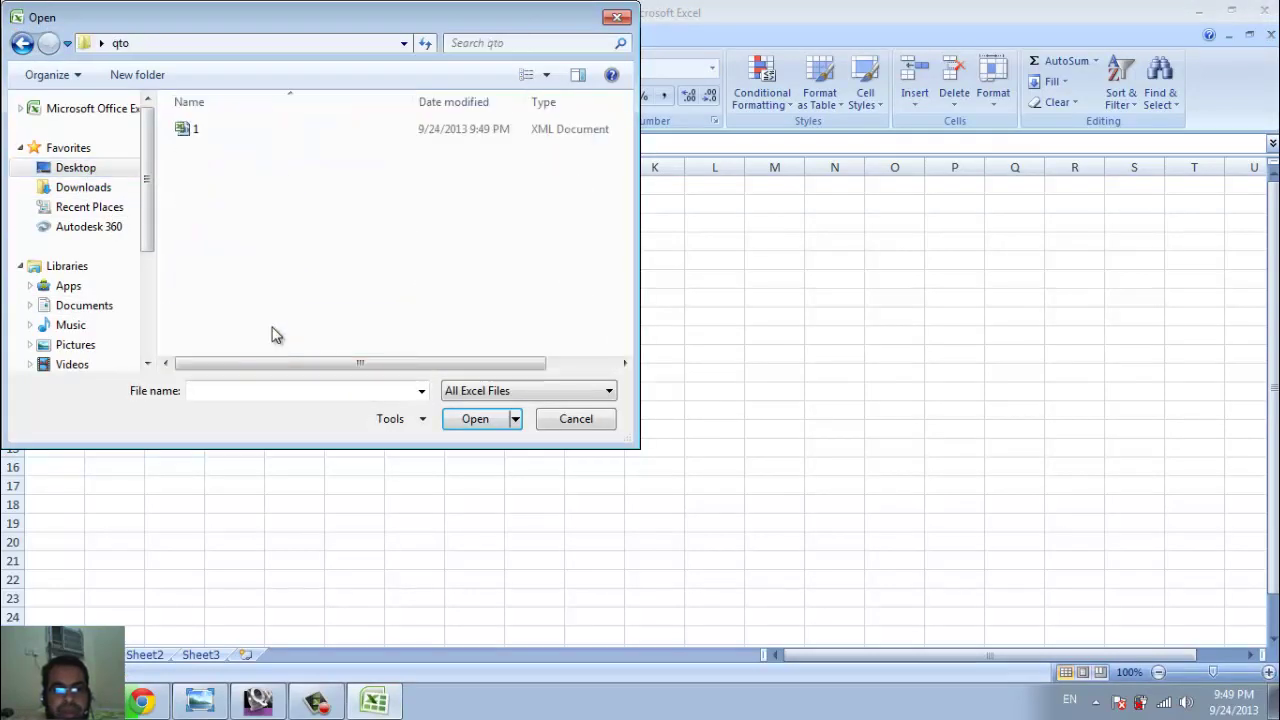
double_click(198, 140)
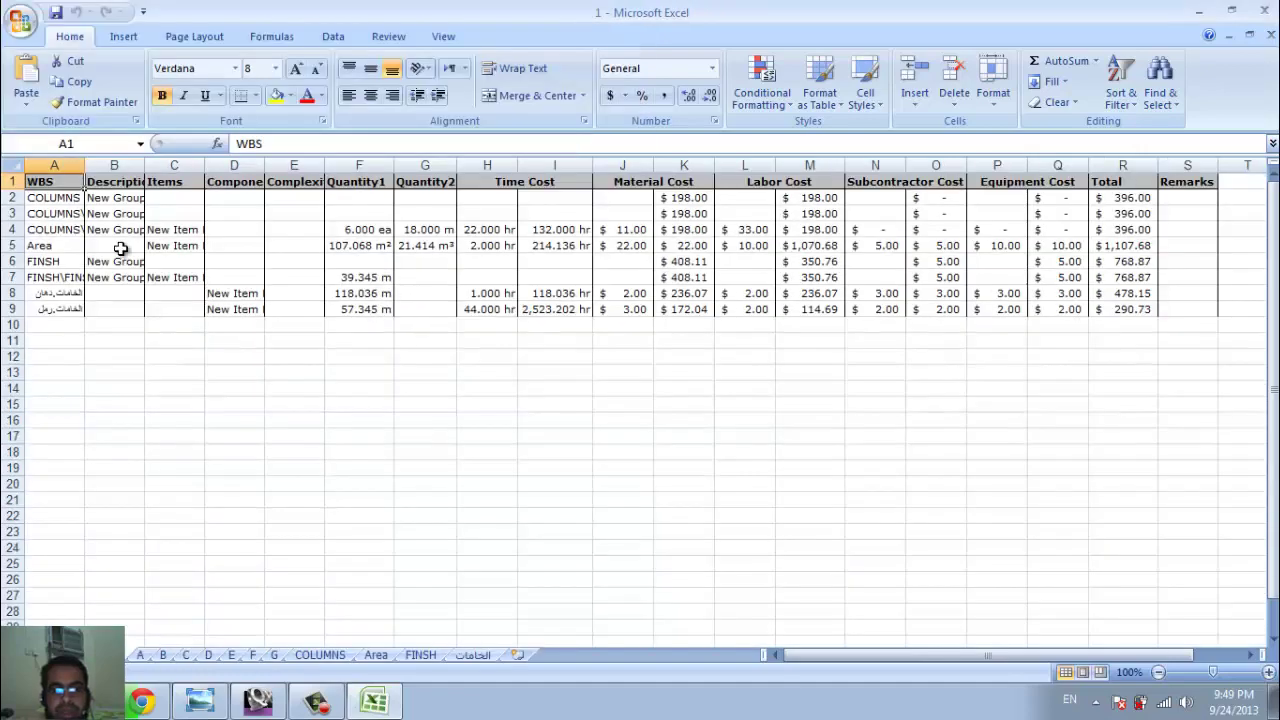
click(1264, 13)
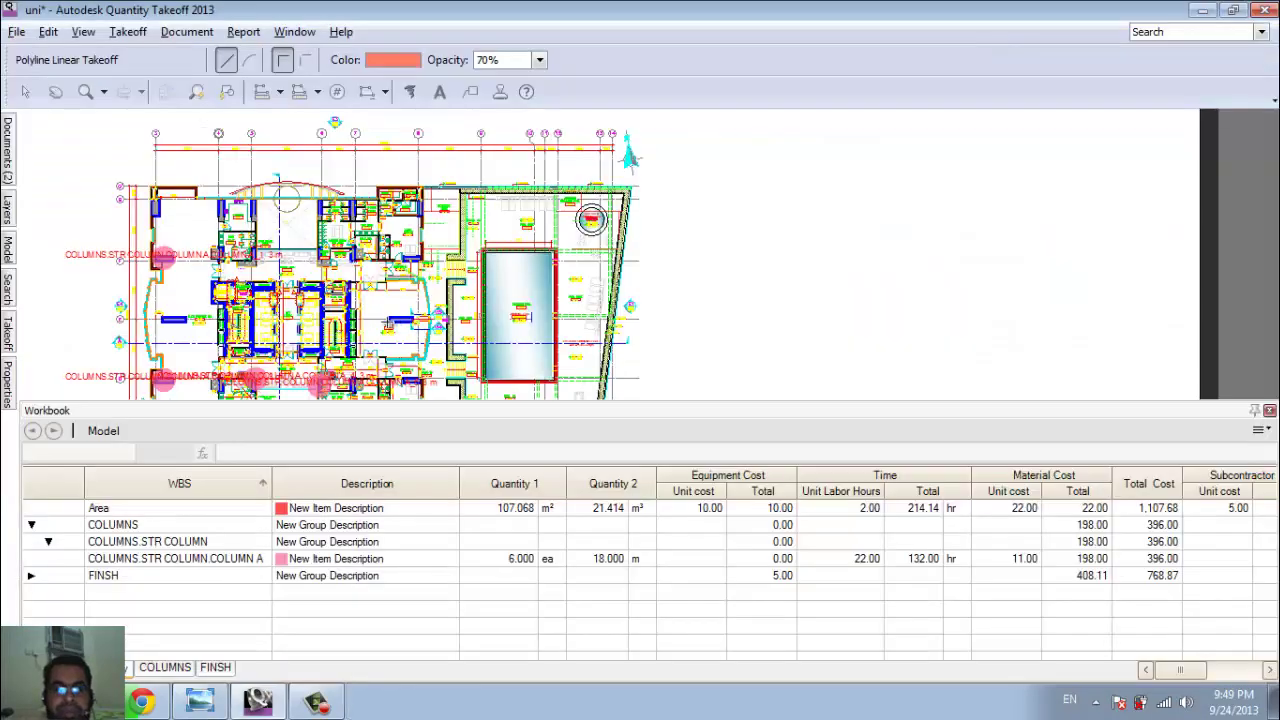
- Start a custom report containing the Area, COLUMNS and FINSH takeoff items
click(243, 31)
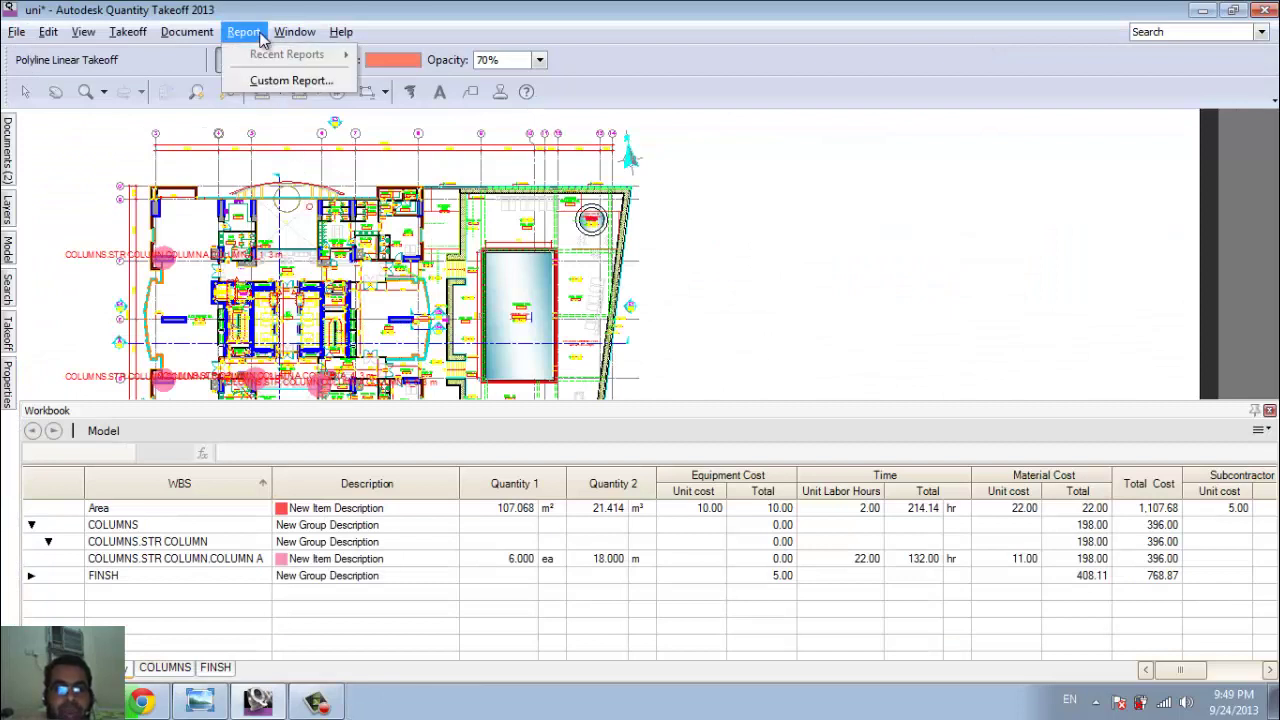
click(270, 80)
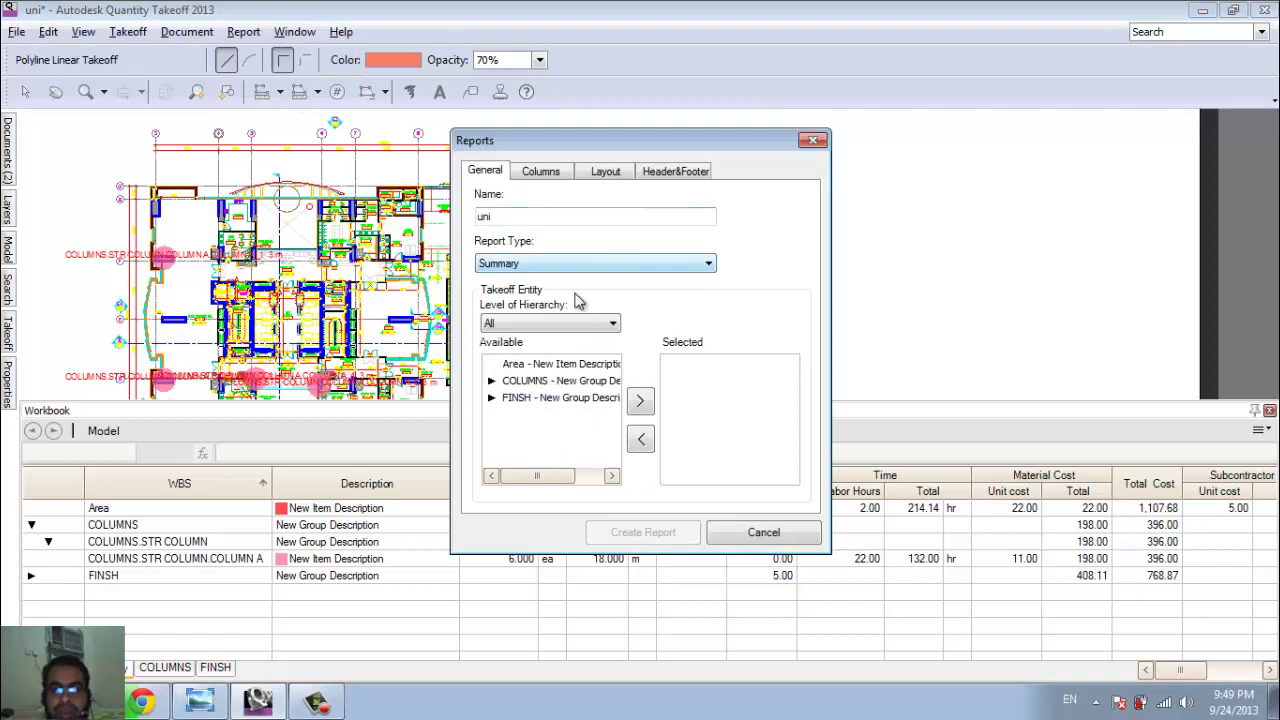
click(534, 366)
click(640, 400)
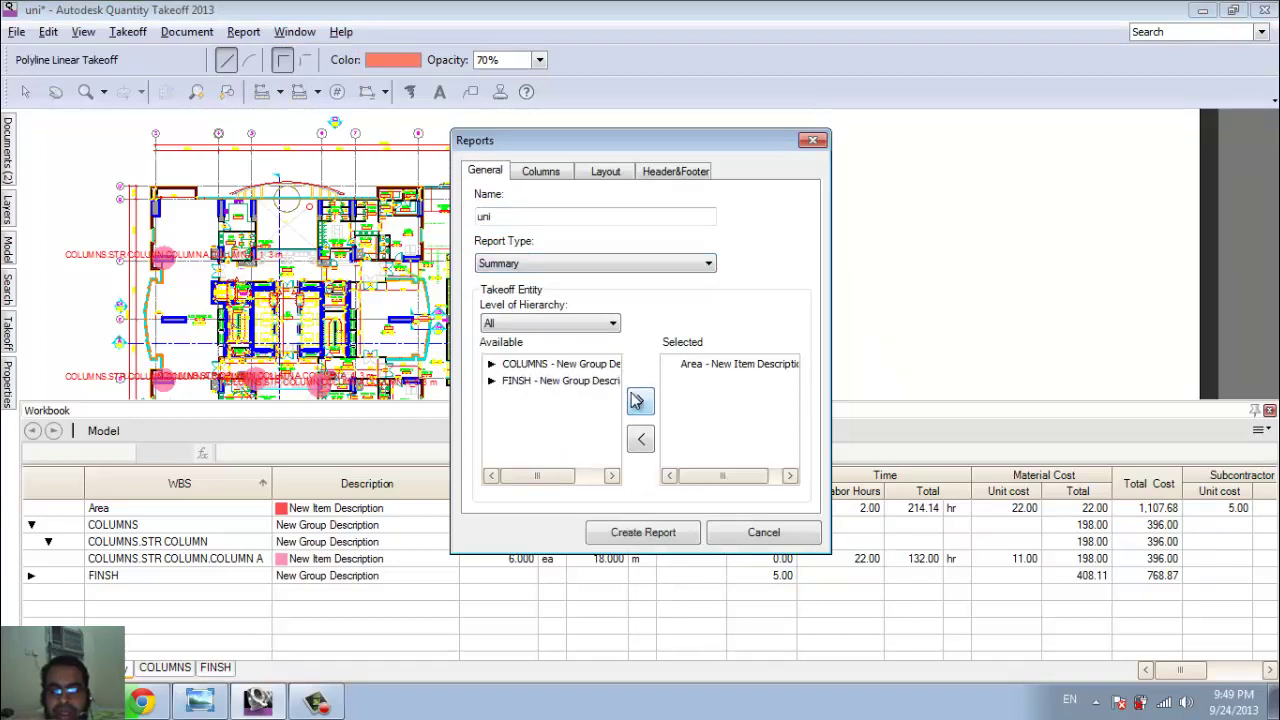
click(560, 364)
click(641, 401)
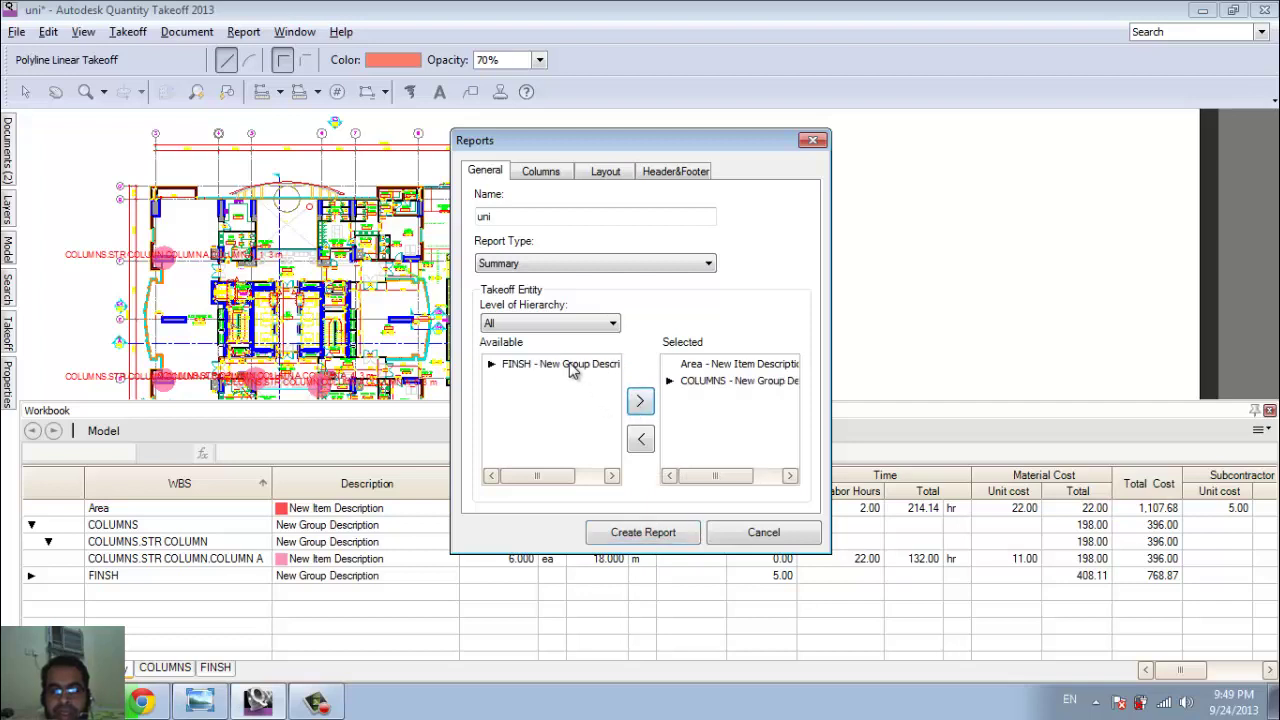
click(572, 366)
click(648, 404)
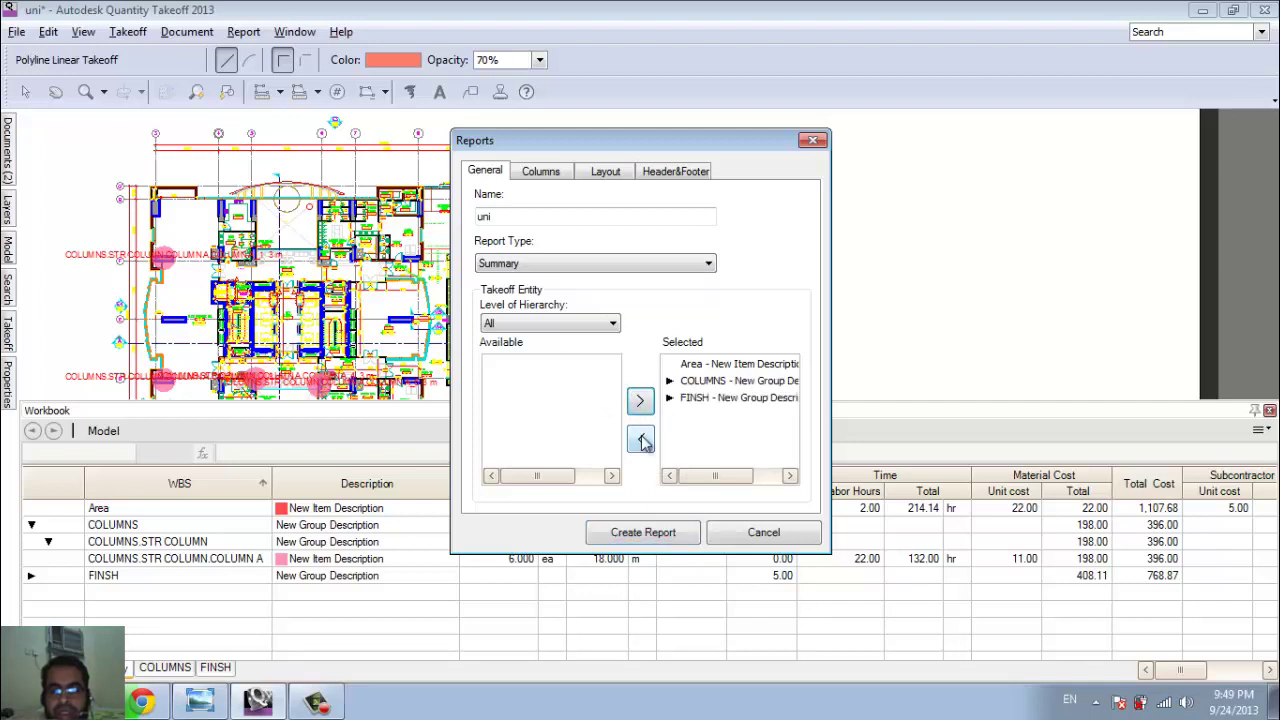
- Include all available report columns and turn on page numbering and the grid
click(548, 176)
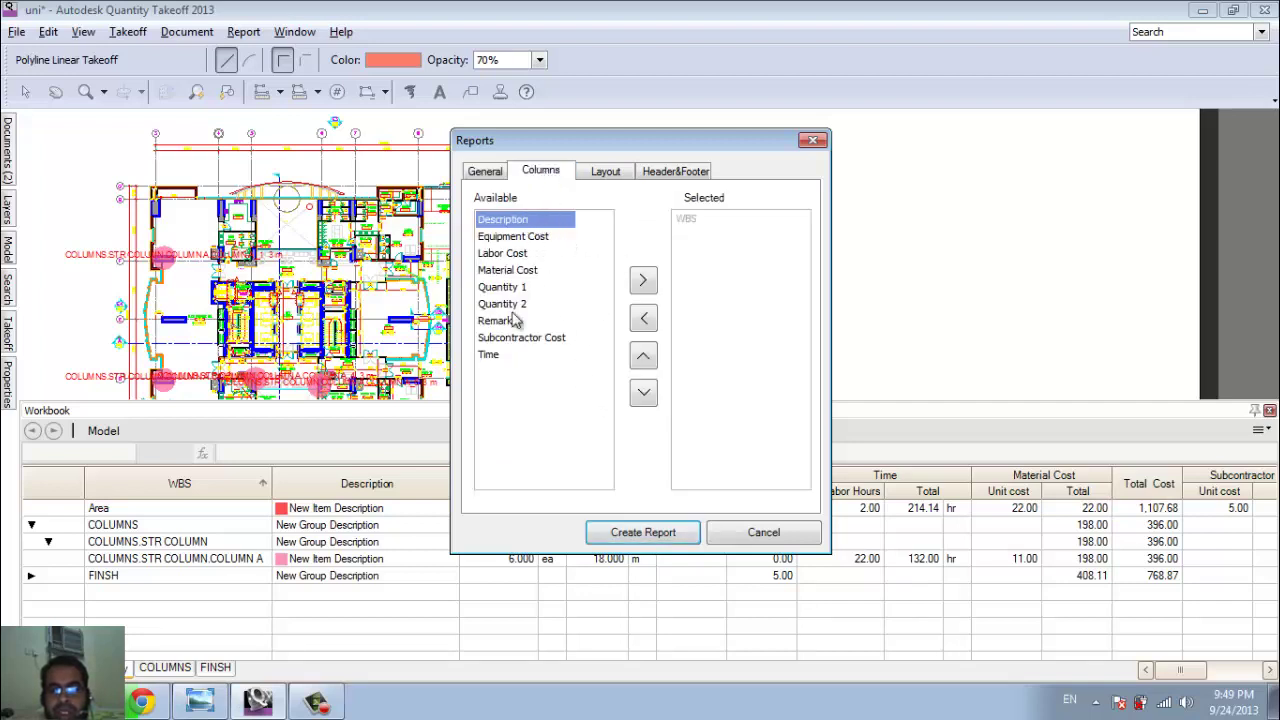
shift+click(492, 357)
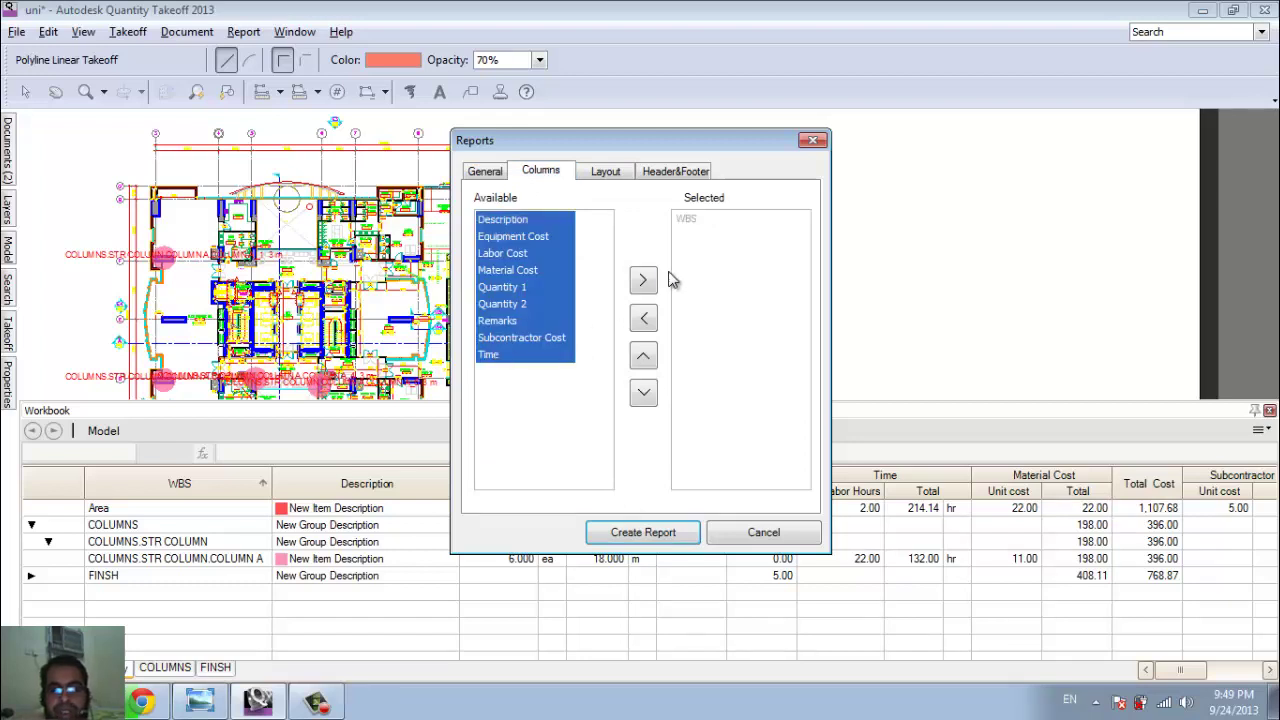
click(643, 280)
click(607, 173)
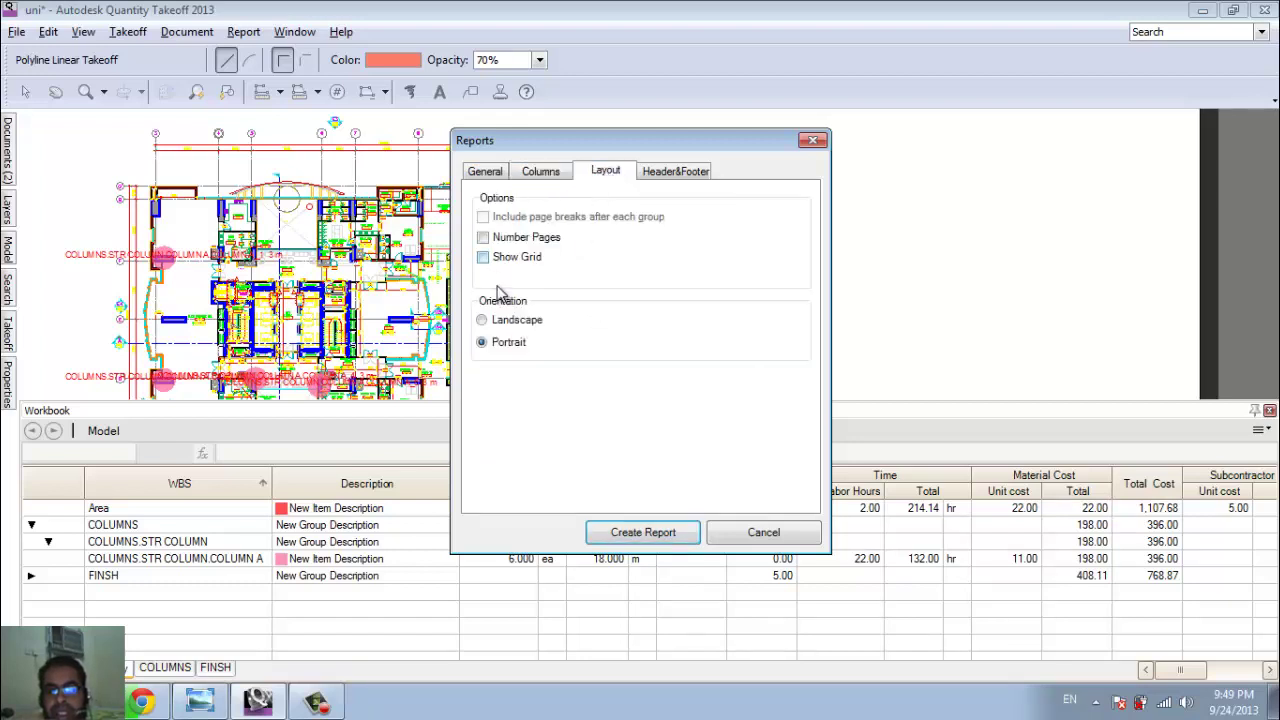
click(484, 240)
click(484, 258)
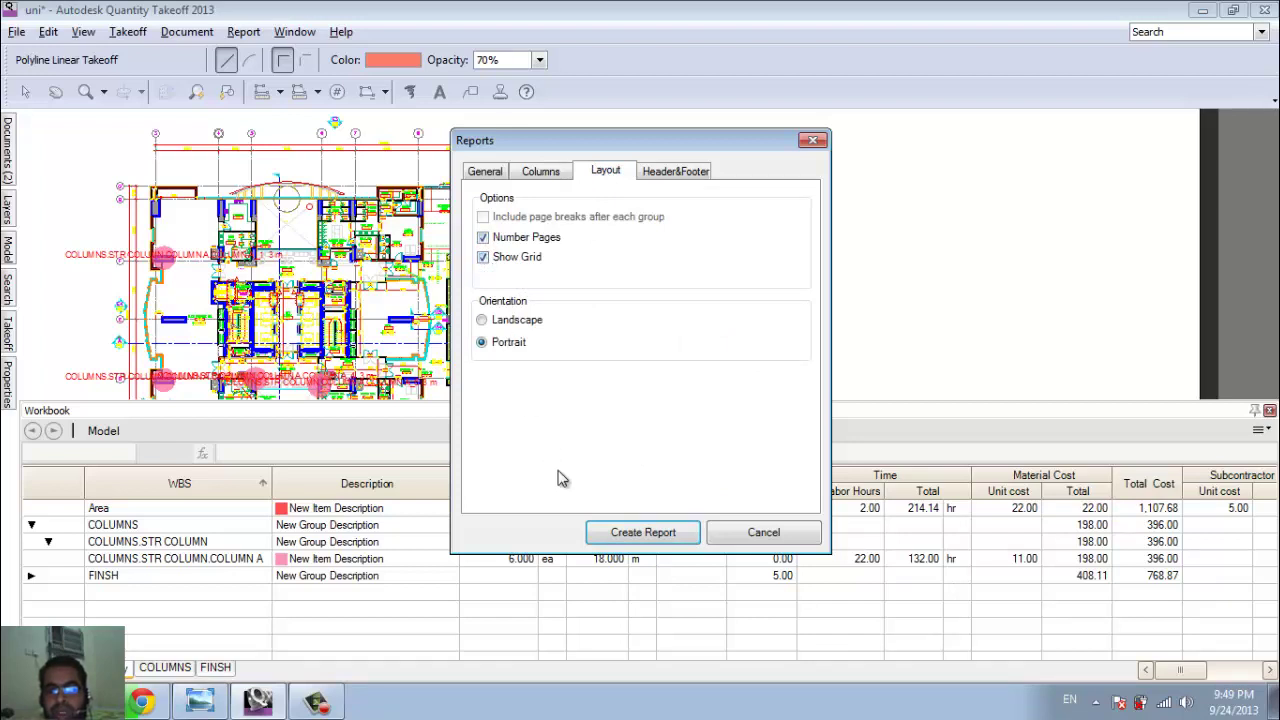
- Leave the report header as none and create the summary report totalling $2,272.55
click(679, 172)
click(577, 213)
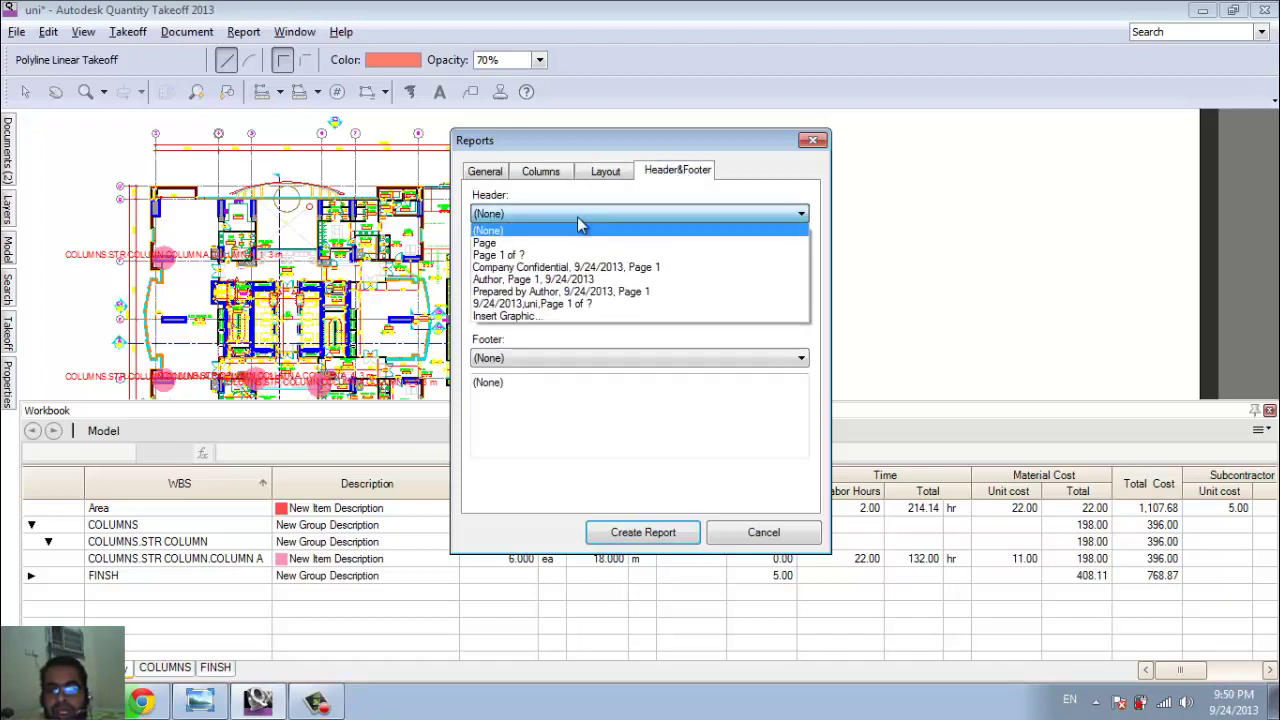
click(748, 169)
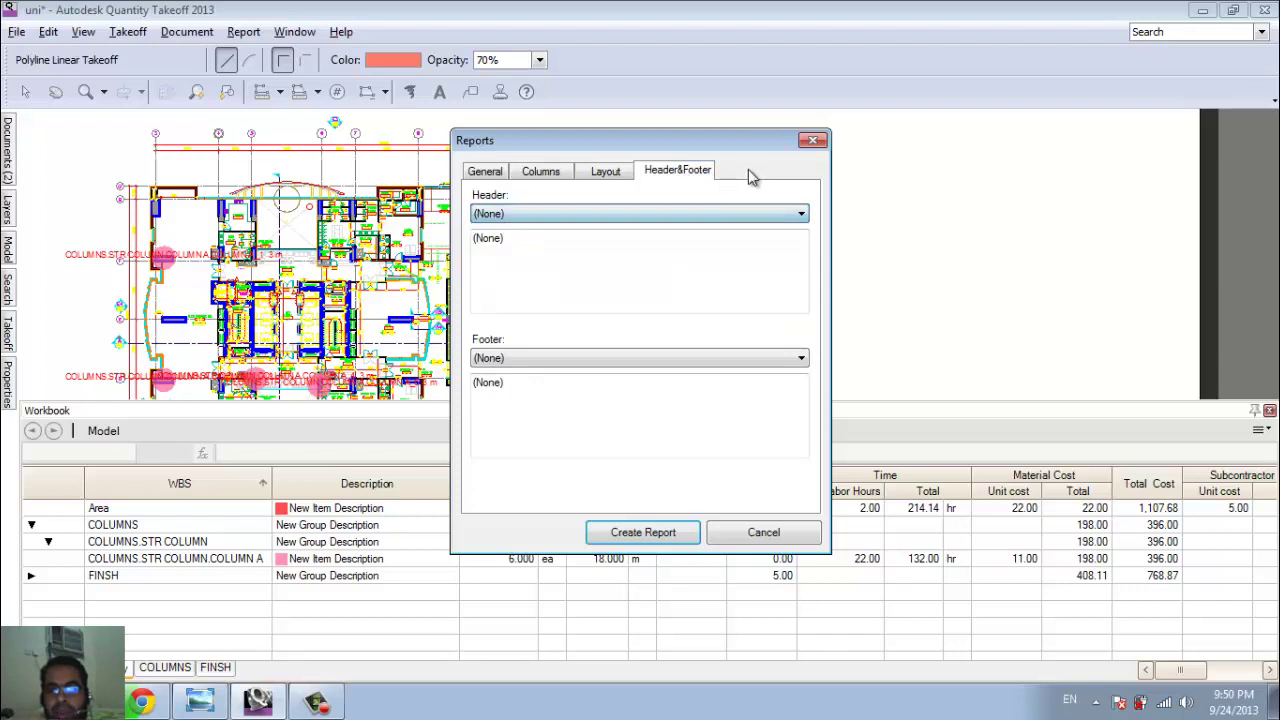
click(623, 531)
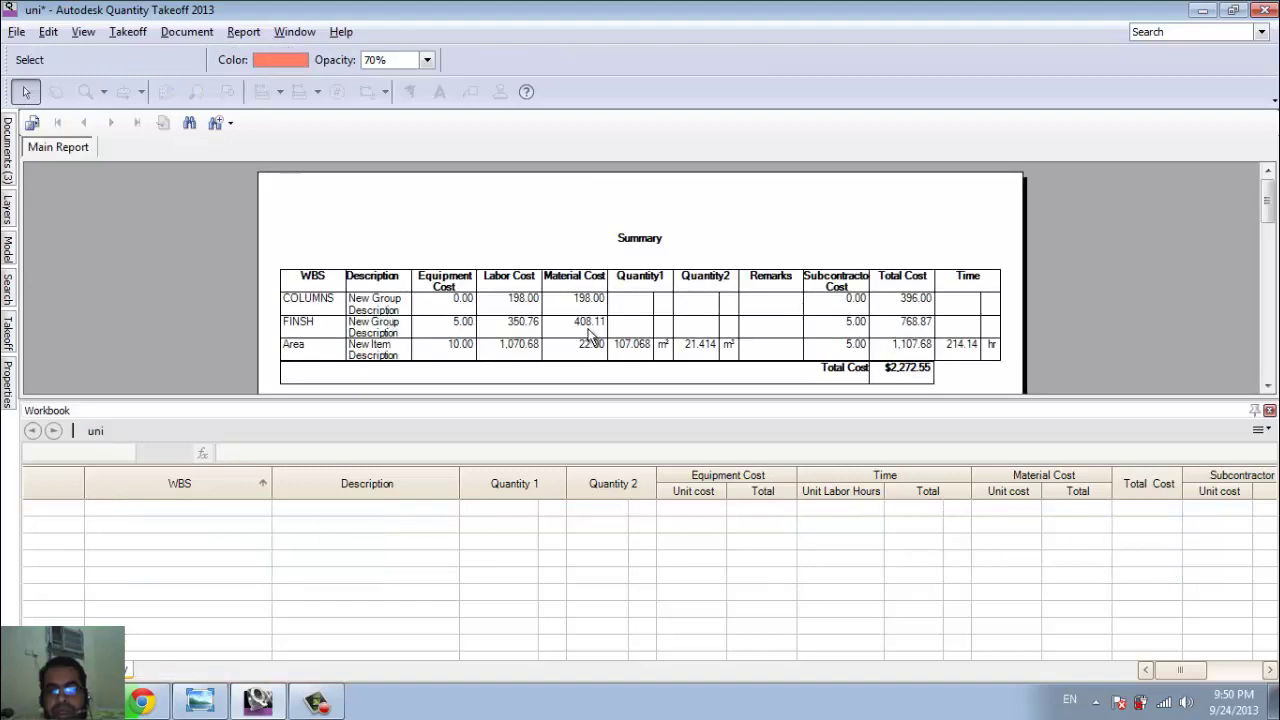
- Start exporting the report from the File menu, then cancel the export
click(16, 32)
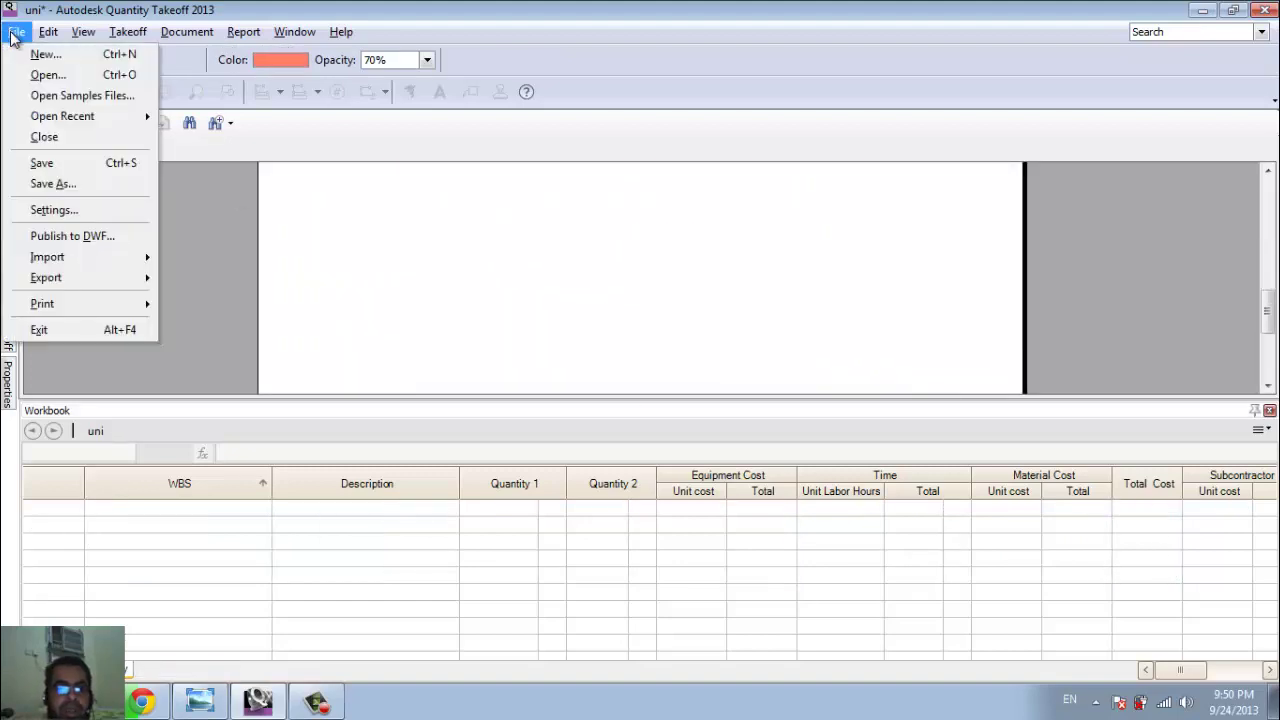
click(195, 278)
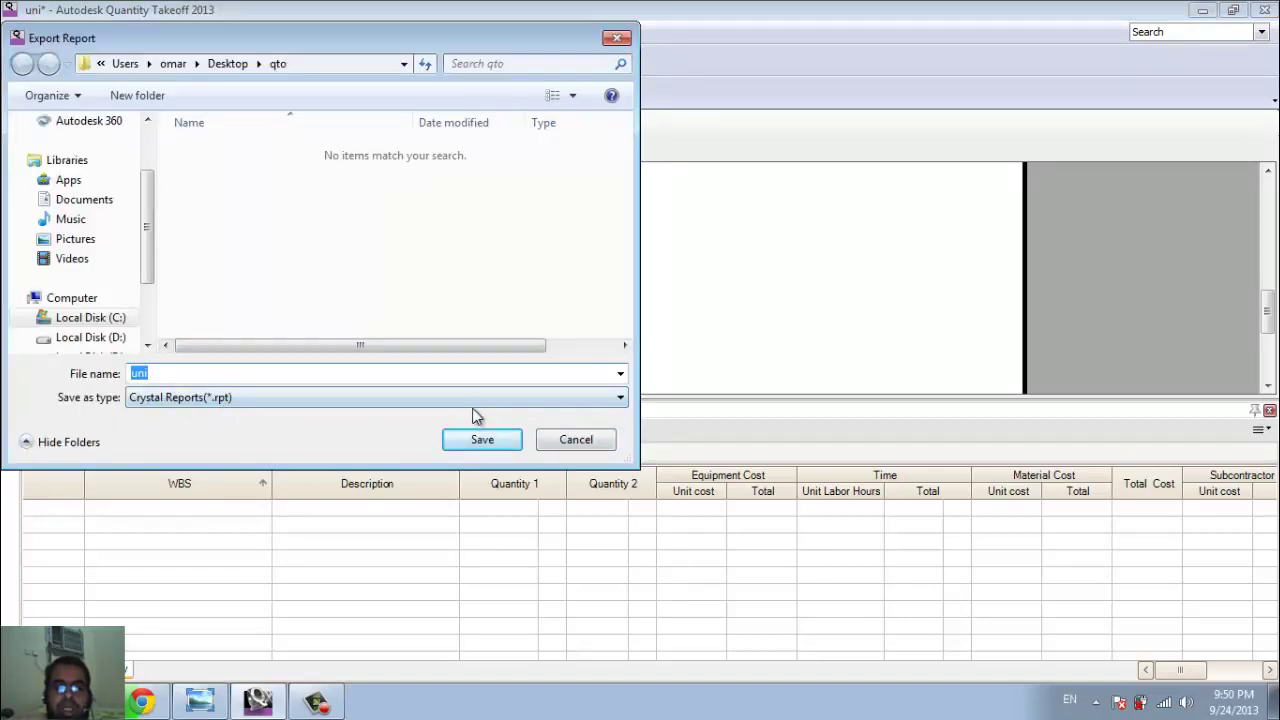
click(611, 448)
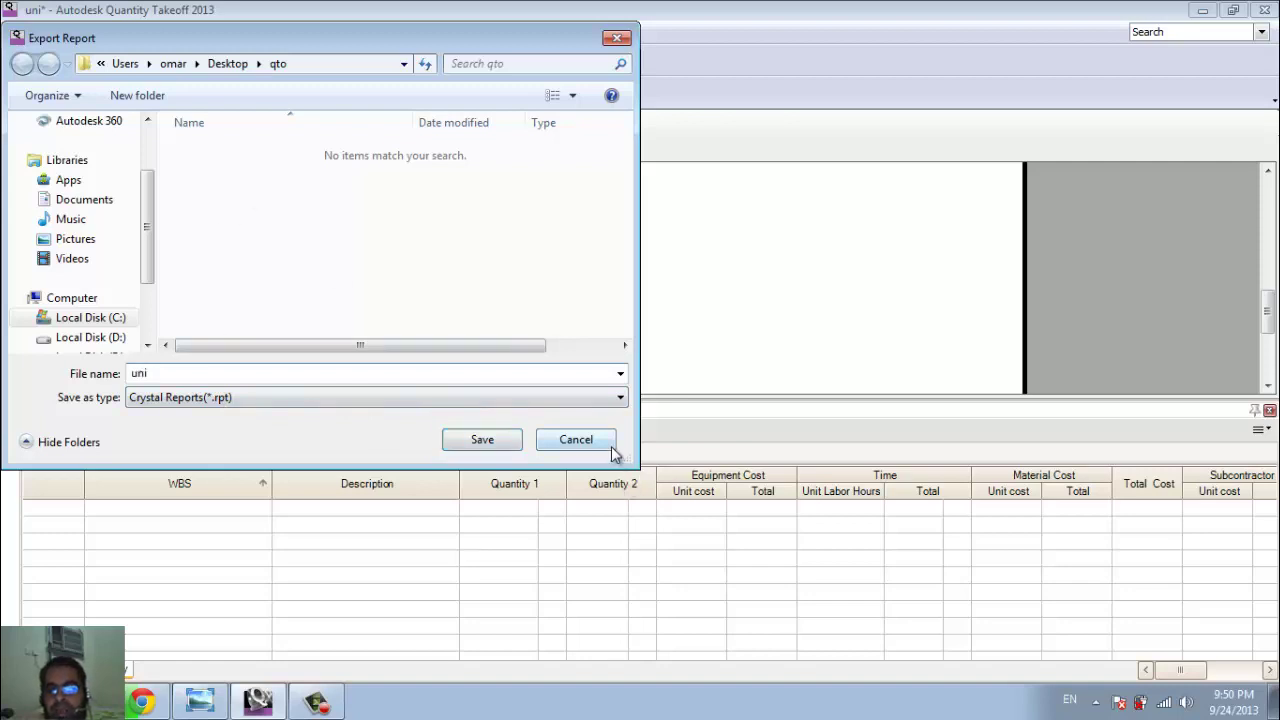
click(613, 450)
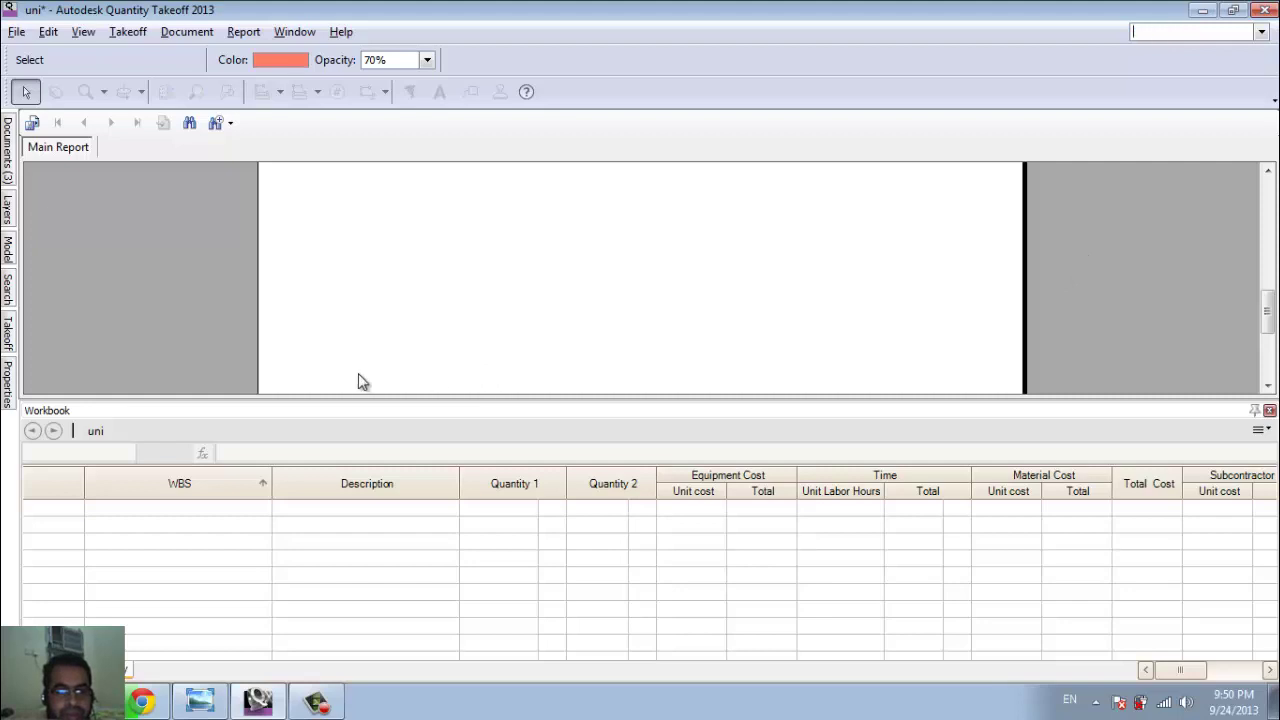
- Reopen recent report uni as a second copy, then return to the Model sheet
click(243, 31)
mouse_move(288, 54)
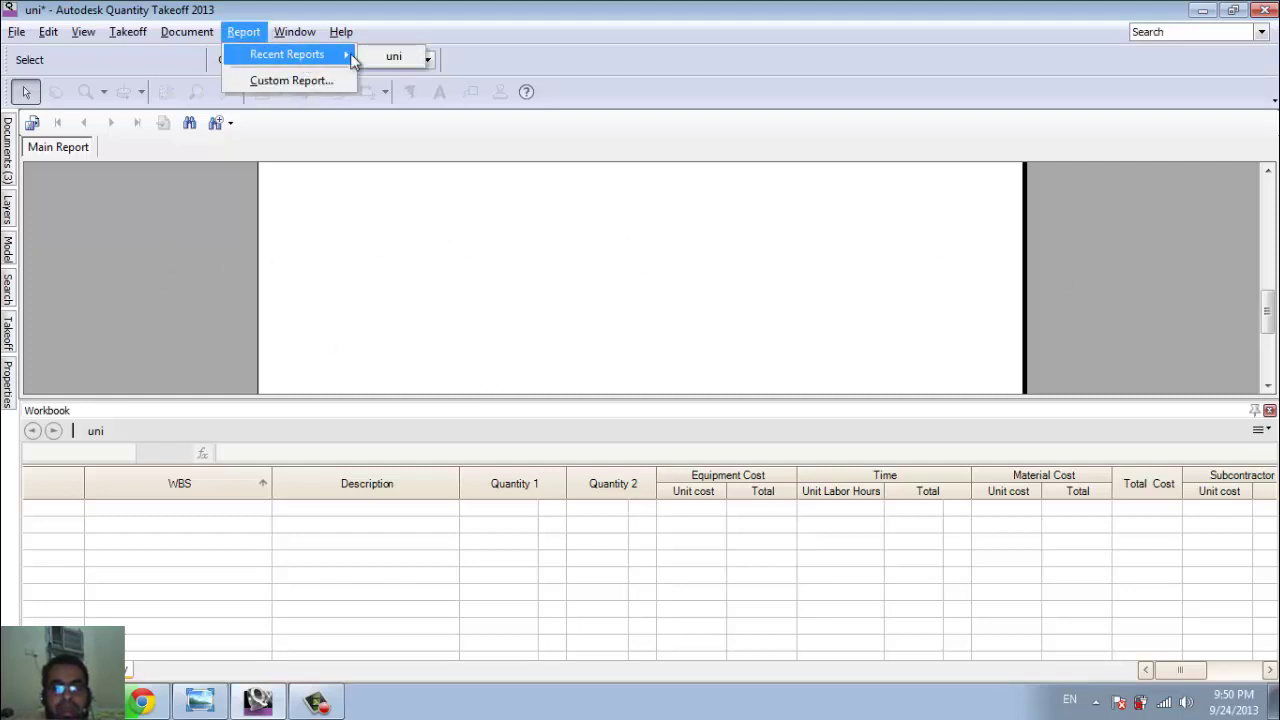
click(392, 57)
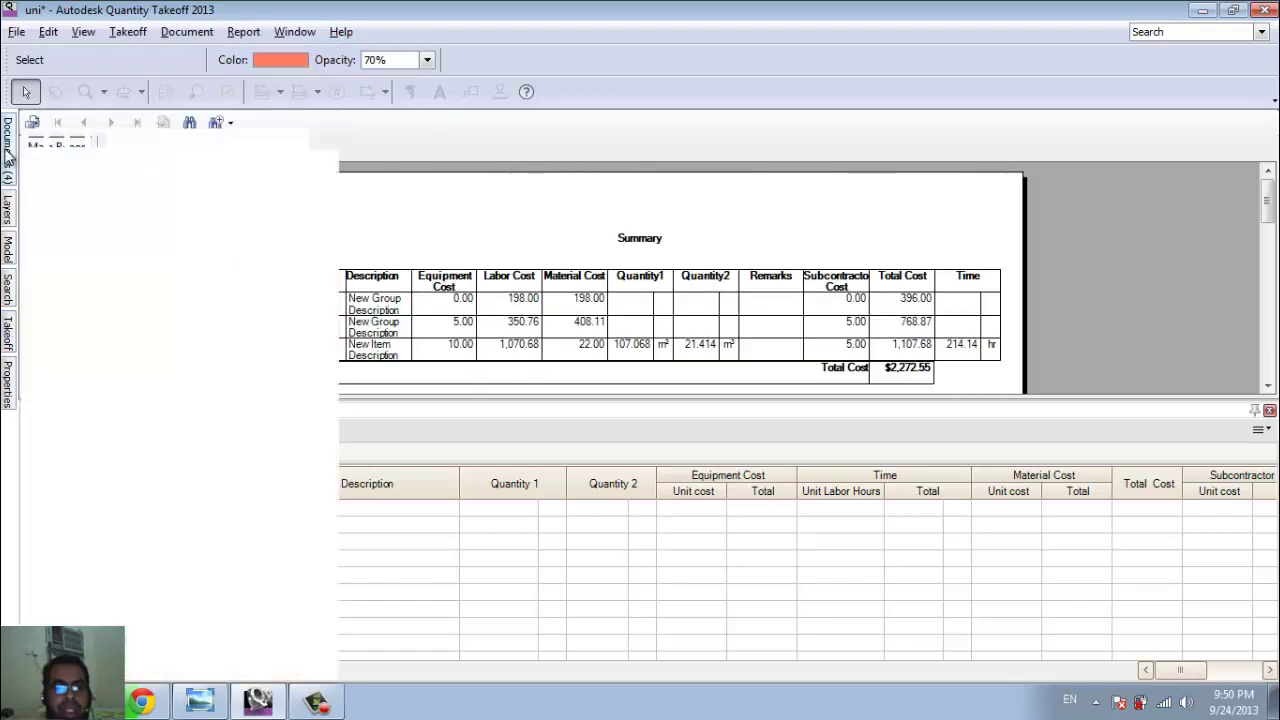
click(105, 235)
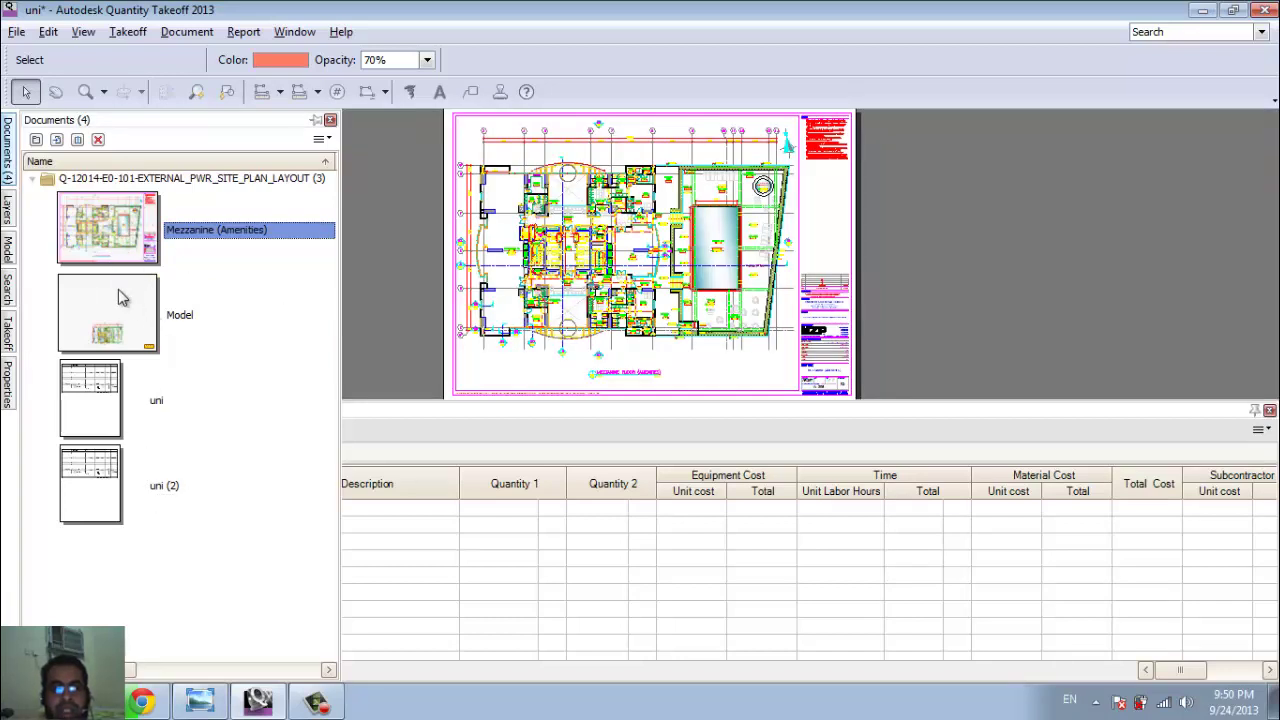
click(117, 290)
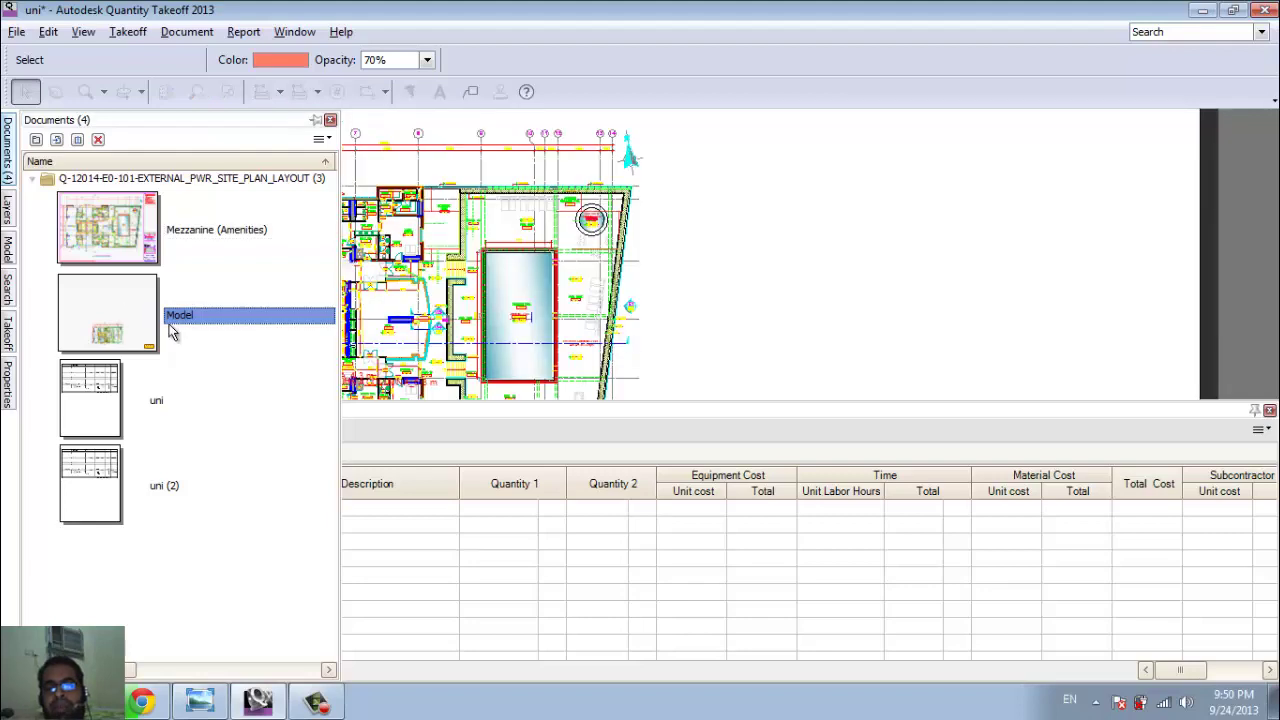
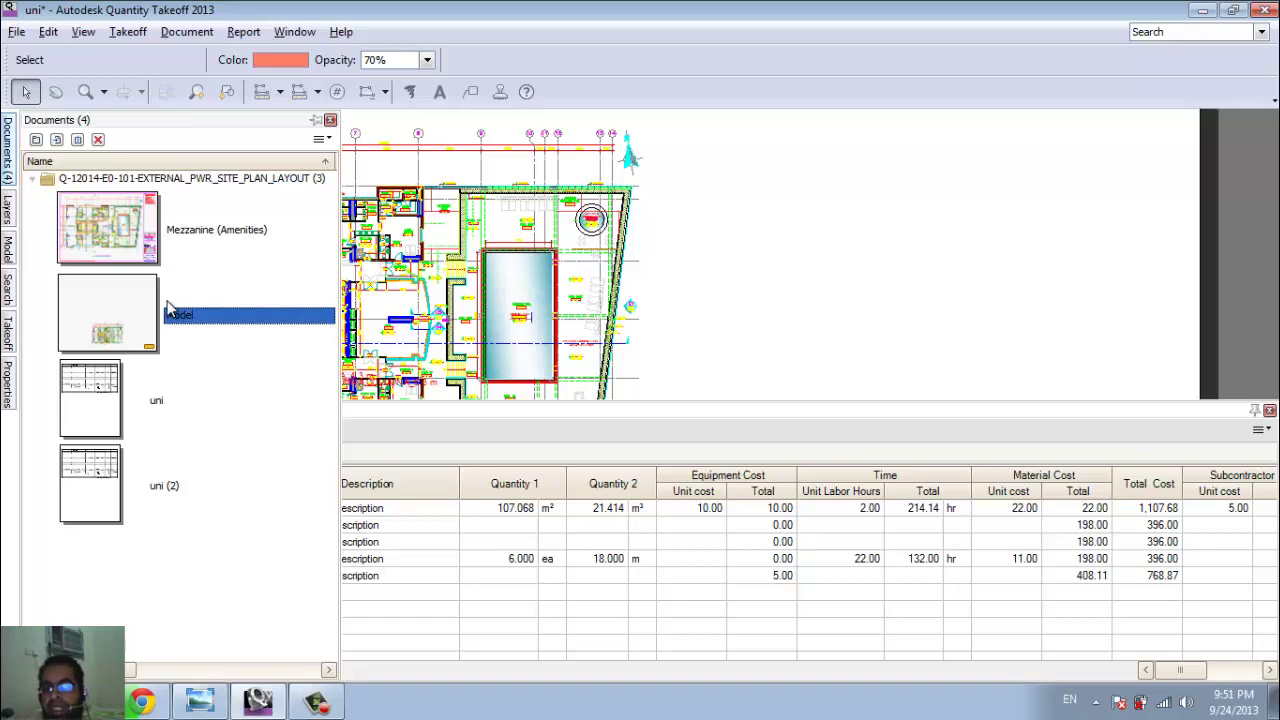
- Show the Search panel in the left side bar in place of the Documents list
click(295, 32)
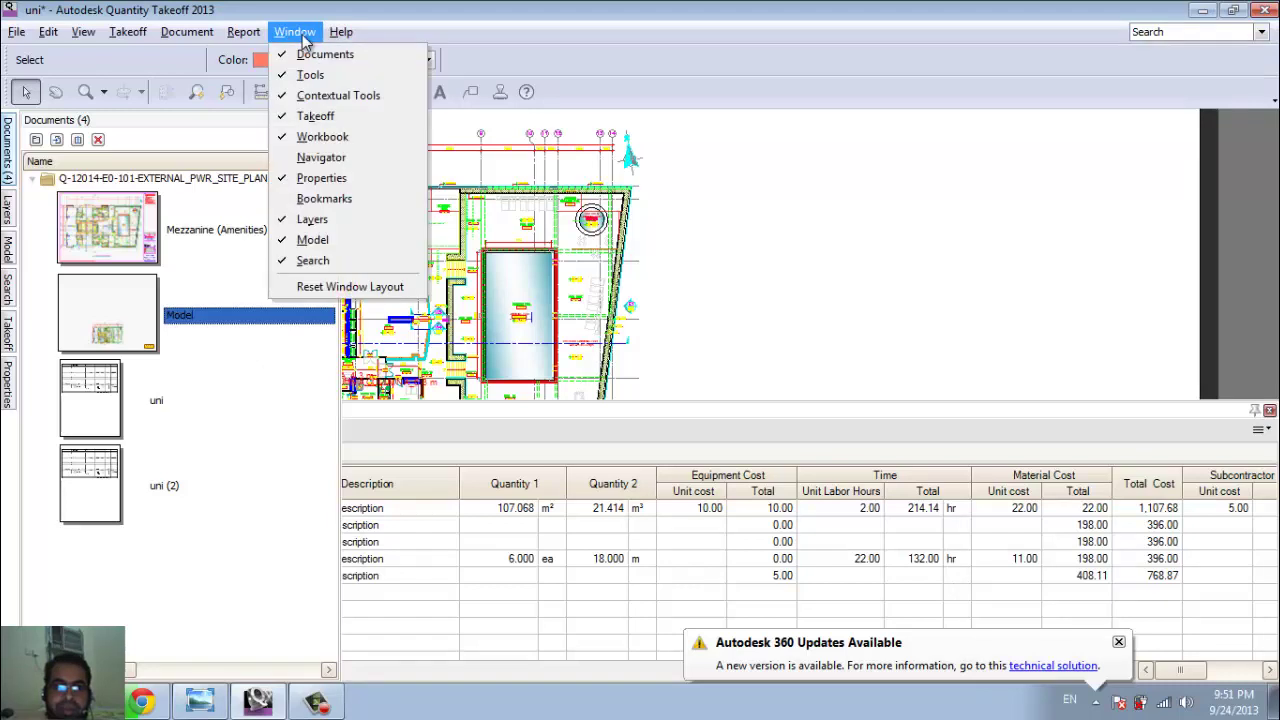
click(8, 214)
click(10, 250)
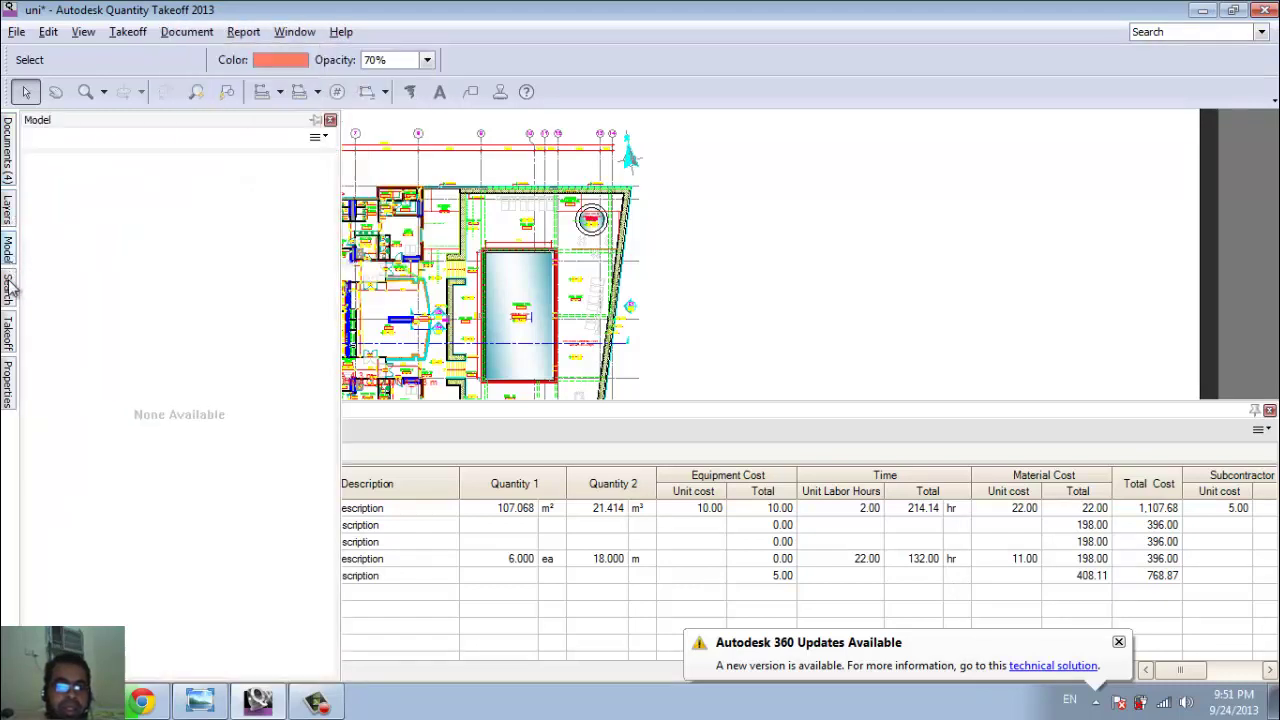
click(16, 288)
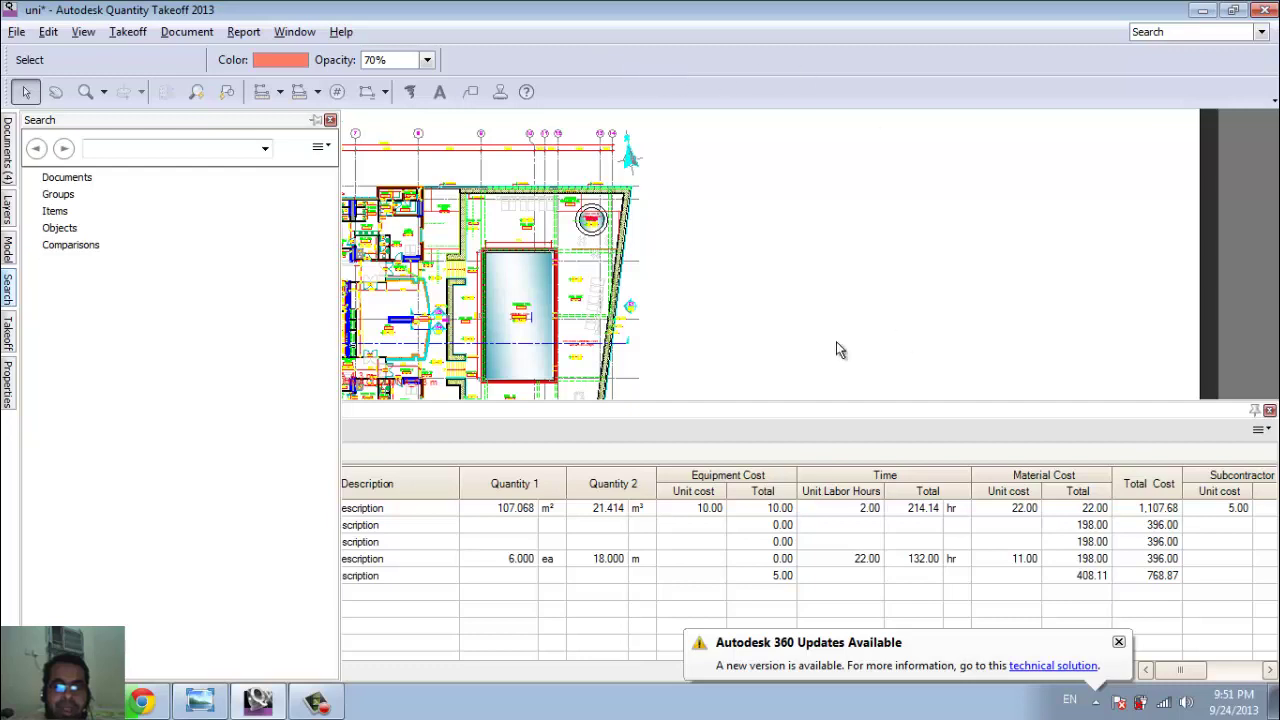
click(128, 32)
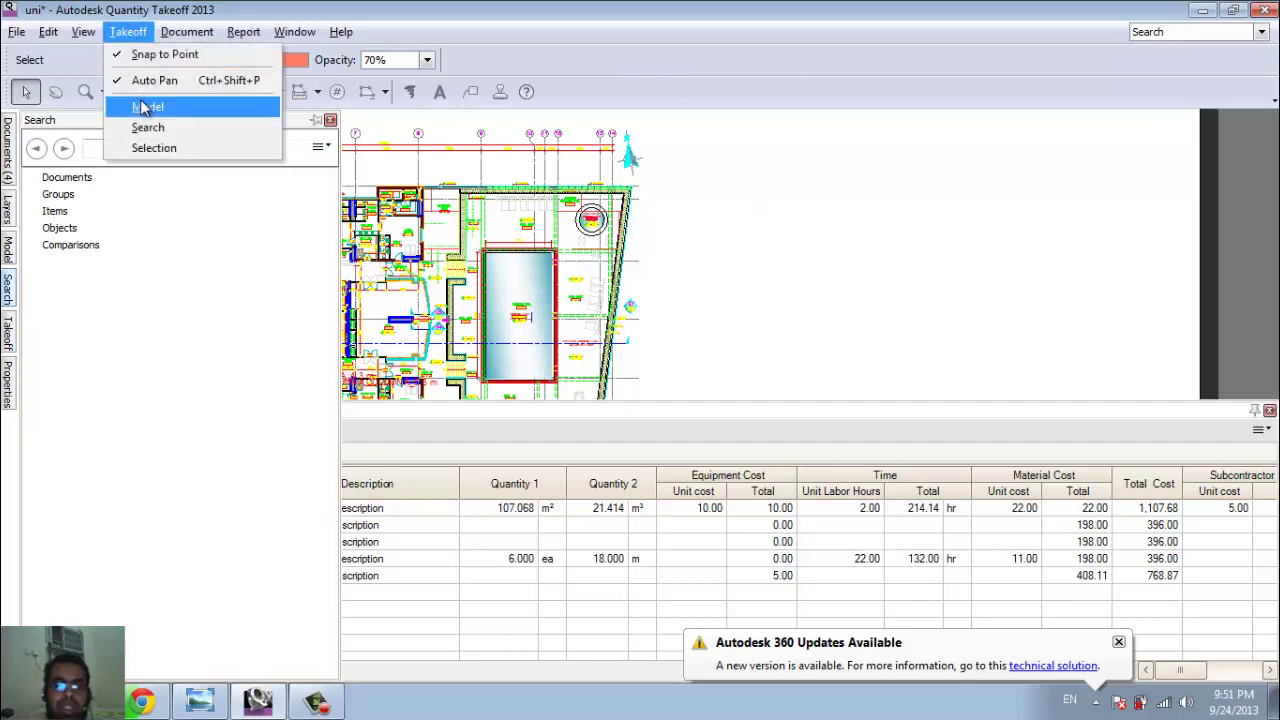
click(672, 100)
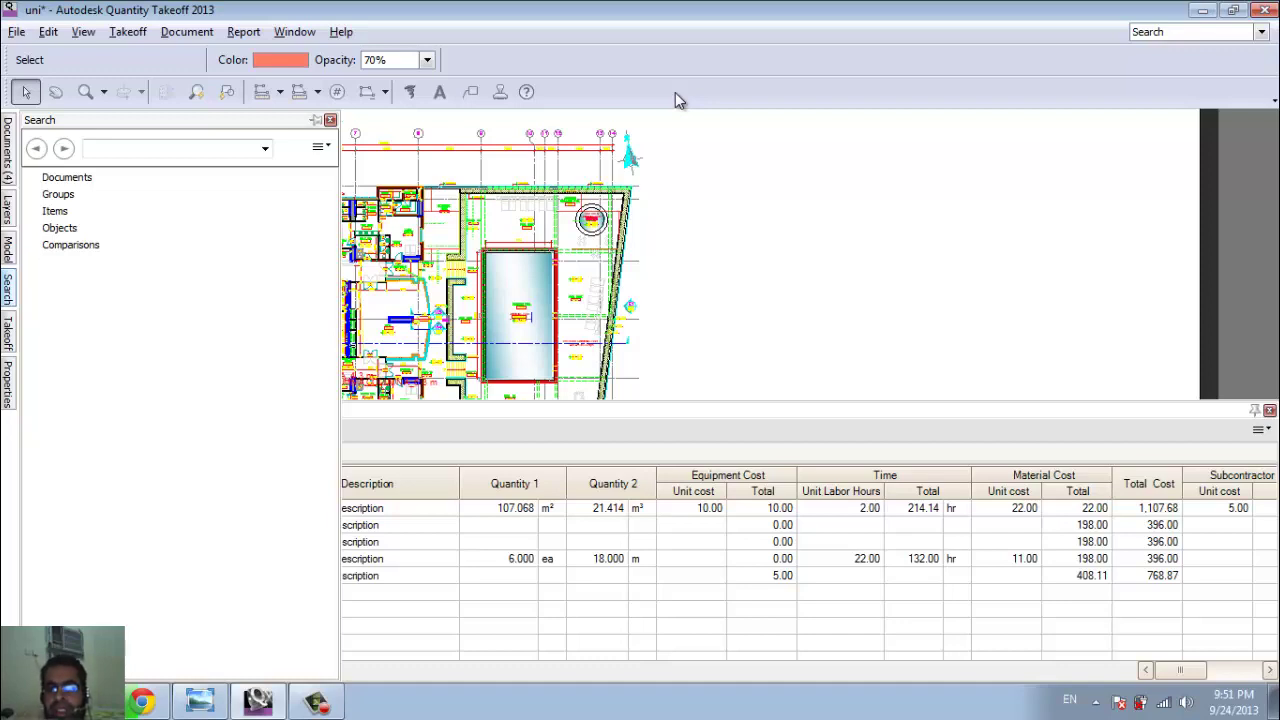
- Turn on the quantity legend for the sheet from the Document menu
click(189, 32)
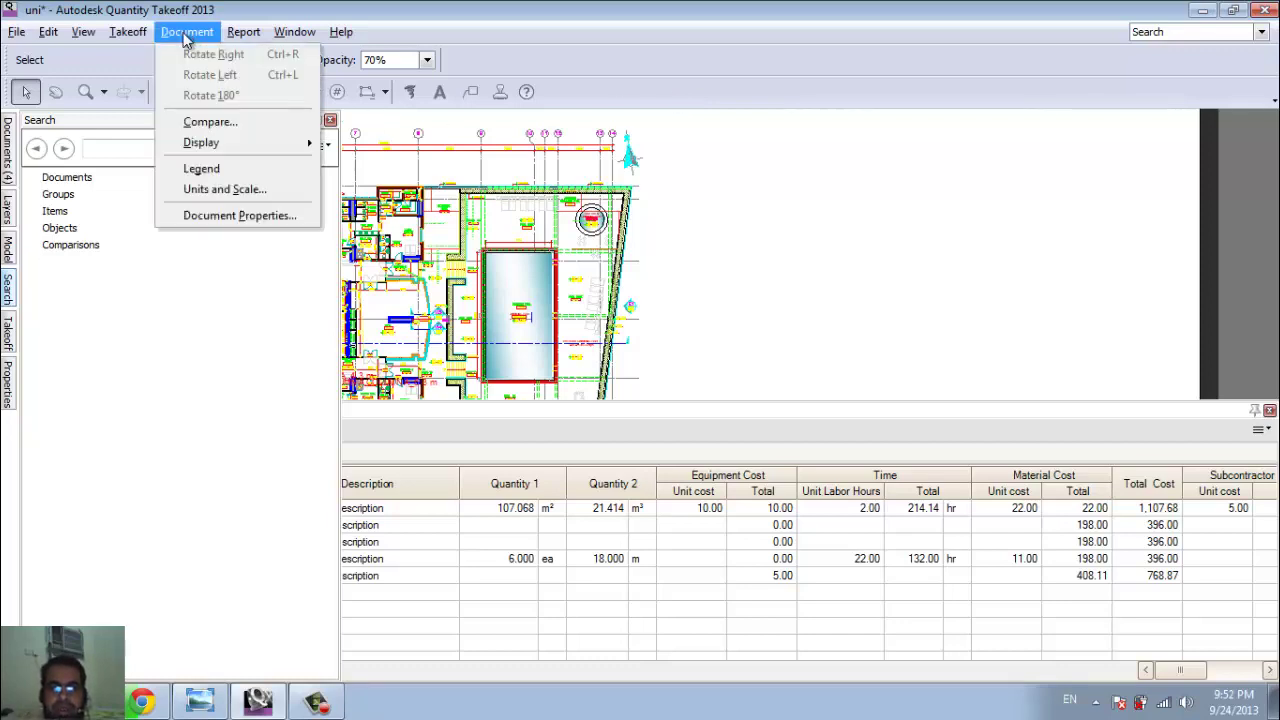
click(657, 88)
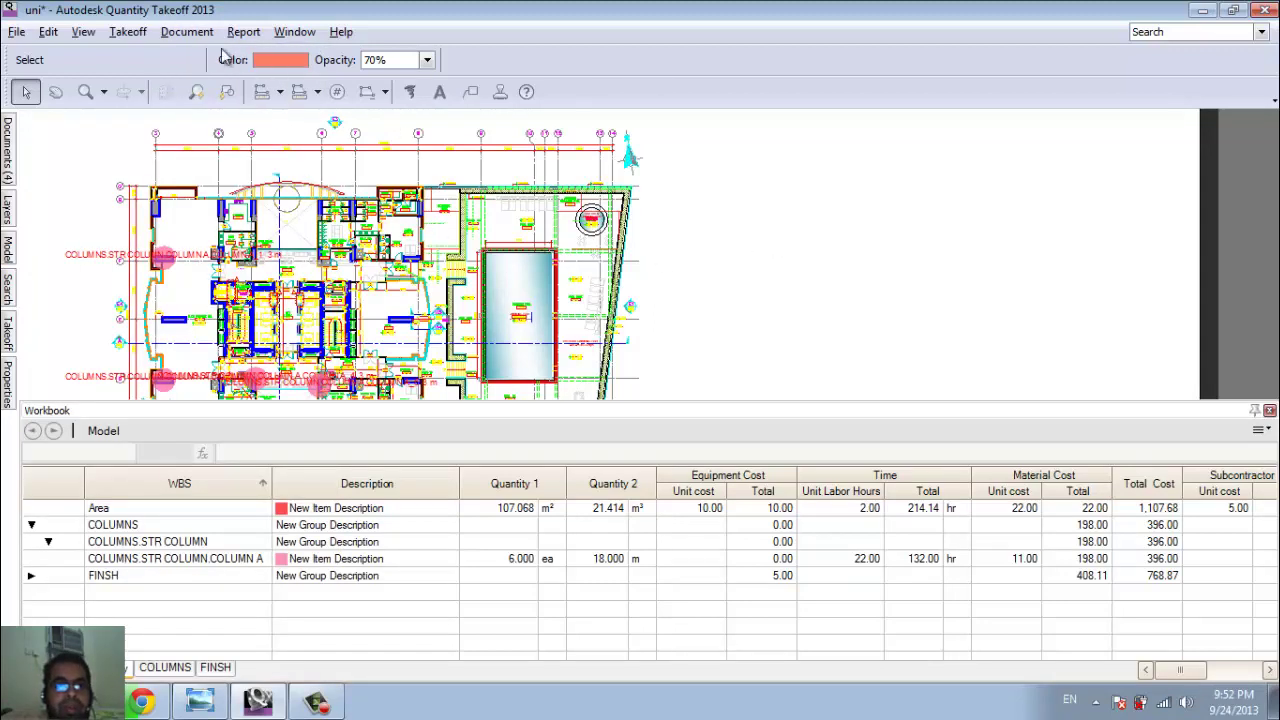
click(162, 34)
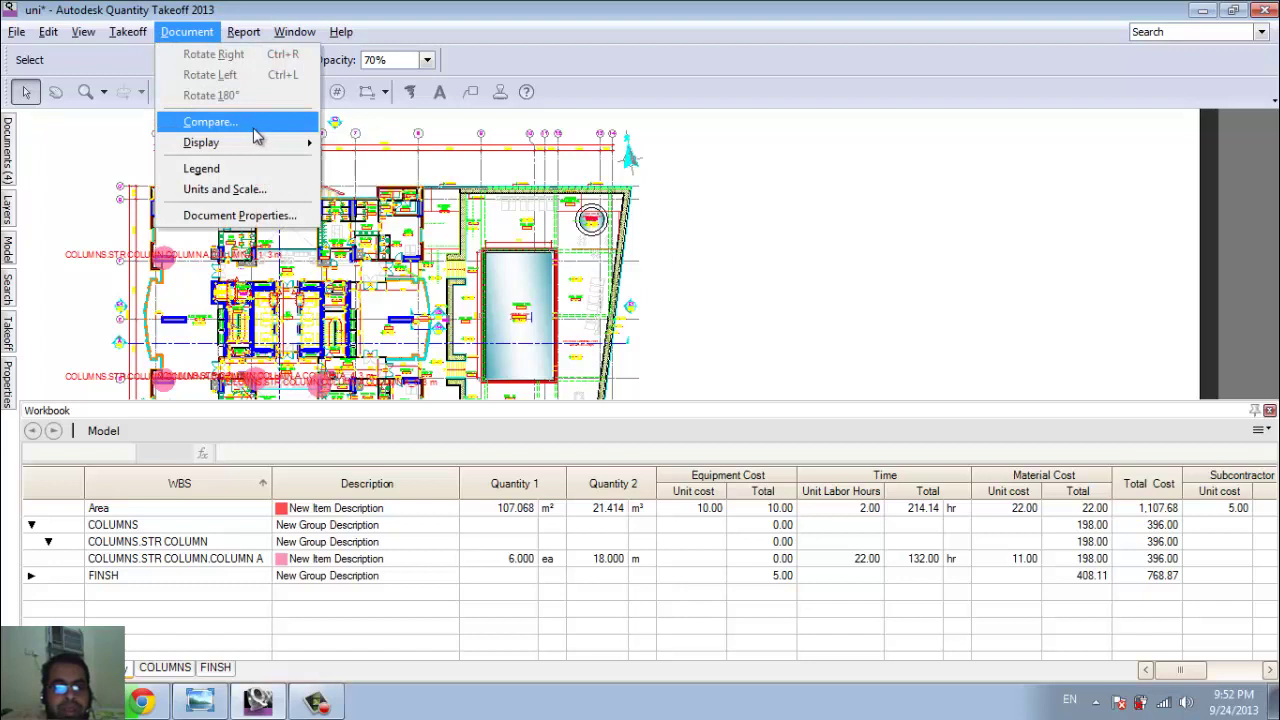
click(267, 168)
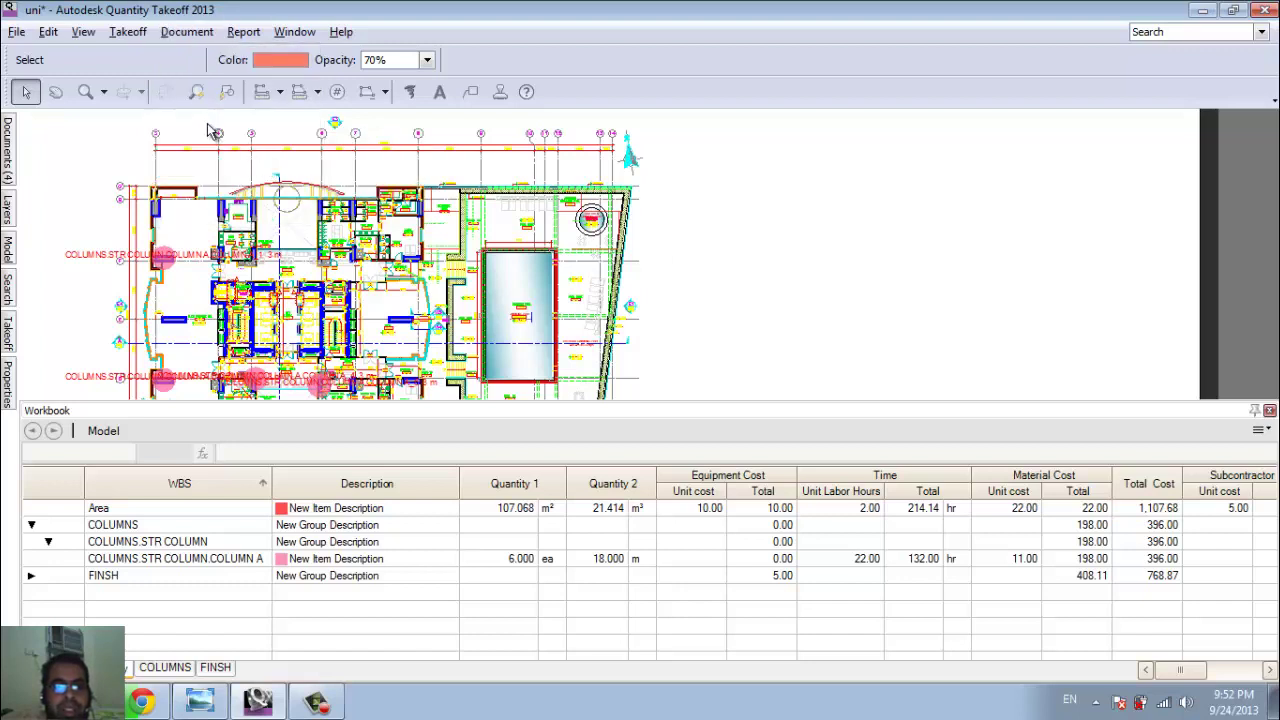
click(187, 32)
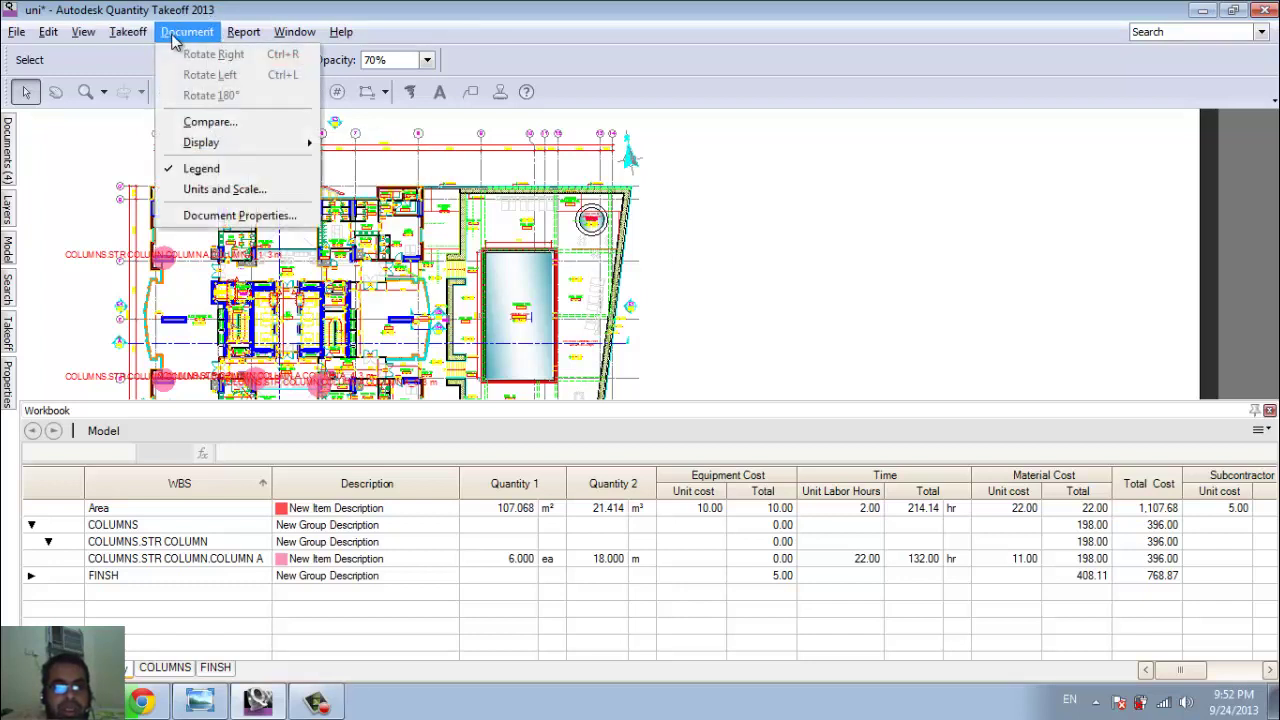
click(675, 245)
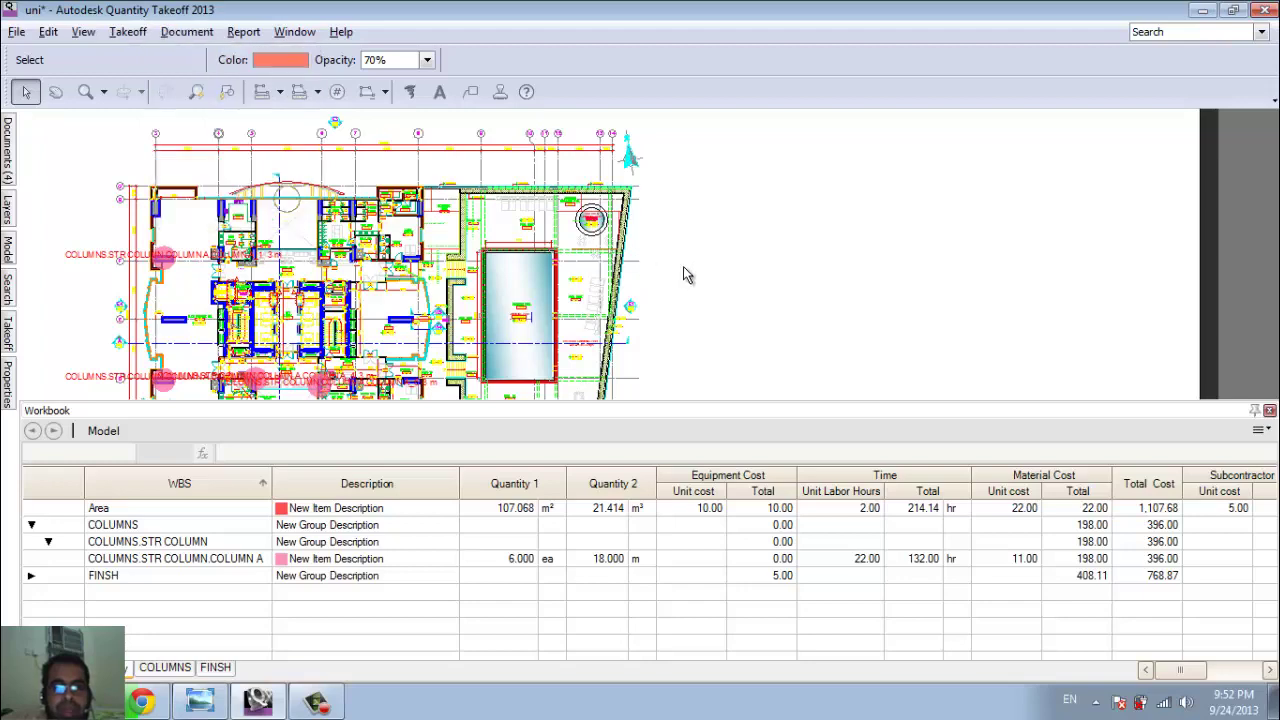
scroll(683, 266, down, 5)
scroll(712, 252, up, 2)
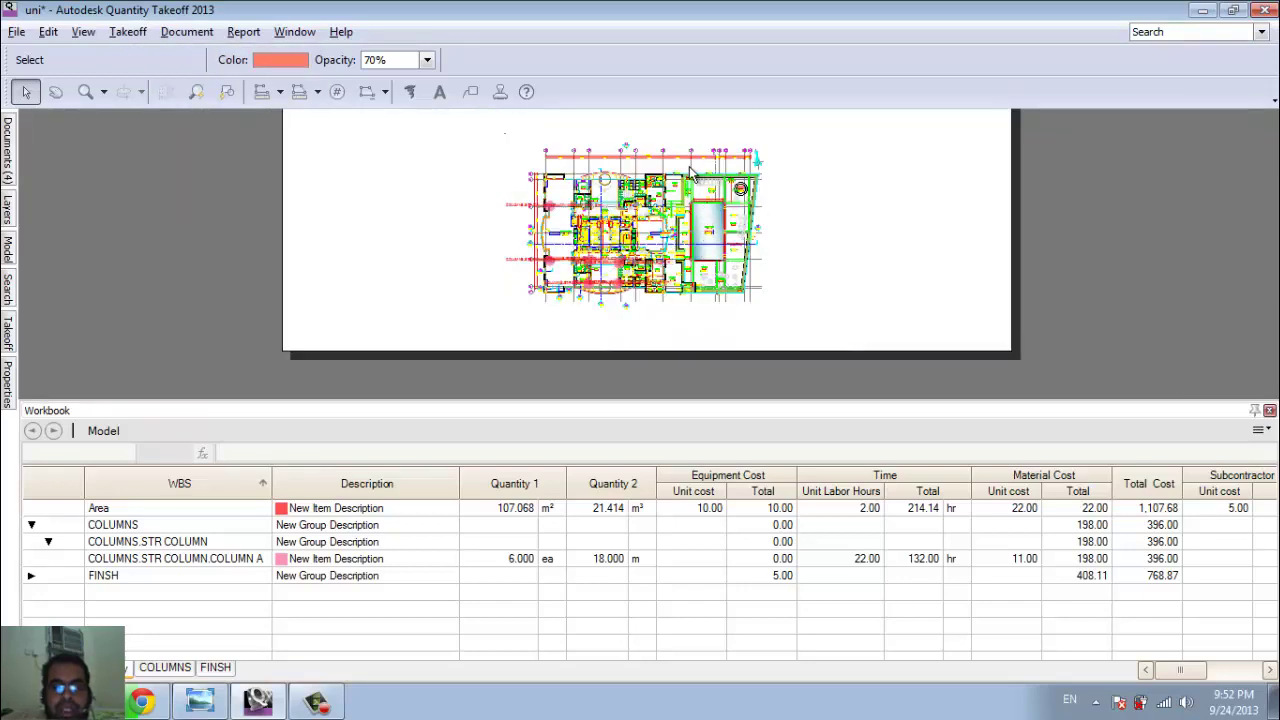
scroll(700, 200, up, 1)
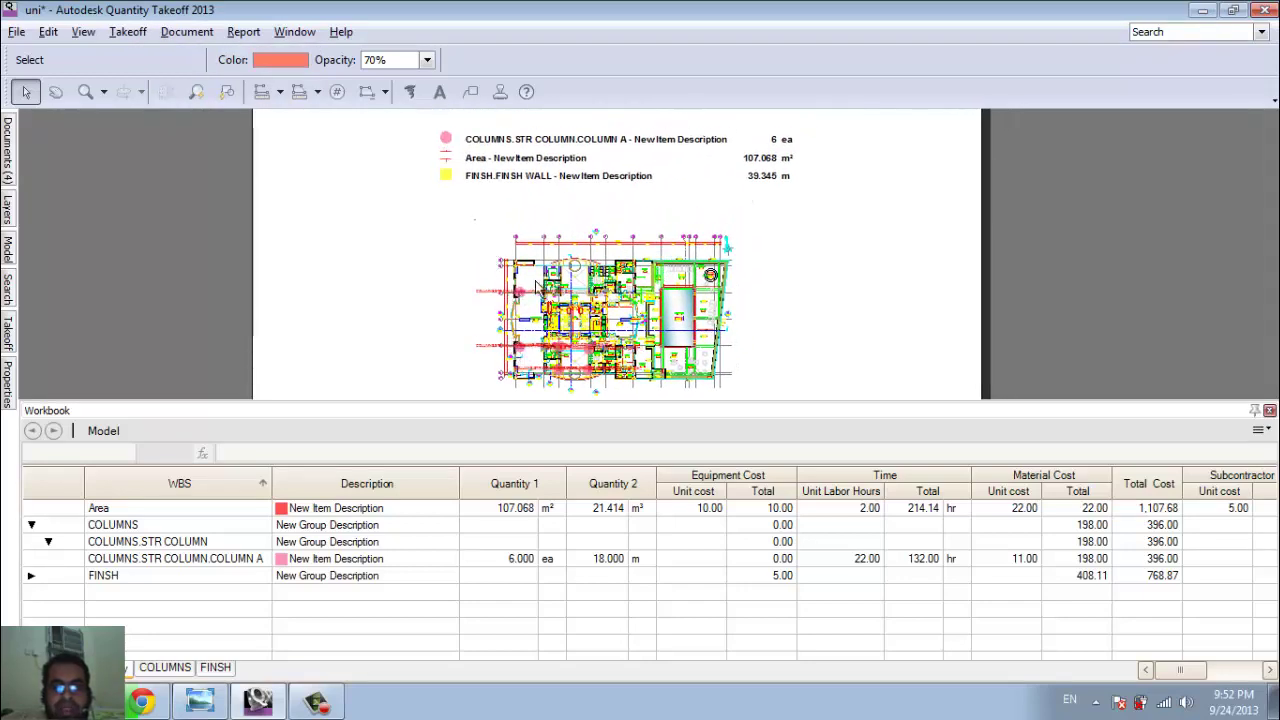
- Give the legend WBS ID - Item Description labels, Quantity 2 values and 4 pt text
click(667, 148)
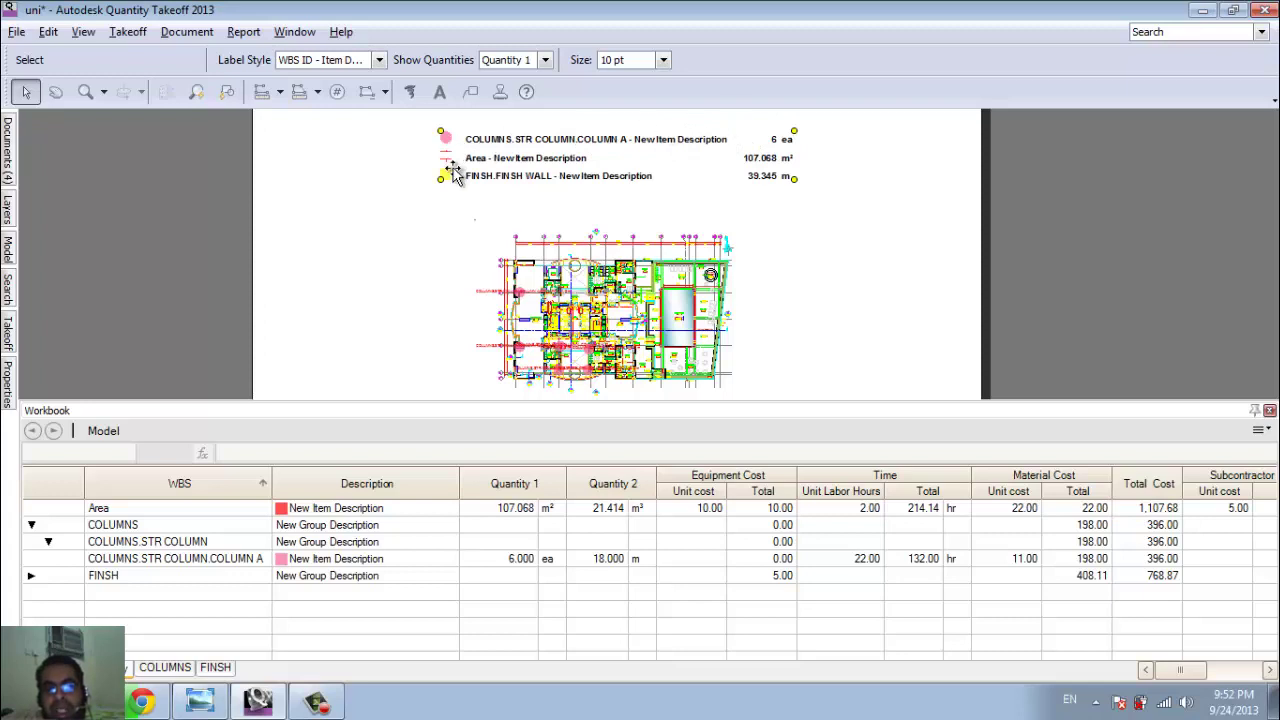
click(379, 60)
click(352, 95)
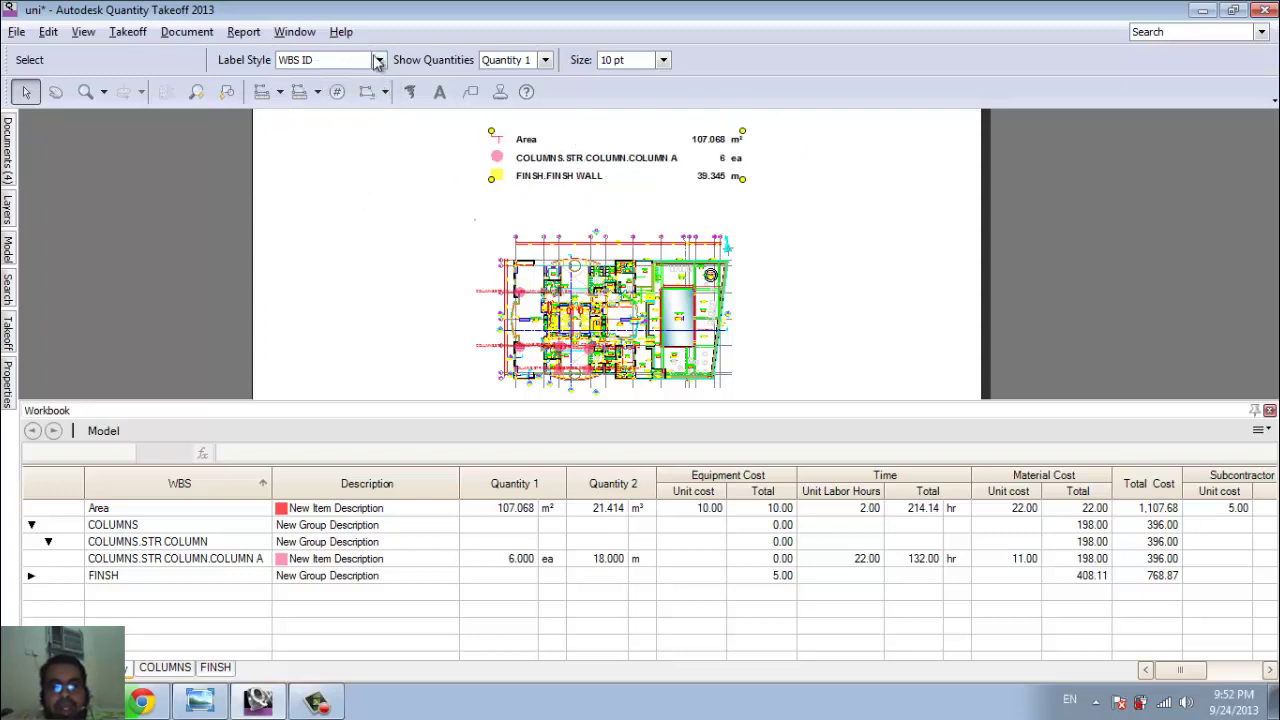
click(379, 60)
click(345, 78)
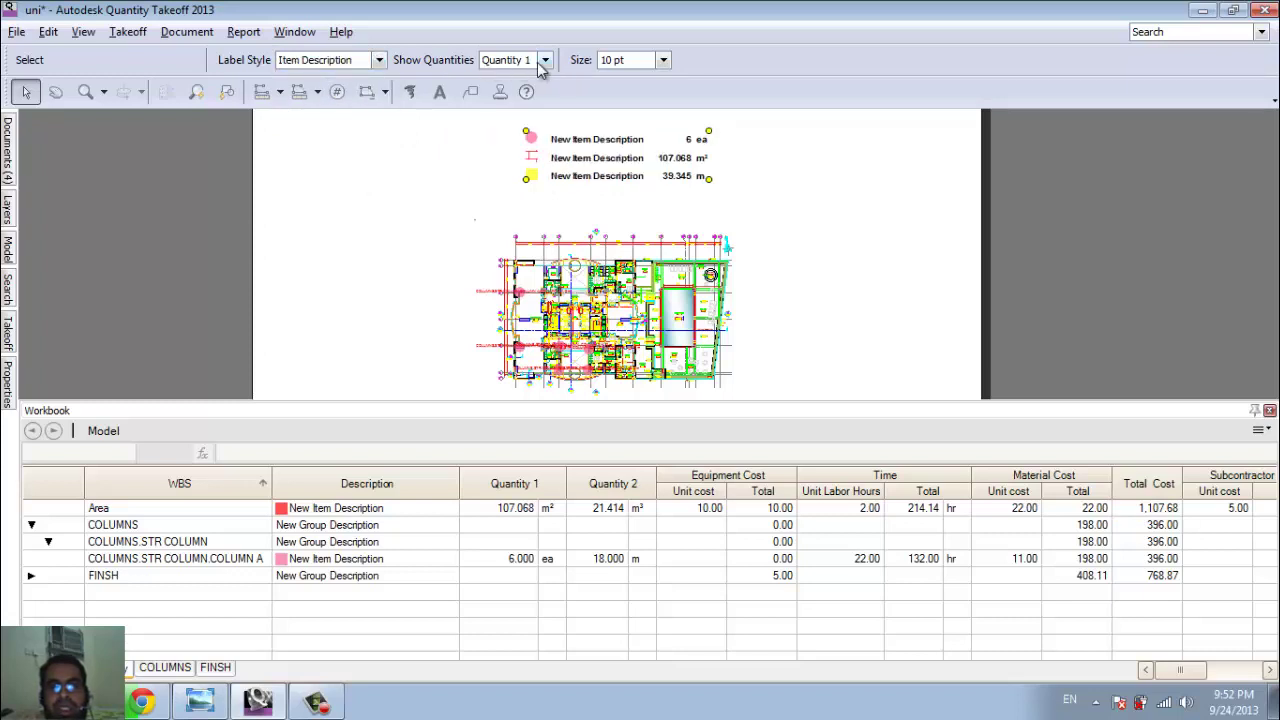
click(545, 60)
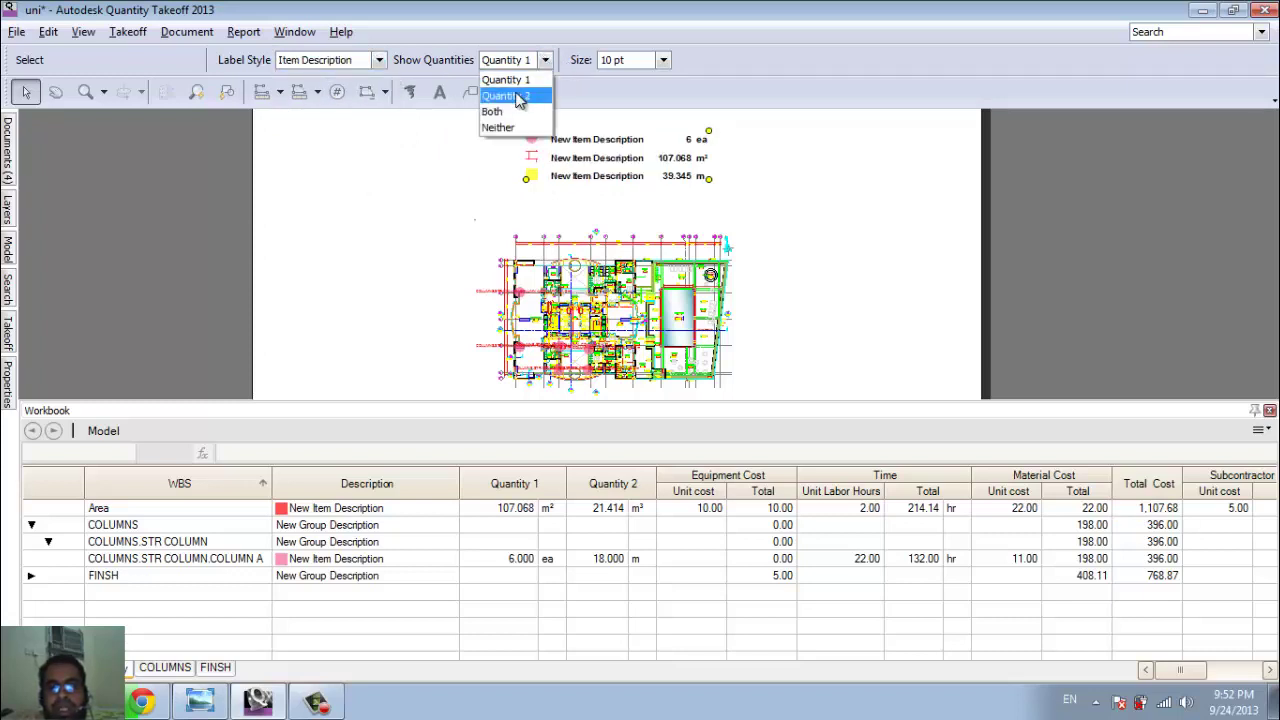
click(505, 93)
click(379, 60)
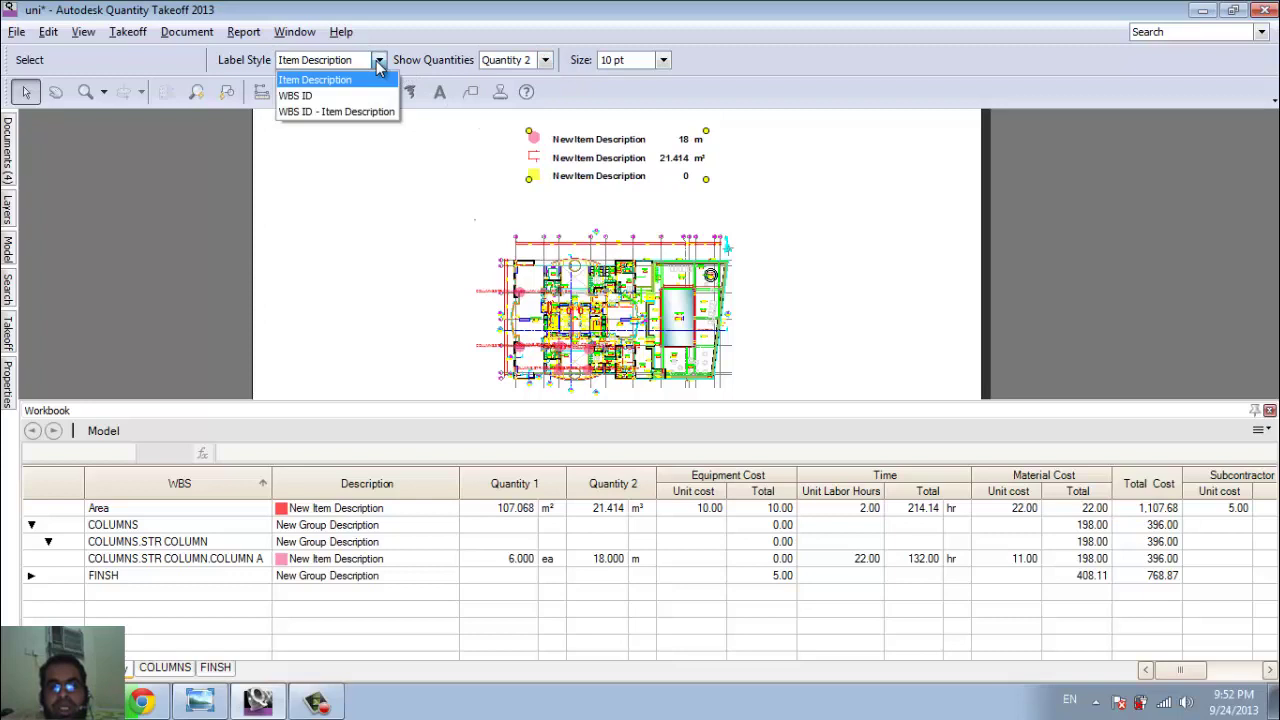
click(352, 108)
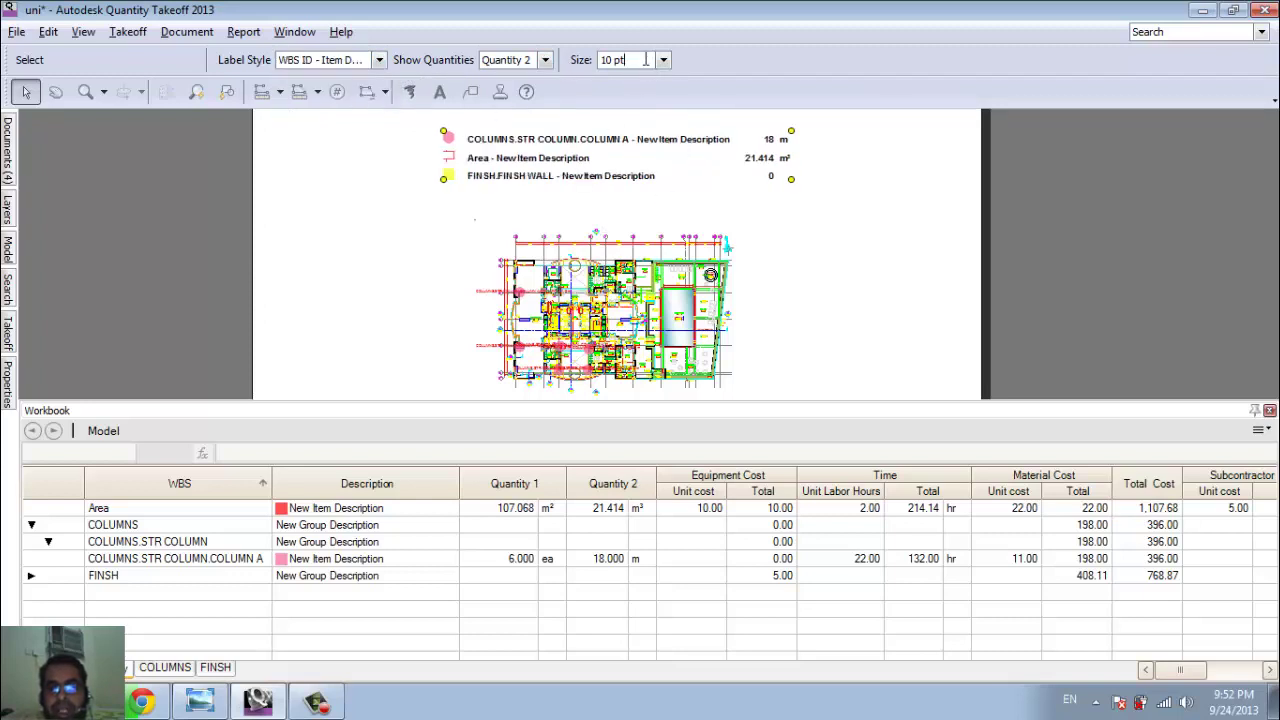
click(661, 62)
click(640, 80)
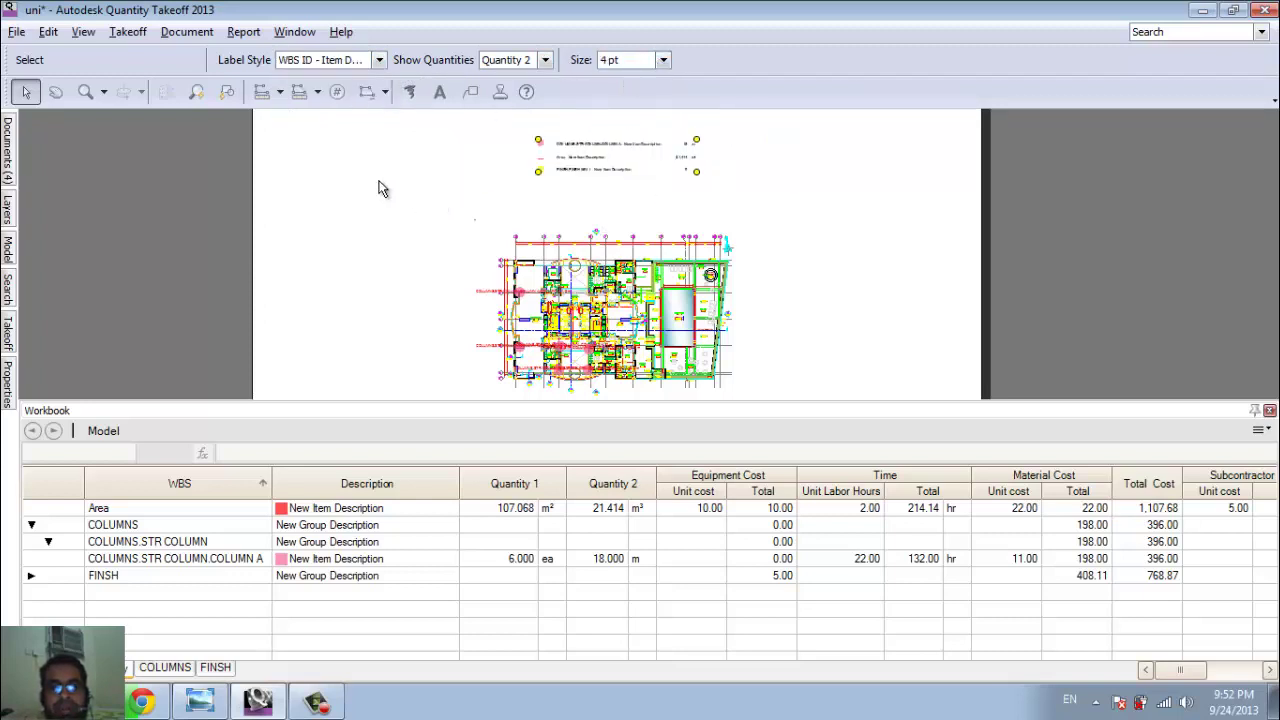
click(187, 31)
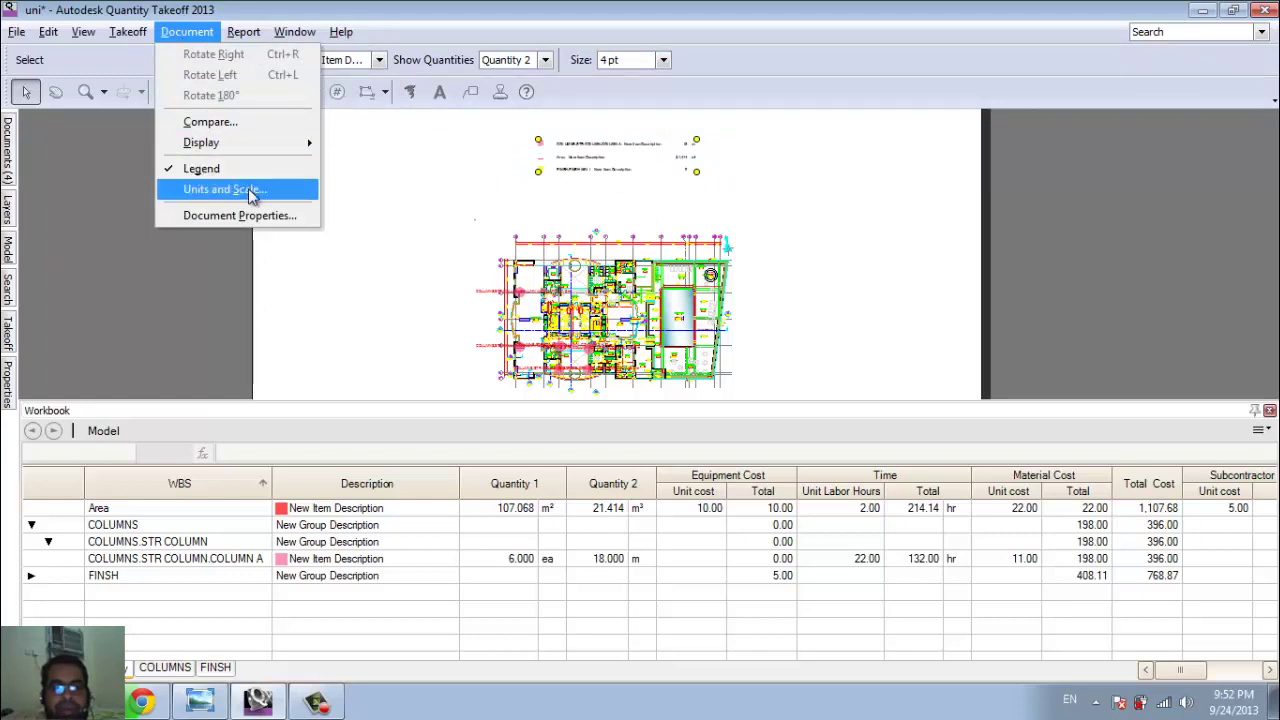
- In Units and Scale, check the drawing units and pick the 1:10 sheet scale
click(313, 31)
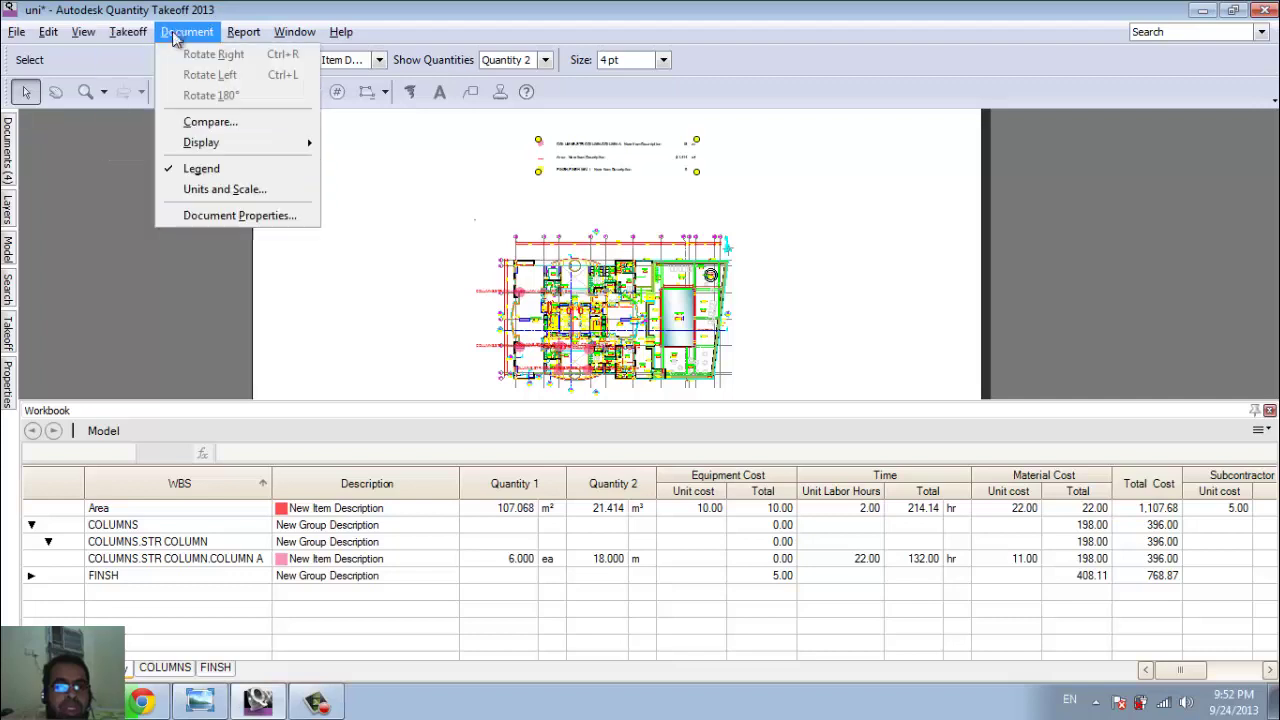
click(268, 189)
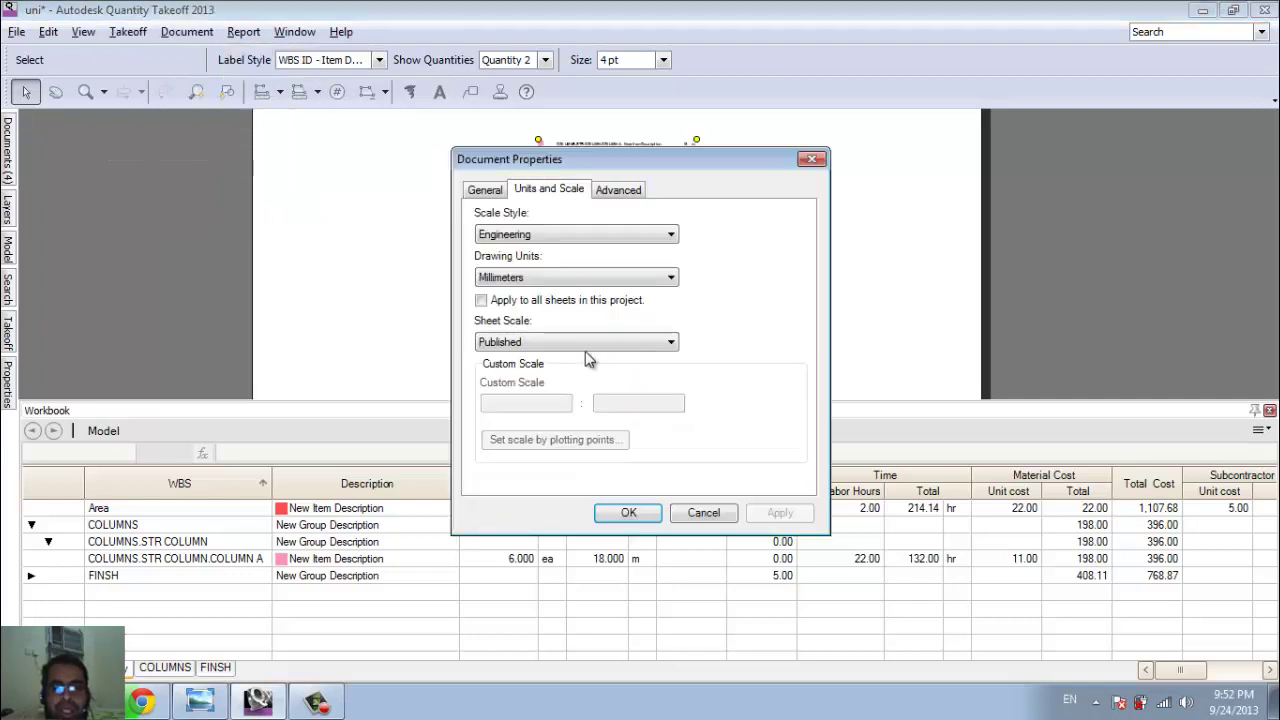
click(513, 285)
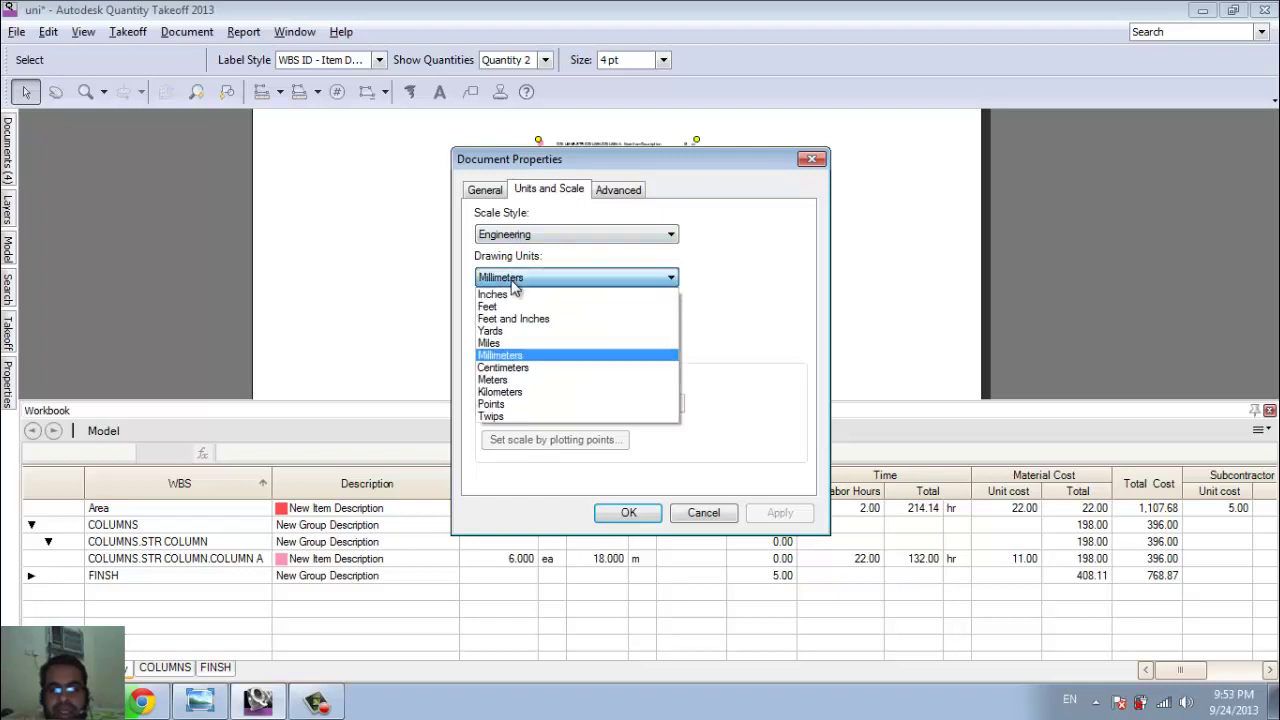
click(518, 280)
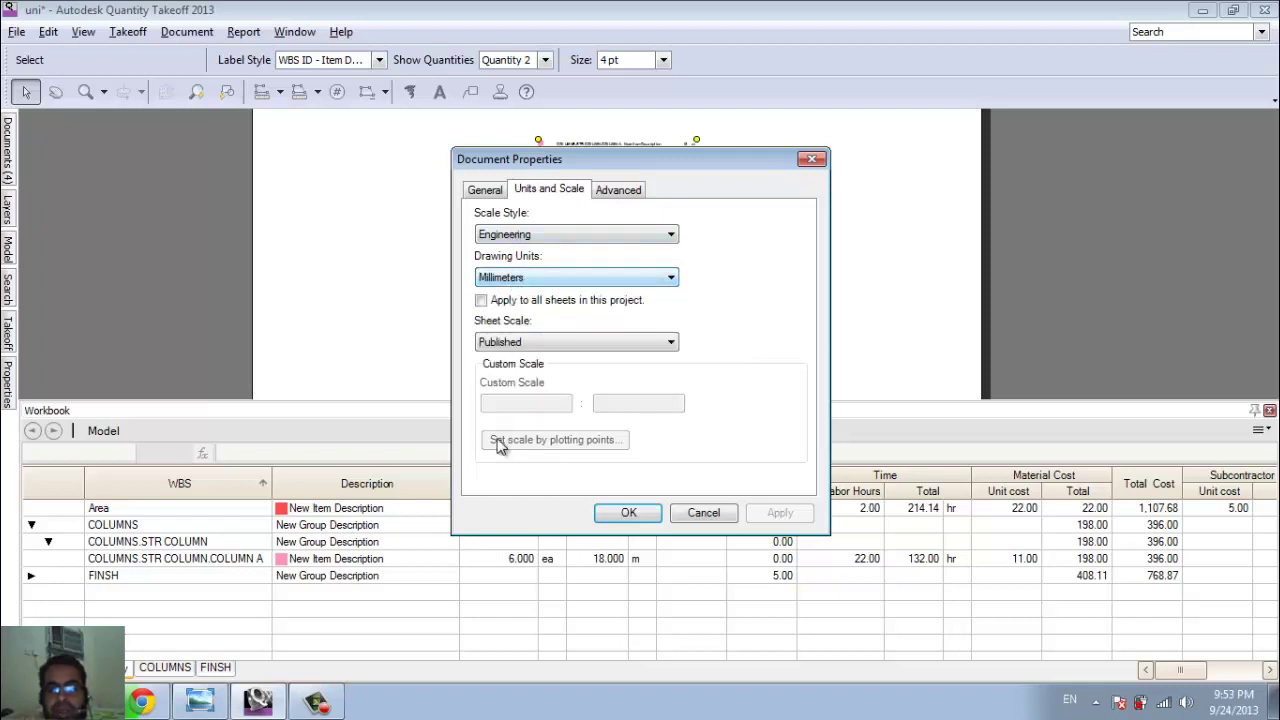
click(525, 288)
click(556, 347)
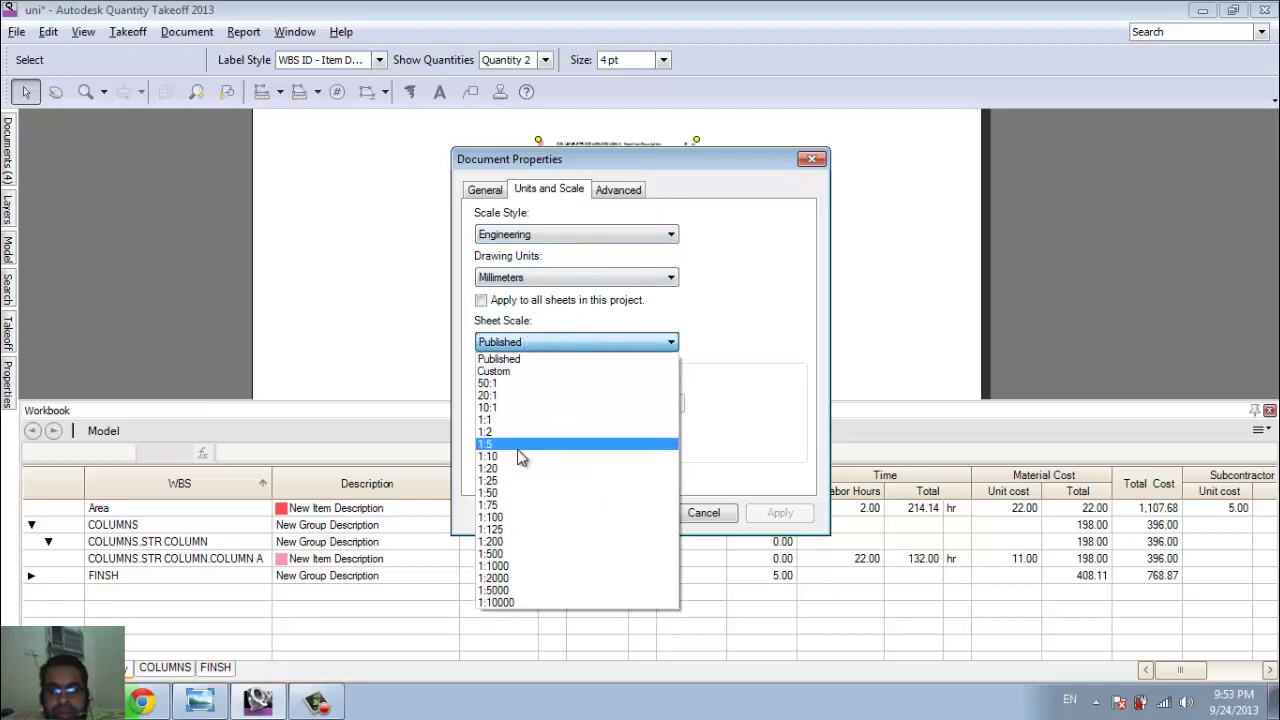
click(490, 456)
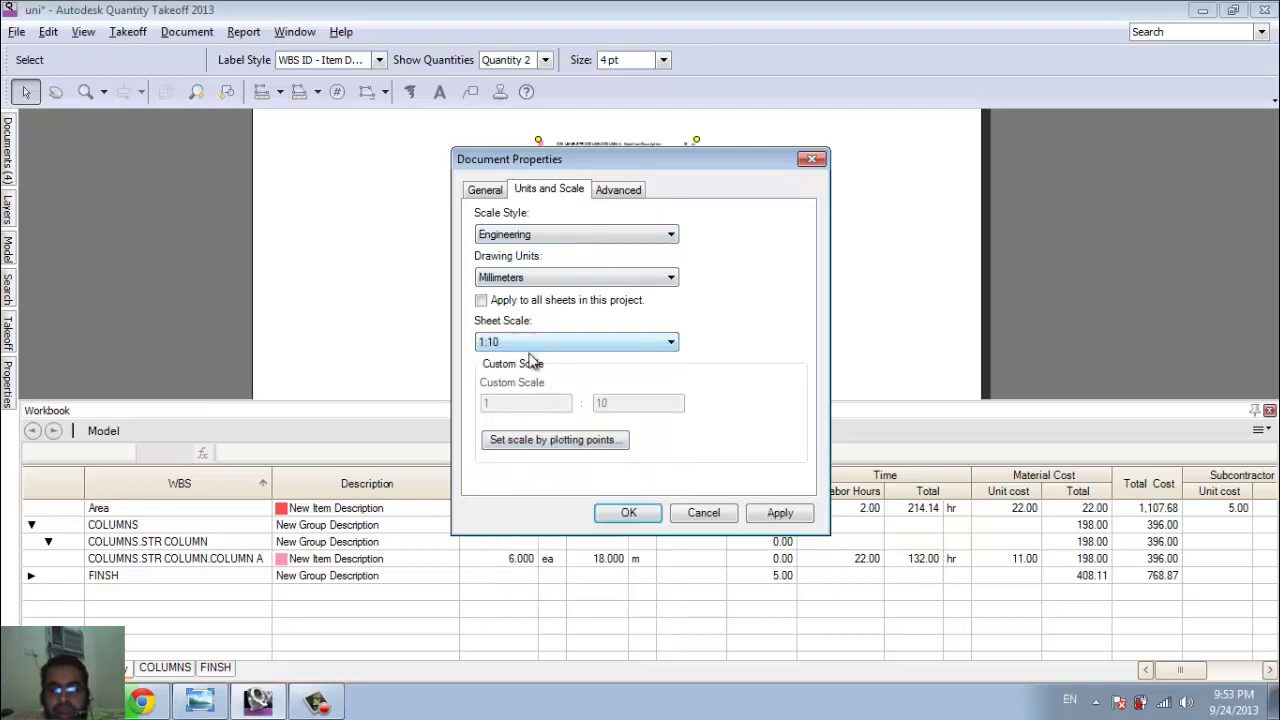
- Start scaling by plotted points, then cancel and close the properties without applying
click(548, 445)
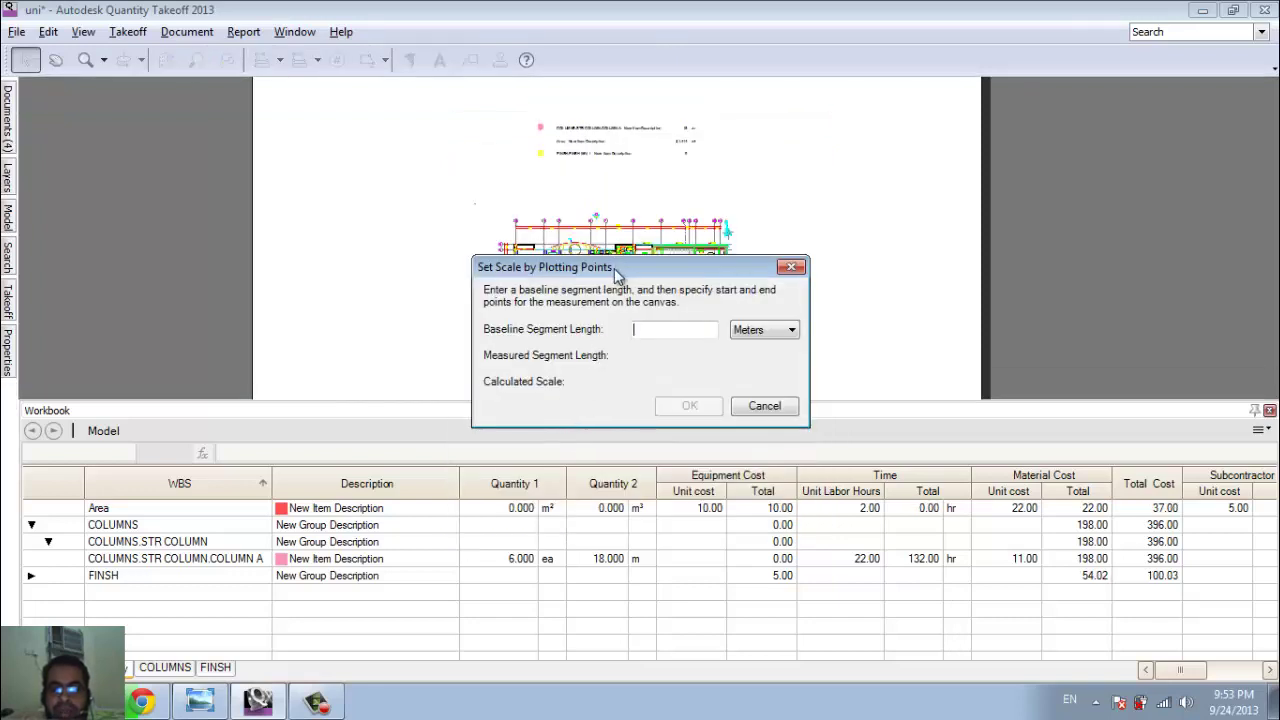
mouse_move(614, 268)
mouse_down()
mouse_move(336, 130)
mouse_move(255, 118)
mouse_up()
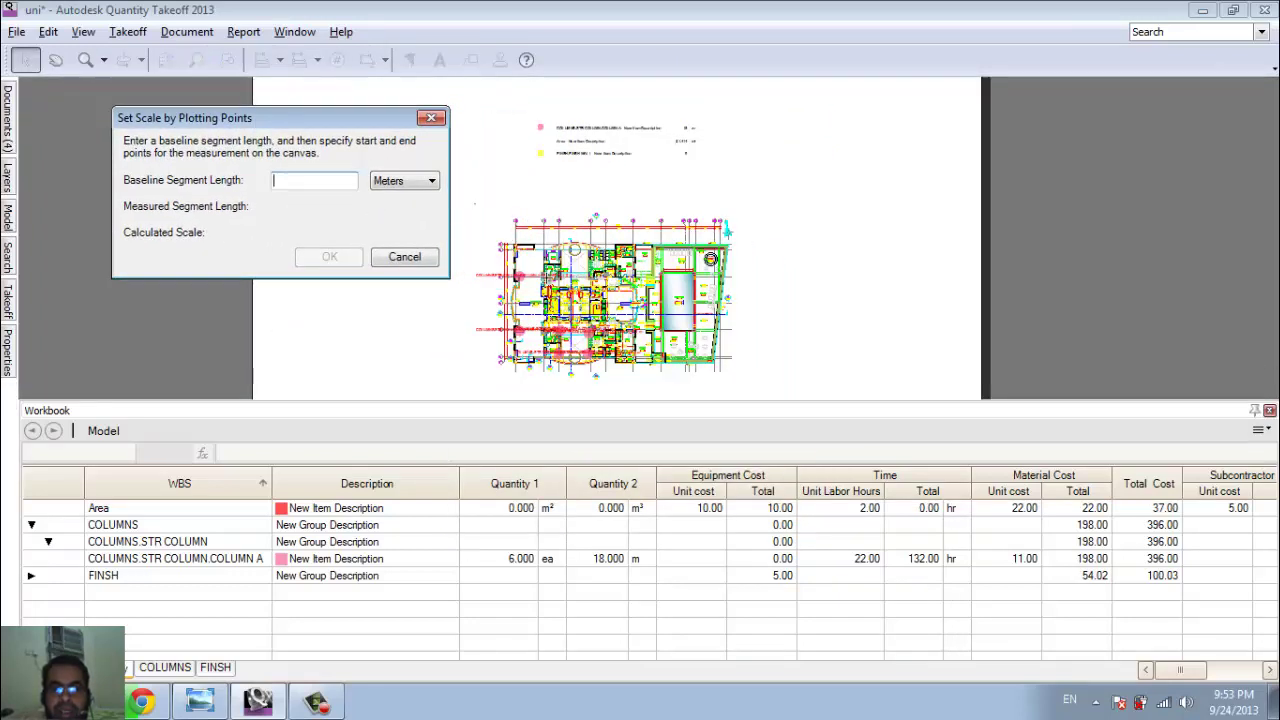
click(322, 179)
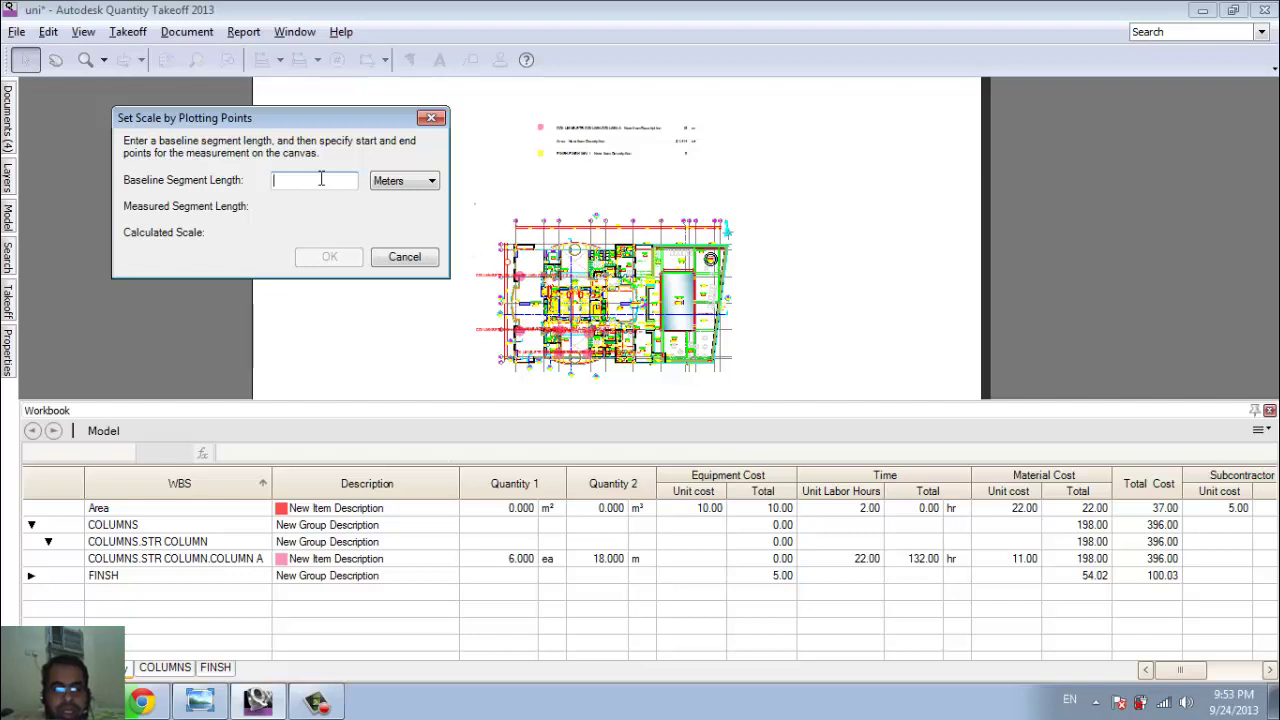
click(431, 118)
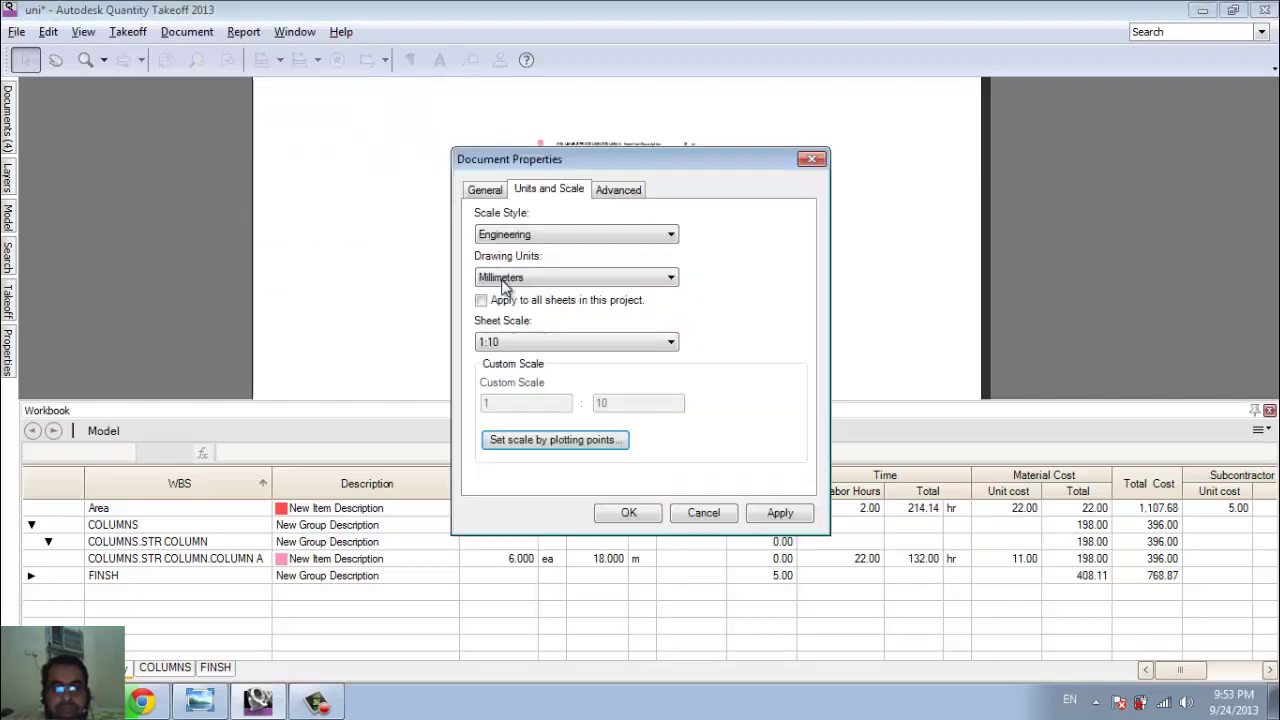
click(813, 159)
scroll(477, 278, up, 5)
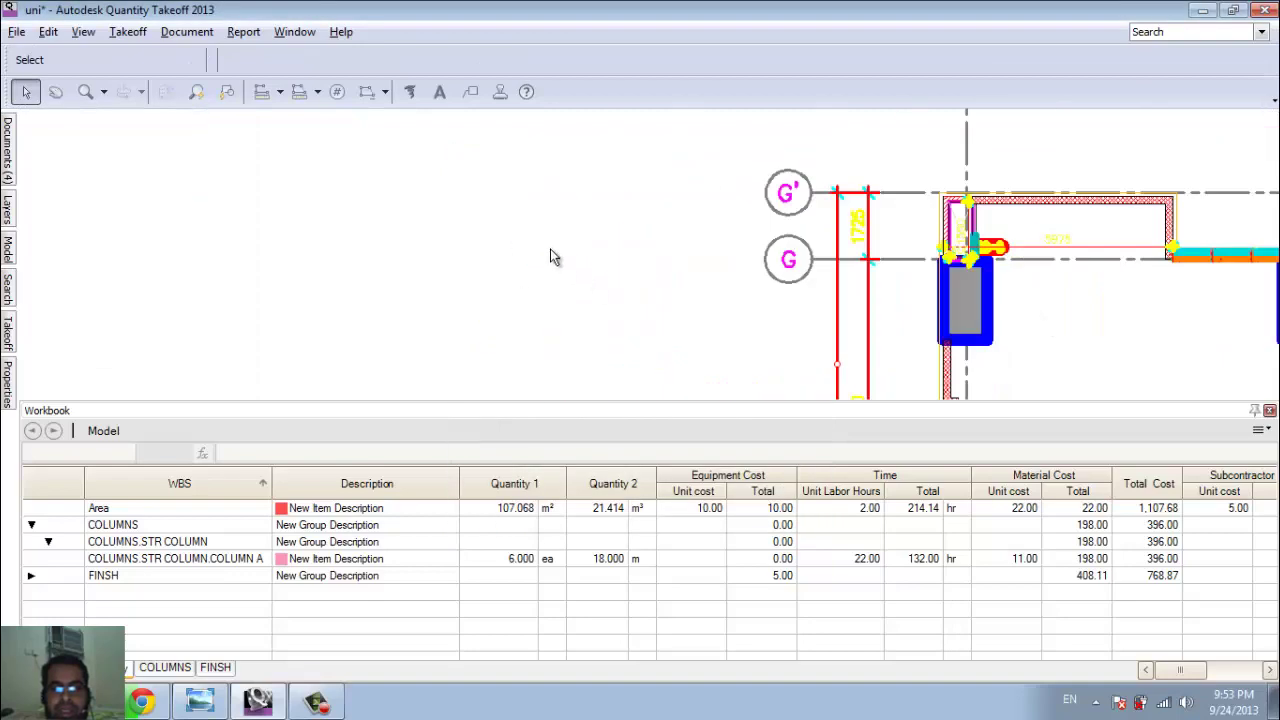
- Set the sheet scale to Custom in the Units and Scale settings
scroll(550, 257, down, 5)
scroll(800, 240, down, 1)
scroll(744, 240, up, 8)
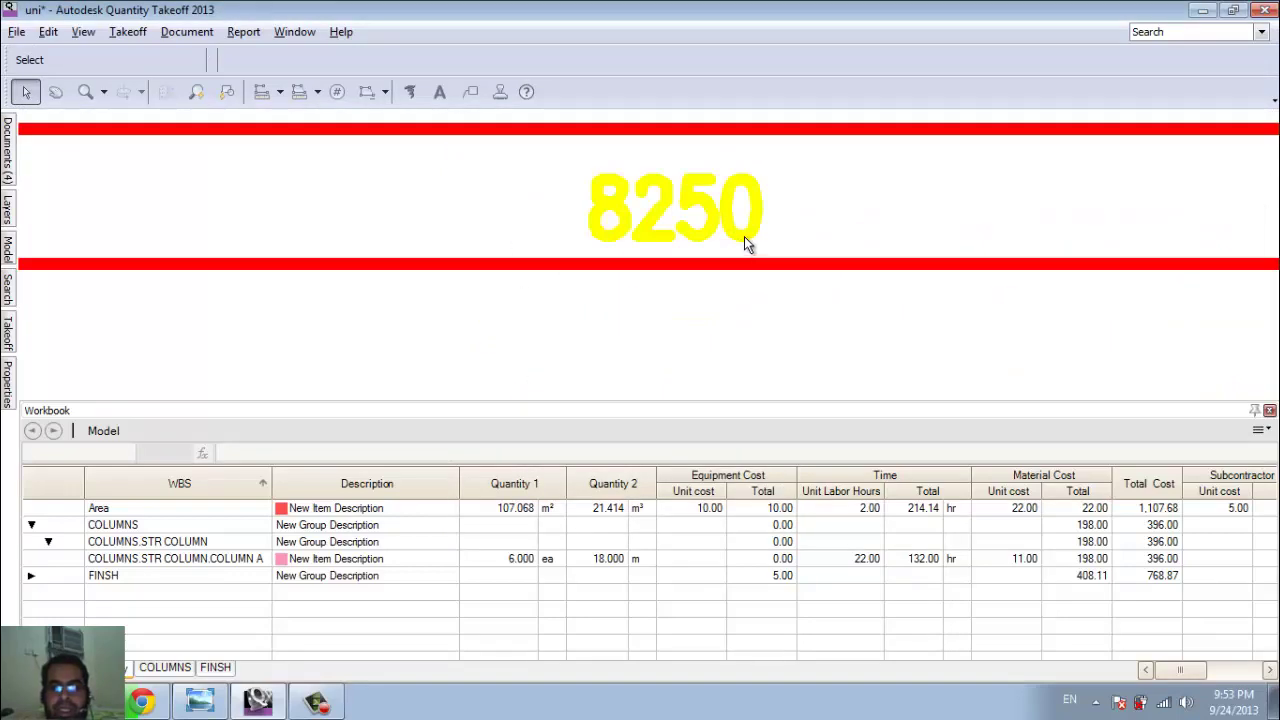
scroll(744, 243, down, 2)
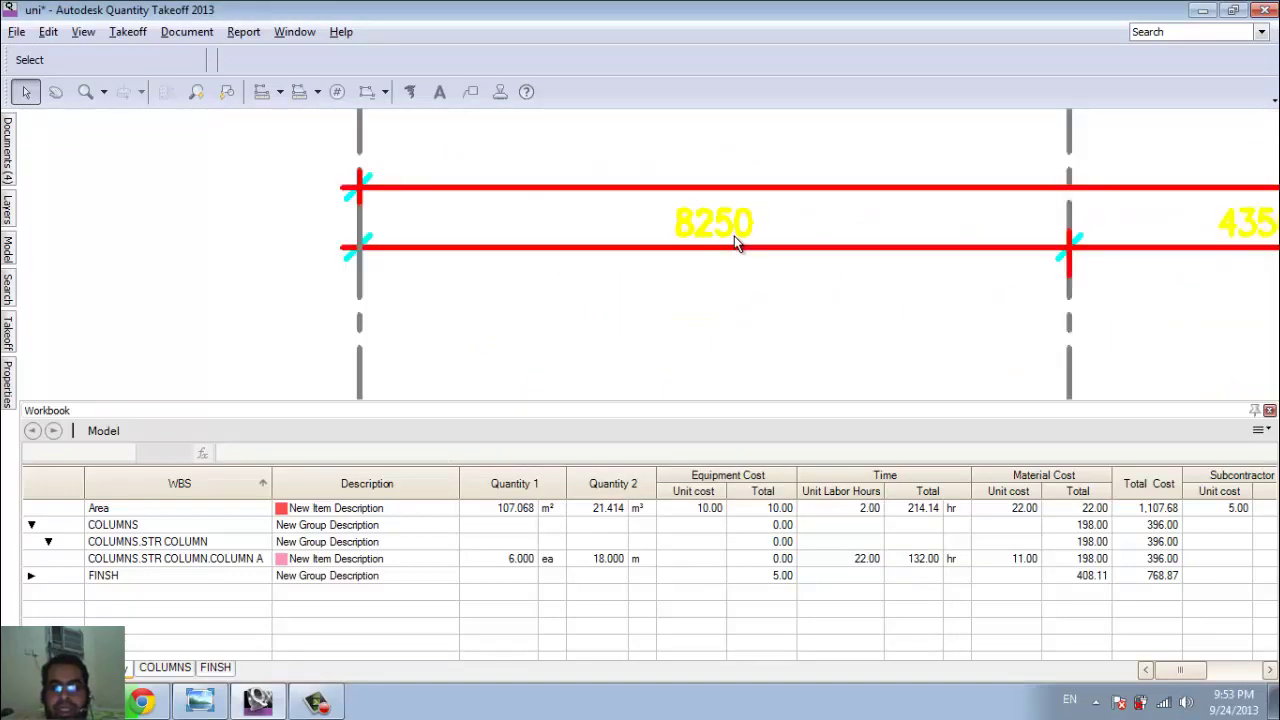
click(165, 36)
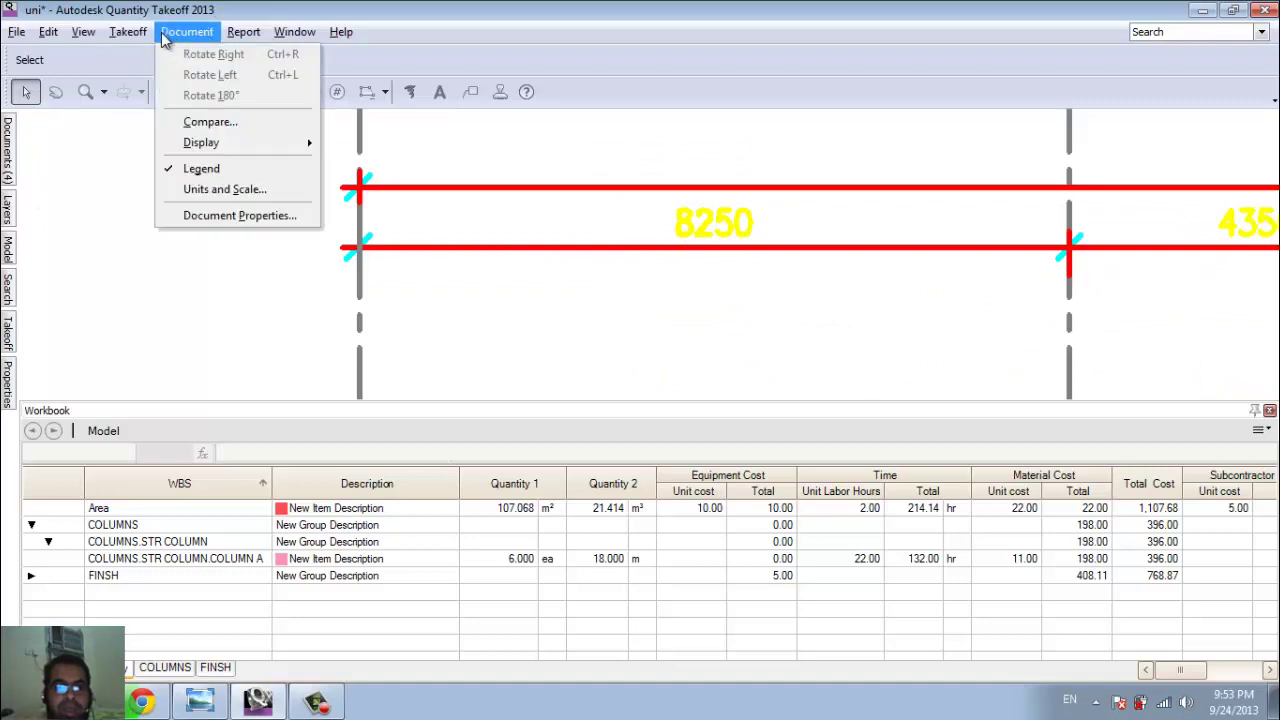
click(215, 189)
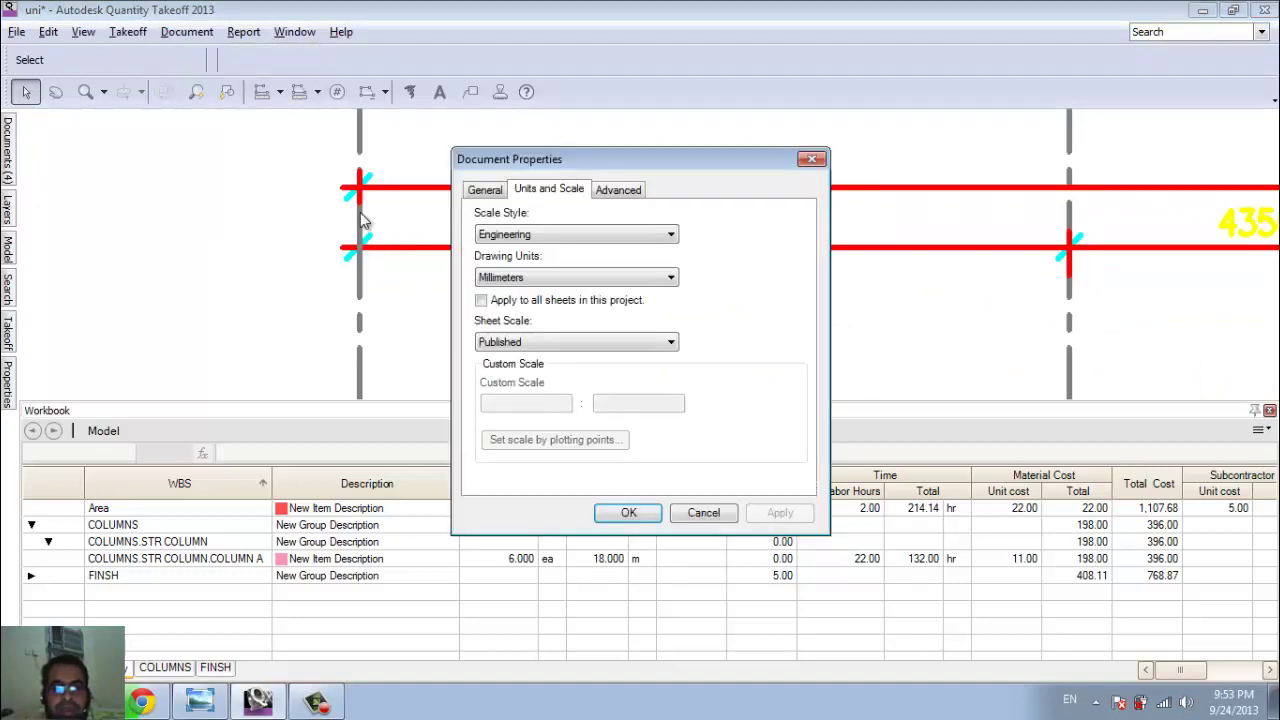
click(527, 342)
click(526, 372)
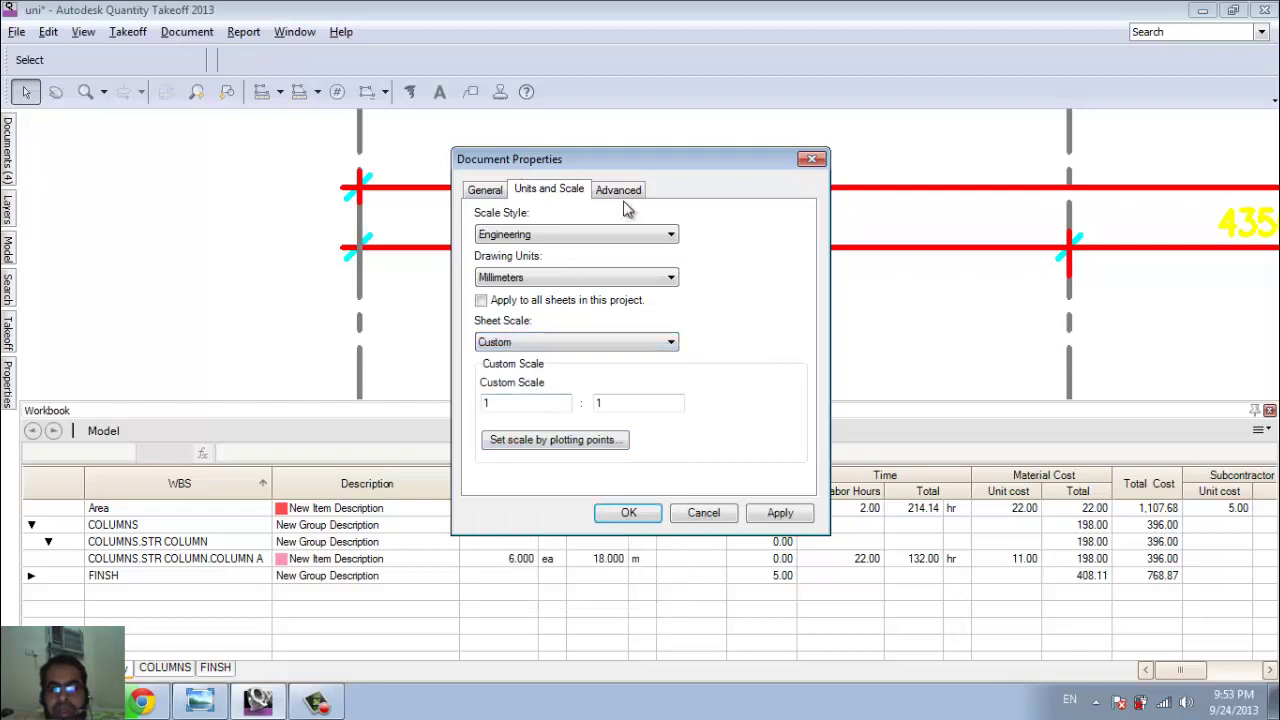
- Plot points on both gridlines, enter 8250 Millimeters and confirm overriding the published scale
mouse_move(655, 165)
mouse_down()
mouse_move(238, 70)
mouse_move(310, 92)
mouse_up()
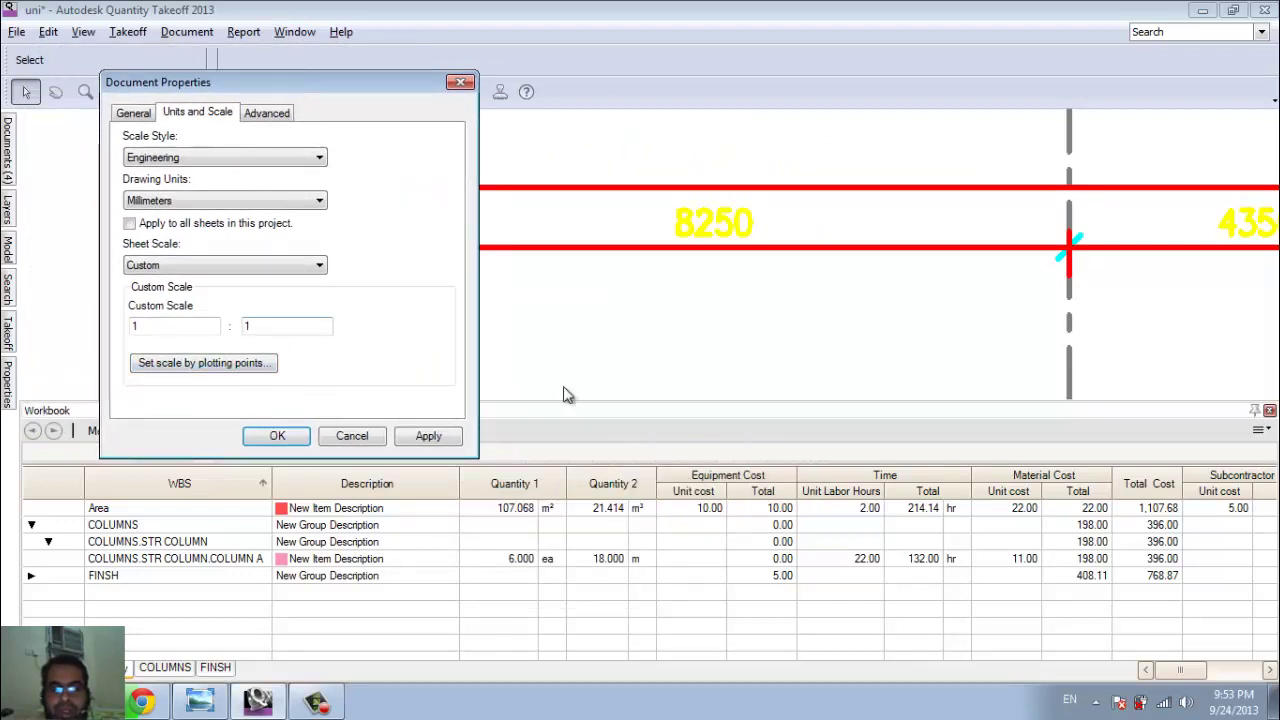
click(215, 365)
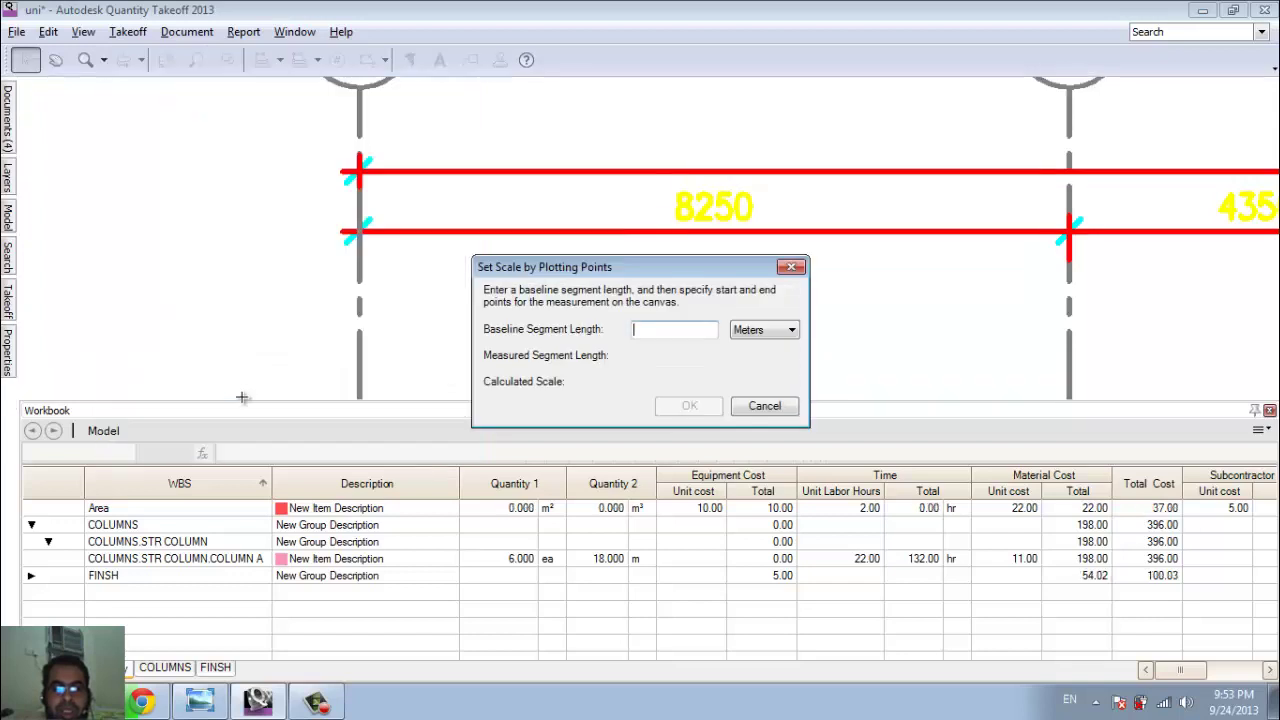
click(357, 231)
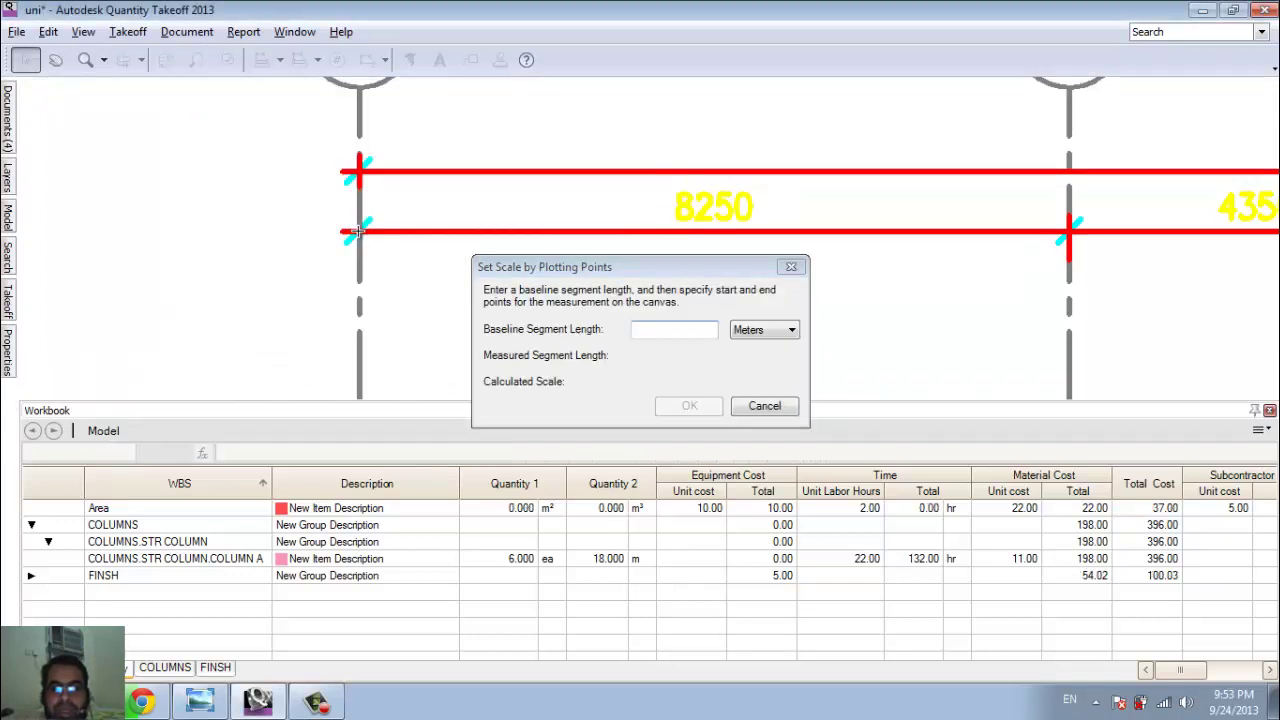
click(1070, 232)
click(660, 333)
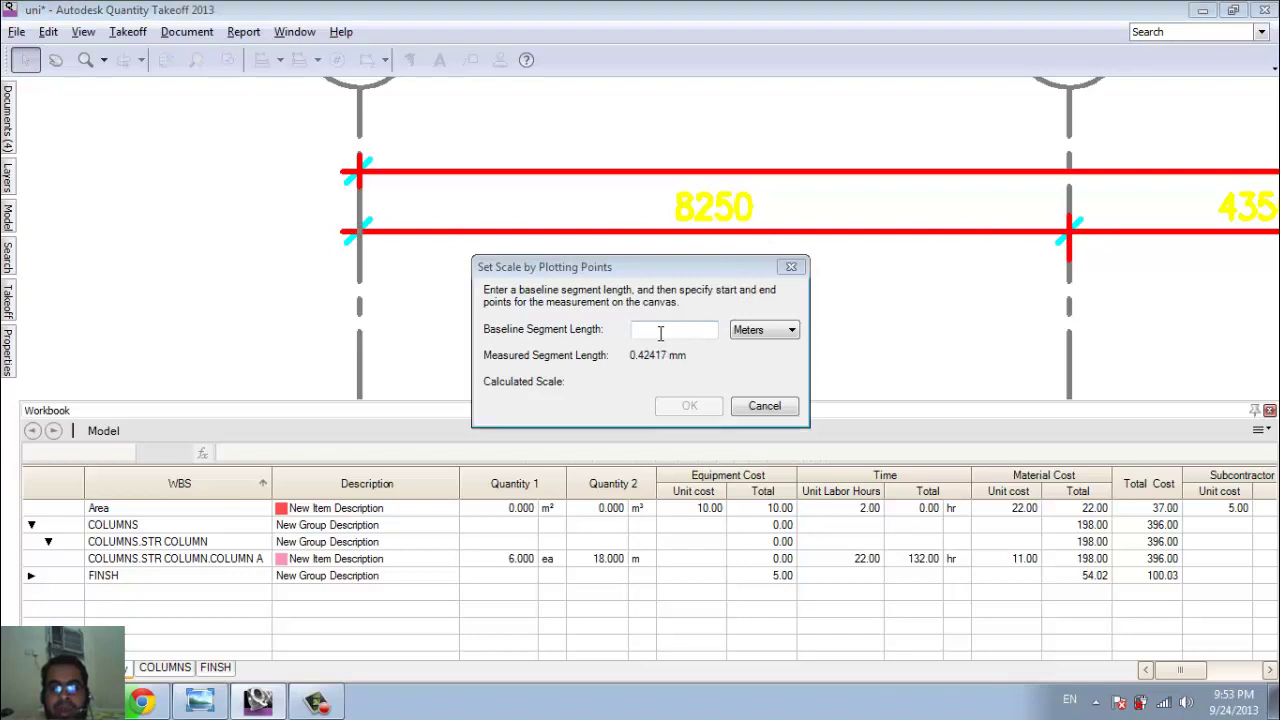
click(748, 333)
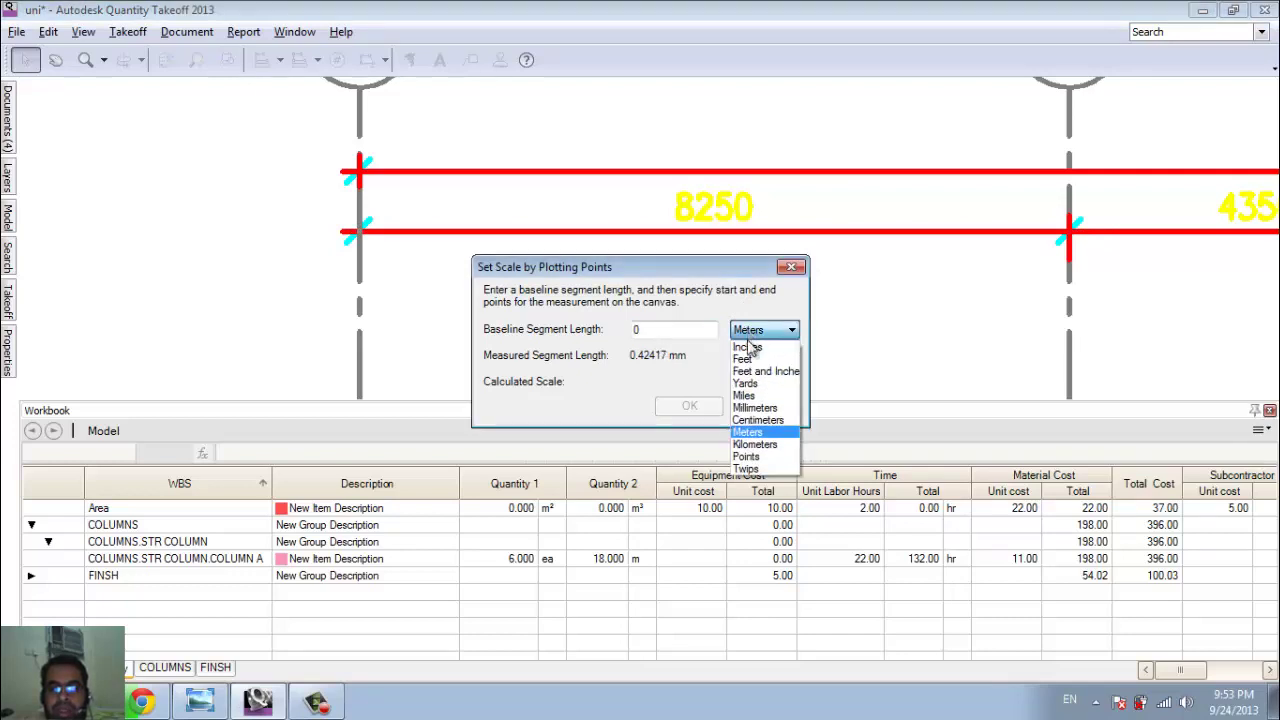
click(755, 408)
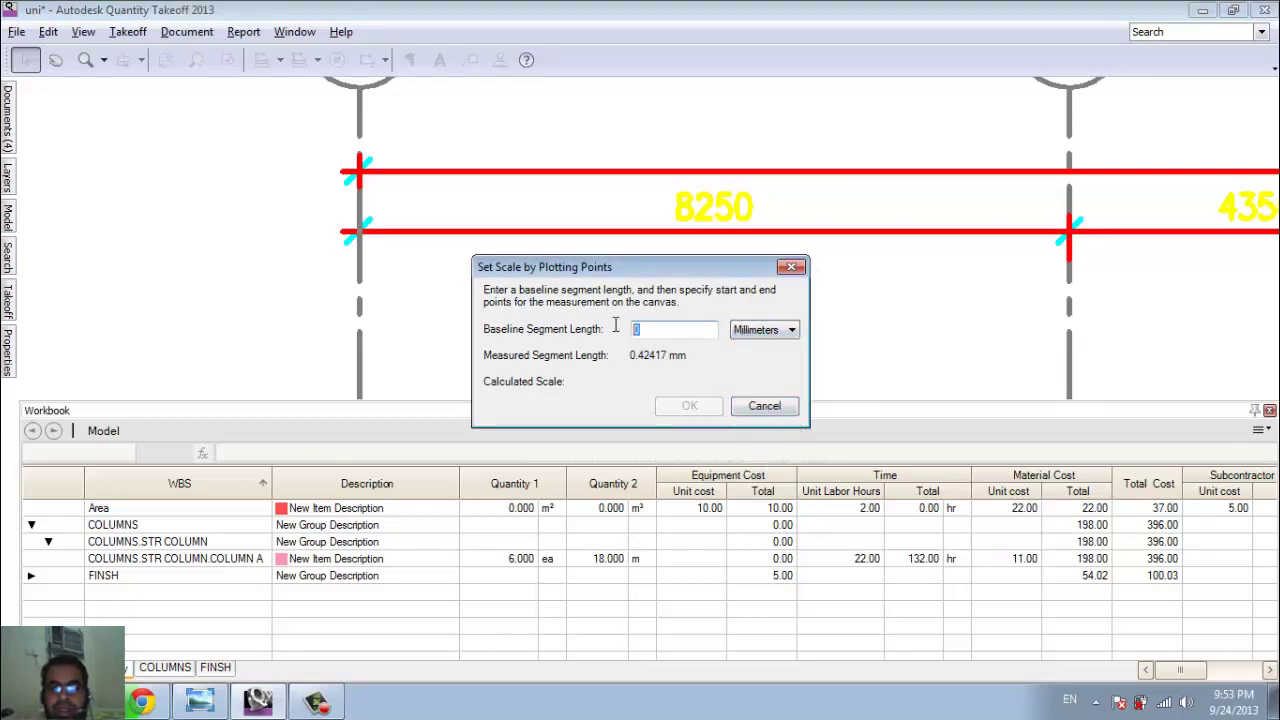
text(82)
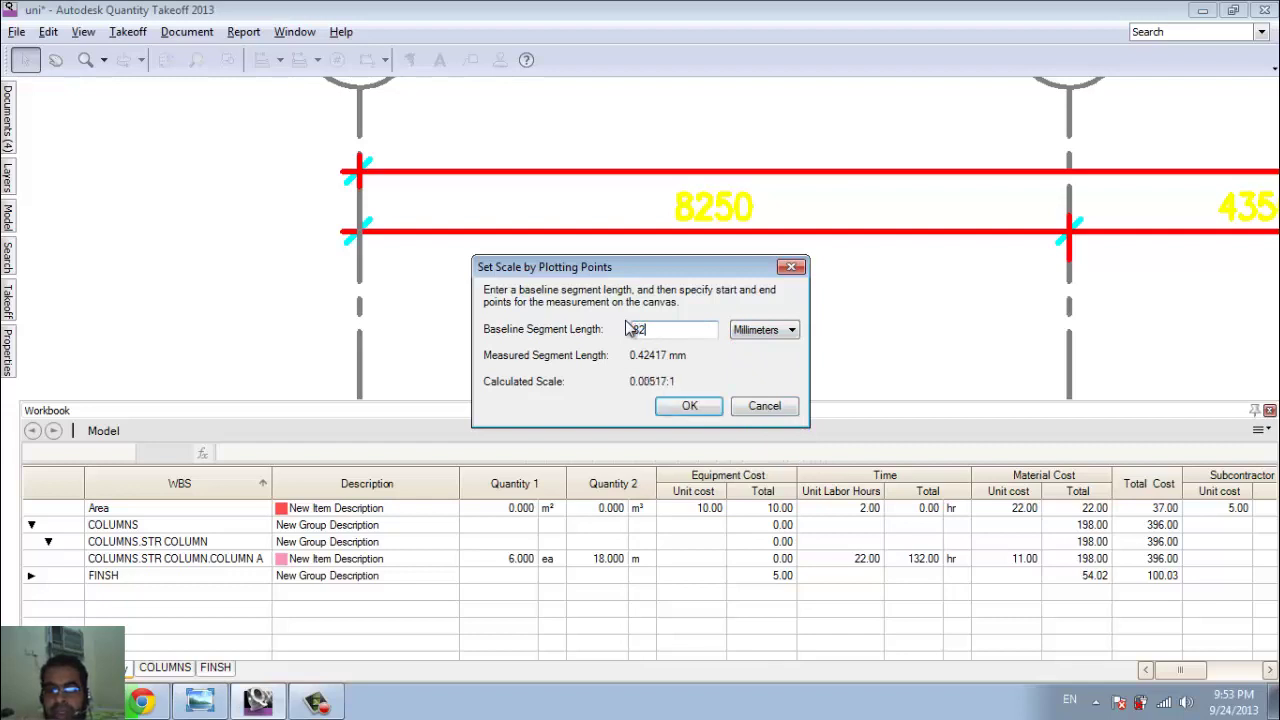
text(50)
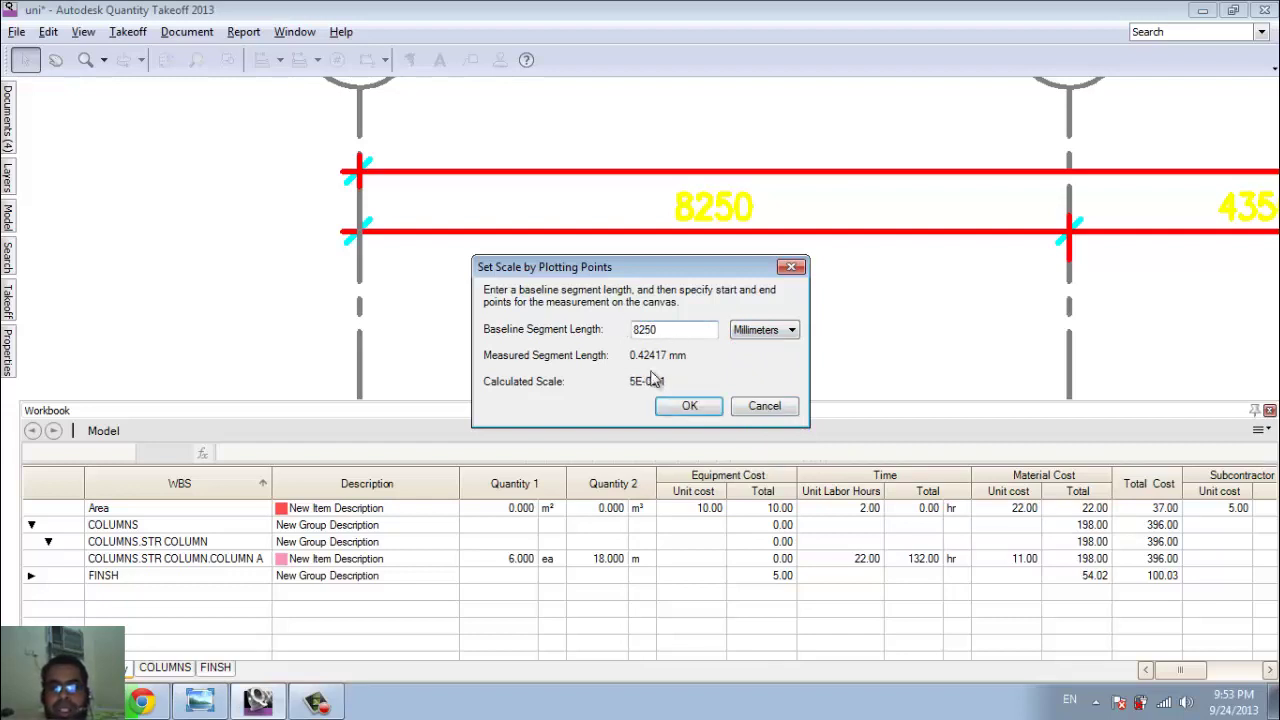
click(680, 406)
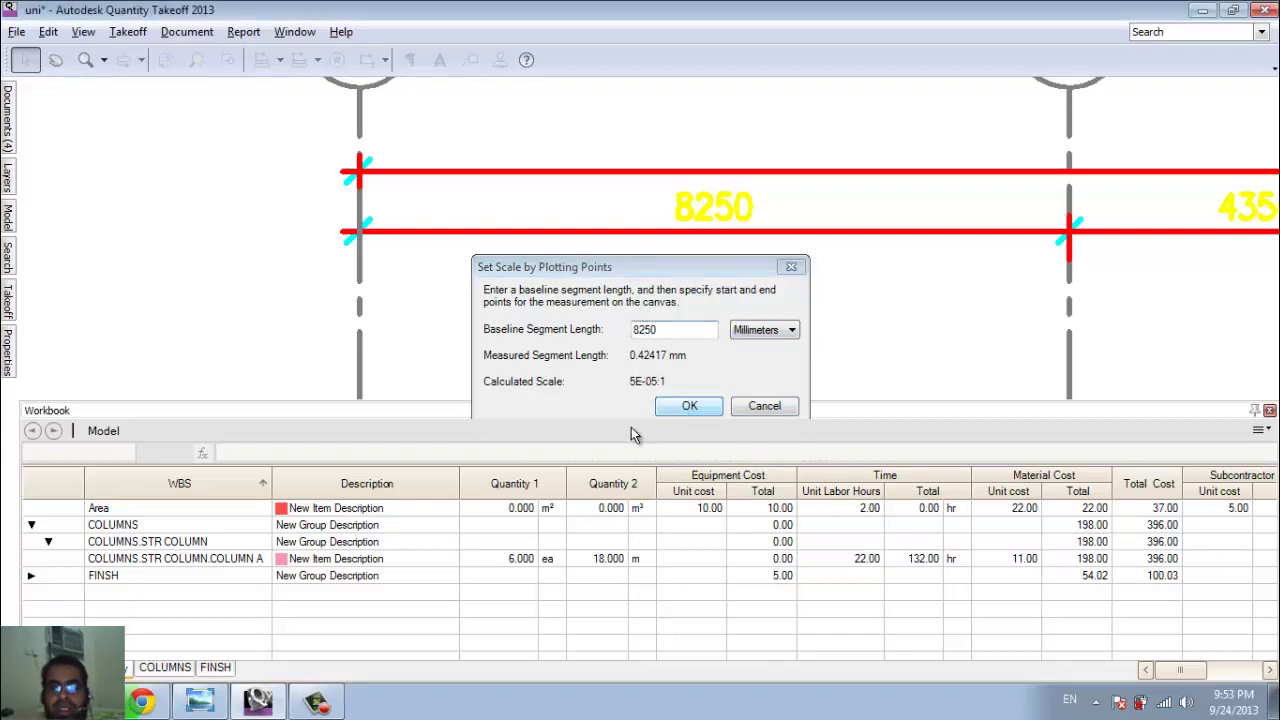
click(628, 514)
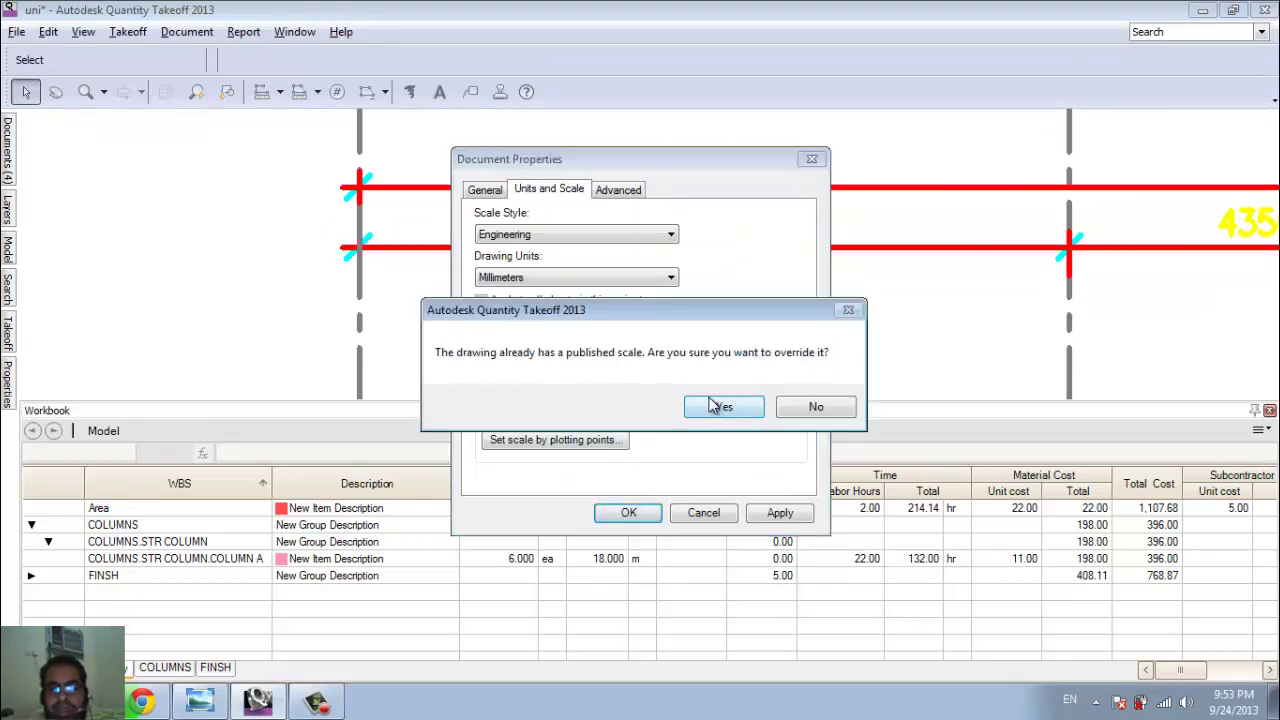
click(722, 408)
- Zoom the plan out and back in, then show the Window menu's panel list
scroll(535, 335, down, 3)
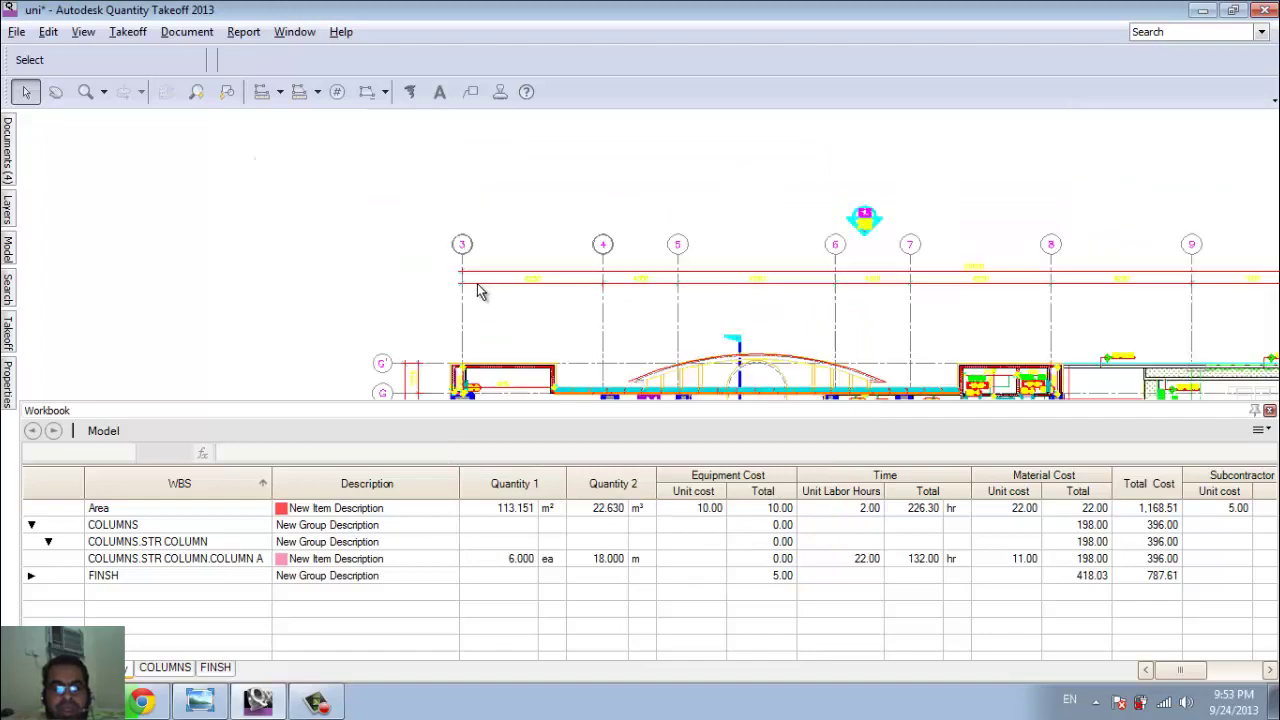
scroll(480, 288, down, 3)
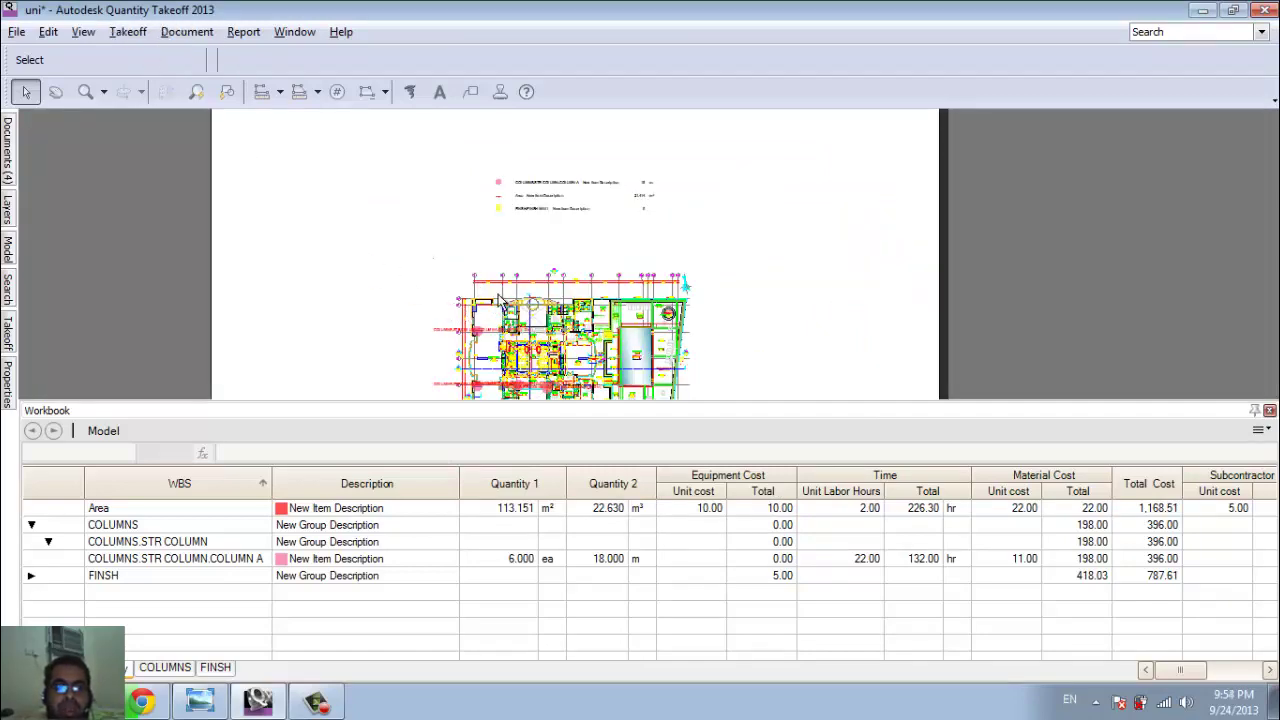
scroll(484, 304, up, 5)
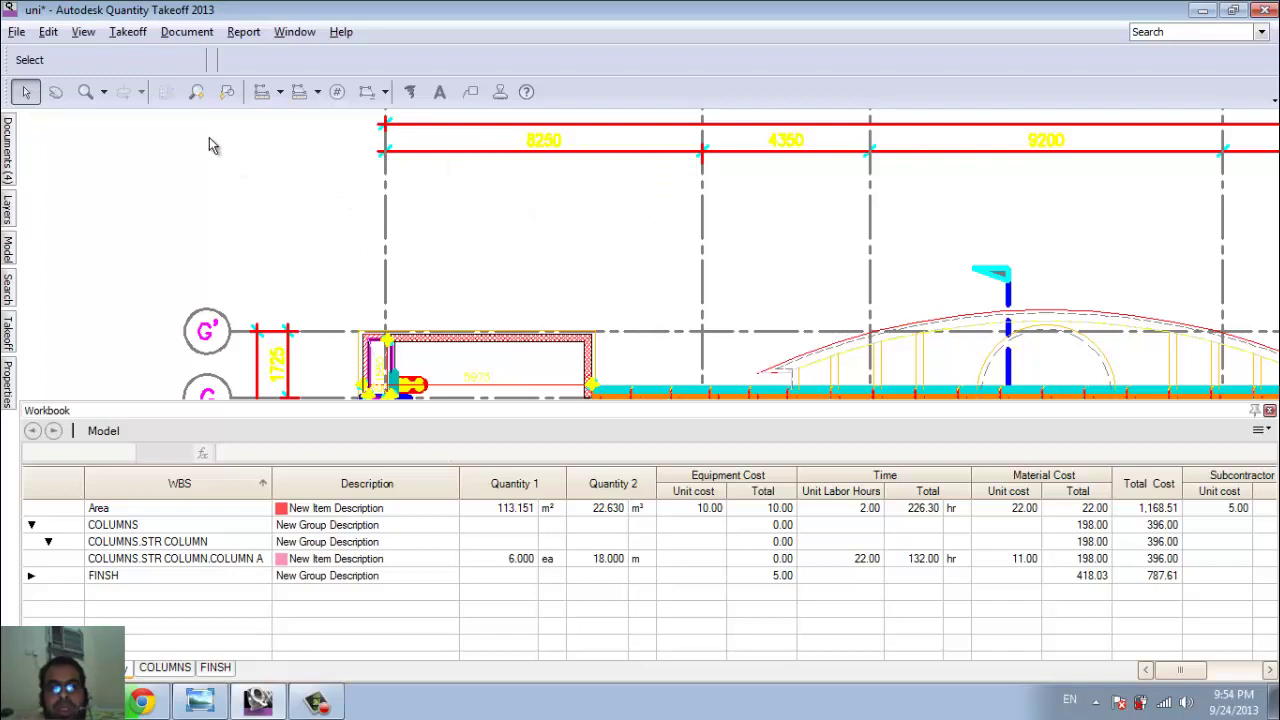
click(129, 36)
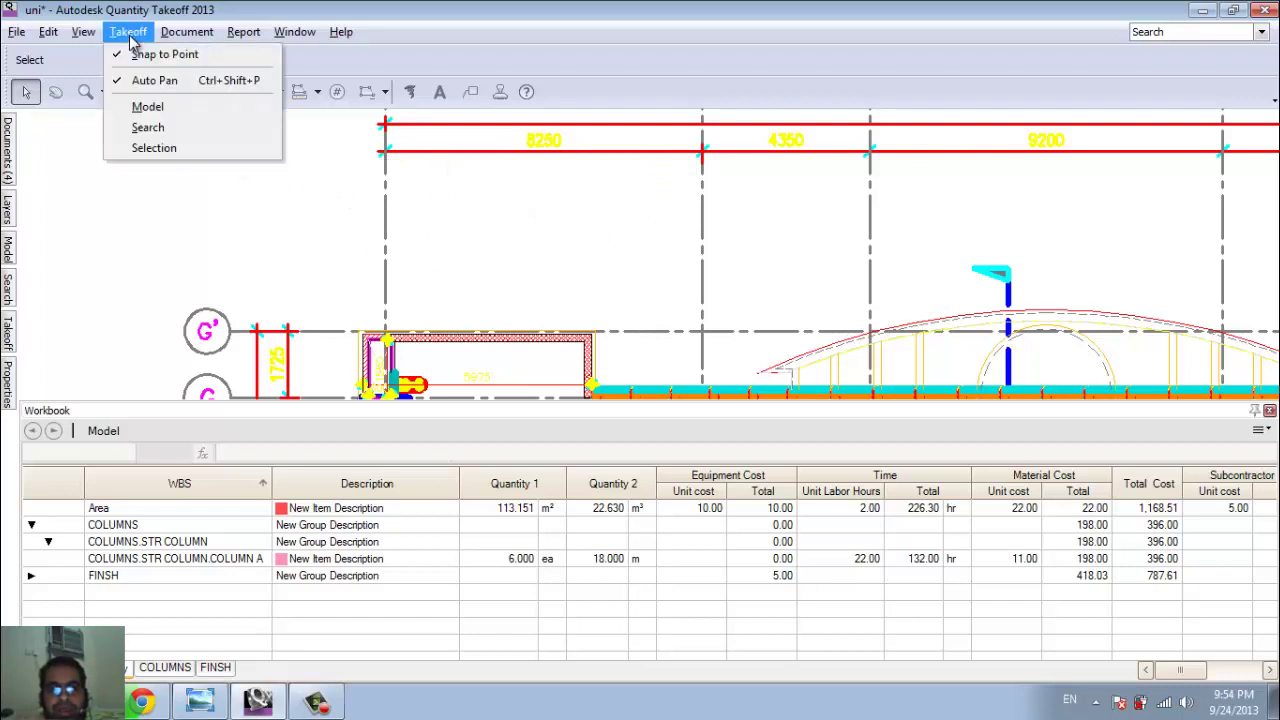
mouse_move(294, 32)
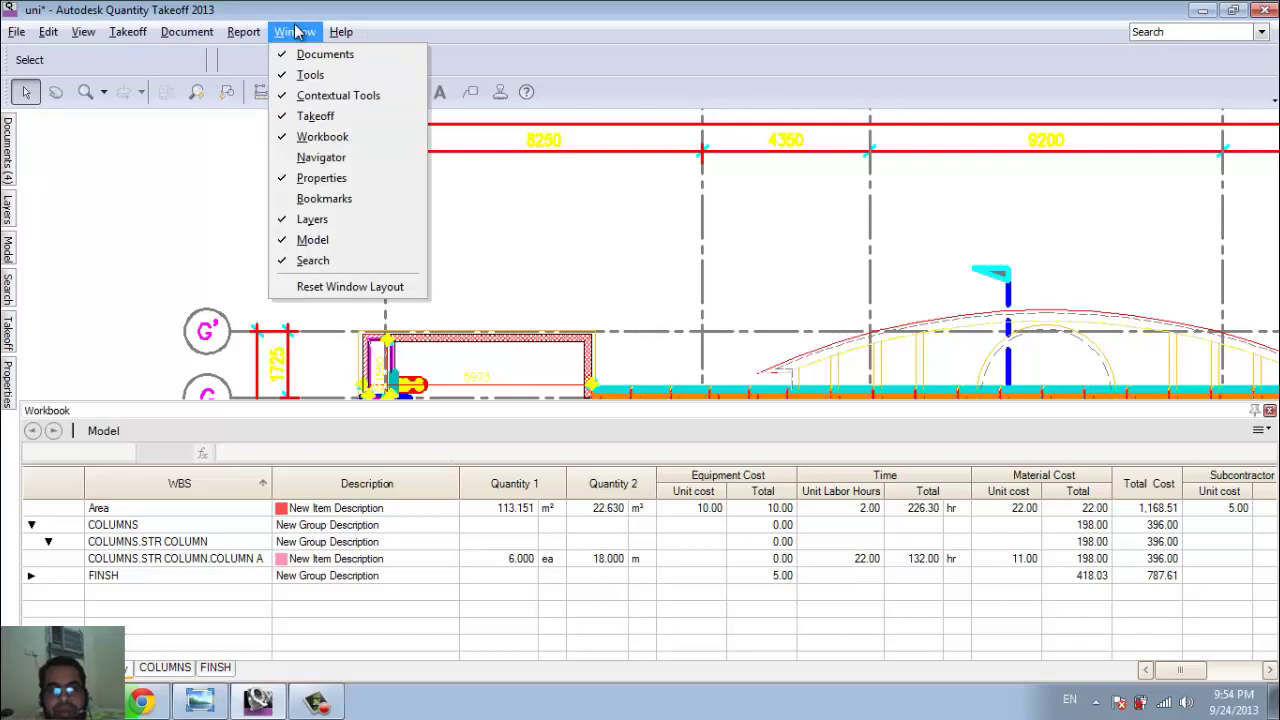
- Open the Navigator from the Window menu and drag its view box to the pool area
click(324, 198)
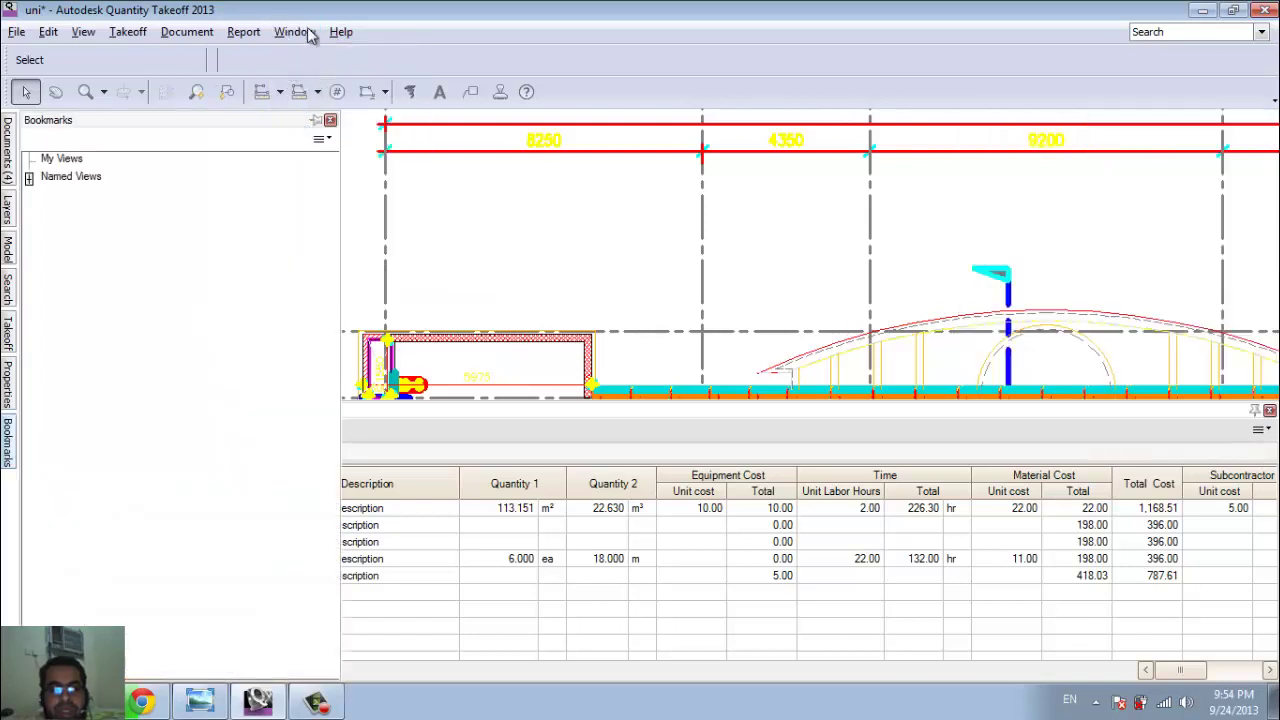
click(294, 32)
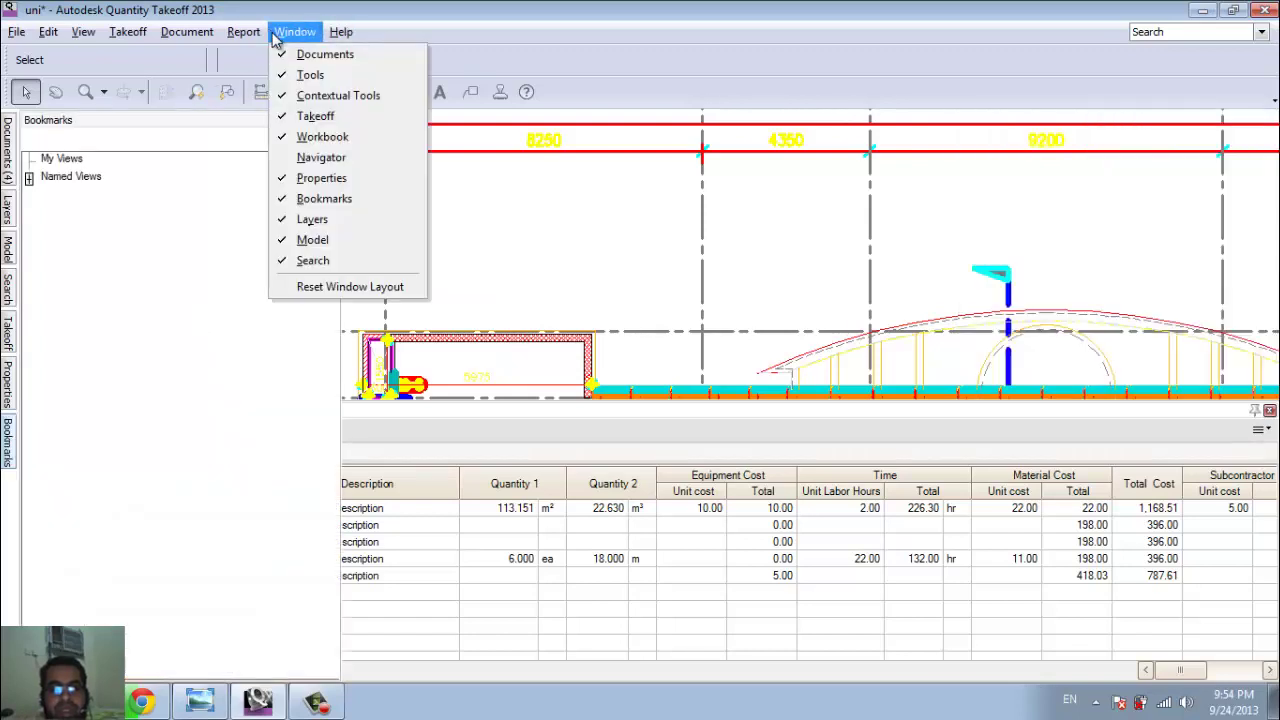
click(320, 157)
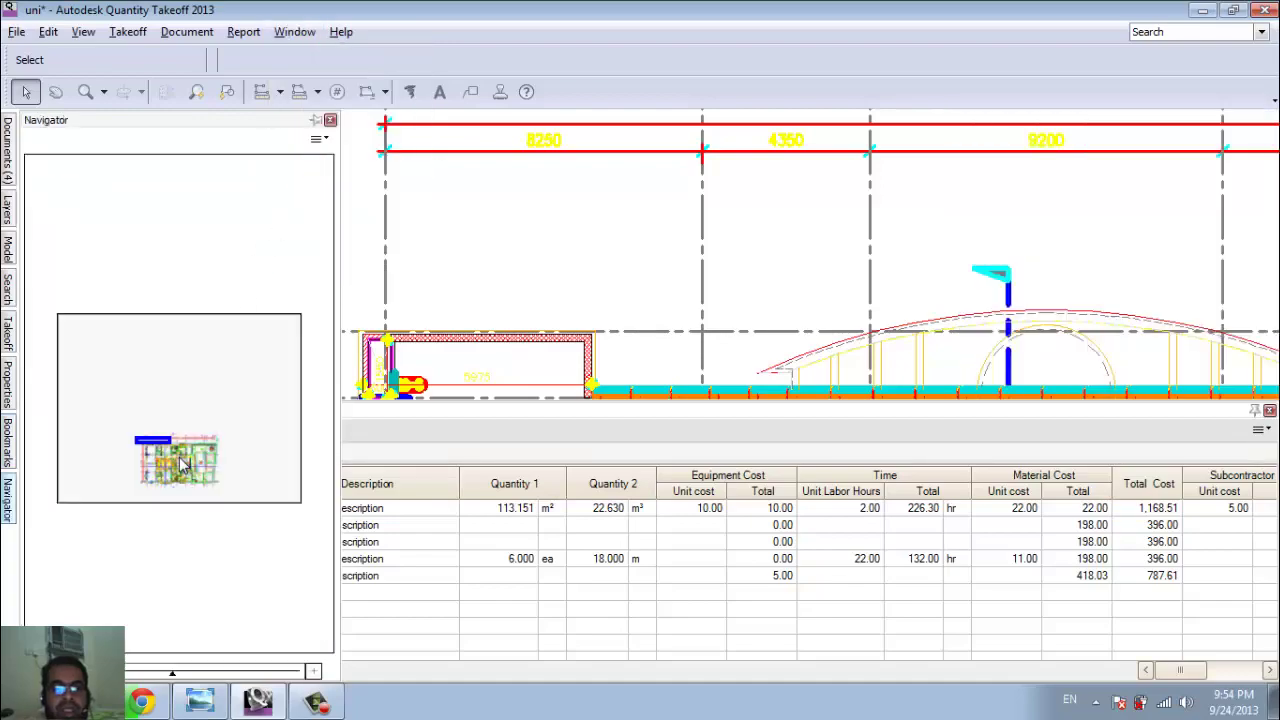
mouse_move(155, 452)
mouse_down()
mouse_move(162, 480)
mouse_move(157, 470)
mouse_up()
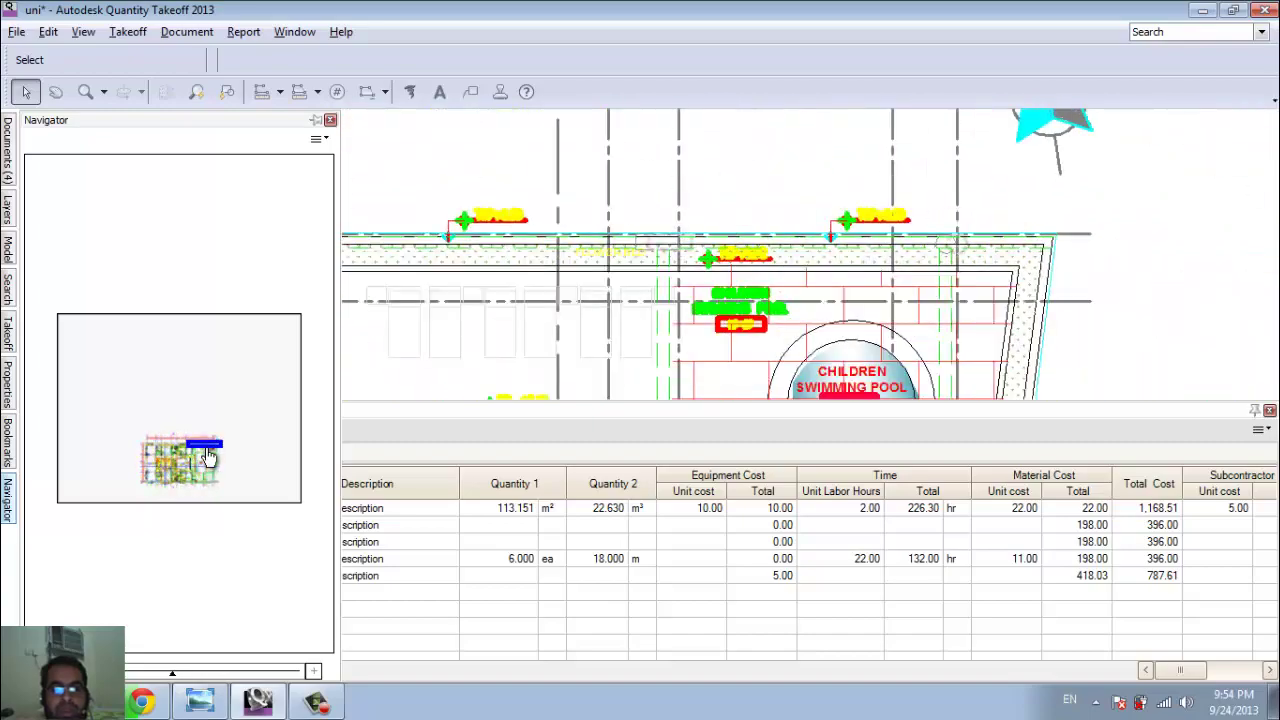
drag(157, 470, 202, 458)
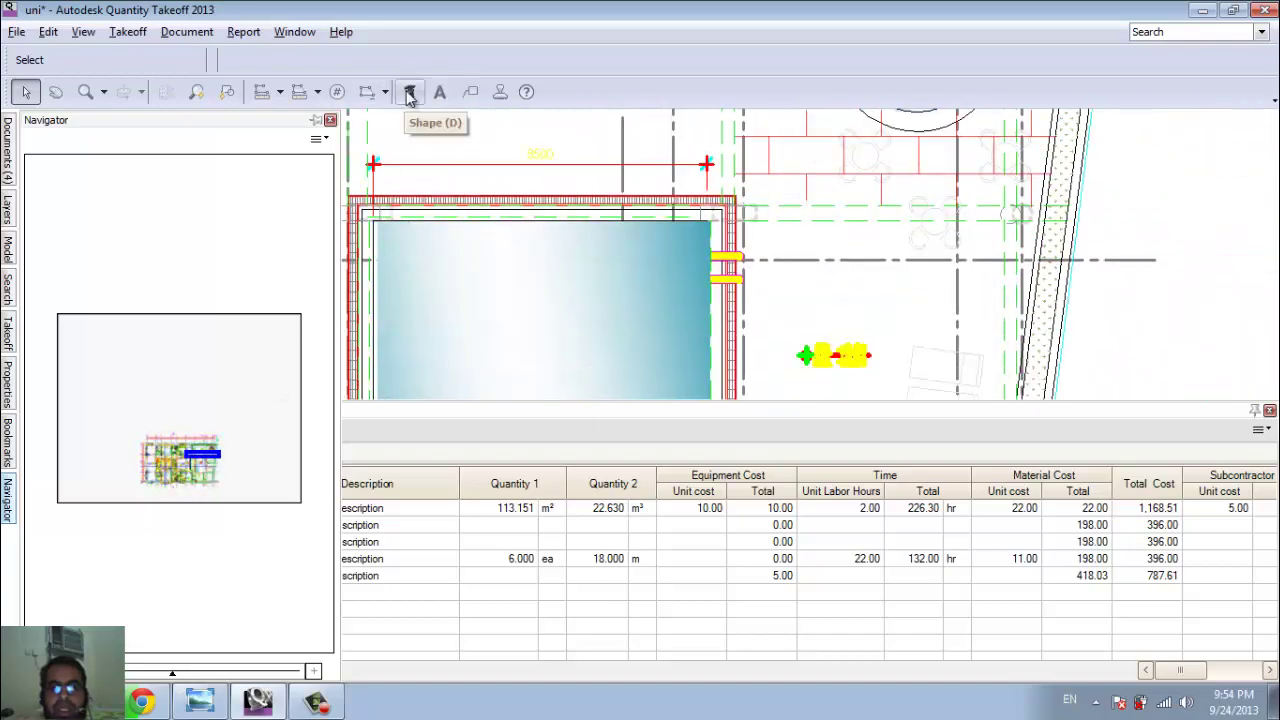
- Draw red lines over the pool's top and left wall, plus a red callout box from the pool
click(409, 92)
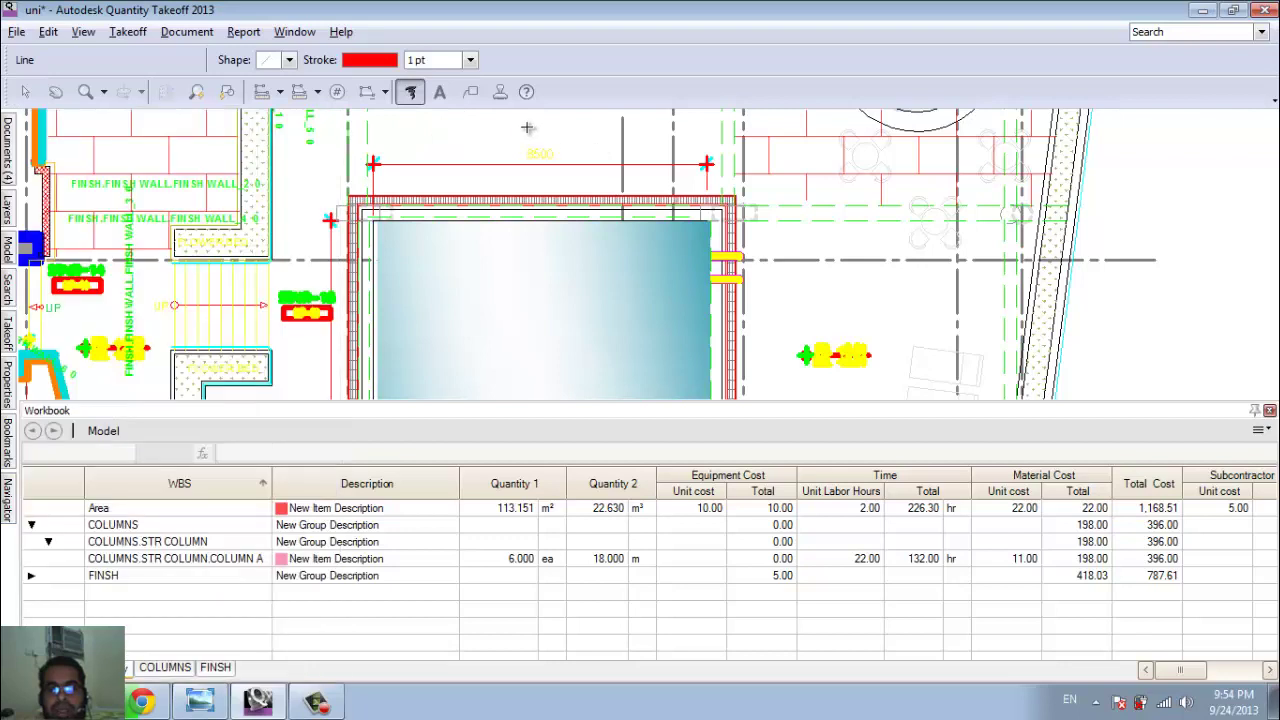
mouse_move(522, 125)
mouse_down()
mouse_move(590, 165)
mouse_move(582, 244)
mouse_up()
drag(400, 292, 290, 202)
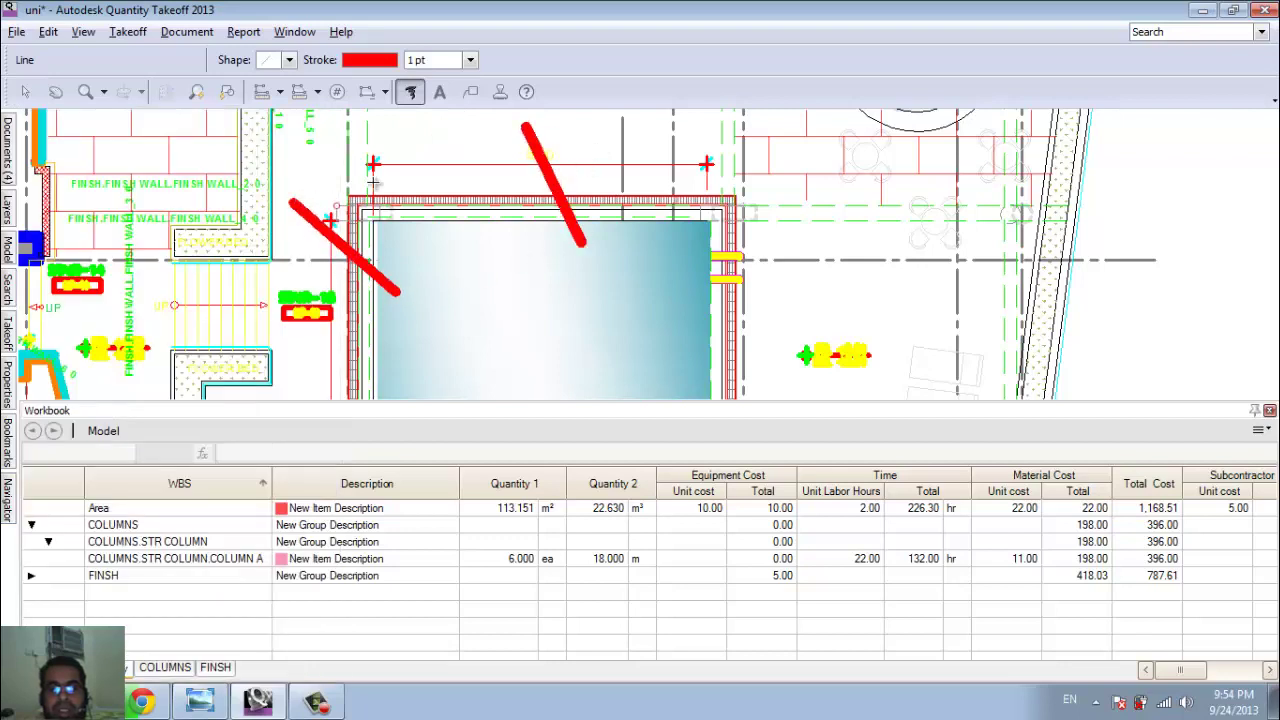
click(441, 93)
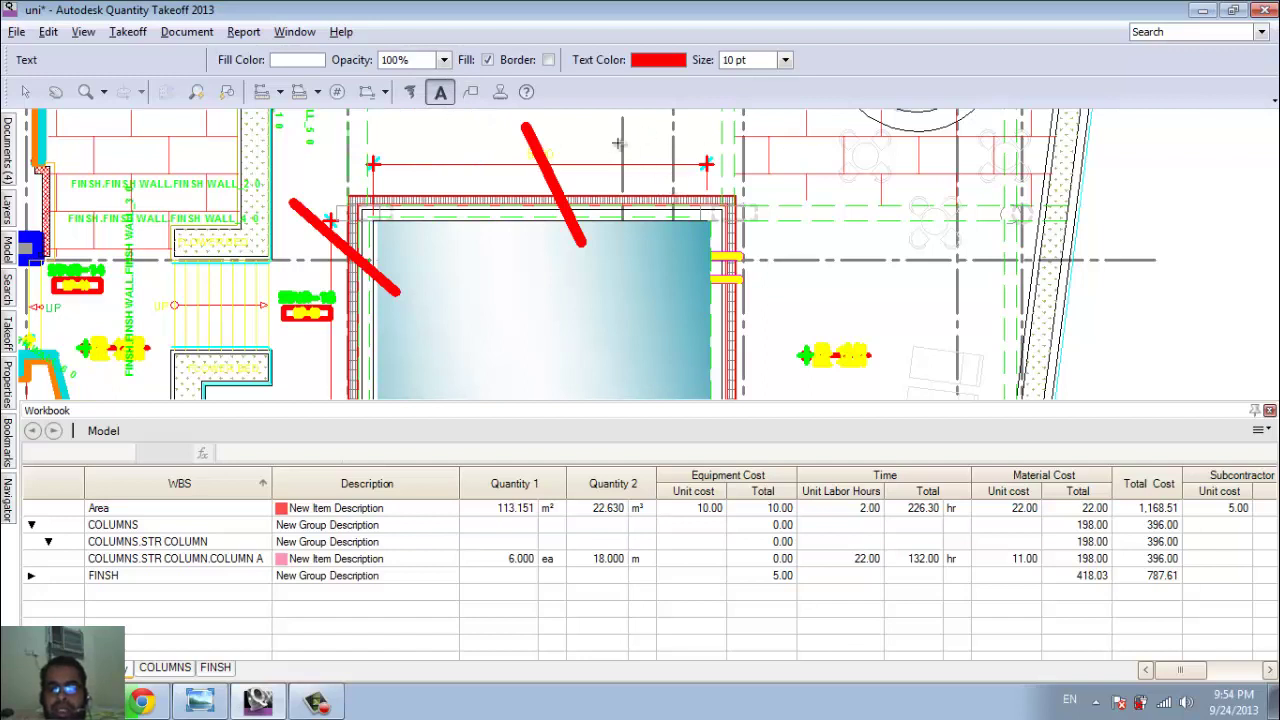
click(472, 92)
drag(597, 147, 880, 262)
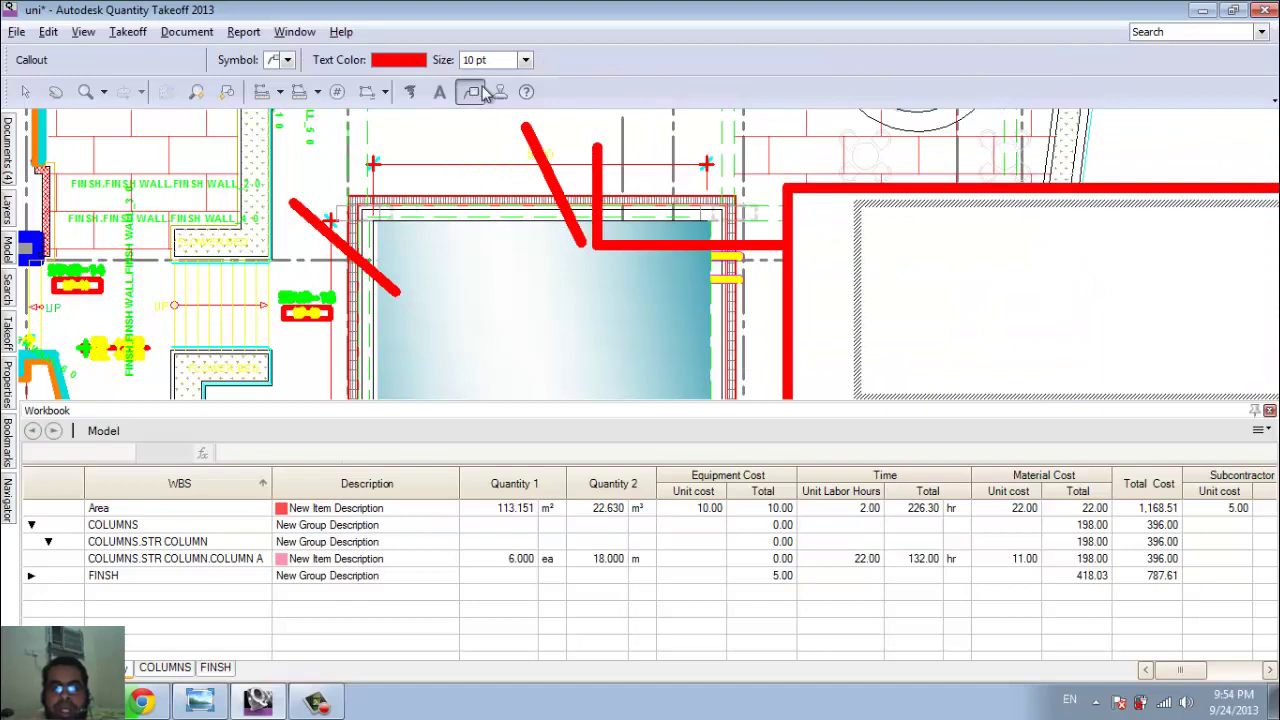
click(500, 92)
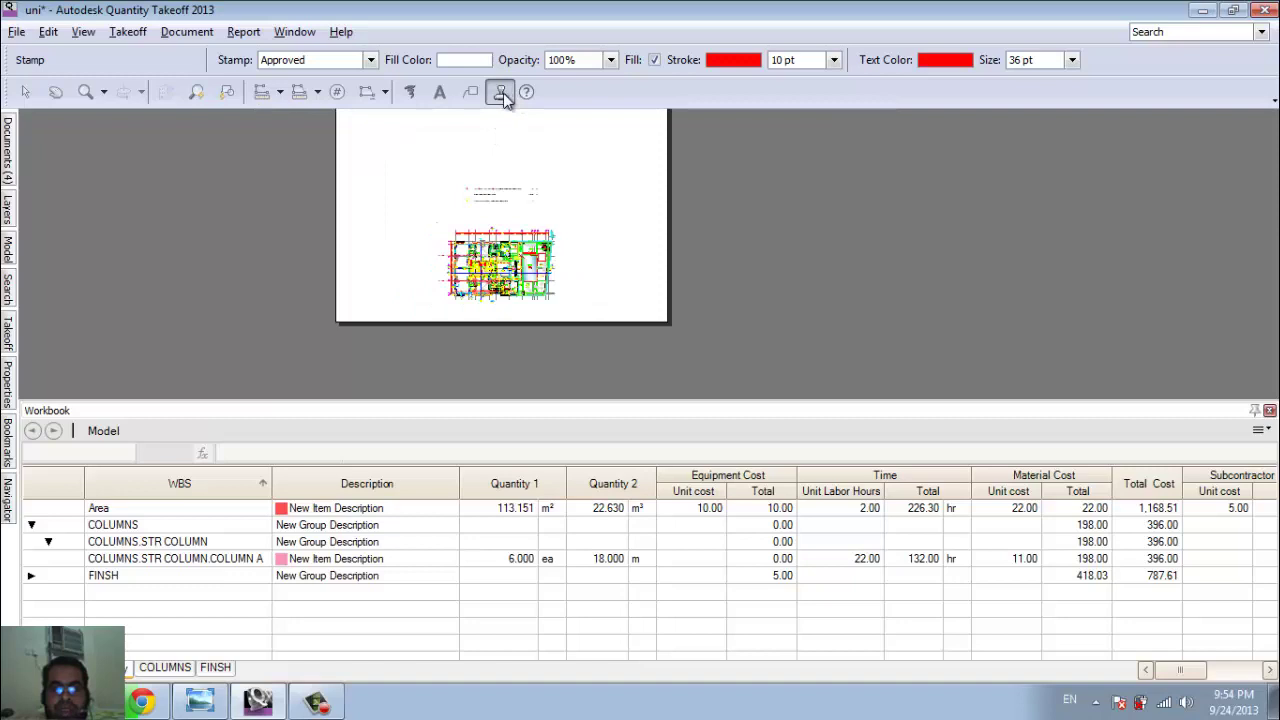
- Configure the Approved stamp with 0.5 pt stroke, red text colour and 18 pt size
click(368, 61)
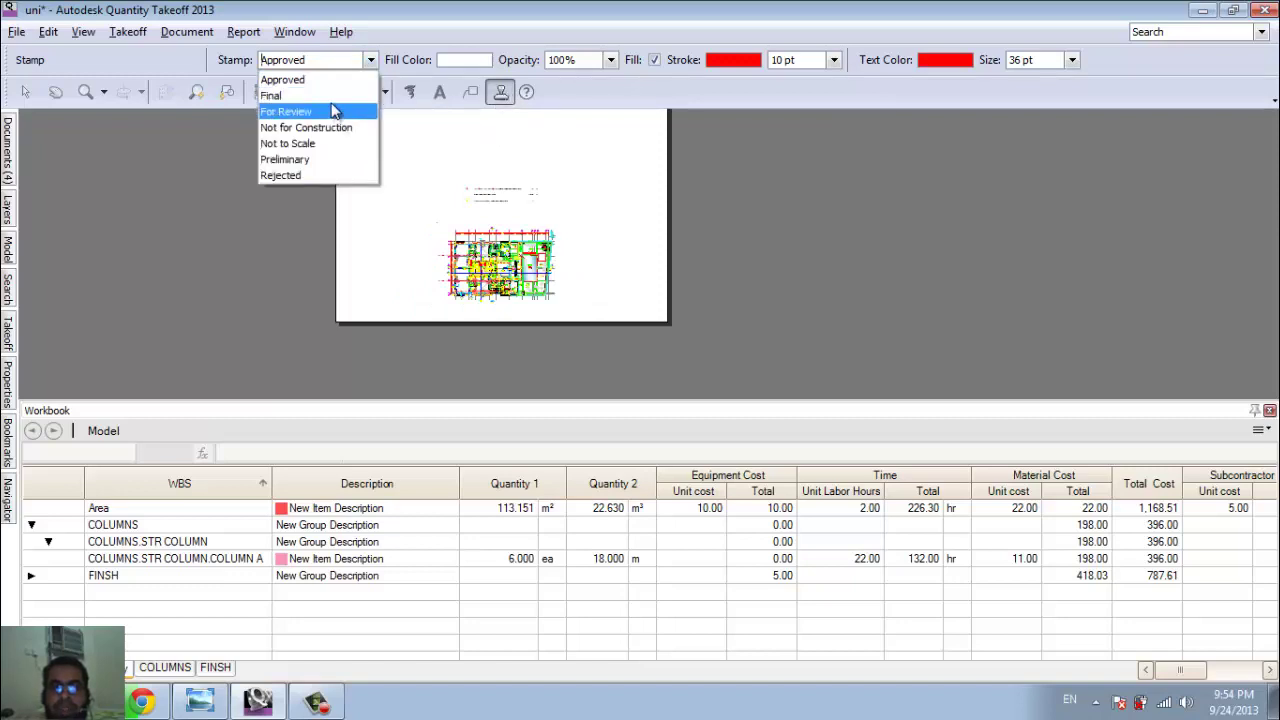
click(332, 80)
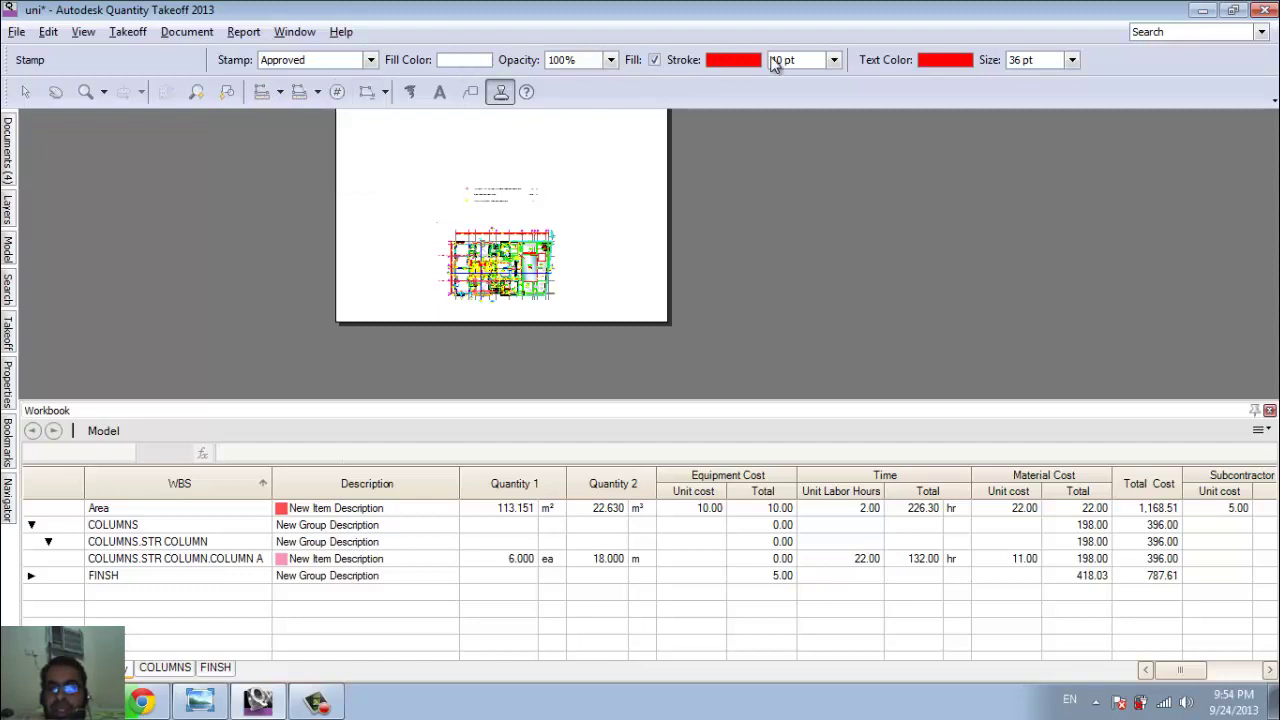
click(833, 60)
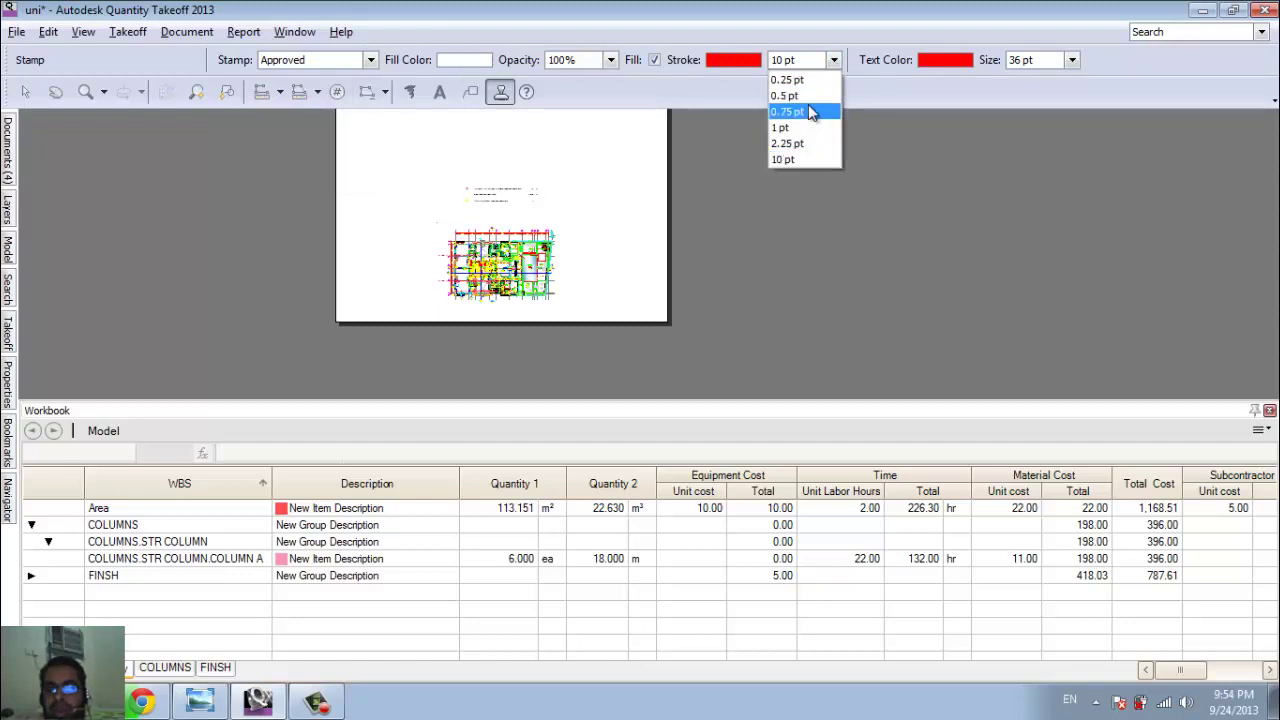
click(808, 96)
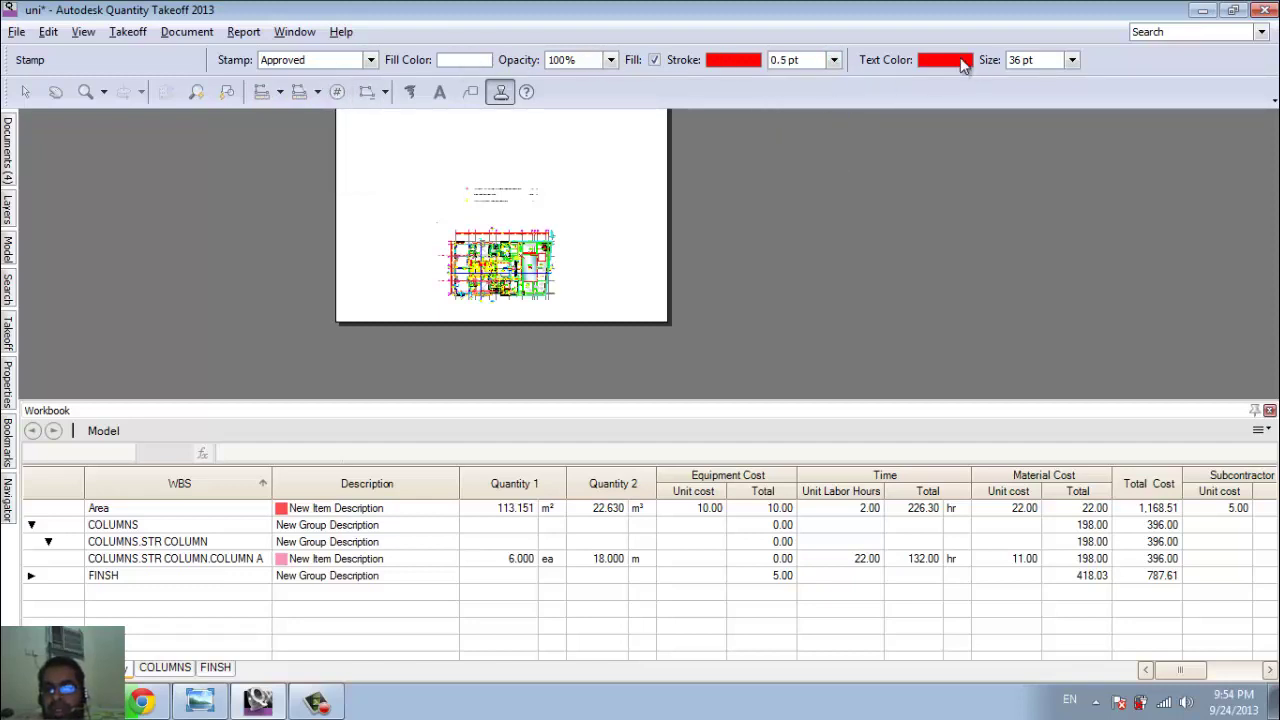
click(945, 60)
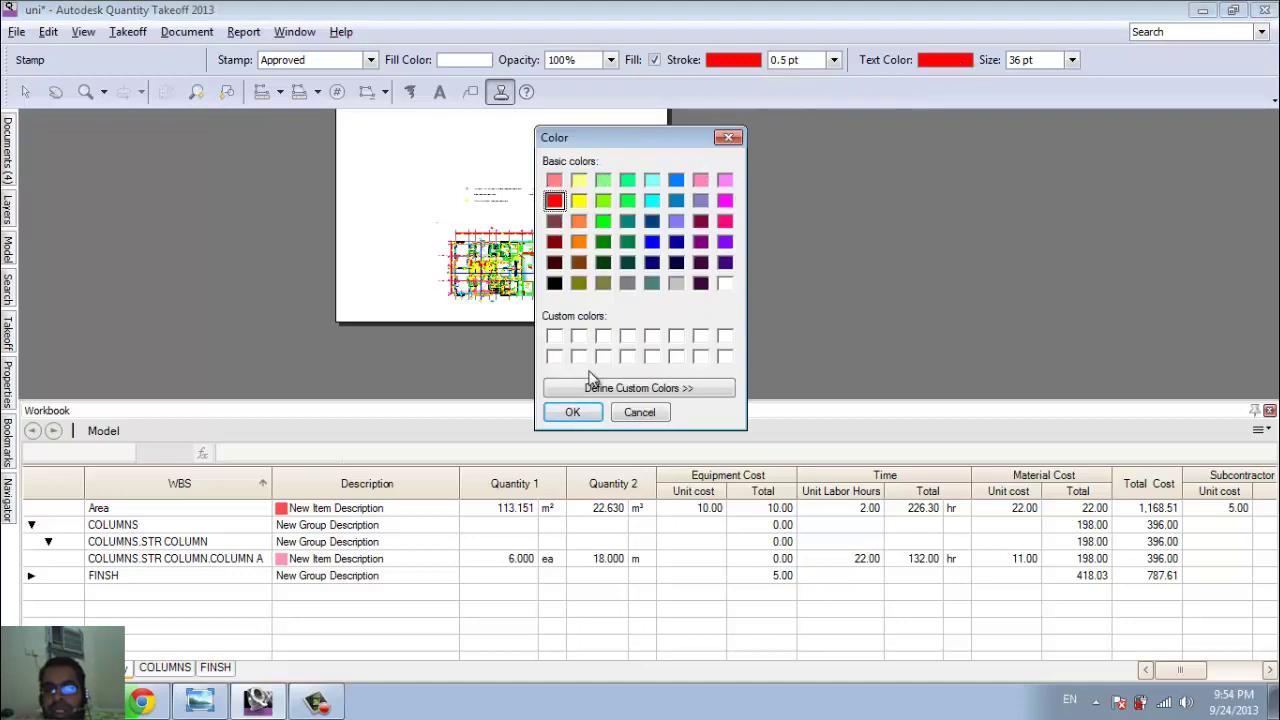
click(572, 412)
click(1071, 60)
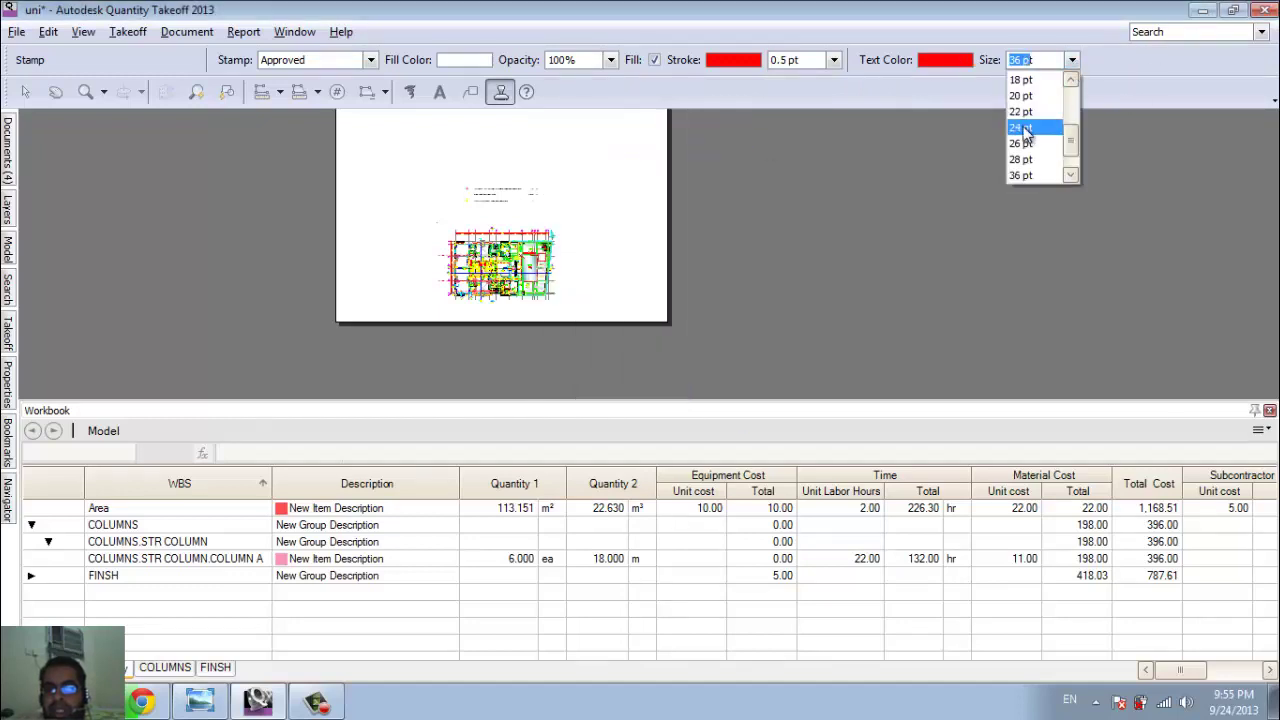
click(1020, 80)
- Place the APPROVED stamp, switch the stamp type to Not to Scale, and undo the oversized stamp
click(509, 234)
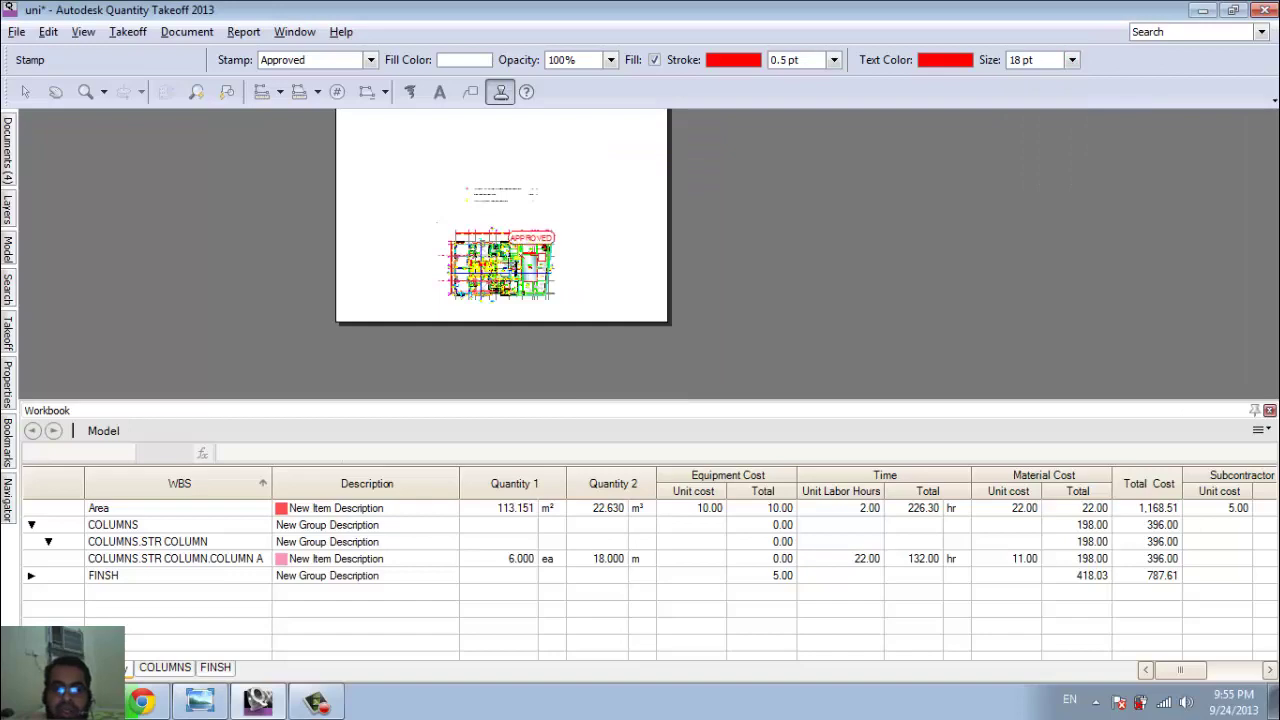
scroll(515, 250, up, 5)
scroll(550, 245, down, 2)
scroll(648, 210, down, 2)
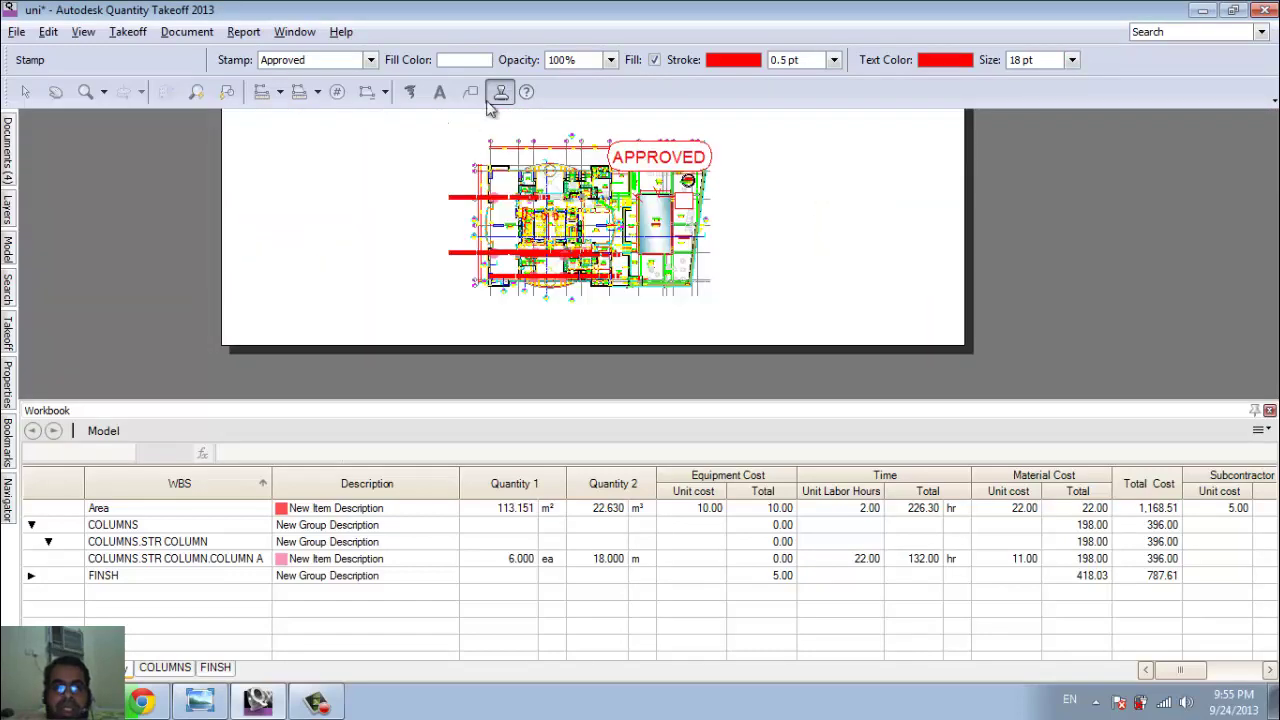
click(369, 60)
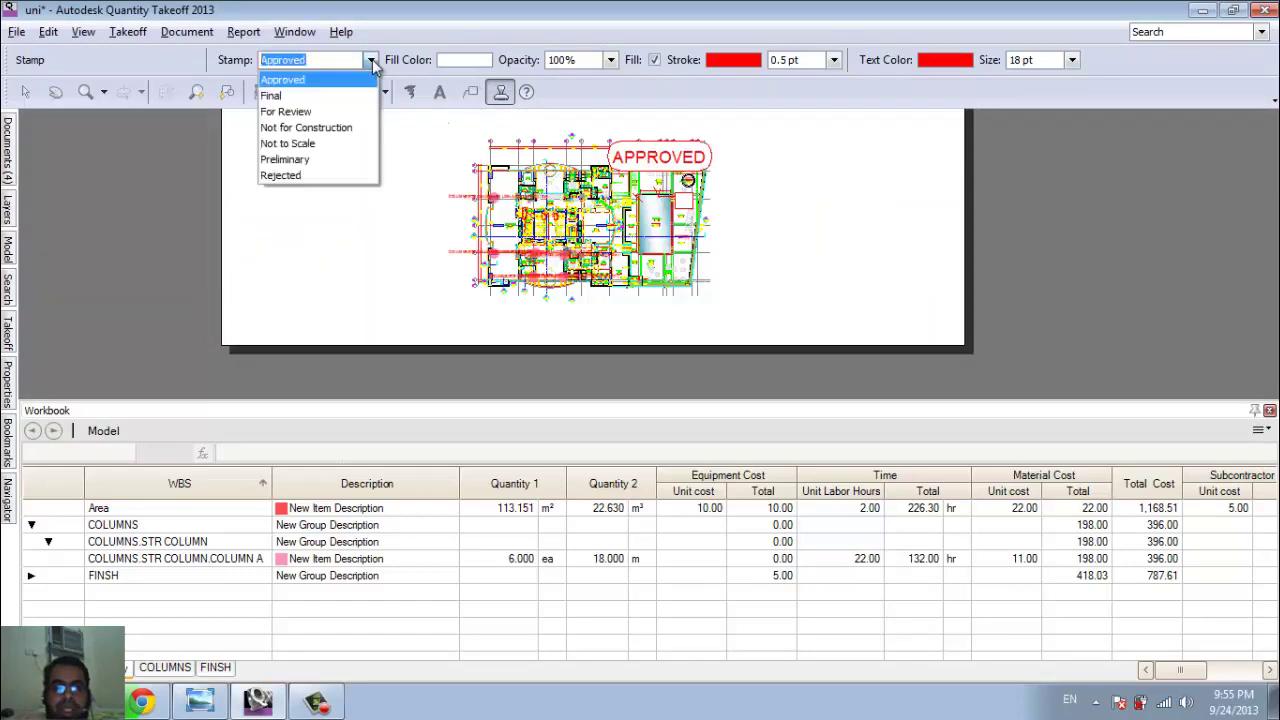
click(337, 147)
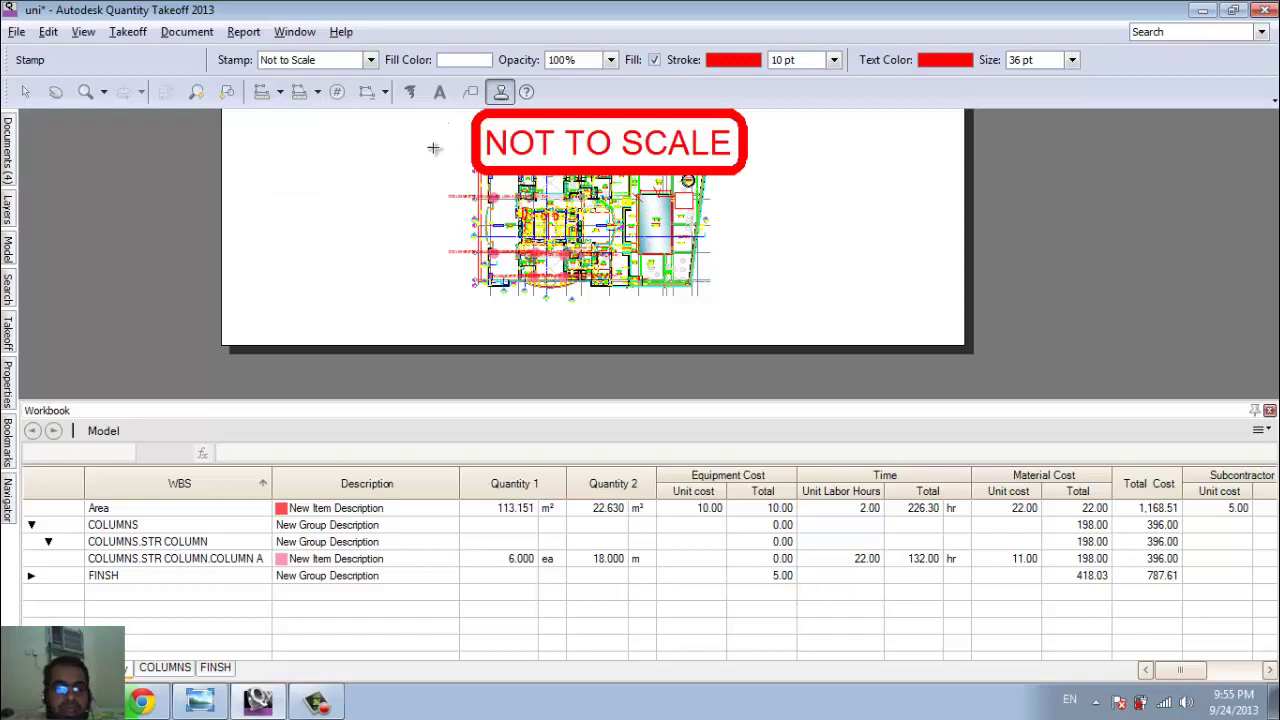
key(ctrl+z)
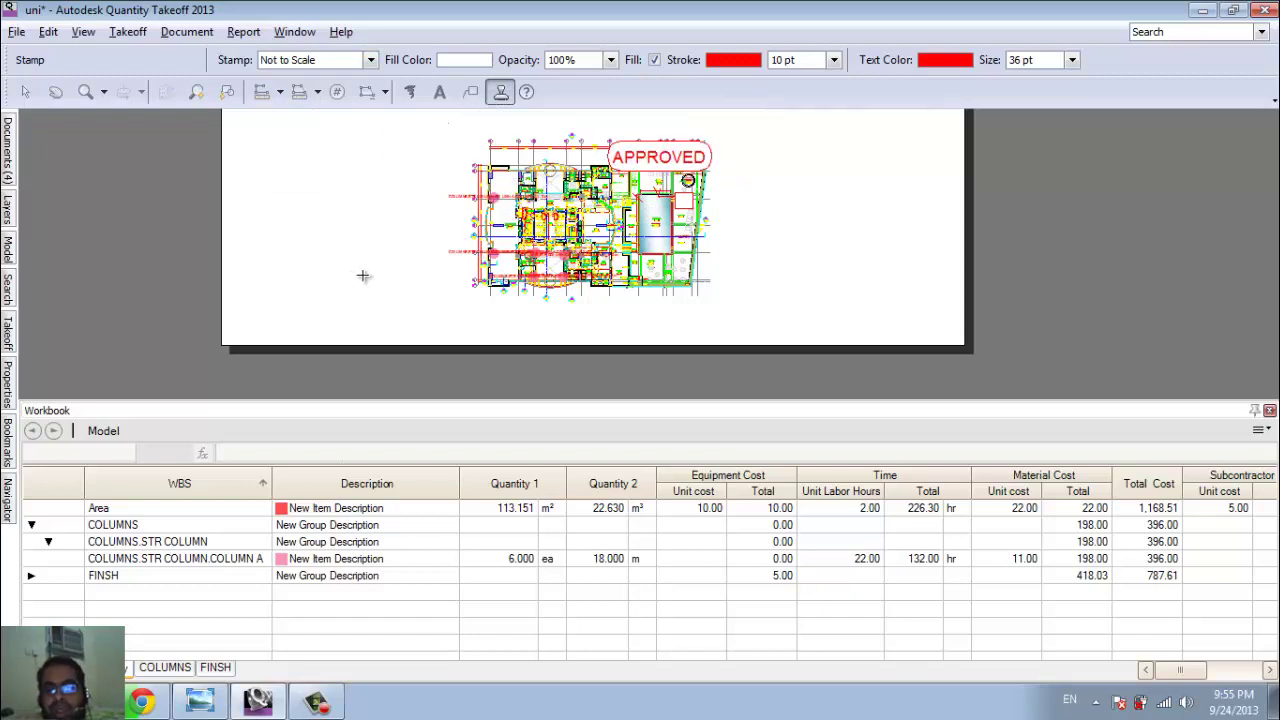
- Set the stamp text size to 8 pt and place NOT TO SCALE on the plan's left side
click(1071, 60)
click(1030, 150)
click(1071, 60)
scroll(1040, 100, up, 2)
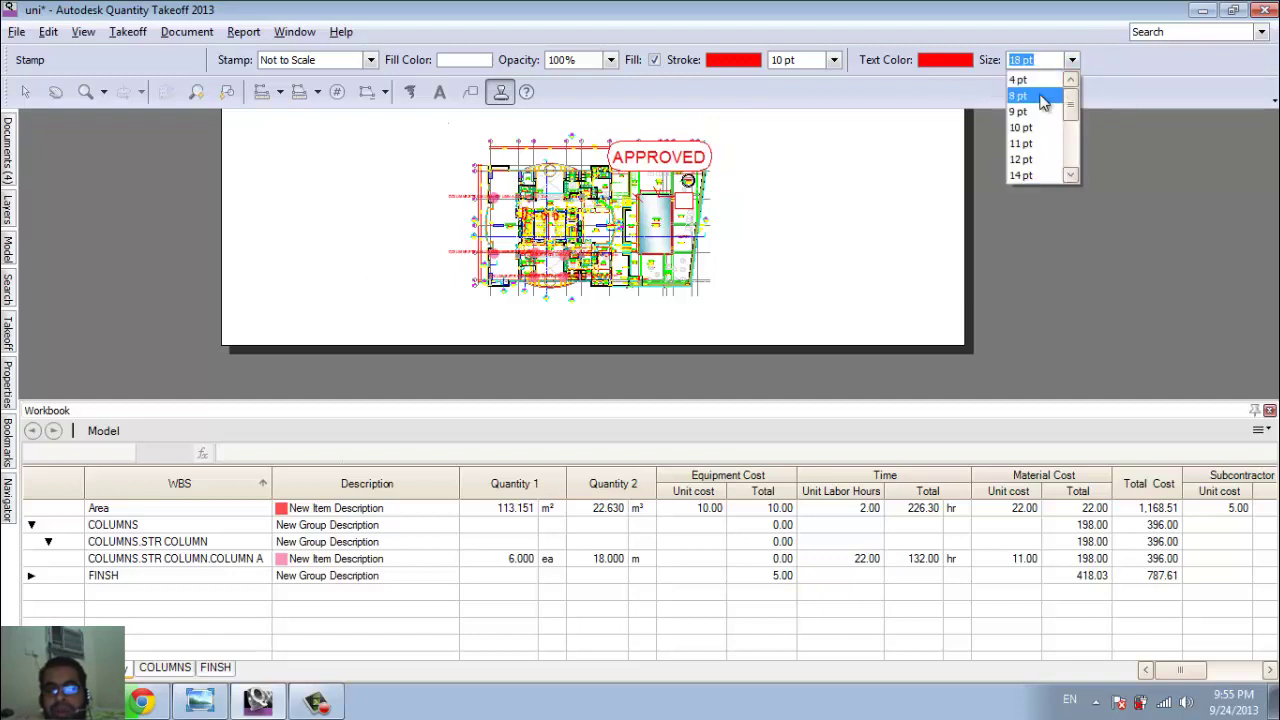
click(1030, 94)
click(472, 252)
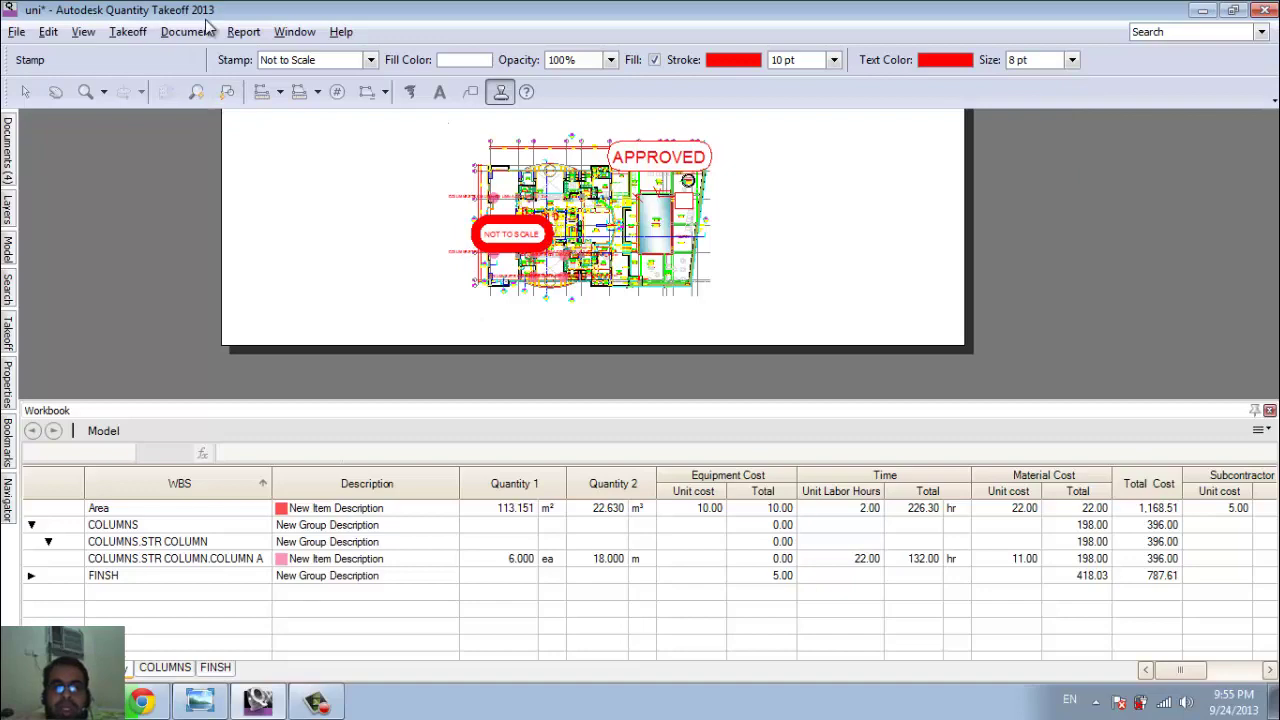
scroll(470, 203, up, 3)
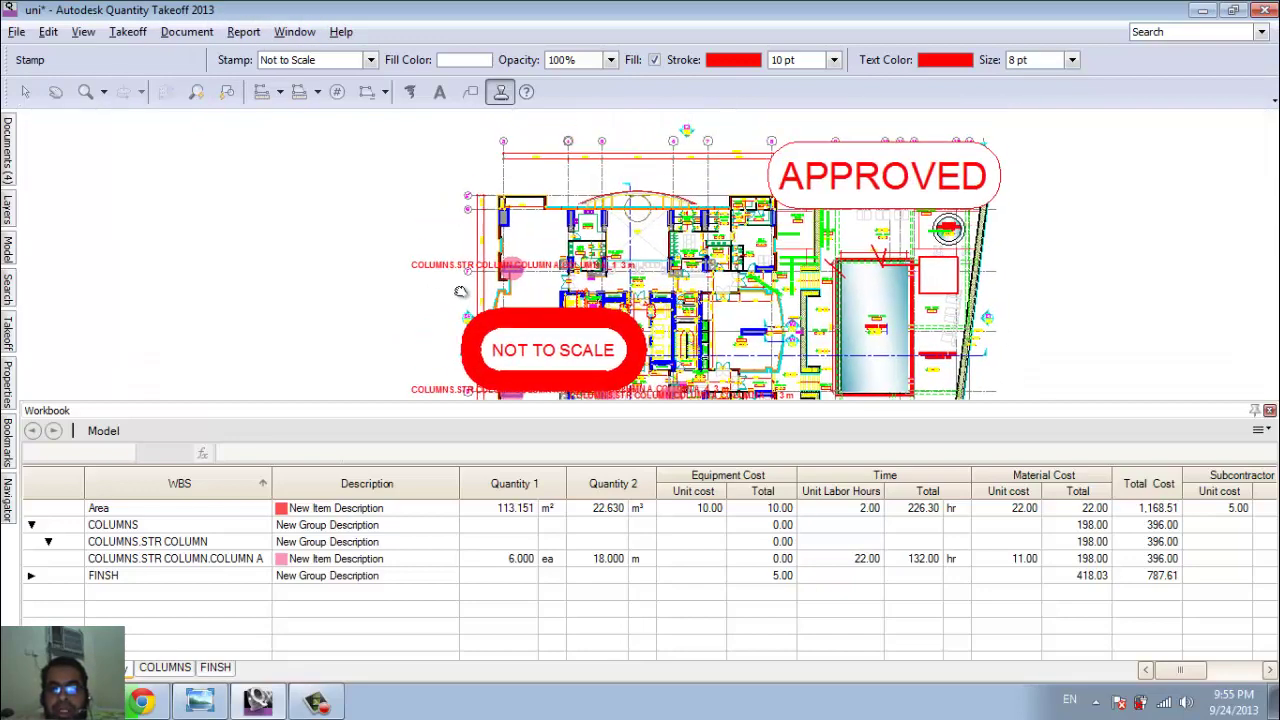
scroll(422, 198, down, 2)
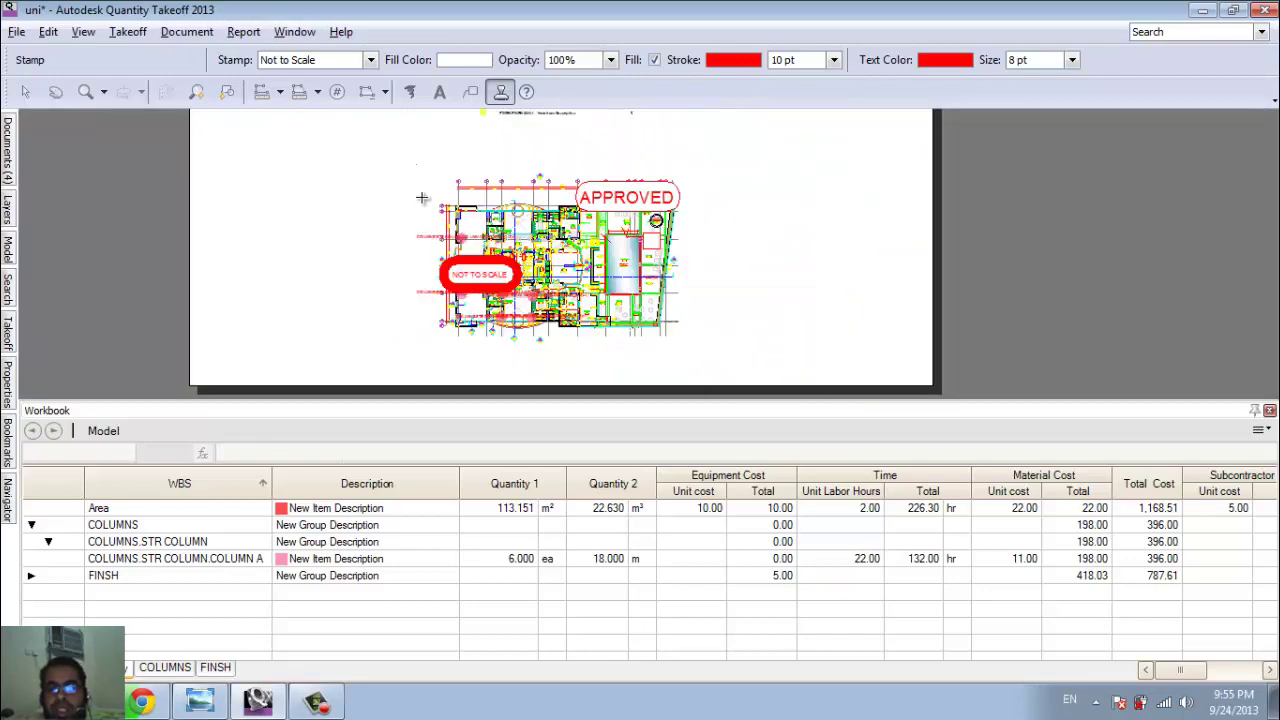